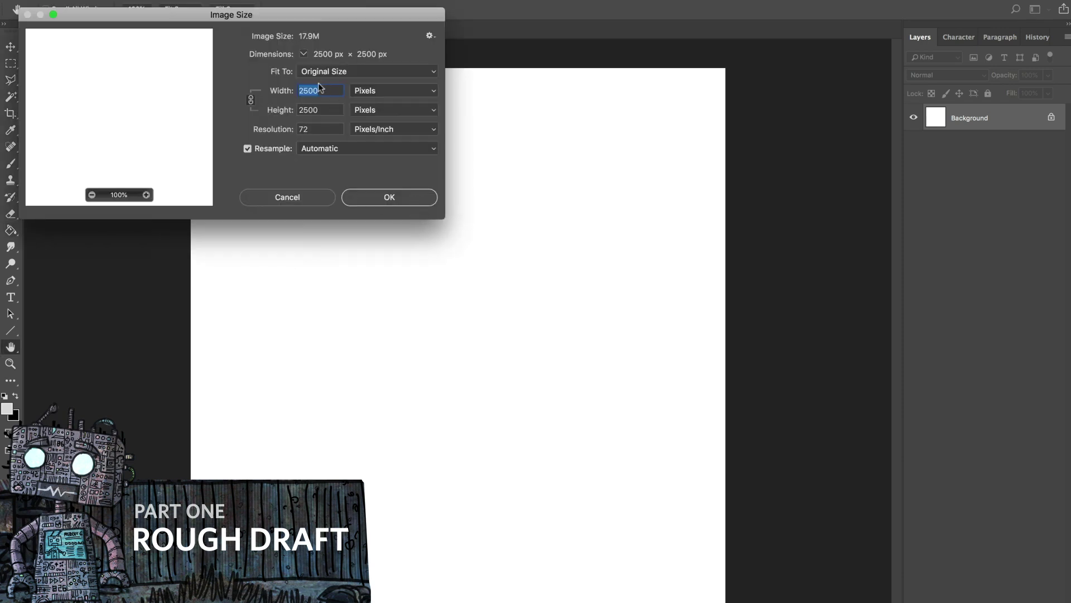
Step: Apply the 2500 by 2500 px image size and fill the background with light grey d4d4d4 using the Paint Bucket
{"action": "left_click", "coordinate": [390, 198]}
{"action": "key", "text": "g"}
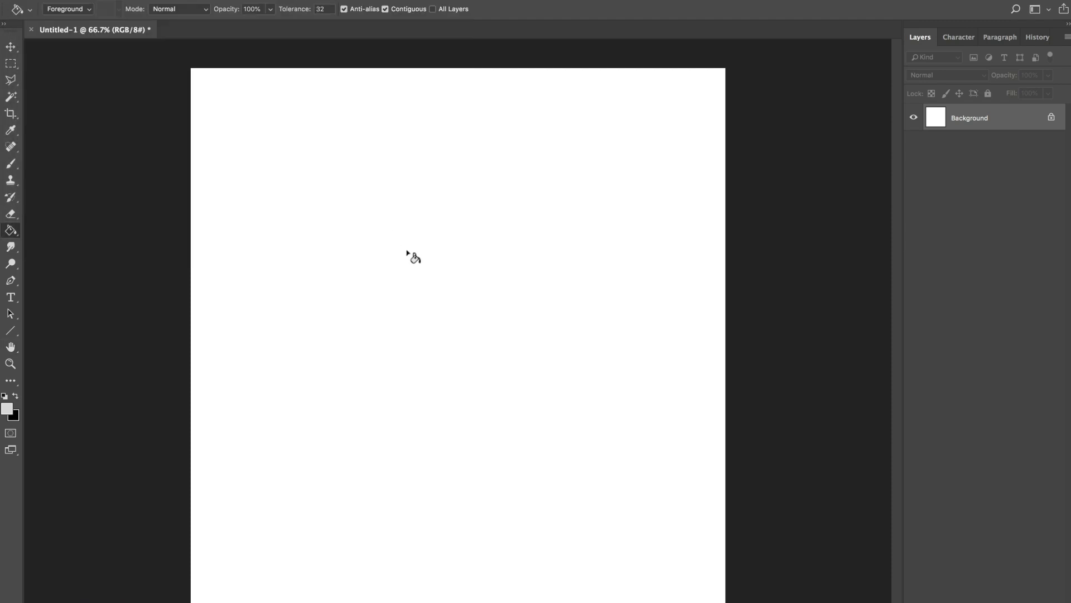
{"action": "left_click", "coordinate": [6, 408]}
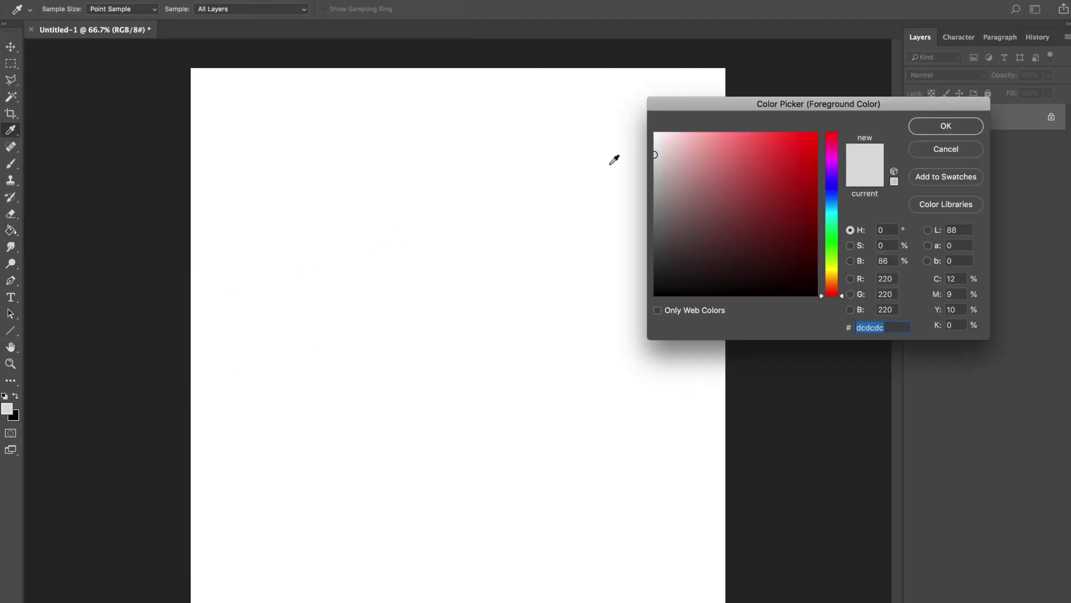
{"action": "left_click_drag", "start_coordinate": [654, 150], "coordinate": [646, 159]}
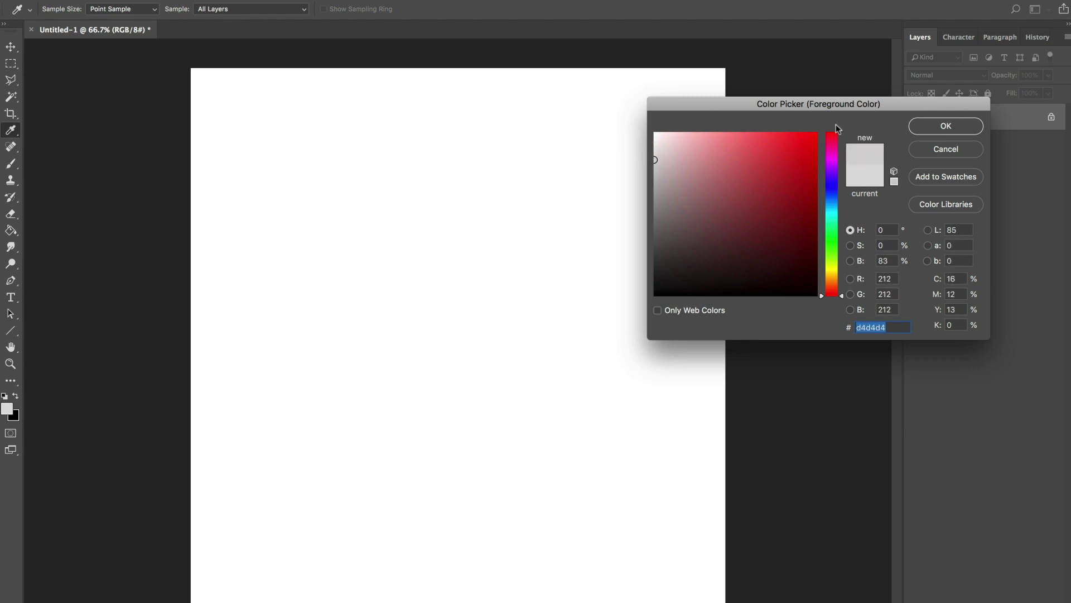
{"action": "left_click", "coordinate": [922, 129]}
{"action": "left_click", "coordinate": [433, 252]}
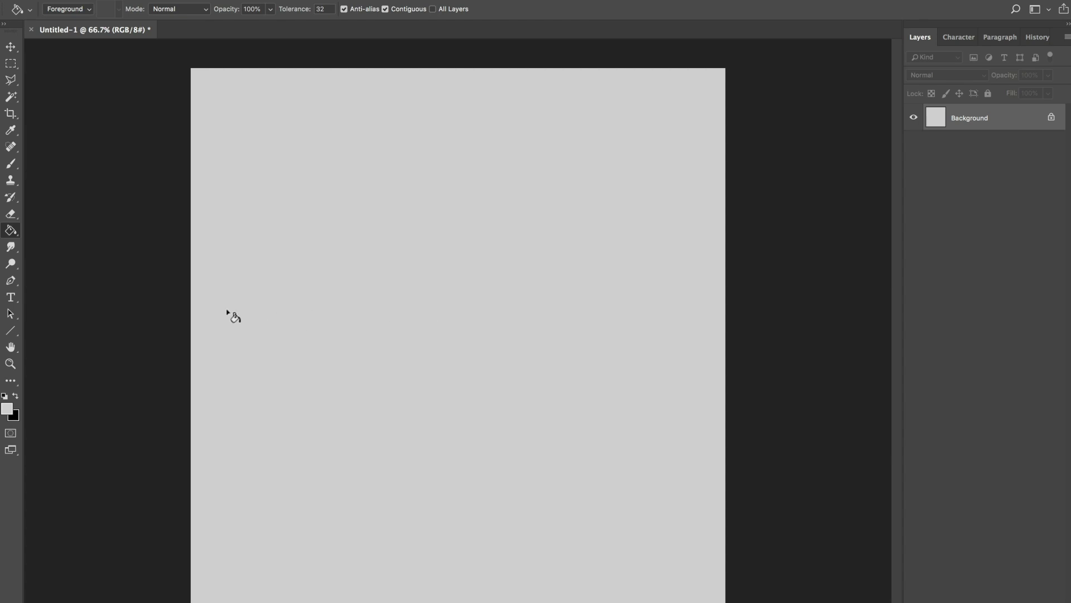
{"action": "left_click", "coordinate": [10, 230]}
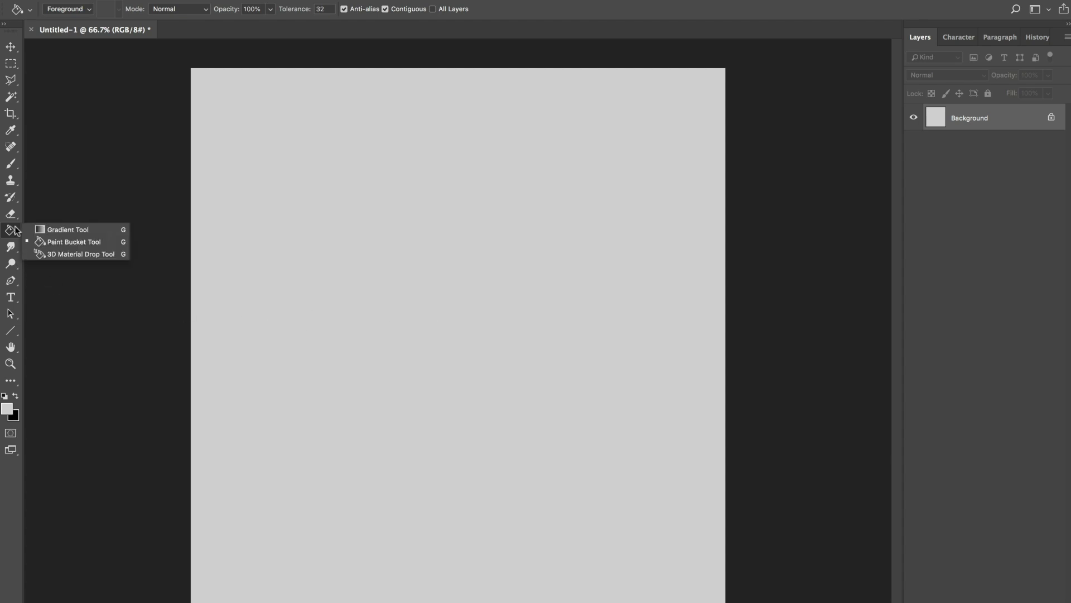
{"action": "left_click", "coordinate": [41, 242]}
Step: Try the brush with black and white scribbles on a new layer, and delete that layer
{"action": "key", "text": "ctrl+shift+alt+n"}
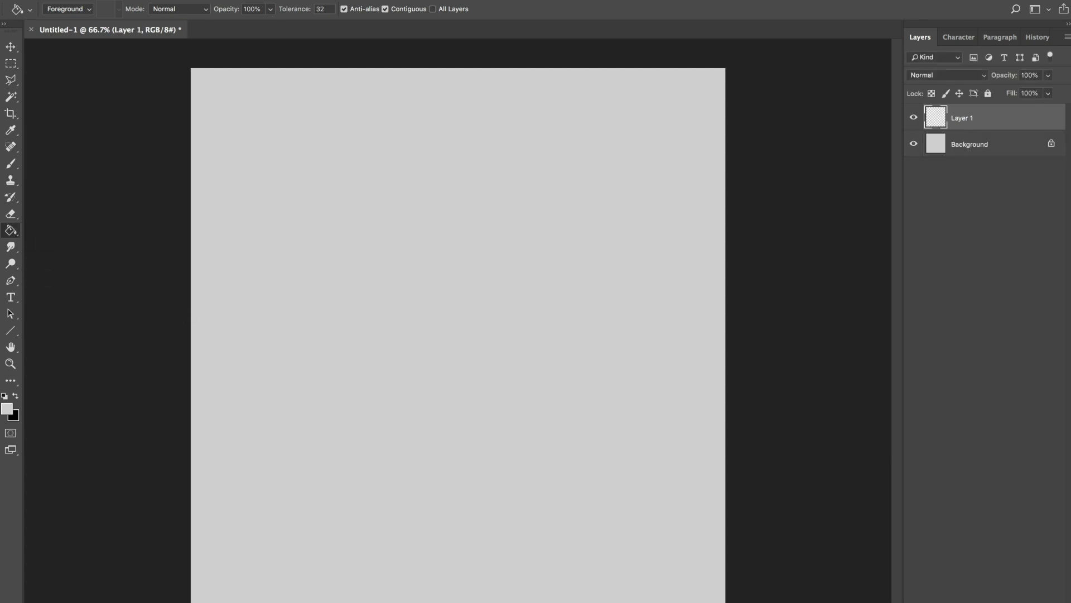
{"action": "left_click", "coordinate": [5, 395]}
{"action": "left_click", "coordinate": [15, 165]}
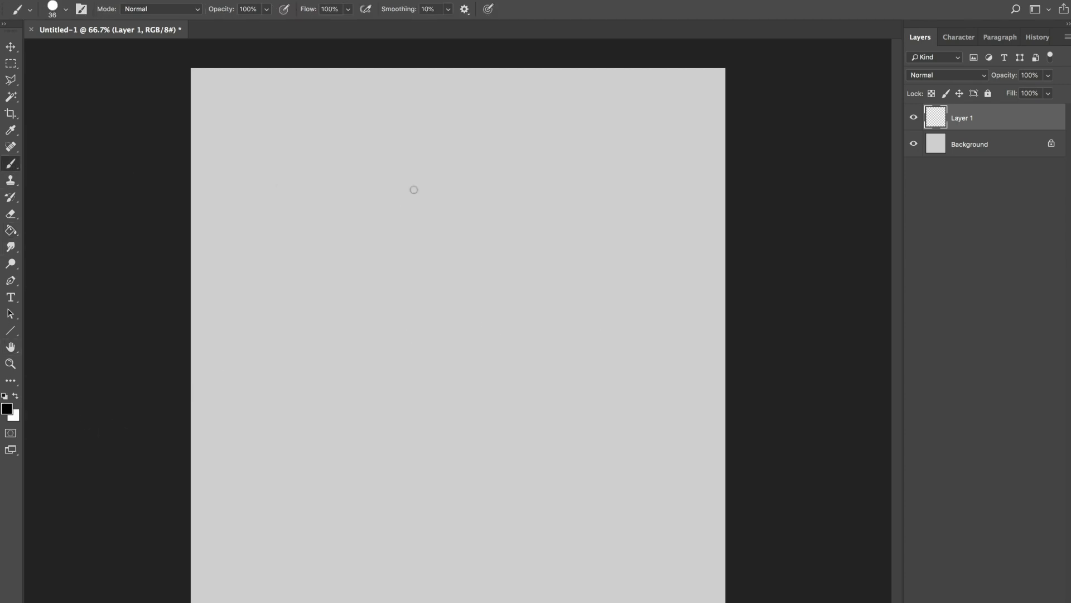
{"action": "mouse_move", "coordinate": [371, 205]}
{"action": "left_mouse_down"}
{"action": "mouse_move", "coordinate": [402, 185]}
{"action": "mouse_move", "coordinate": [427, 240]}
{"action": "left_mouse_up"}
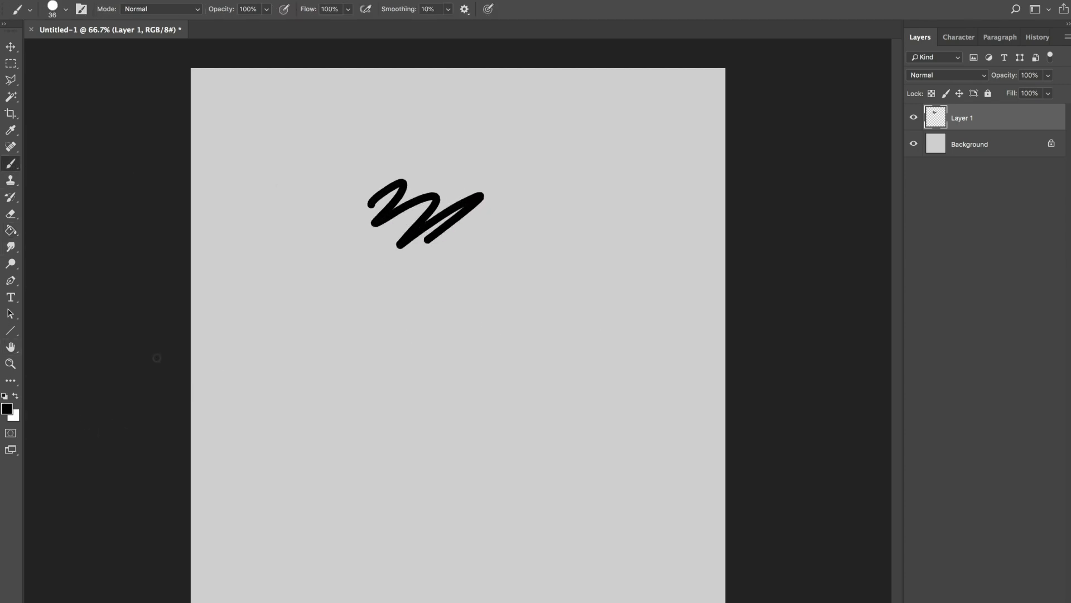
{"action": "left_click", "coordinate": [15, 396]}
{"action": "mouse_move", "coordinate": [424, 304]}
{"action": "left_mouse_down"}
{"action": "mouse_move", "coordinate": [467, 275]}
{"action": "mouse_move", "coordinate": [537, 292]}
{"action": "left_mouse_up"}
{"action": "left_click_drag", "start_coordinate": [504, 335], "coordinate": [526, 332]}
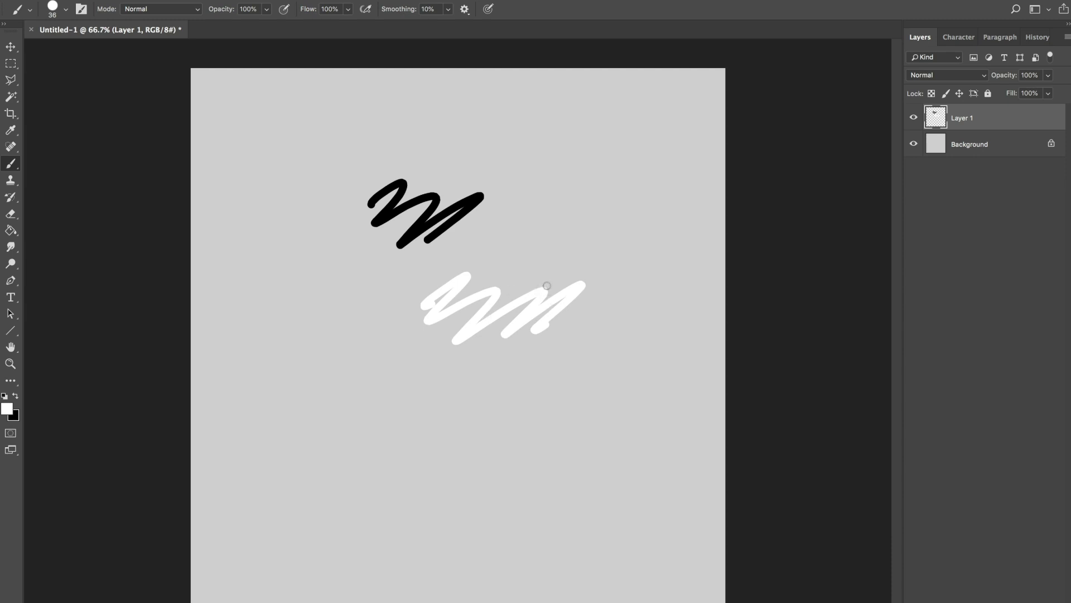
{"action": "key", "text": "Delete"}
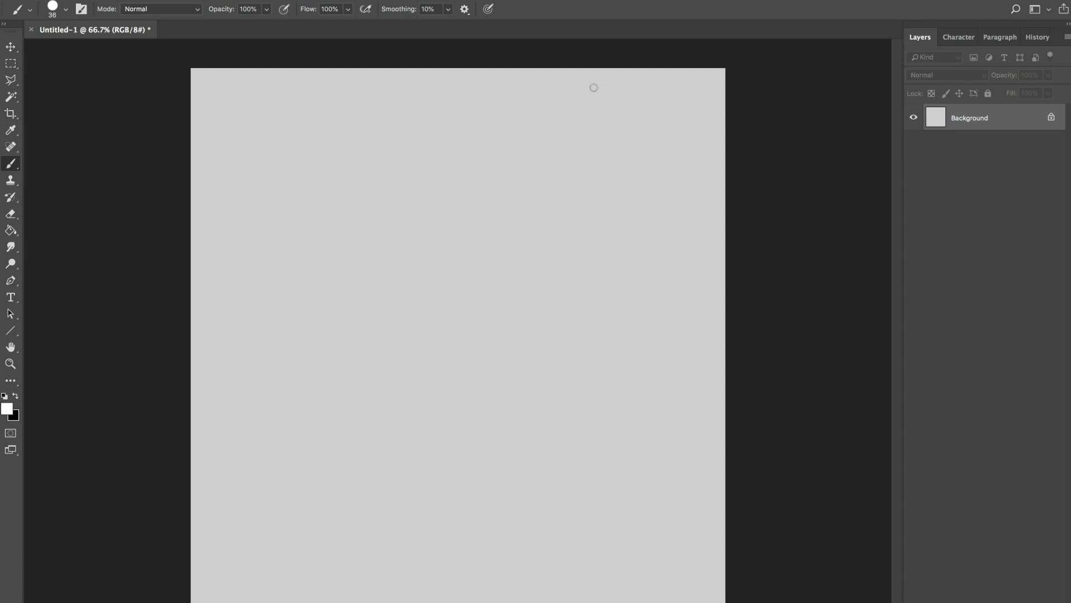
Step: Create a new layer and set up the Hard Mechanical 16 pixels brush with the default black foreground colour
{"action": "key", "text": "ctrl+shift+alt+n"}
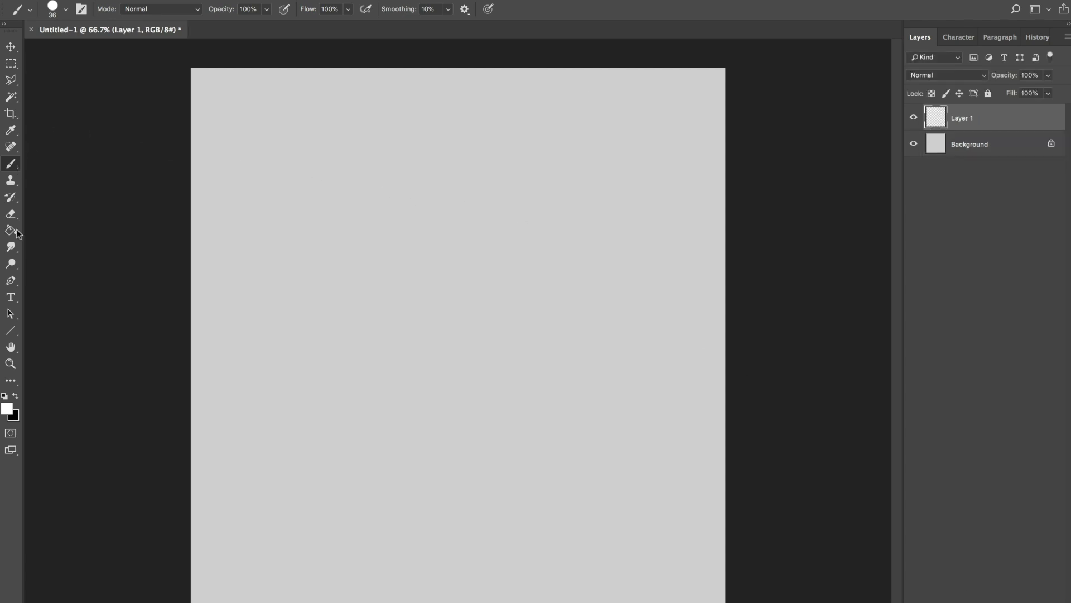
{"action": "left_click", "coordinate": [5, 397]}
{"action": "left_click", "coordinate": [66, 9]}
{"action": "left_click", "coordinate": [98, 312]}
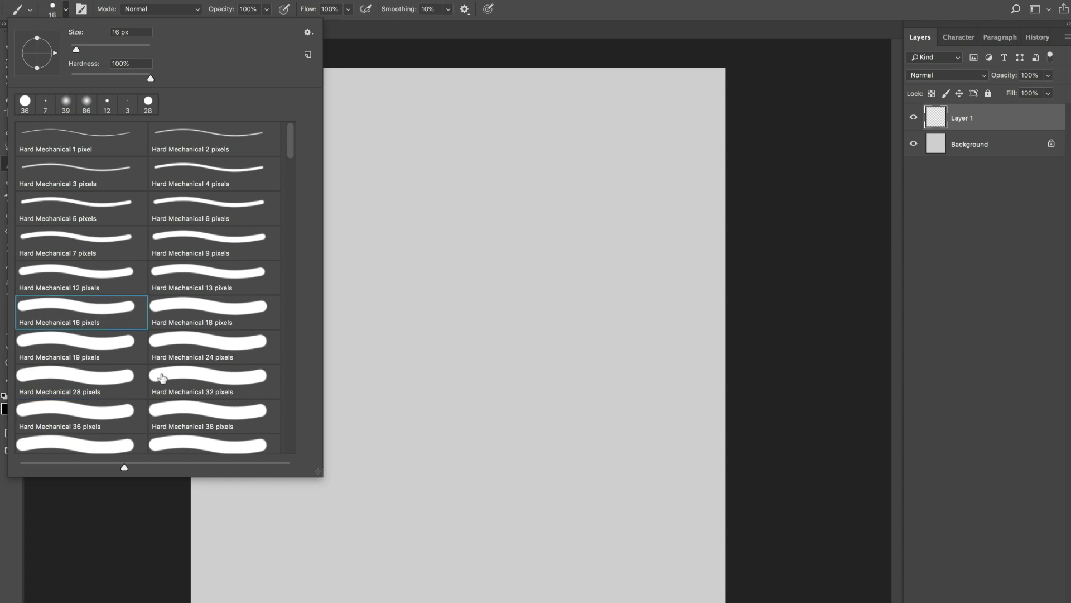
{"action": "key", "text": "Return"}
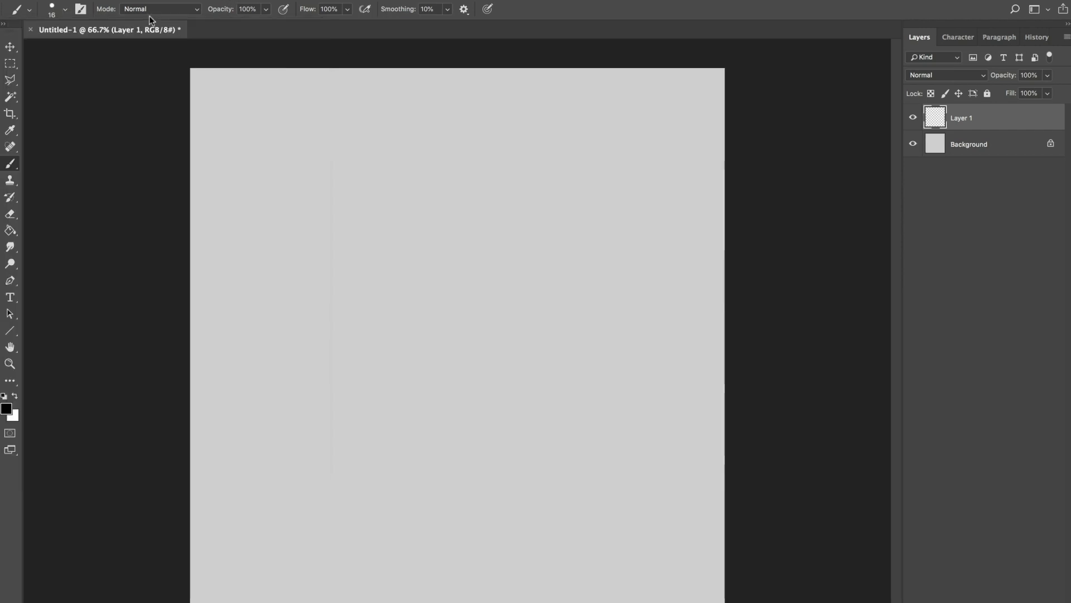
{"action": "mouse_move", "coordinate": [362, 189]}
{"action": "left_mouse_down"}
{"action": "mouse_move", "coordinate": [487, 249]}
{"action": "mouse_move", "coordinate": [491, 231]}
{"action": "left_mouse_up"}
{"action": "key", "text": "ctrl+z"}
Step: Sketch the robot's rough box-shaped head in black on the upper part of the canvas
{"action": "mouse_move", "coordinate": [362, 147]}
{"action": "left_mouse_down"}
{"action": "mouse_move", "coordinate": [357, 229]}
{"action": "mouse_move", "coordinate": [434, 136]}
{"action": "mouse_move", "coordinate": [547, 145]}
{"action": "left_mouse_up"}
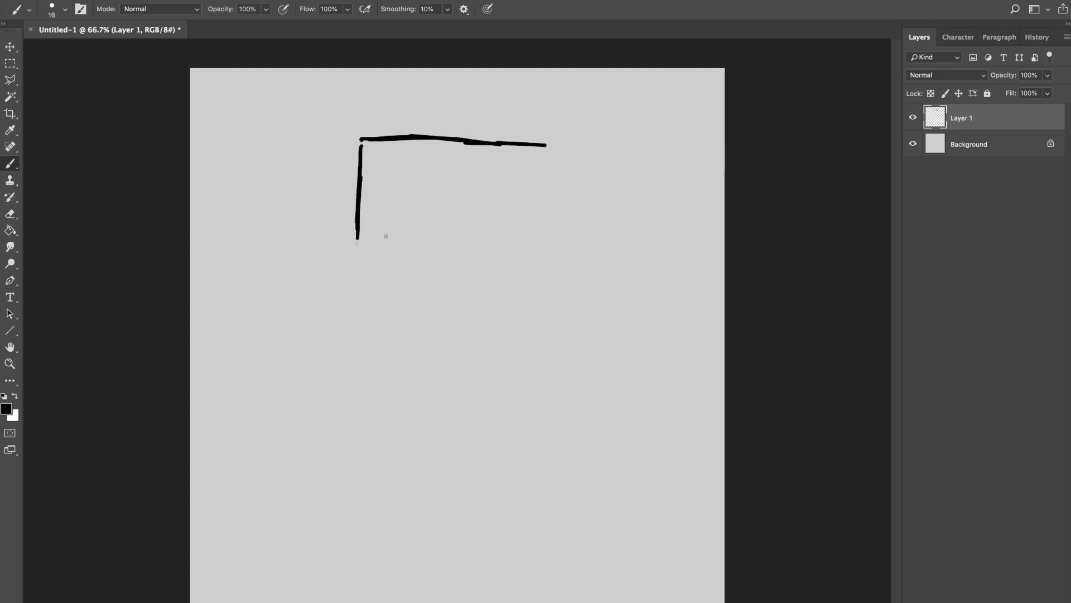
{"action": "mouse_move", "coordinate": [357, 223]}
{"action": "left_mouse_down"}
{"action": "mouse_move", "coordinate": [360, 258]}
{"action": "mouse_move", "coordinate": [444, 264]}
{"action": "left_mouse_up"}
{"action": "left_click_drag", "start_coordinate": [396, 266], "coordinate": [497, 272]}
{"action": "left_click_drag", "start_coordinate": [463, 275], "coordinate": [541, 277]}
{"action": "left_click_drag", "start_coordinate": [547, 141], "coordinate": [546, 237]}
{"action": "left_click_drag", "start_coordinate": [544, 165], "coordinate": [537, 291]}
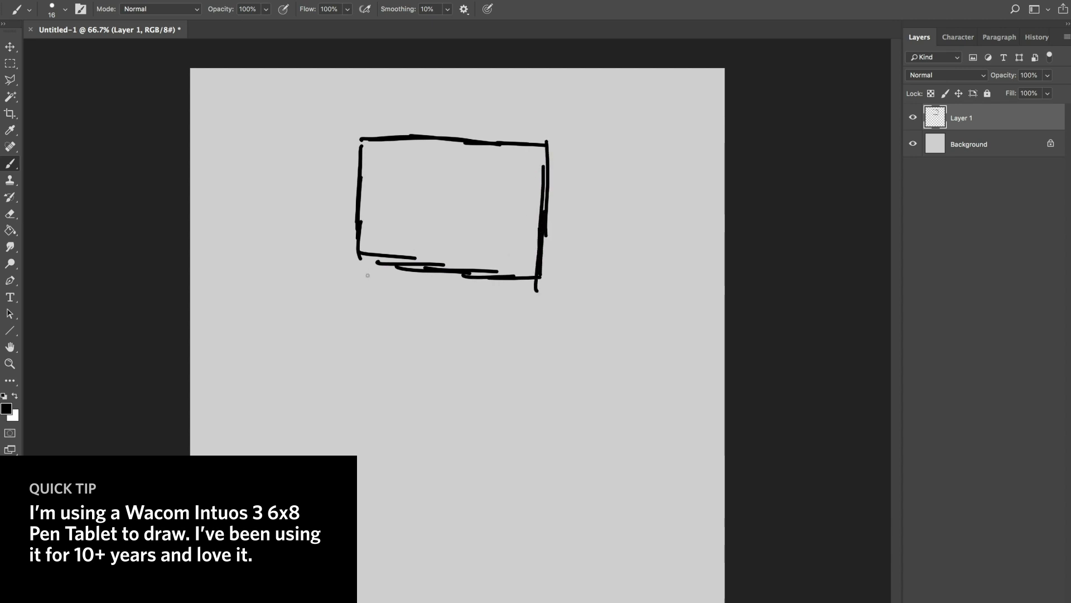
{"action": "left_click_drag", "start_coordinate": [389, 267], "coordinate": [460, 274]}
Step: Sketch the antenna and pipes on the head's outside, and the eyes, eyebrows and rectangular mouth on its face
{"action": "mouse_move", "coordinate": [391, 138]}
{"action": "left_mouse_down"}
{"action": "mouse_move", "coordinate": [423, 104]}
{"action": "mouse_move", "coordinate": [434, 114]}
{"action": "mouse_move", "coordinate": [461, 104]}
{"action": "mouse_move", "coordinate": [466, 138]}
{"action": "mouse_move", "coordinate": [485, 122]}
{"action": "mouse_move", "coordinate": [509, 139]}
{"action": "mouse_move", "coordinate": [543, 138]}
{"action": "mouse_move", "coordinate": [549, 176]}
{"action": "left_mouse_up"}
{"action": "left_click_drag", "start_coordinate": [550, 192], "coordinate": [564, 202]}
{"action": "left_click_drag", "start_coordinate": [486, 178], "coordinate": [480, 178]}
{"action": "left_click_drag", "start_coordinate": [394, 176], "coordinate": [388, 177]}
{"action": "left_click_drag", "start_coordinate": [380, 164], "coordinate": [518, 184]}
{"action": "left_click_drag", "start_coordinate": [407, 234], "coordinate": [480, 258]}
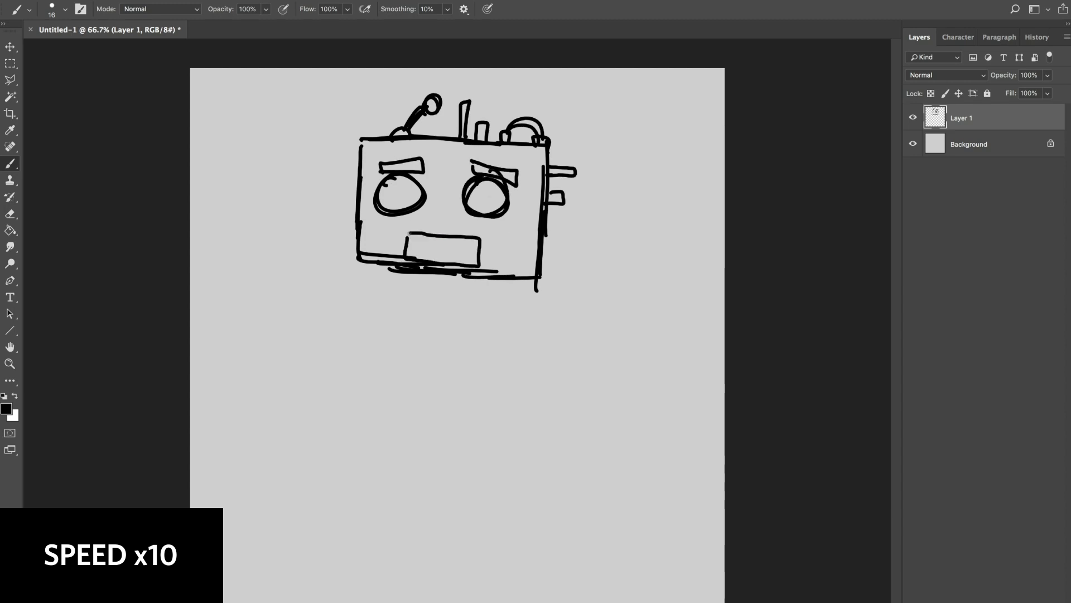
Step: Sketch zigzag teeth and a short neck, and a tapered torso with a striped chest panel and small buttons
{"action": "mouse_move", "coordinate": [414, 254]}
{"action": "left_mouse_down"}
{"action": "mouse_move", "coordinate": [481, 257]}
{"action": "mouse_move", "coordinate": [457, 301]}
{"action": "left_mouse_up"}
{"action": "left_click_drag", "start_coordinate": [406, 299], "coordinate": [385, 455]}
{"action": "left_click_drag", "start_coordinate": [488, 304], "coordinate": [506, 450]}
{"action": "left_click_drag", "start_coordinate": [385, 455], "coordinate": [516, 449]}
{"action": "left_click_drag", "start_coordinate": [414, 330], "coordinate": [486, 378]}
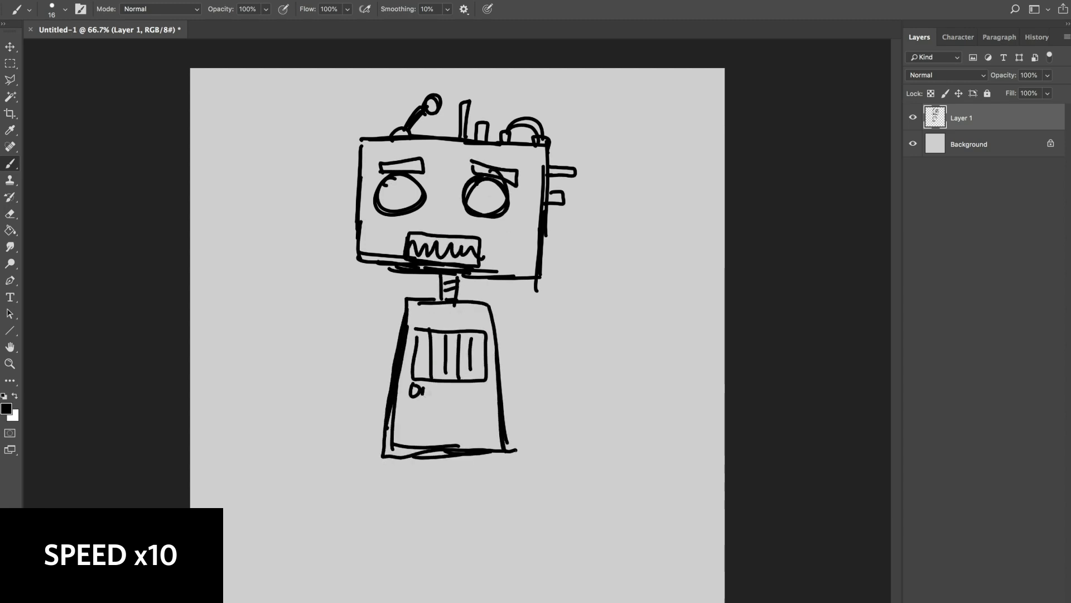
{"action": "left_click_drag", "start_coordinate": [410, 385], "coordinate": [473, 394]}
Step: Sketch segmented arms ending in claw hands, and two striped legs with flat feet below the torso
{"action": "mouse_move", "coordinate": [405, 301]}
{"action": "left_mouse_down"}
{"action": "mouse_move", "coordinate": [293, 368]}
{"action": "mouse_move", "coordinate": [290, 406]}
{"action": "left_mouse_up"}
{"action": "left_click_drag", "start_coordinate": [491, 311], "coordinate": [622, 363]}
{"action": "left_click_drag", "start_coordinate": [389, 461], "coordinate": [389, 528]}
{"action": "left_click_drag", "start_coordinate": [417, 450], "coordinate": [415, 569]}
{"action": "left_click_drag", "start_coordinate": [391, 475], "coordinate": [424, 552]}
{"action": "left_click_drag", "start_coordinate": [413, 564], "coordinate": [357, 578]}
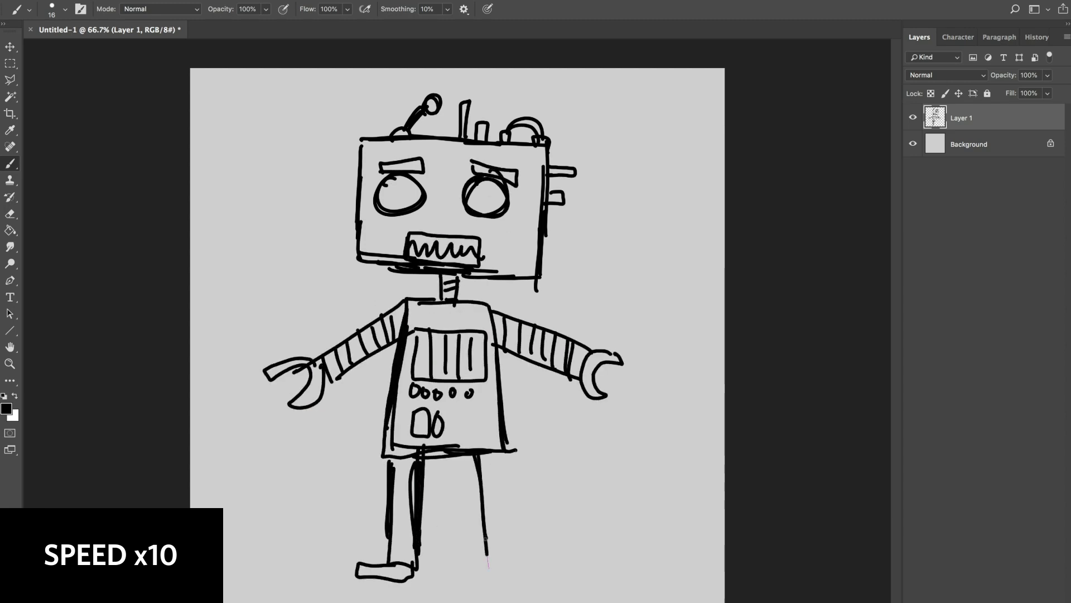
{"action": "left_click_drag", "start_coordinate": [476, 455], "coordinate": [484, 564]}
{"action": "left_click_drag", "start_coordinate": [511, 455], "coordinate": [522, 558]}
{"action": "left_click_drag", "start_coordinate": [480, 469], "coordinate": [545, 584]}
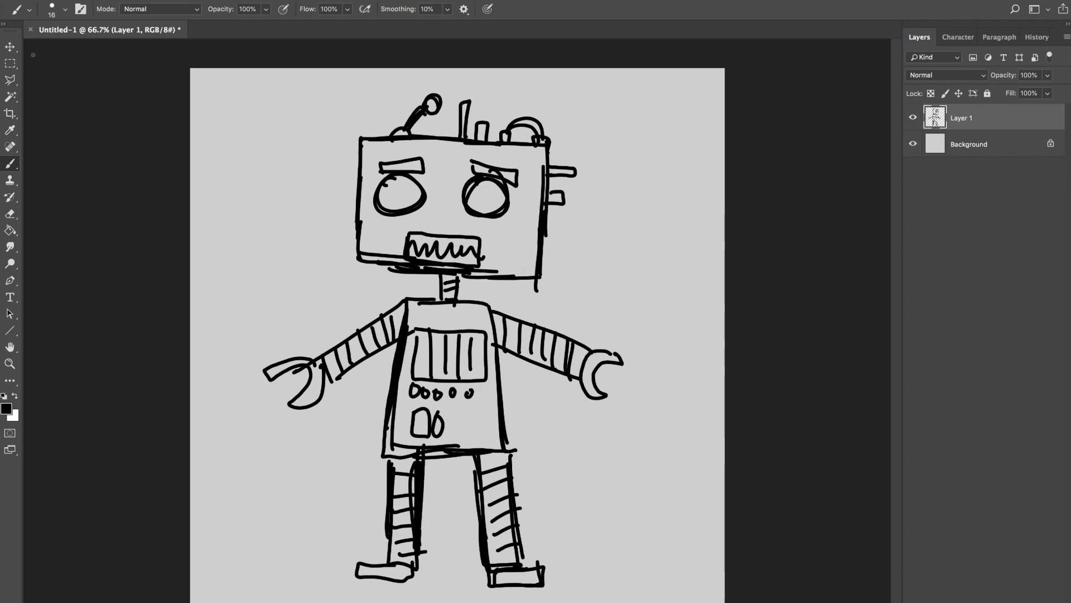
Step: Shift the robot sketch up slightly, and cut the head and neck onto their own layer
{"action": "left_click", "coordinate": [10, 46]}
{"action": "left_click_drag", "start_coordinate": [491, 270], "coordinate": [491, 266]}
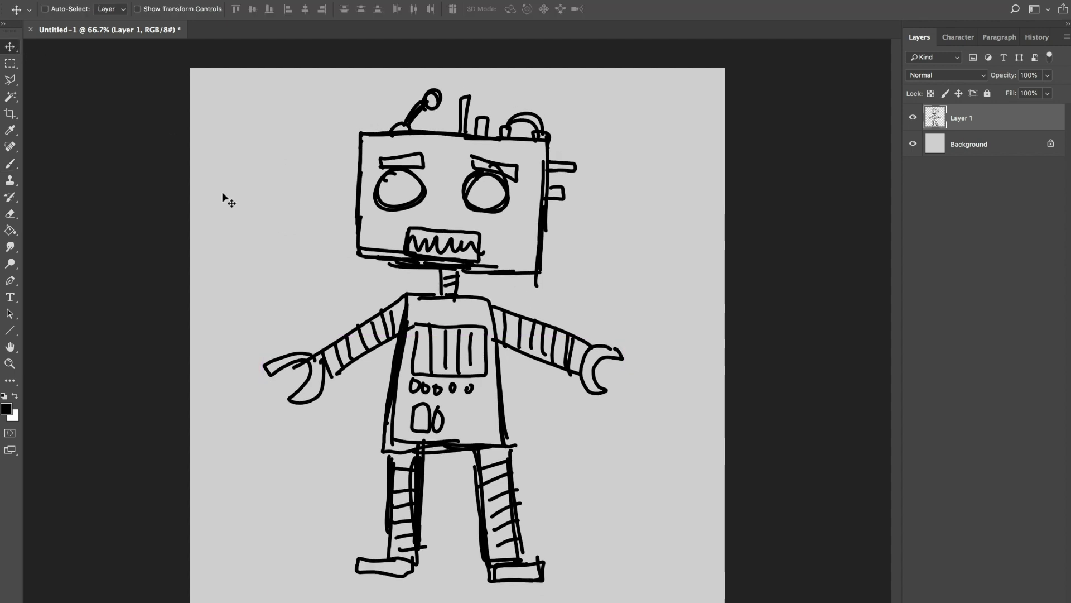
{"action": "key", "text": "m"}
{"action": "left_click_drag", "start_coordinate": [335, 80], "coordinate": [585, 292]}
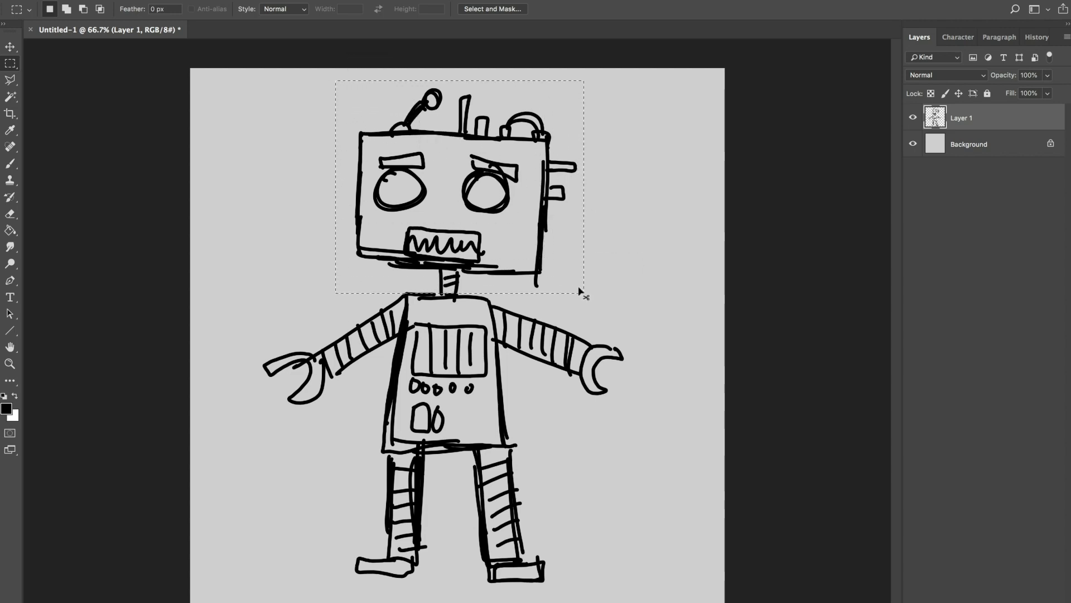
{"action": "key", "text": "ctrl+x"}
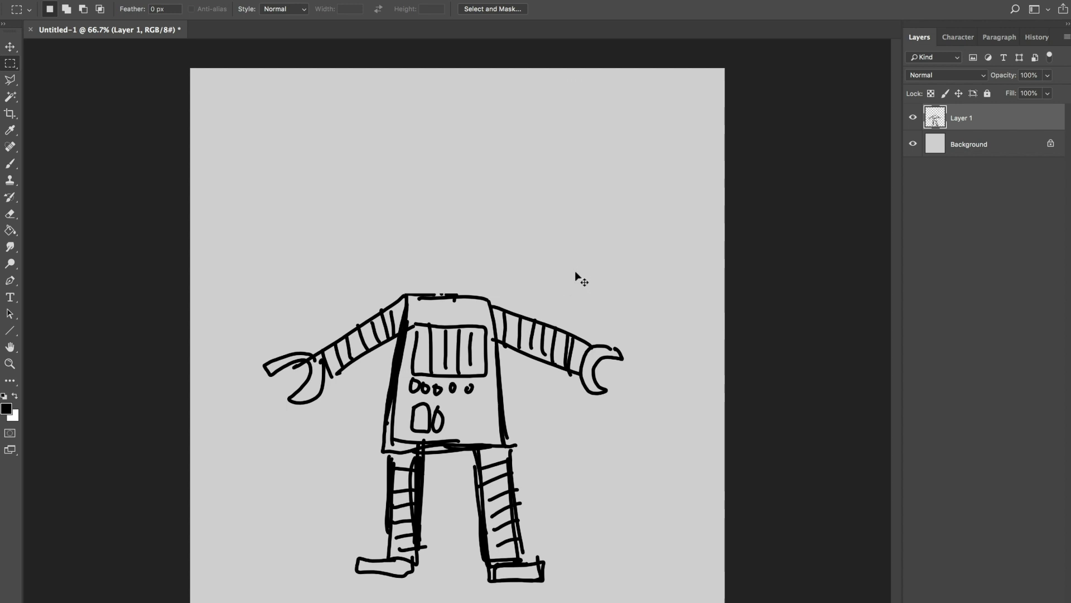
{"action": "key", "text": "ctrl+v"}
{"action": "key", "text": "v"}
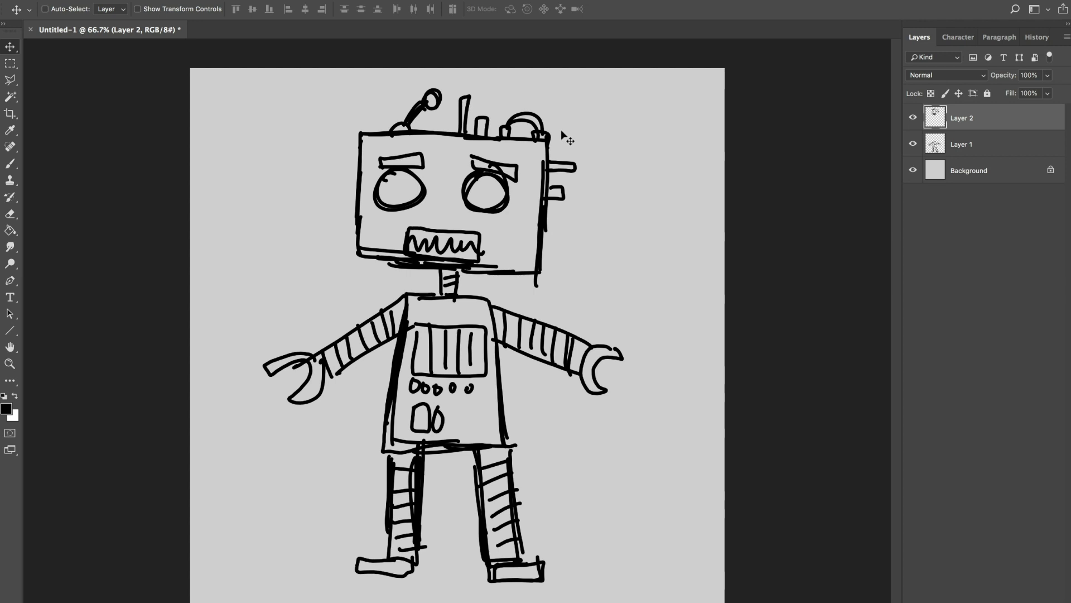
Step: Shrink the head slightly with Free Transform, and reposition the head and body as one merged, centred sketch layer
{"action": "key", "text": "ctrl"}
{"action": "key", "text": "ctrl+t"}
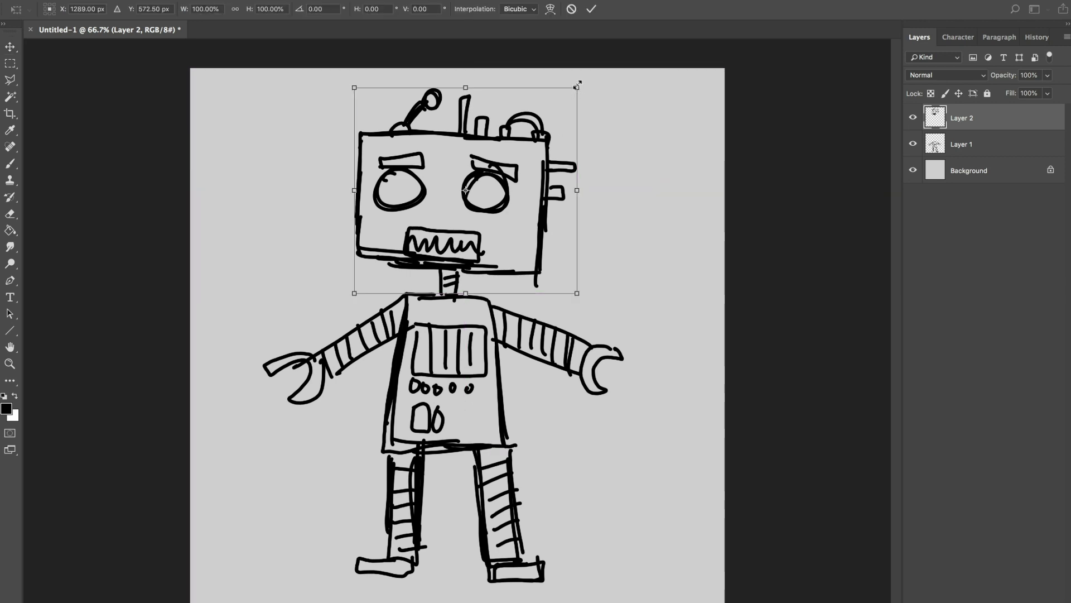
{"action": "left_click_drag", "start_coordinate": [578, 85], "coordinate": [563, 106]}
{"action": "key", "text": "Return"}
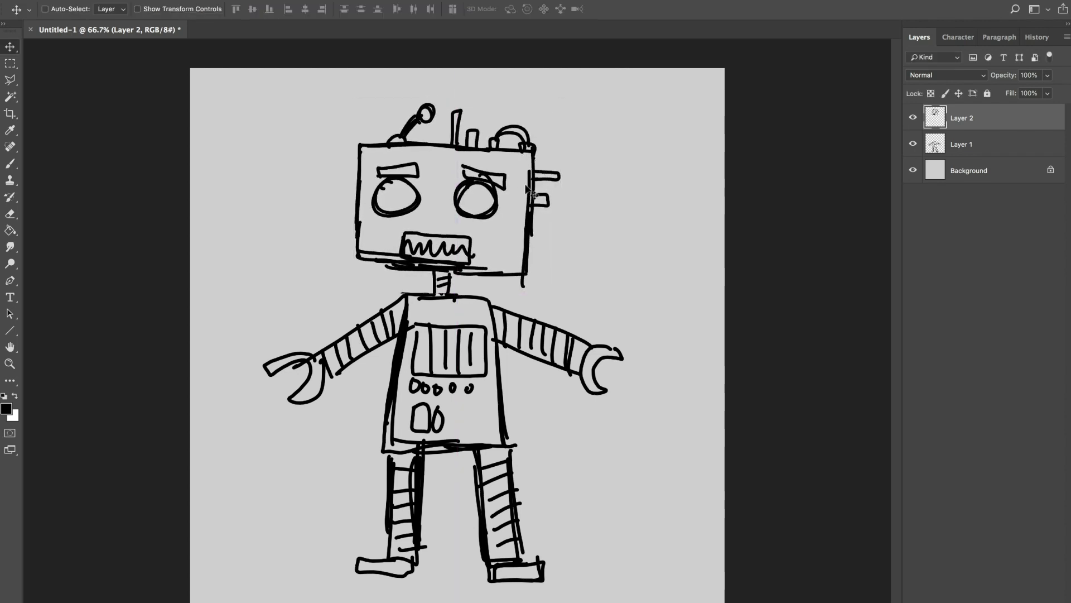
{"action": "mouse_move", "coordinate": [529, 191]}
{"action": "left_mouse_down"}
{"action": "mouse_move", "coordinate": [539, 193]}
{"action": "mouse_move", "coordinate": [519, 205]}
{"action": "left_mouse_up"}
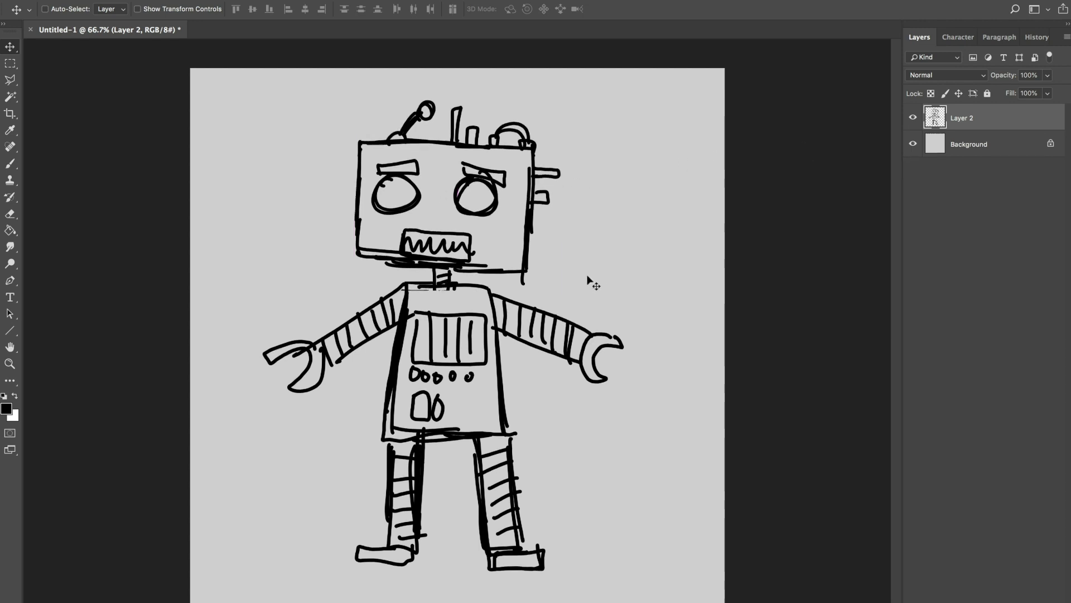
{"action": "mouse_move", "coordinate": [587, 278]}
{"action": "left_mouse_down"}
{"action": "mouse_move", "coordinate": [602, 271]}
{"action": "mouse_move", "coordinate": [605, 280]}
{"action": "left_mouse_up"}
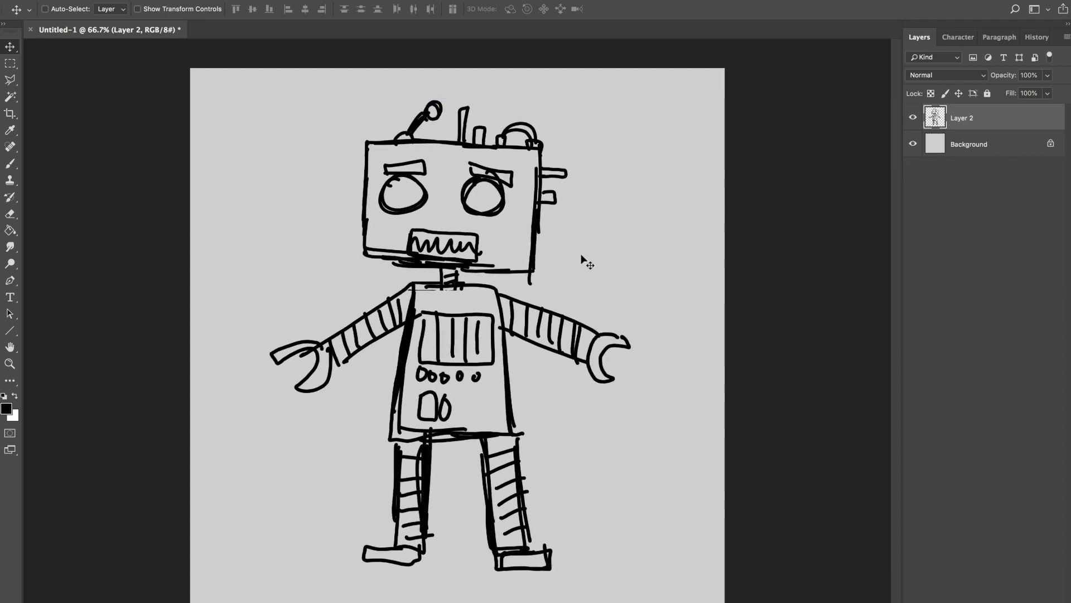
Step: Lower the sketch layer's opacity to 12% and add a new layer above it
{"action": "mouse_move", "coordinate": [1048, 75]}
{"action": "left_mouse_down"}
{"action": "mouse_move", "coordinate": [1030, 101]}
{"action": "mouse_move", "coordinate": [996, 103]}
{"action": "left_mouse_up"}
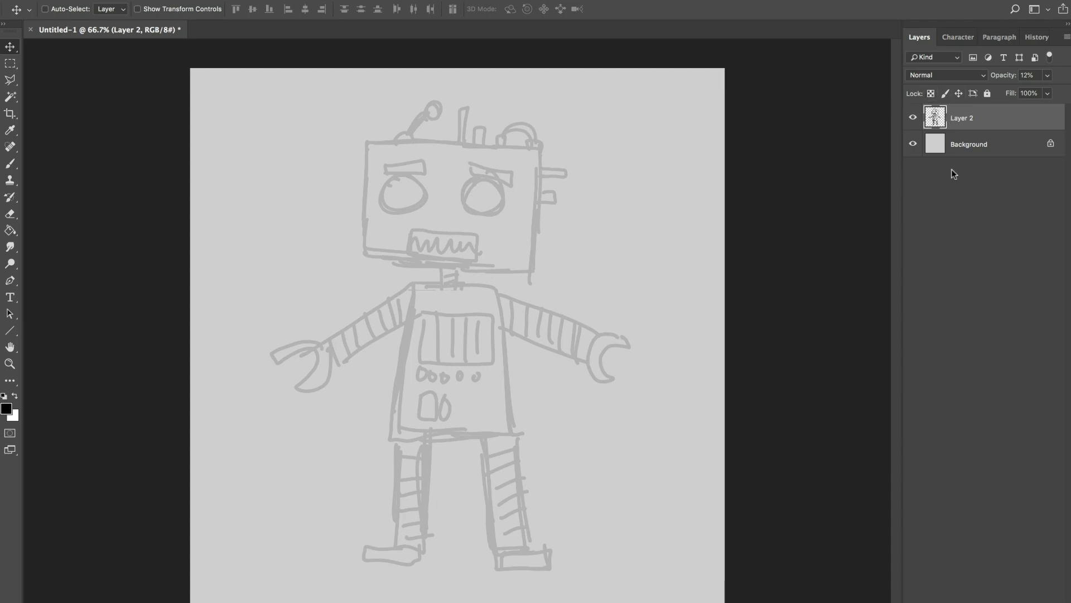
{"action": "key", "text": "ctrl+shift+alt+n"}
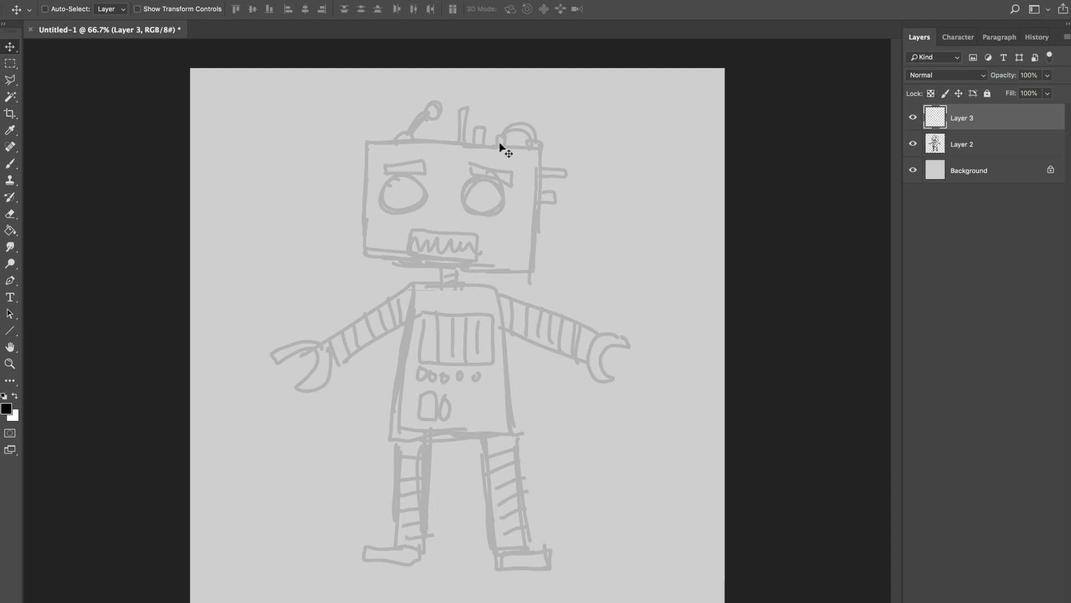
Step: Ink the head's box outline and its angled side face over the sketch with the 16 px black brush
{"action": "left_click", "coordinate": [11, 163]}
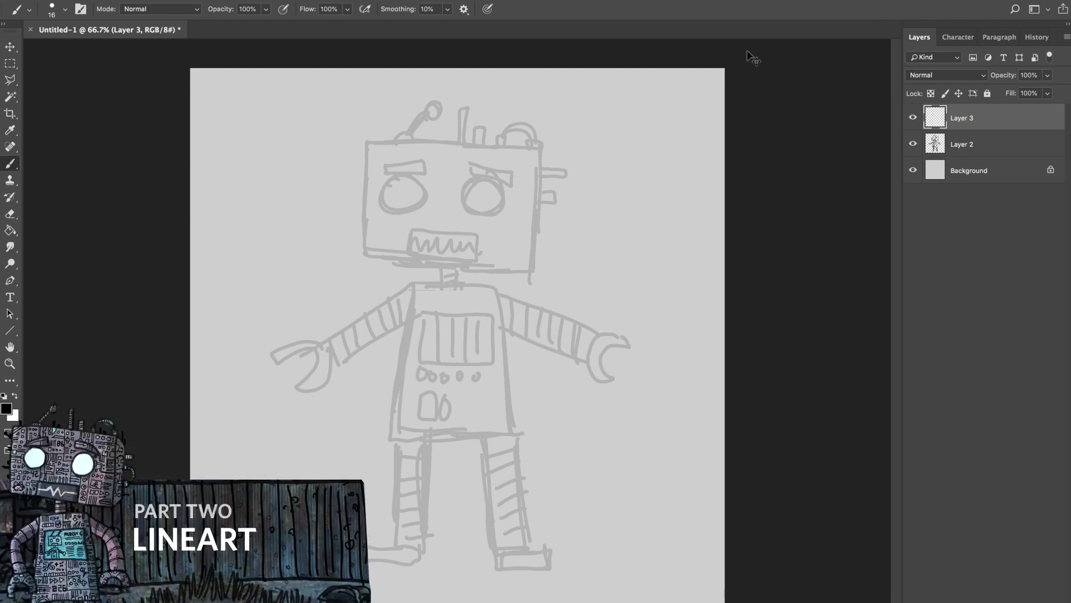
{"action": "key", "text": "ctrl+plus"}
{"action": "left_click_drag", "start_coordinate": [410, 200], "coordinate": [428, 321]}
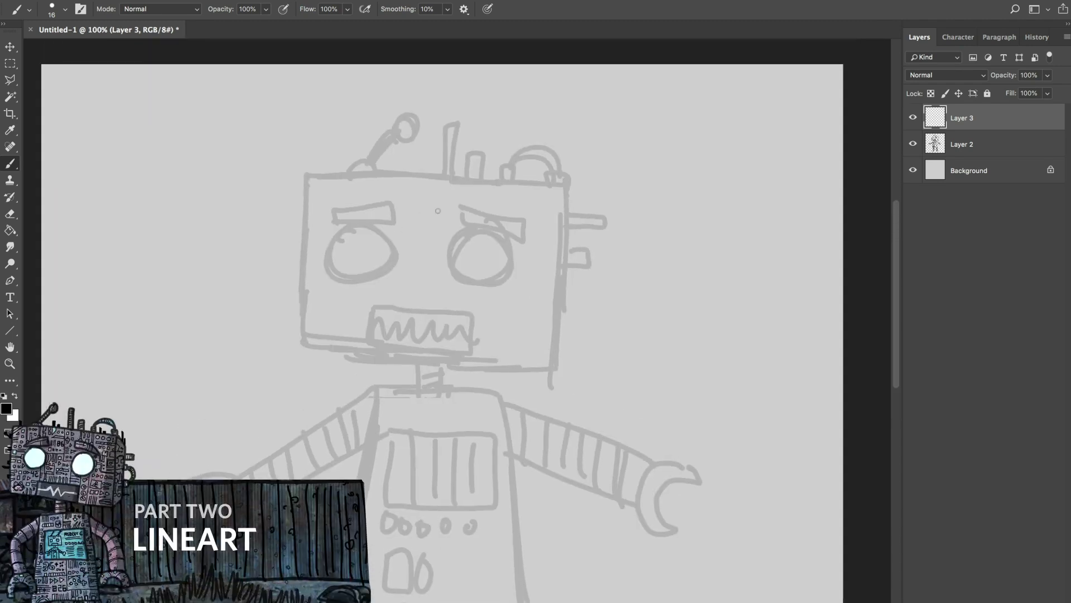
{"action": "left_click", "coordinate": [63, 10]}
{"action": "left_click", "coordinate": [61, 10]}
{"action": "left_click_drag", "start_coordinate": [307, 177], "coordinate": [305, 286]}
{"action": "key", "text": "ctrl+z"}
{"action": "left_click", "coordinate": [300, 333]}
{"action": "mouse_move", "coordinate": [300, 333]}
{"action": "left_mouse_down"}
{"action": "mouse_move", "coordinate": [309, 172]}
{"action": "mouse_move", "coordinate": [424, 172]}
{"action": "mouse_move", "coordinate": [568, 188]}
{"action": "mouse_move", "coordinate": [559, 359]}
{"action": "left_mouse_up"}
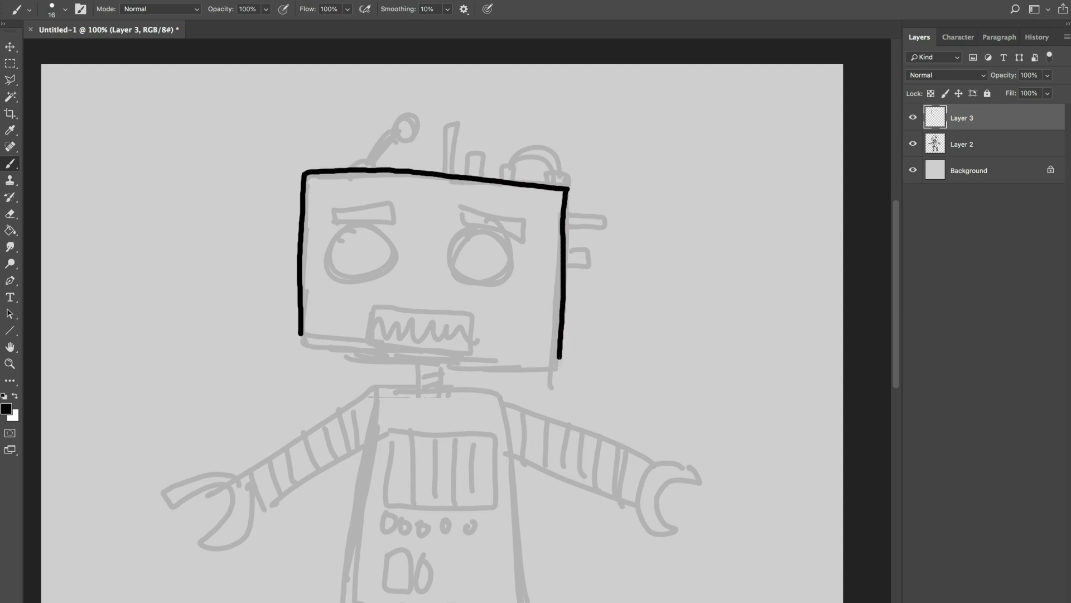
{"action": "left_click_drag", "start_coordinate": [302, 339], "coordinate": [562, 369]}
{"action": "mouse_move", "coordinate": [568, 189]}
{"action": "left_mouse_down"}
{"action": "mouse_move", "coordinate": [583, 339]}
{"action": "mouse_move", "coordinate": [562, 369]}
{"action": "left_mouse_up"}
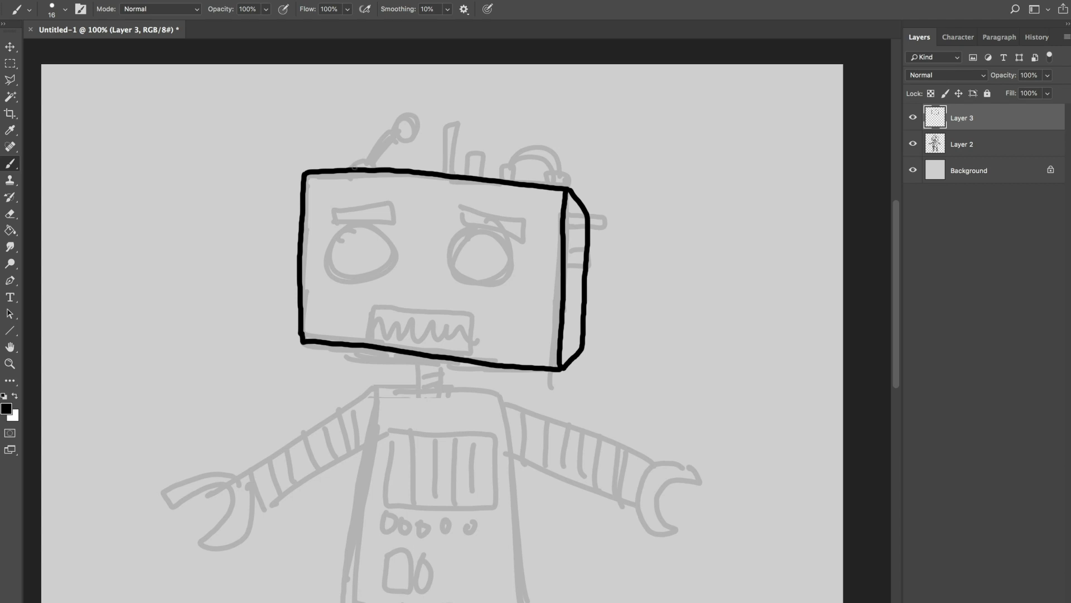
Step: Ink the antenna, posts and curved pipe on top of the head, and the peg and curved pipe on its side
{"action": "left_click_drag", "start_coordinate": [350, 166], "coordinate": [411, 121]}
{"action": "left_click_drag", "start_coordinate": [444, 174], "coordinate": [456, 125]}
{"action": "left_click_drag", "start_coordinate": [468, 178], "coordinate": [482, 180]}
{"action": "left_click_drag", "start_coordinate": [505, 181], "coordinate": [566, 184]}
{"action": "left_click_drag", "start_coordinate": [586, 235], "coordinate": [611, 249]}
{"action": "left_click_drag", "start_coordinate": [586, 262], "coordinate": [597, 315]}
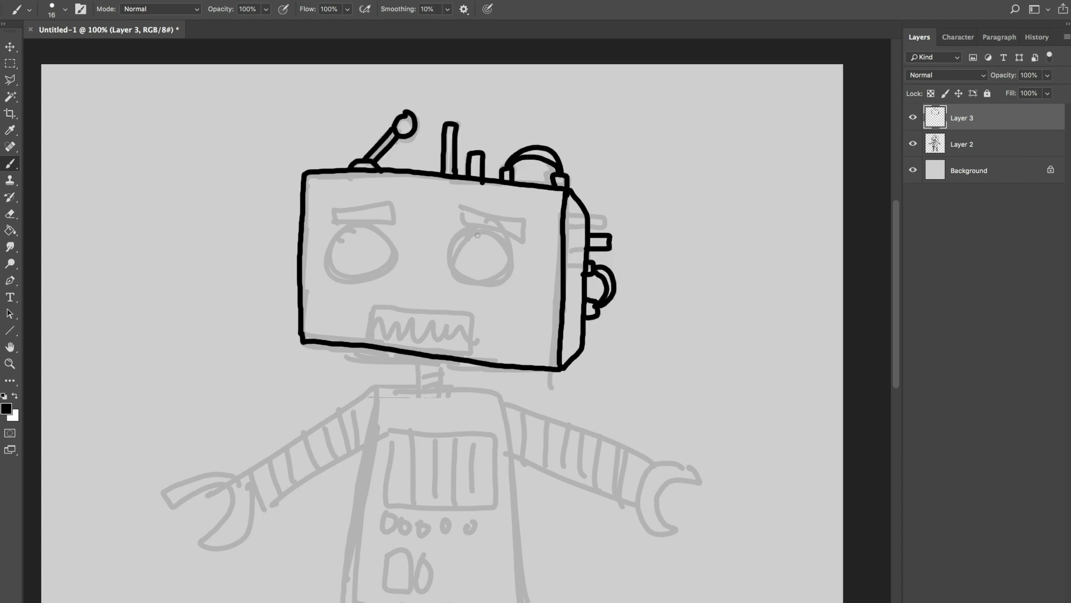
Step: Ink both eyebrows, the two round eyes and the rectangular mouth outline over the sketched face
{"action": "mouse_move", "coordinate": [478, 235]}
{"action": "left_mouse_down"}
{"action": "mouse_move", "coordinate": [453, 261]}
{"action": "mouse_move", "coordinate": [496, 289]}
{"action": "mouse_move", "coordinate": [512, 254]}
{"action": "mouse_move", "coordinate": [461, 223]}
{"action": "mouse_move", "coordinate": [524, 241]}
{"action": "mouse_move", "coordinate": [464, 205]}
{"action": "left_mouse_up"}
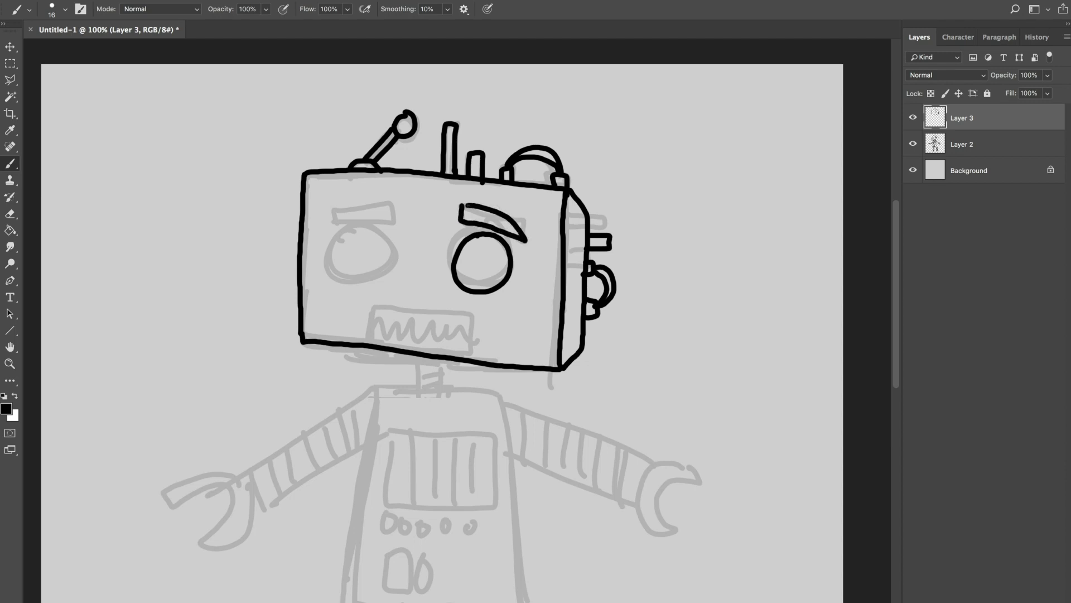
{"action": "mouse_move", "coordinate": [339, 237]}
{"action": "left_mouse_down"}
{"action": "mouse_move", "coordinate": [347, 277]}
{"action": "mouse_move", "coordinate": [391, 255]}
{"action": "mouse_move", "coordinate": [360, 222]}
{"action": "mouse_move", "coordinate": [390, 219]}
{"action": "mouse_move", "coordinate": [395, 197]}
{"action": "mouse_move", "coordinate": [339, 217]}
{"action": "left_mouse_up"}
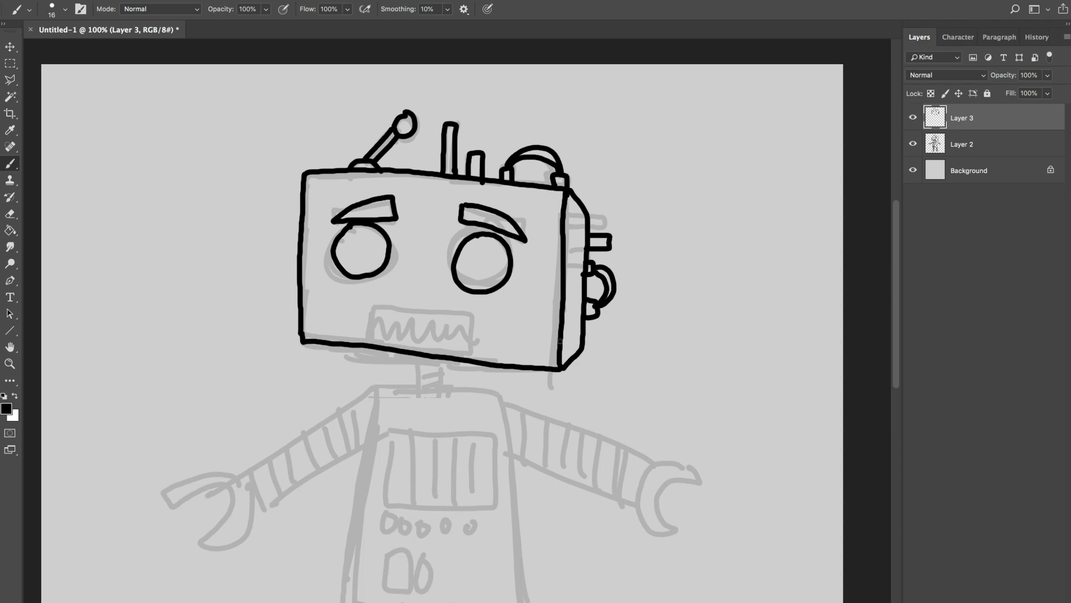
{"action": "left_click", "coordinate": [913, 117]}
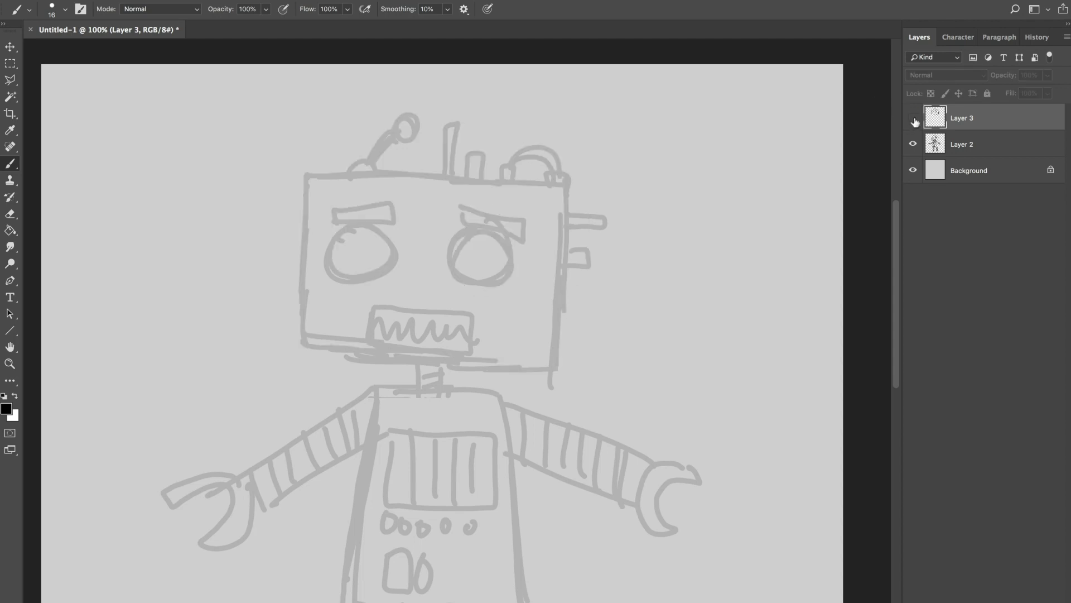
{"action": "left_click", "coordinate": [914, 118]}
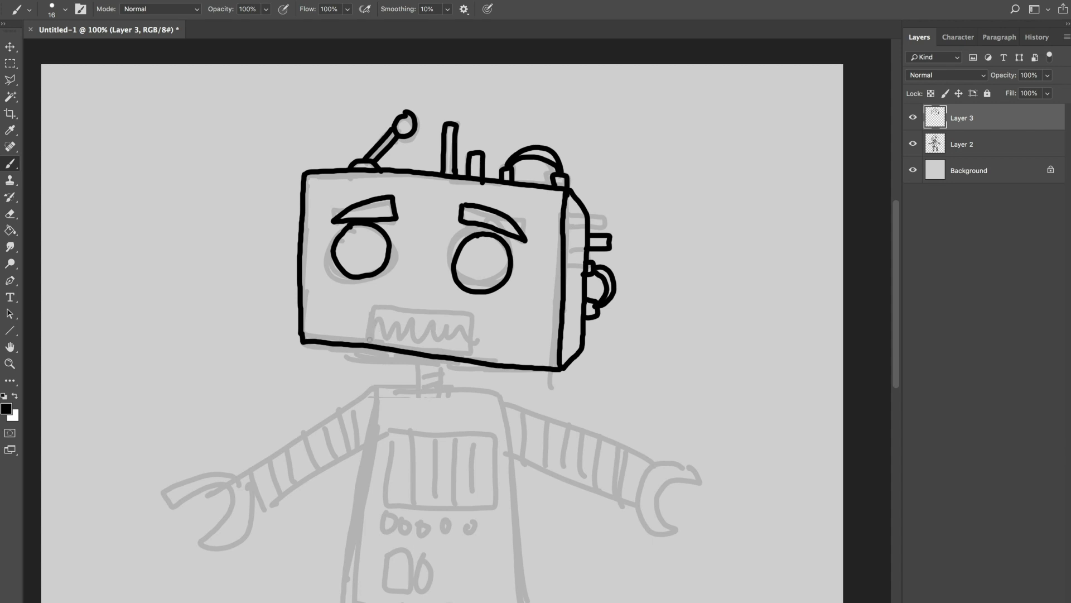
{"action": "mouse_move", "coordinate": [365, 343]}
{"action": "left_mouse_down"}
{"action": "mouse_move", "coordinate": [369, 310]}
{"action": "mouse_move", "coordinate": [392, 310]}
{"action": "mouse_move", "coordinate": [475, 317]}
{"action": "mouse_move", "coordinate": [472, 350]}
{"action": "left_mouse_up"}
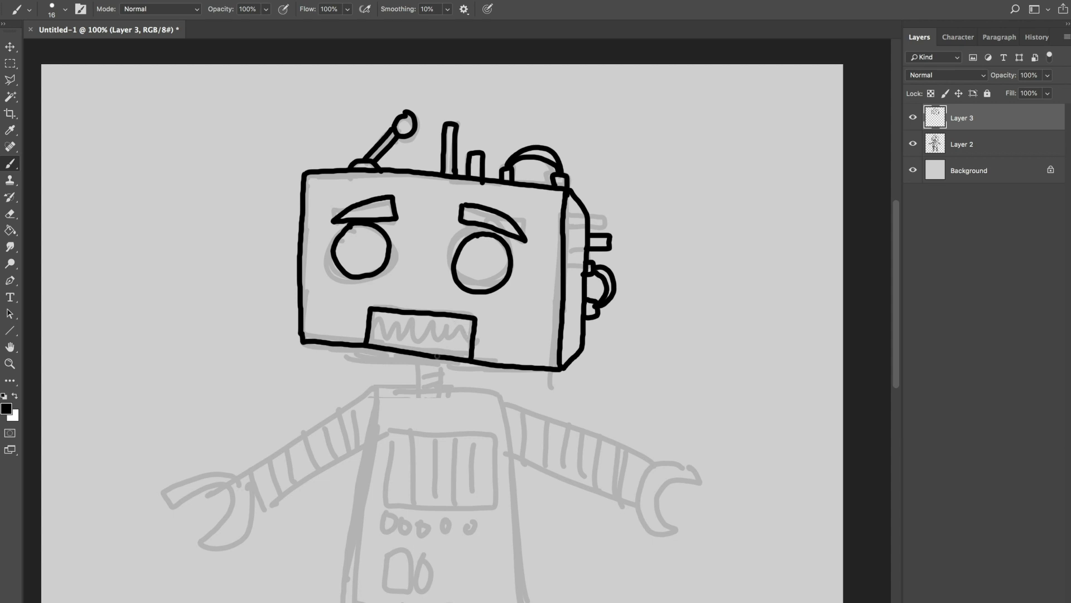
Step: Ink the neck, the tapered body outline and the rectangular chest panel over the sketch
{"action": "mouse_move", "coordinate": [414, 376]}
{"action": "left_mouse_down"}
{"action": "mouse_move", "coordinate": [413, 386]}
{"action": "mouse_move", "coordinate": [444, 385]}
{"action": "left_mouse_up"}
{"action": "left_click_drag", "start_coordinate": [375, 389], "coordinate": [497, 387]}
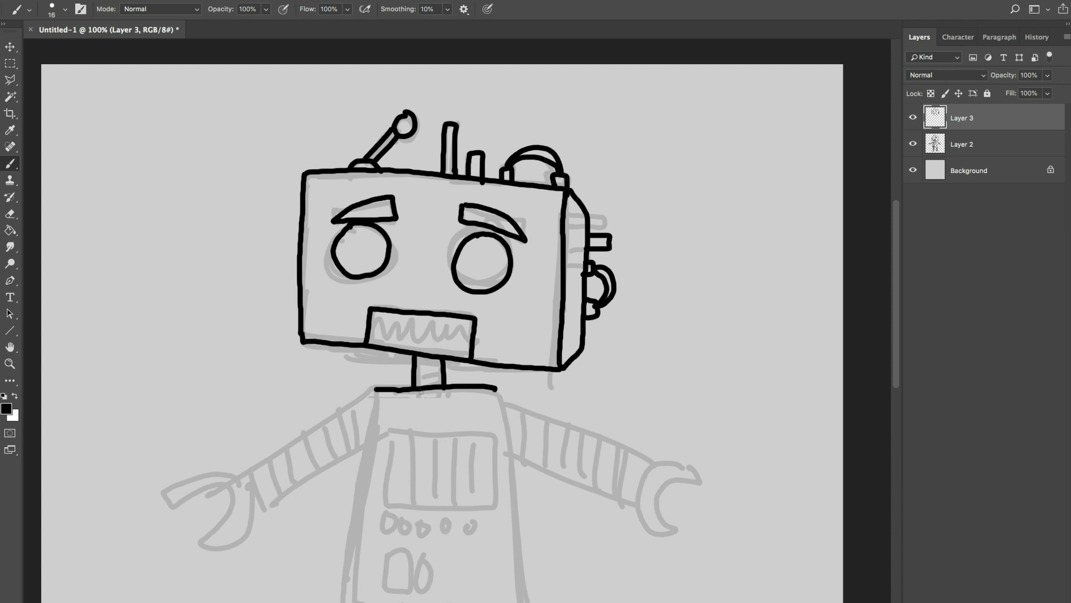
{"action": "scroll", "coordinate": [416, 432], "scroll_direction": "down", "scroll_amount": 5}
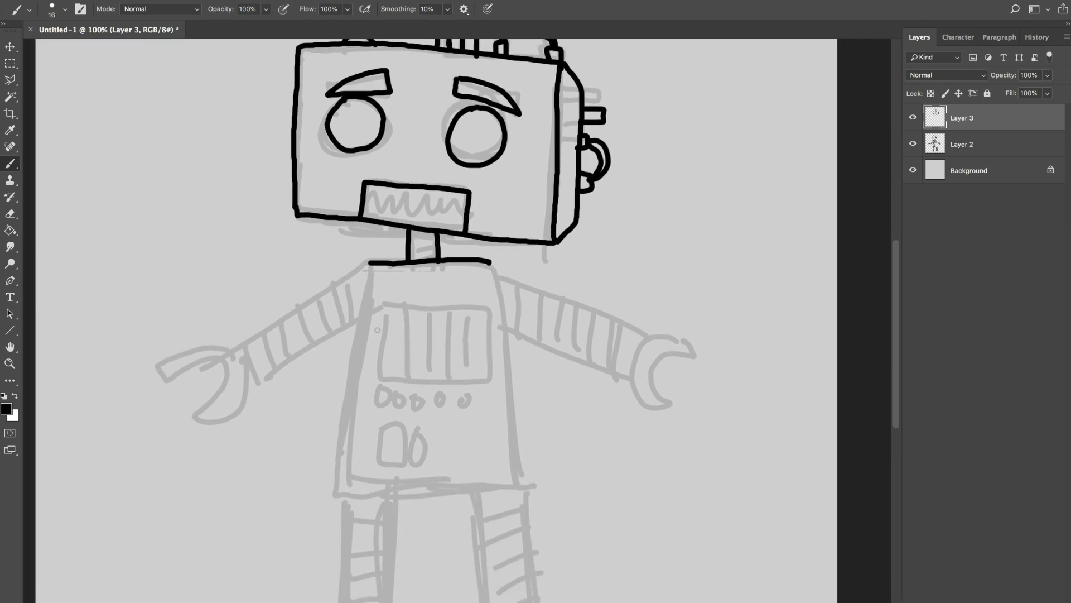
{"action": "mouse_move", "coordinate": [370, 262]}
{"action": "left_mouse_down"}
{"action": "mouse_move", "coordinate": [342, 486]}
{"action": "mouse_move", "coordinate": [517, 487]}
{"action": "left_mouse_up"}
{"action": "left_click_drag", "start_coordinate": [380, 306], "coordinate": [492, 382]}
Step: Ink both arms and their C-shaped claw hands over the sketch
{"action": "left_click_drag", "start_coordinate": [368, 267], "coordinate": [243, 346]}
{"action": "left_click_drag", "start_coordinate": [366, 313], "coordinate": [259, 376]}
{"action": "left_click_drag", "start_coordinate": [491, 267], "coordinate": [647, 330]}
{"action": "left_click_drag", "start_coordinate": [243, 346], "coordinate": [184, 391]}
{"action": "left_click_drag", "start_coordinate": [648, 329], "coordinate": [673, 399]}
Step: Ink the outlines of both legs and the boxy feet below the body
{"action": "scroll", "coordinate": [594, 324], "scroll_direction": "down", "scroll_amount": 5}
{"action": "left_click_drag", "start_coordinate": [343, 338], "coordinate": [285, 508]}
{"action": "left_click_drag", "start_coordinate": [424, 338], "coordinate": [453, 513]}
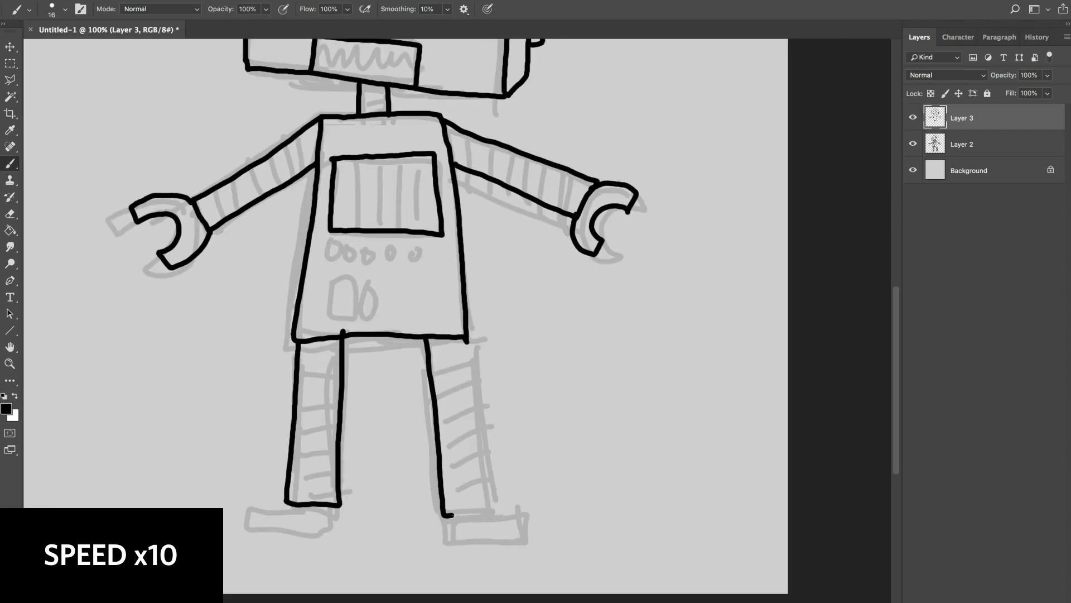
{"action": "scroll", "coordinate": [595, 324], "scroll_direction": "up", "scroll_amount": 5}
{"action": "key", "text": "ctrl+minus"}
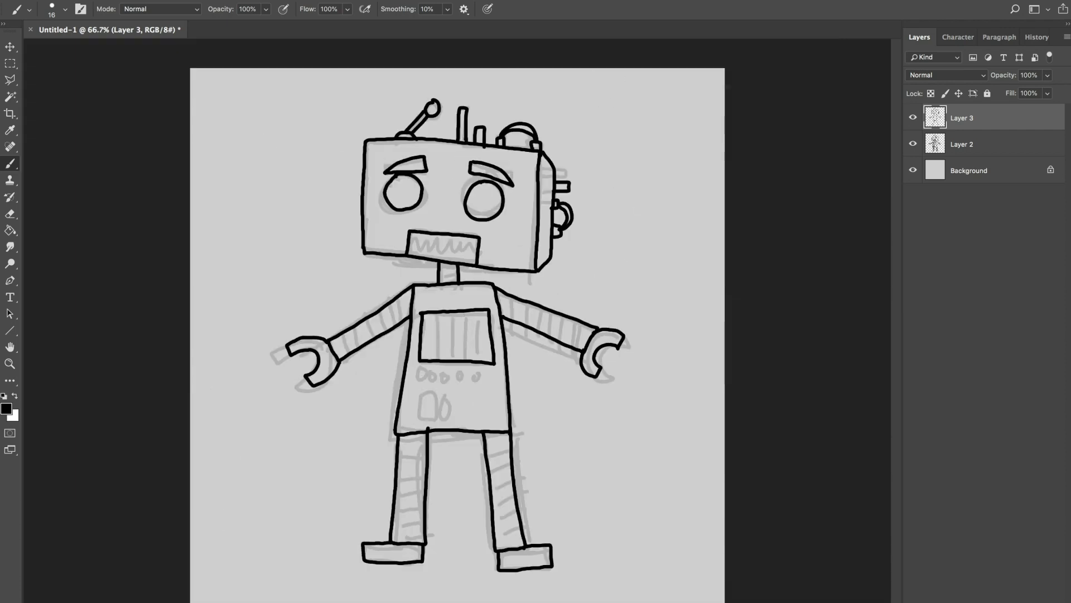
Step: Check the inked line art with the sketch layer hidden and shown
{"action": "left_click", "coordinate": [913, 145]}
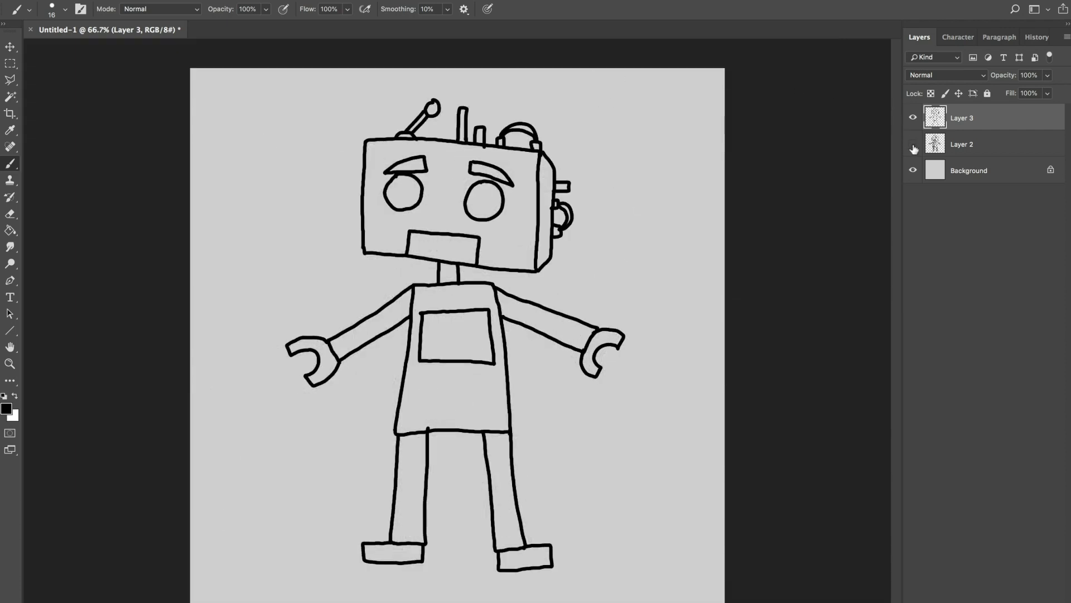
{"action": "left_click", "coordinate": [913, 146]}
{"action": "left_click", "coordinate": [913, 146]}
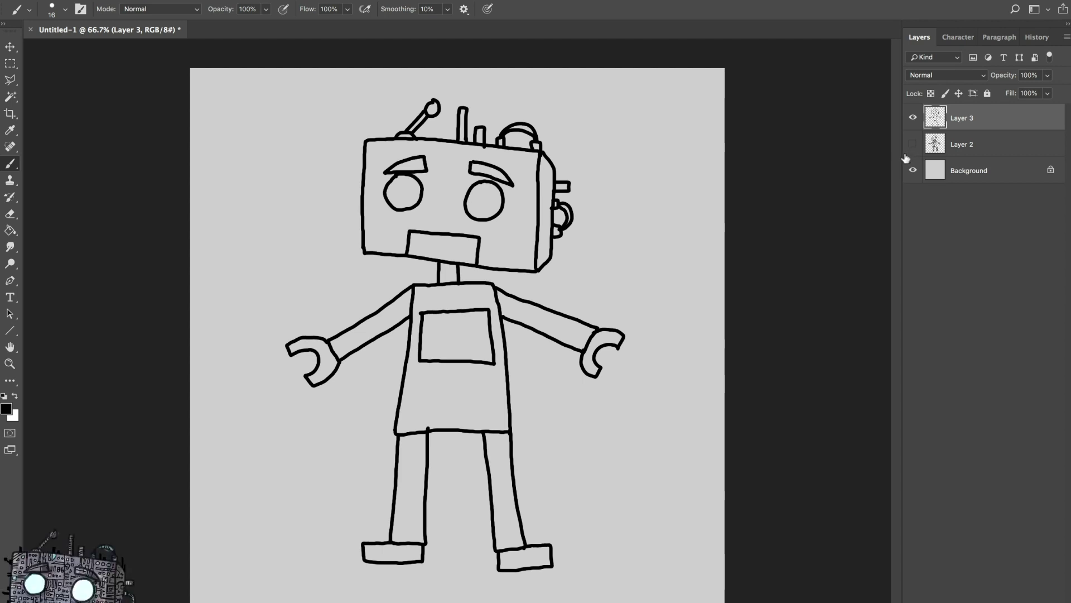
{"action": "left_click", "coordinate": [913, 144]}
Step: Add a new layer for flat colors between the sketch layer and the line art layer
{"action": "left_click", "coordinate": [977, 146]}
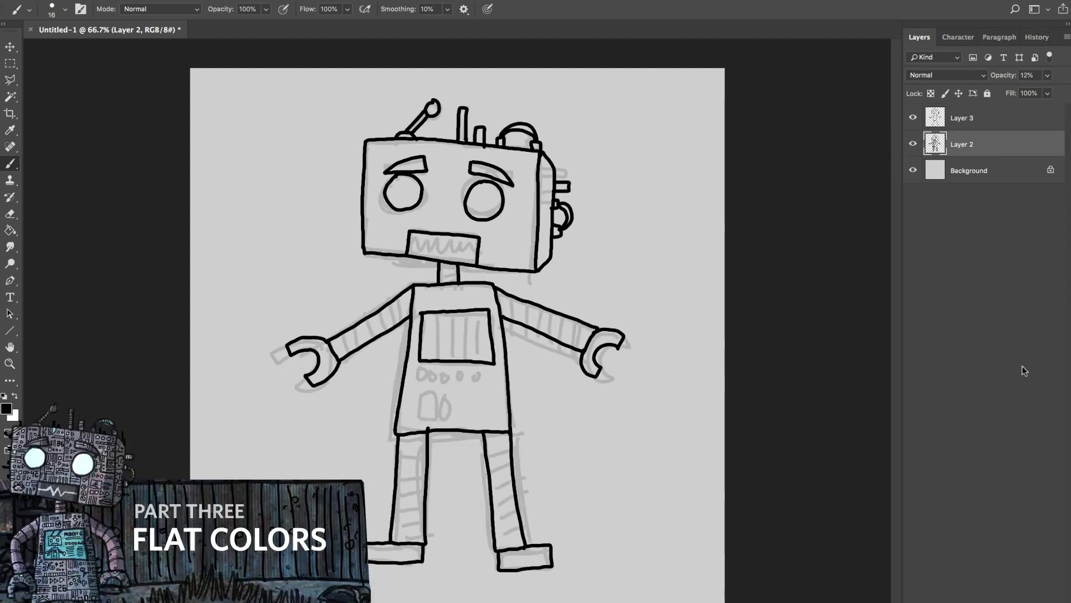
{"action": "key", "text": "ctrl+shift+alt+n"}
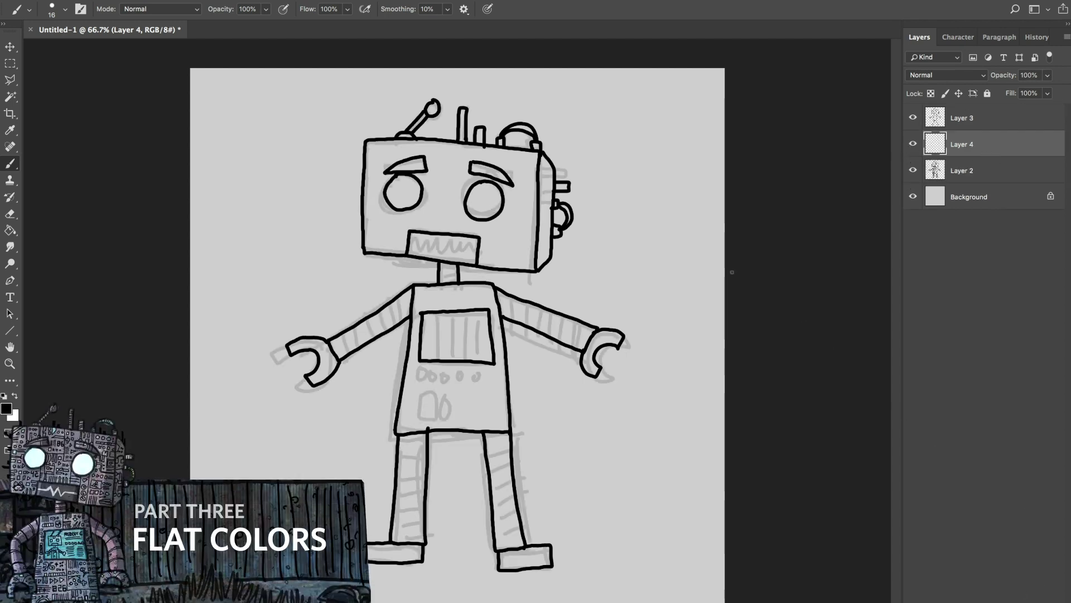
{"action": "key", "text": "ctrl+plus"}
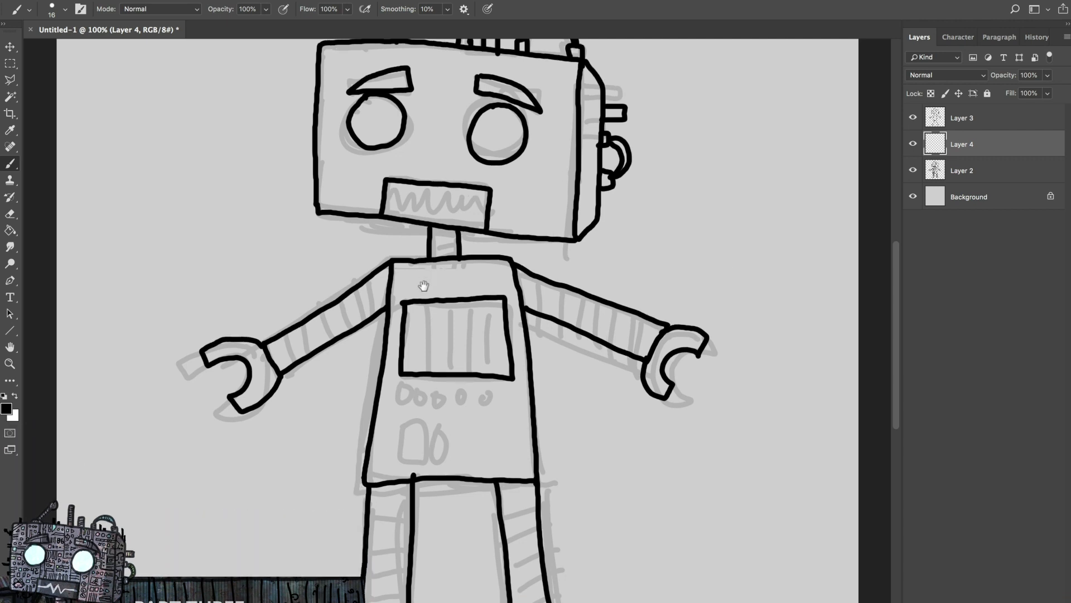
{"action": "scroll", "coordinate": [421, 260], "scroll_direction": "up", "scroll_amount": 4}
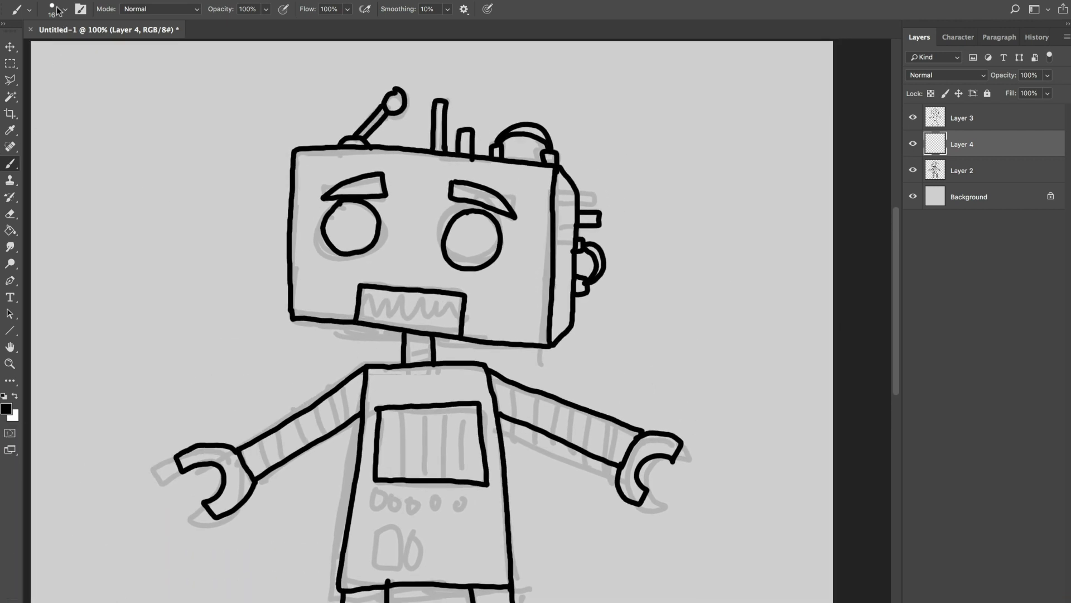
Step: Choose the Hard Mechanical 32 pixels brush and set the foreground color to a neutral grey
{"action": "left_click", "coordinate": [57, 10]}
{"action": "left_click", "coordinate": [223, 390]}
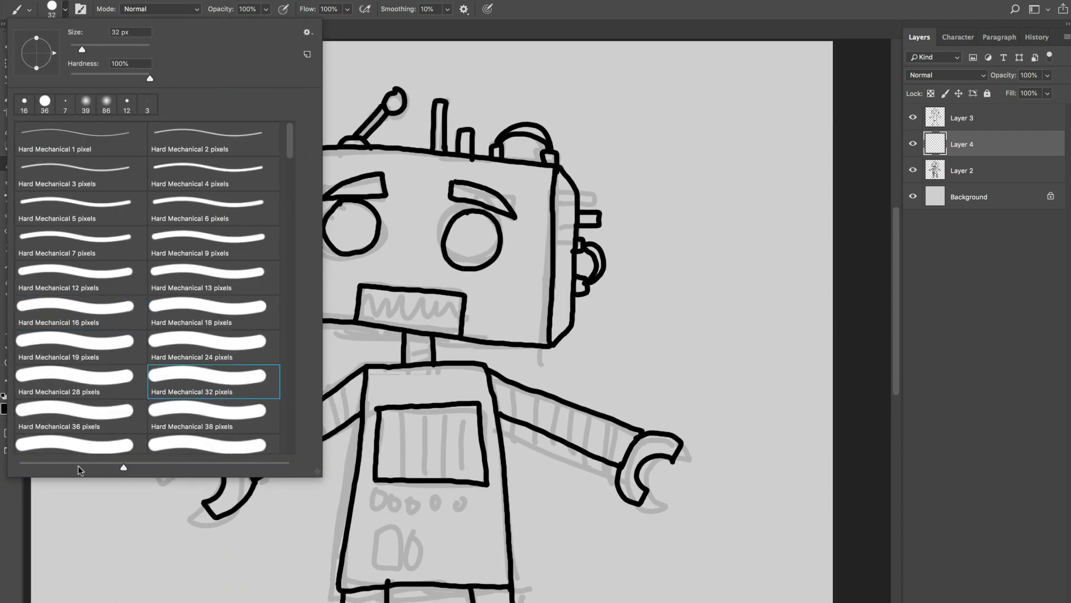
{"action": "left_click", "coordinate": [10, 512]}
{"action": "left_click", "coordinate": [6, 409]}
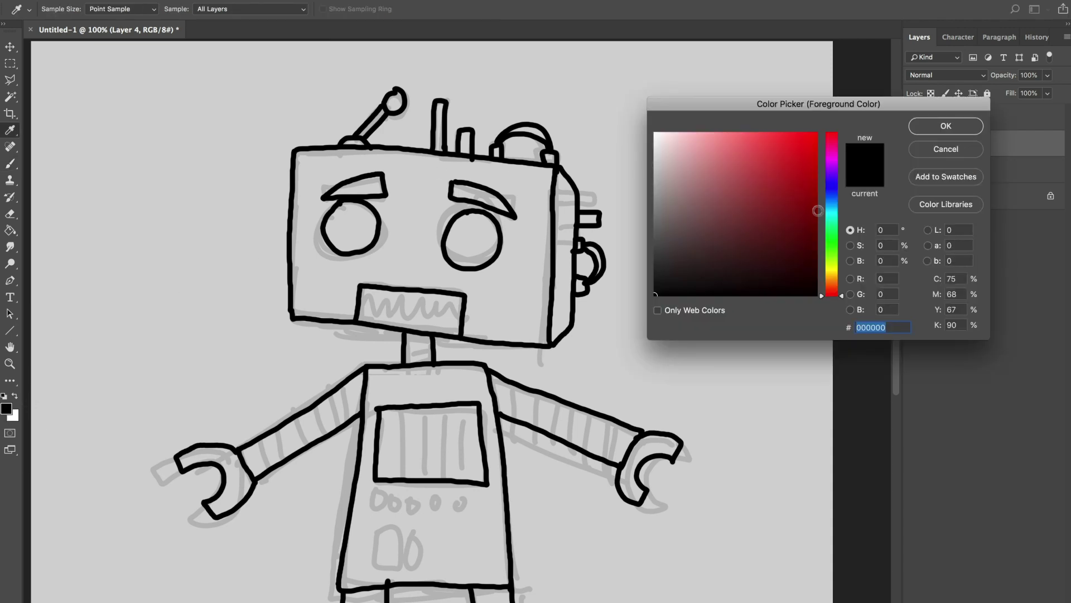
{"action": "left_click_drag", "start_coordinate": [771, 197], "coordinate": [655, 229]}
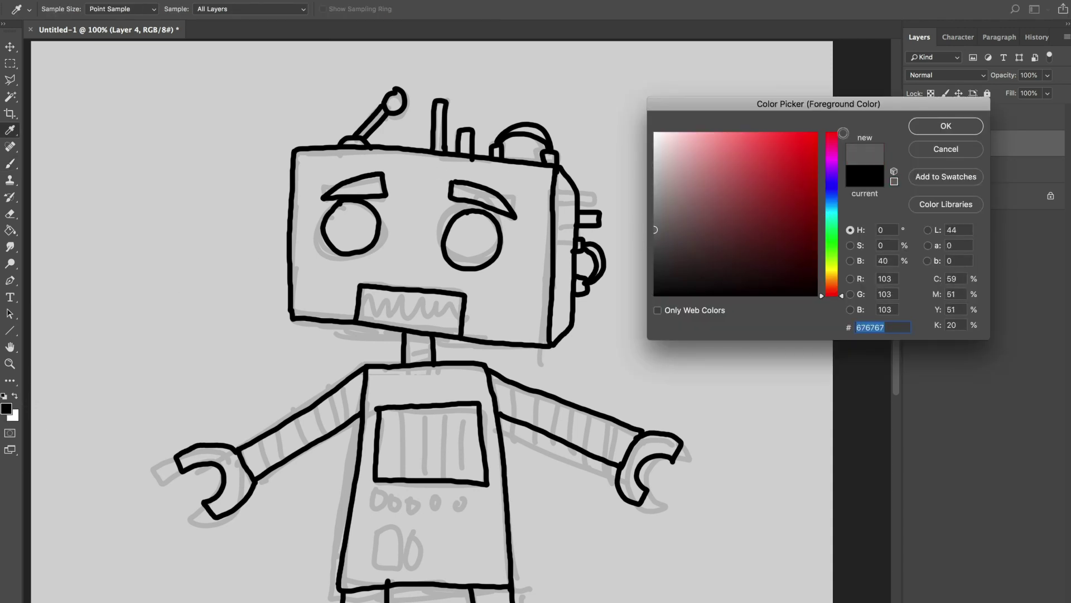
{"action": "left_click", "coordinate": [946, 126]}
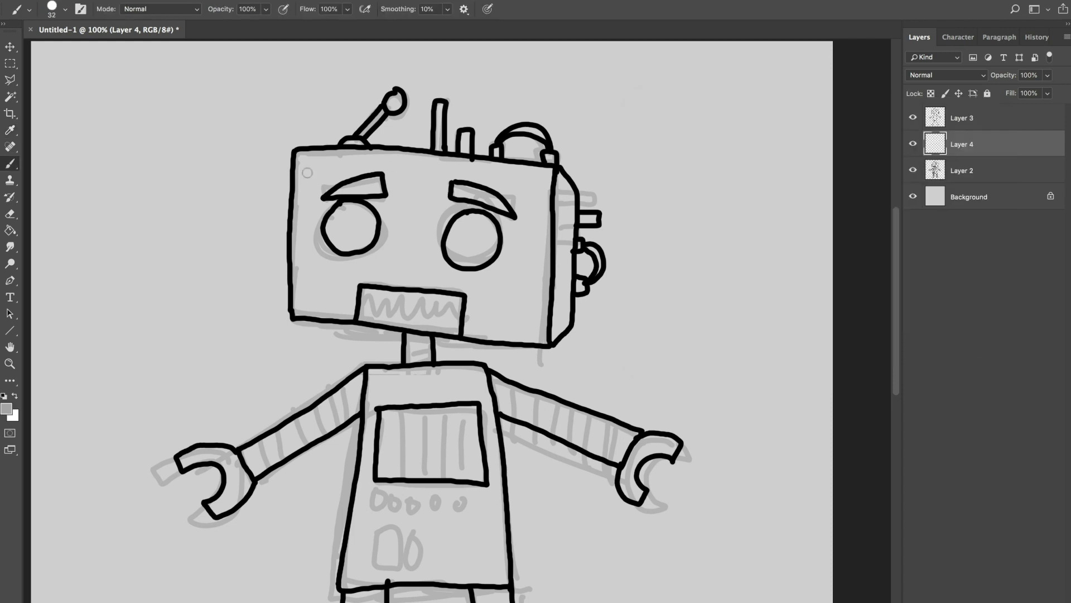
Step: Paint the head, eyebrows, antenna and posts flat grey, and fill both eyes with white
{"action": "mouse_move", "coordinate": [304, 160]}
{"action": "left_mouse_down"}
{"action": "mouse_move", "coordinate": [300, 184]}
{"action": "mouse_move", "coordinate": [316, 165]}
{"action": "mouse_move", "coordinate": [321, 199]}
{"action": "mouse_move", "coordinate": [358, 157]}
{"action": "mouse_move", "coordinate": [351, 175]}
{"action": "mouse_move", "coordinate": [394, 178]}
{"action": "mouse_move", "coordinate": [416, 159]}
{"action": "mouse_move", "coordinate": [416, 177]}
{"action": "mouse_move", "coordinate": [322, 201]}
{"action": "mouse_move", "coordinate": [295, 250]}
{"action": "mouse_move", "coordinate": [308, 190]}
{"action": "mouse_move", "coordinate": [315, 213]}
{"action": "mouse_move", "coordinate": [301, 248]}
{"action": "mouse_move", "coordinate": [304, 190]}
{"action": "mouse_move", "coordinate": [304, 254]}
{"action": "mouse_move", "coordinate": [525, 204]}
{"action": "mouse_move", "coordinate": [491, 279]}
{"action": "mouse_move", "coordinate": [564, 234]}
{"action": "mouse_move", "coordinate": [302, 302]}
{"action": "left_mouse_up"}
{"action": "scroll", "coordinate": [38, 387], "scroll_direction": "right", "scroll_amount": 2}
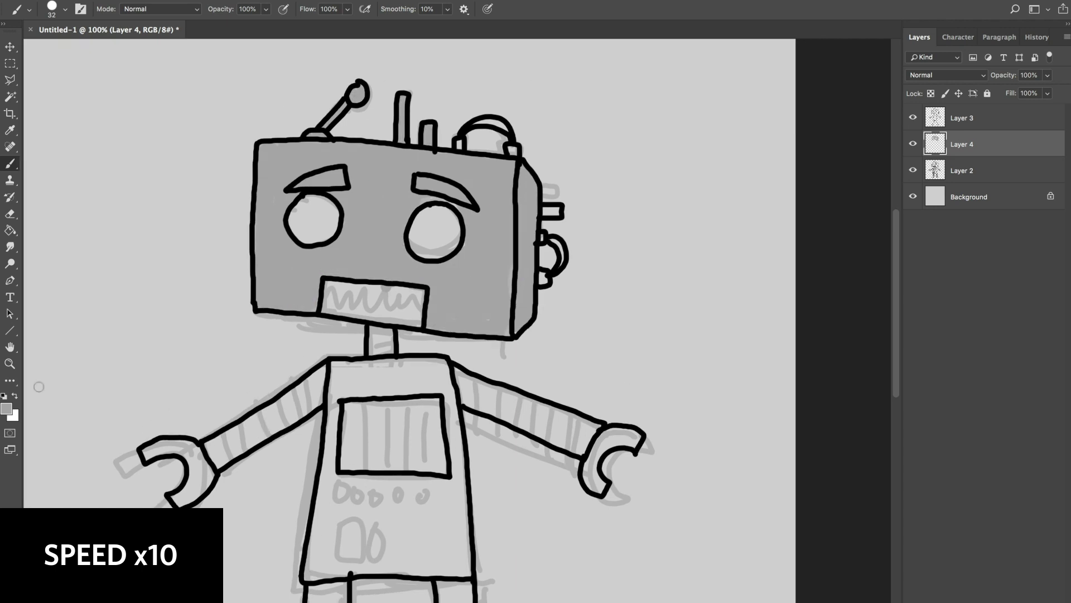
{"action": "key", "text": "x"}
{"action": "left_click_drag", "start_coordinate": [312, 217], "coordinate": [315, 223]}
{"action": "left_click_drag", "start_coordinate": [435, 228], "coordinate": [438, 235]}
Step: Color the side pipe of the head green and the top pipe teal with the 16 px brush
{"action": "left_click", "coordinate": [6, 408]}
{"action": "left_click", "coordinate": [1011, 125]}
{"action": "left_click_drag", "start_coordinate": [558, 246], "coordinate": [555, 262]}
{"action": "left_click_drag", "start_coordinate": [477, 124], "coordinate": [505, 126]}
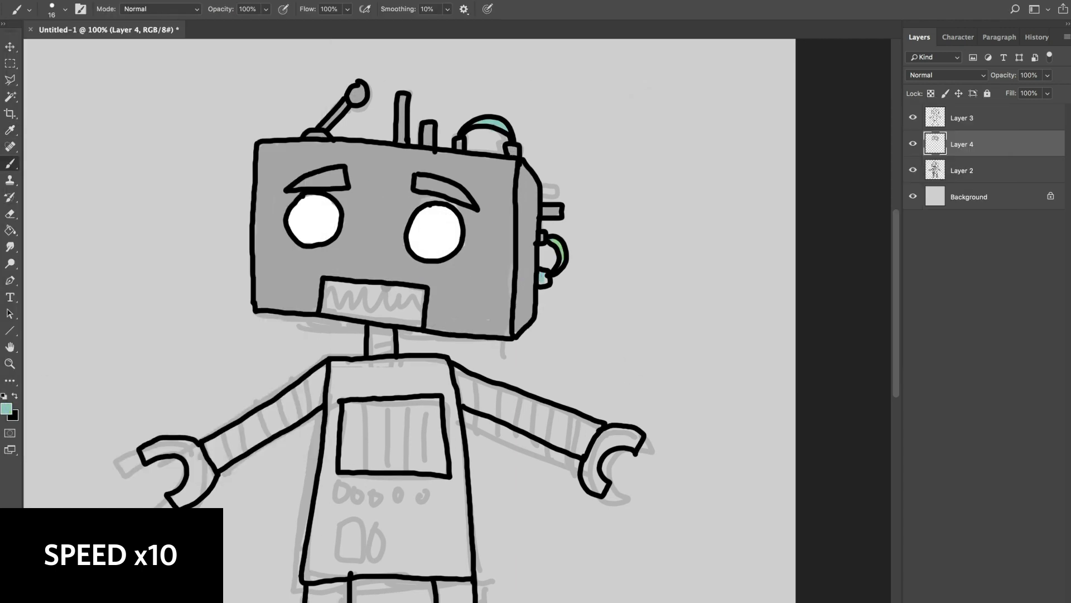
Step: Fill the rectangular mouth with the dark grey #535353
{"action": "left_click", "coordinate": [6, 408]}
{"action": "left_click", "coordinate": [946, 126]}
{"action": "left_click", "coordinate": [51, 9]}
{"action": "left_click_drag", "start_coordinate": [335, 301], "coordinate": [413, 312]}
Step: Set the foreground color to the dusty pink #baa0a0 and paint the neck and both arms with the 18 px brush
{"action": "key", "text": "i"}
{"action": "left_click", "coordinate": [6, 408]}
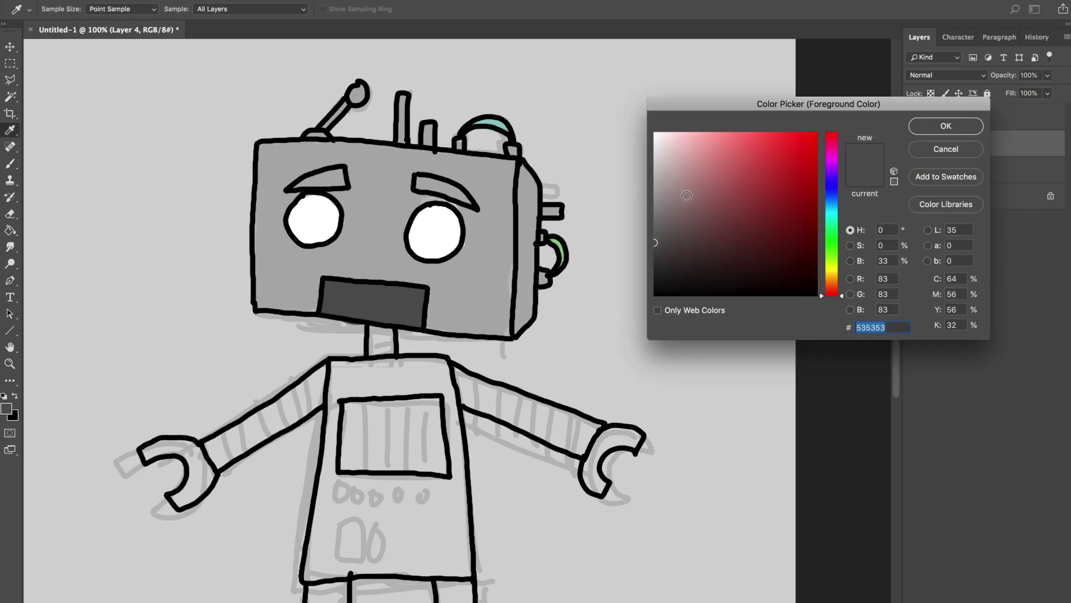
{"action": "left_click_drag", "start_coordinate": [698, 206], "coordinate": [676, 177]}
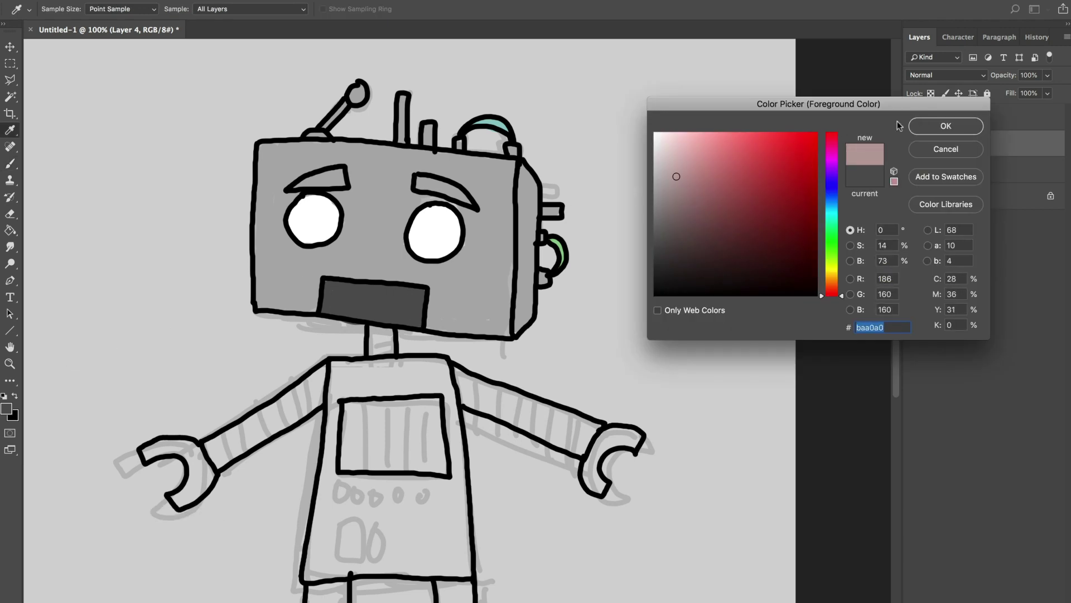
{"action": "left_click", "coordinate": [946, 126]}
{"action": "key", "text": "b"}
{"action": "mouse_move", "coordinate": [374, 338]}
{"action": "left_mouse_down"}
{"action": "mouse_move", "coordinate": [385, 330]}
{"action": "mouse_move", "coordinate": [377, 348]}
{"action": "left_mouse_up"}
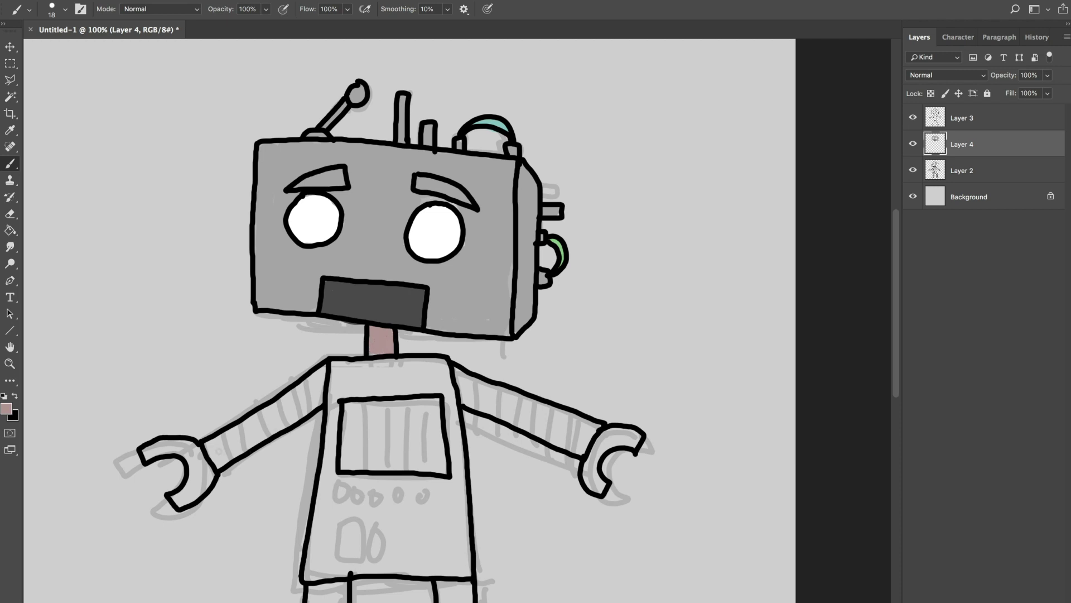
{"action": "mouse_move", "coordinate": [212, 451]}
{"action": "left_mouse_down"}
{"action": "mouse_move", "coordinate": [254, 442]}
{"action": "mouse_move", "coordinate": [227, 436]}
{"action": "mouse_move", "coordinate": [251, 421]}
{"action": "mouse_move", "coordinate": [227, 450]}
{"action": "mouse_move", "coordinate": [234, 434]}
{"action": "mouse_move", "coordinate": [210, 446]}
{"action": "mouse_move", "coordinate": [289, 398]}
{"action": "mouse_move", "coordinate": [253, 439]}
{"action": "mouse_move", "coordinate": [285, 426]}
{"action": "mouse_move", "coordinate": [320, 383]}
{"action": "mouse_move", "coordinate": [280, 403]}
{"action": "mouse_move", "coordinate": [316, 399]}
{"action": "left_mouse_up"}
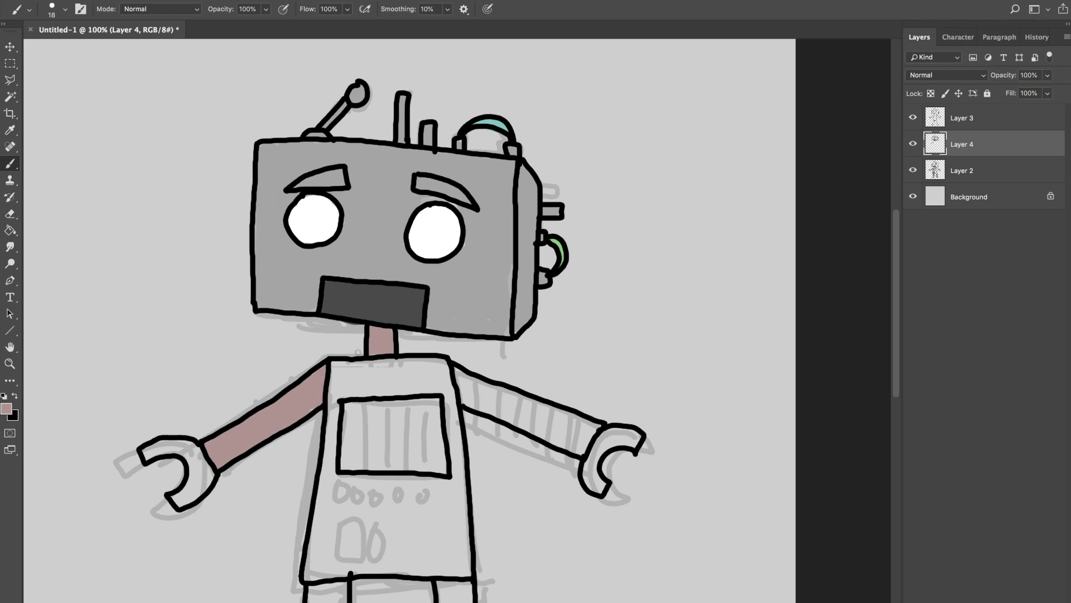
{"action": "mouse_move", "coordinate": [457, 373]}
{"action": "left_mouse_down"}
{"action": "mouse_move", "coordinate": [465, 401]}
{"action": "mouse_move", "coordinate": [481, 387]}
{"action": "mouse_move", "coordinate": [527, 404]}
{"action": "mouse_move", "coordinate": [472, 400]}
{"action": "mouse_move", "coordinate": [480, 406]}
{"action": "mouse_move", "coordinate": [505, 416]}
{"action": "mouse_move", "coordinate": [489, 390]}
{"action": "mouse_move", "coordinate": [534, 405]}
{"action": "mouse_move", "coordinate": [502, 412]}
{"action": "mouse_move", "coordinate": [533, 410]}
{"action": "mouse_move", "coordinate": [523, 422]}
{"action": "mouse_move", "coordinate": [549, 437]}
{"action": "mouse_move", "coordinate": [589, 442]}
{"action": "mouse_move", "coordinate": [549, 410]}
{"action": "mouse_move", "coordinate": [558, 420]}
{"action": "mouse_move", "coordinate": [519, 418]}
{"action": "mouse_move", "coordinate": [581, 427]}
{"action": "mouse_move", "coordinate": [574, 442]}
{"action": "left_mouse_up"}
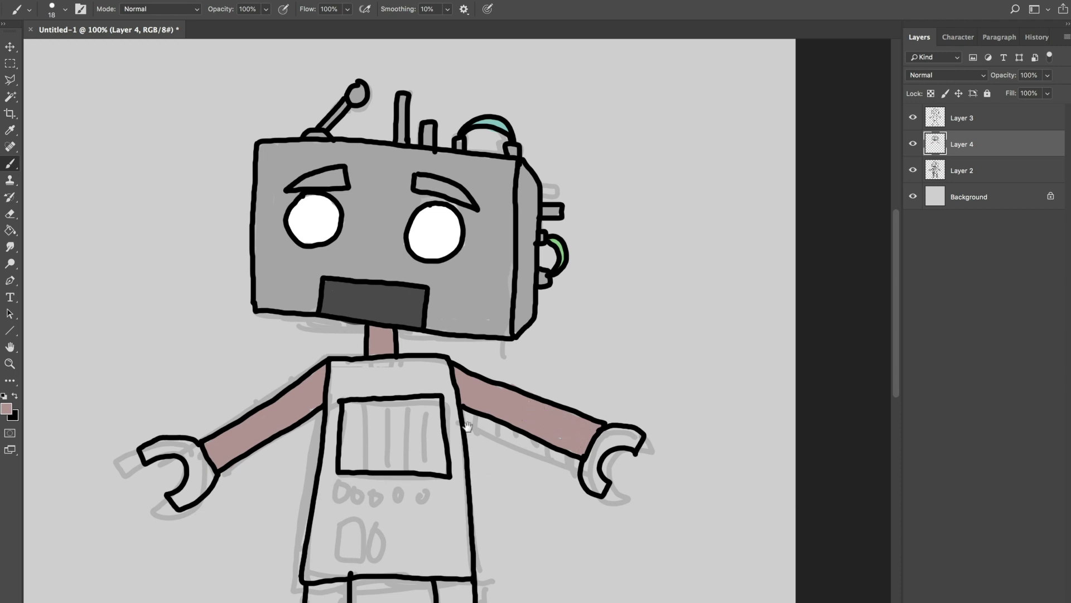
Step: Switch to a 28 px hard brush and fill both legs with the dusty pink
{"action": "scroll", "coordinate": [468, 427], "scroll_direction": "down", "scroll_amount": 5}
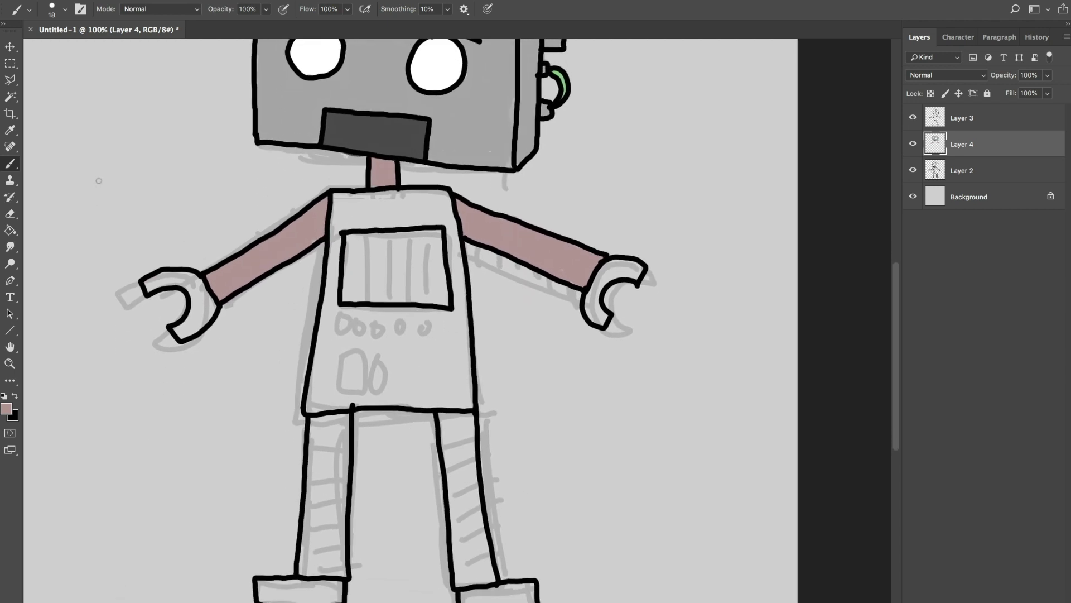
{"action": "left_click", "coordinate": [64, 9]}
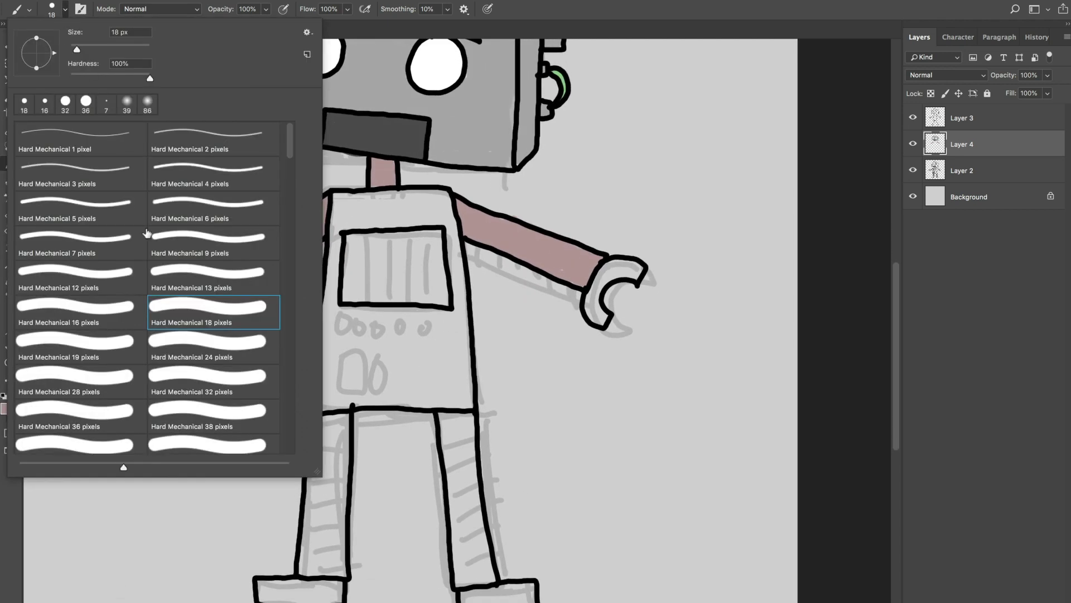
{"action": "left_click", "coordinate": [106, 343]}
{"action": "left_click", "coordinate": [463, 451]}
{"action": "left_click_drag", "start_coordinate": [444, 419], "coordinate": [485, 583]}
{"action": "left_click_drag", "start_coordinate": [329, 418], "coordinate": [315, 564]}
Step: Paint the claw hands, the torso and the chest panel flat grey
{"action": "left_click_drag", "start_coordinate": [591, 268], "coordinate": [625, 313]}
{"action": "scroll", "coordinate": [390, 279], "scroll_direction": "up", "scroll_amount": 3}
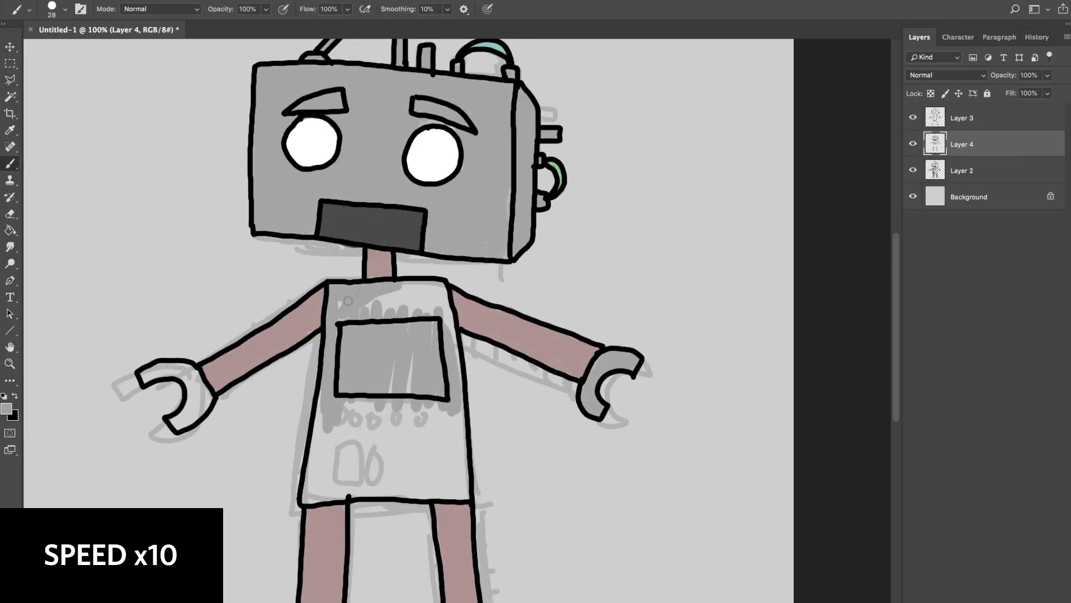
{"action": "left_click_drag", "start_coordinate": [346, 329], "coordinate": [363, 458]}
{"action": "left_click_drag", "start_coordinate": [334, 419], "coordinate": [435, 491]}
{"action": "left_click_drag", "start_coordinate": [368, 446], "coordinate": [457, 494]}
Step: Fill both boxy feet with the flat grey
{"action": "scroll", "coordinate": [391, 335], "scroll_direction": "down", "scroll_amount": 5}
{"action": "left_click_drag", "start_coordinate": [252, 463], "coordinate": [321, 469]}
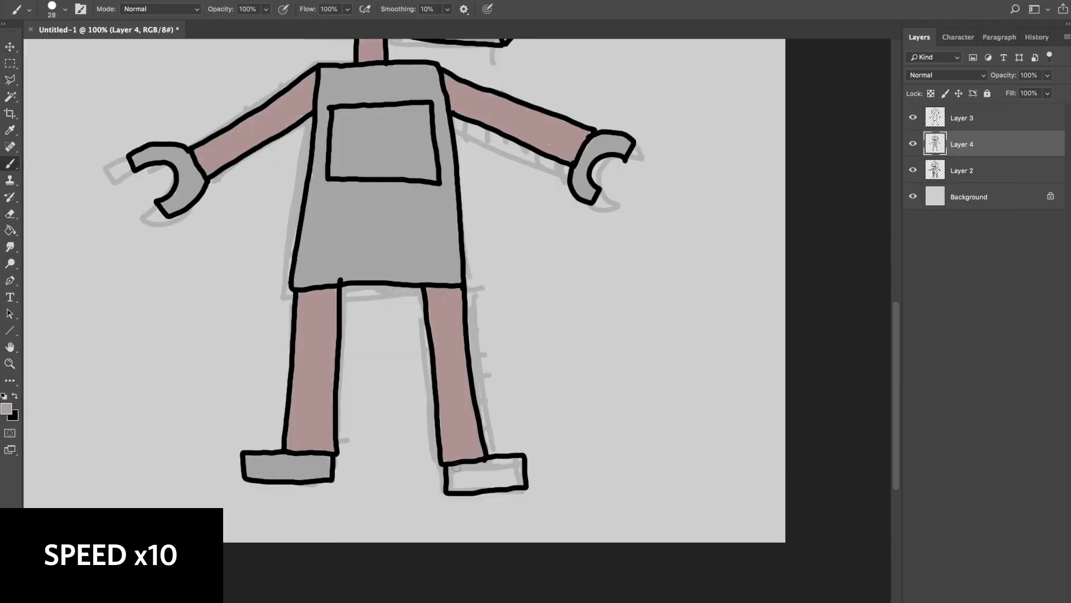
{"action": "left_click_drag", "start_coordinate": [454, 469], "coordinate": [516, 477]}
{"action": "key", "text": "ctrl+minus"}
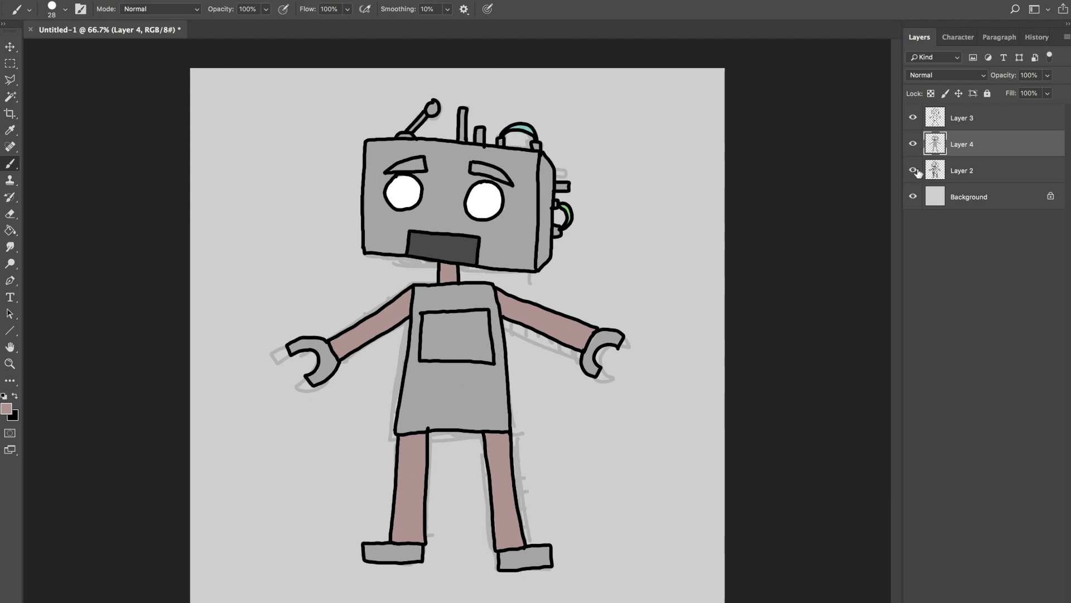
Step: Compare the drawing with the sketch and flat color layers hidden and shown
{"action": "left_click", "coordinate": [914, 172]}
{"action": "left_click", "coordinate": [912, 170]}
{"action": "left_click", "coordinate": [912, 170]}
{"action": "left_click", "coordinate": [913, 144]}
{"action": "left_click", "coordinate": [912, 170]}
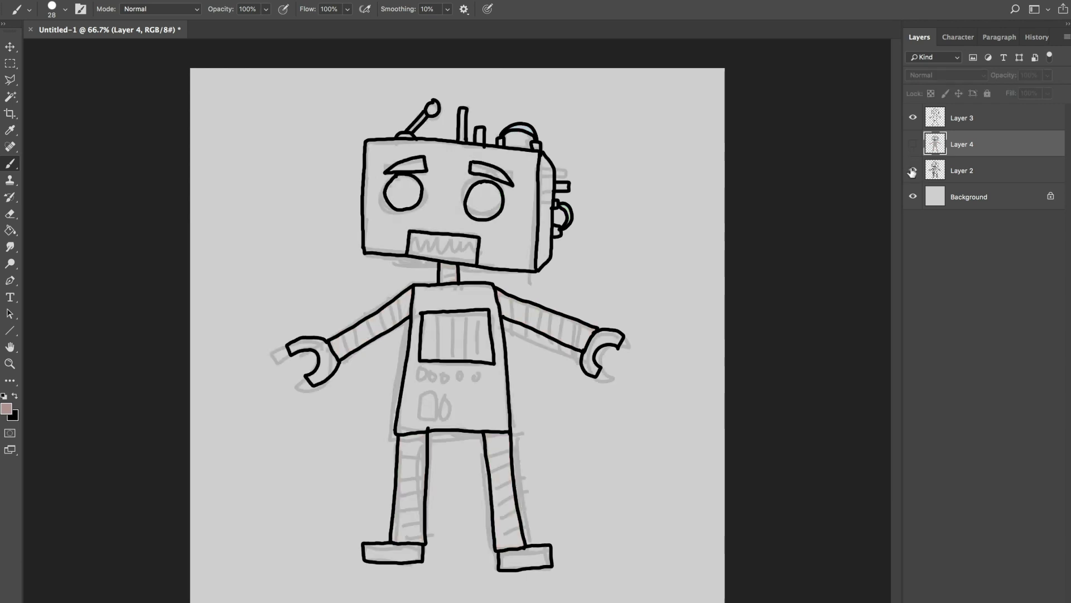
{"action": "left_click", "coordinate": [912, 170]}
{"action": "left_click", "coordinate": [913, 144]}
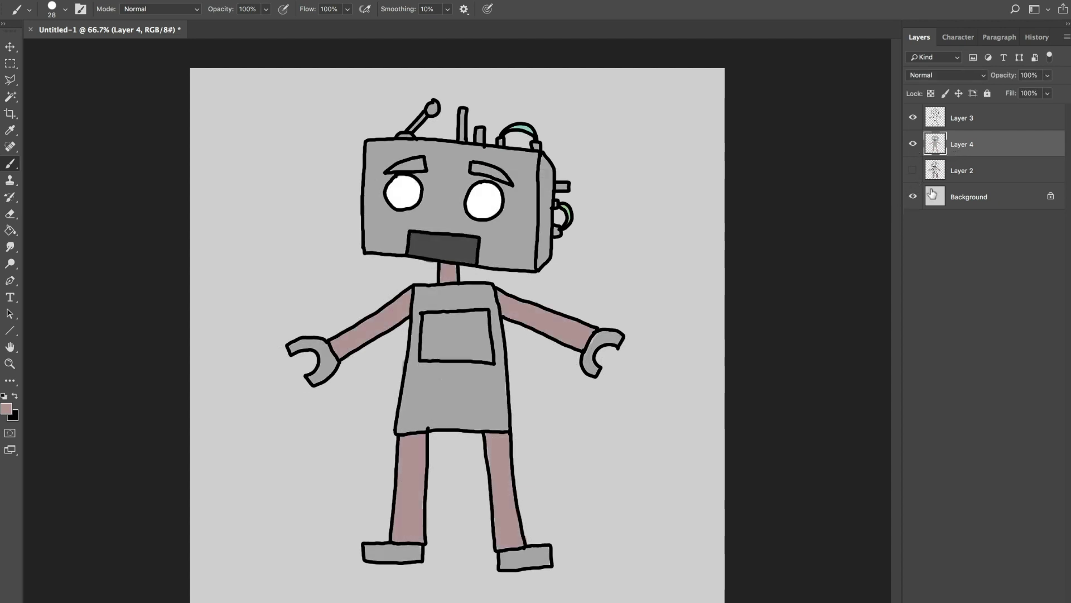
Step: Move the sketch layer above the flat color layer and hide it
{"action": "left_click", "coordinate": [921, 170]}
{"action": "left_click", "coordinate": [913, 170]}
{"action": "left_click_drag", "start_coordinate": [981, 172], "coordinate": [977, 133]}
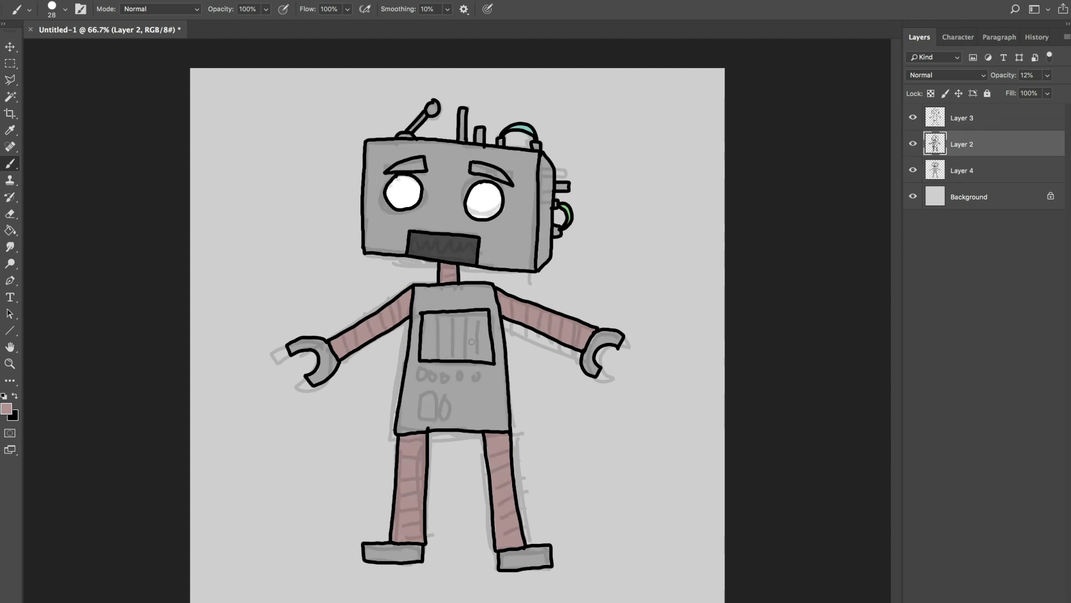
{"action": "left_click", "coordinate": [913, 144]}
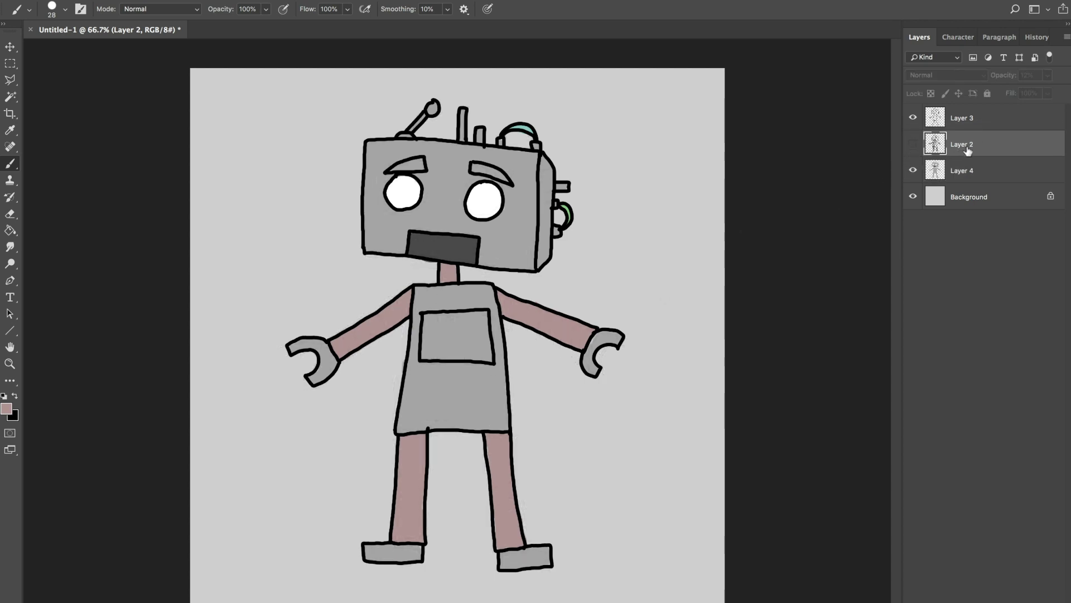
Step: Move the hidden sketch layer below the flat color layer and add a new layer above the line art
{"action": "left_click_drag", "start_coordinate": [966, 149], "coordinate": [961, 185]}
{"action": "left_click", "coordinate": [973, 121]}
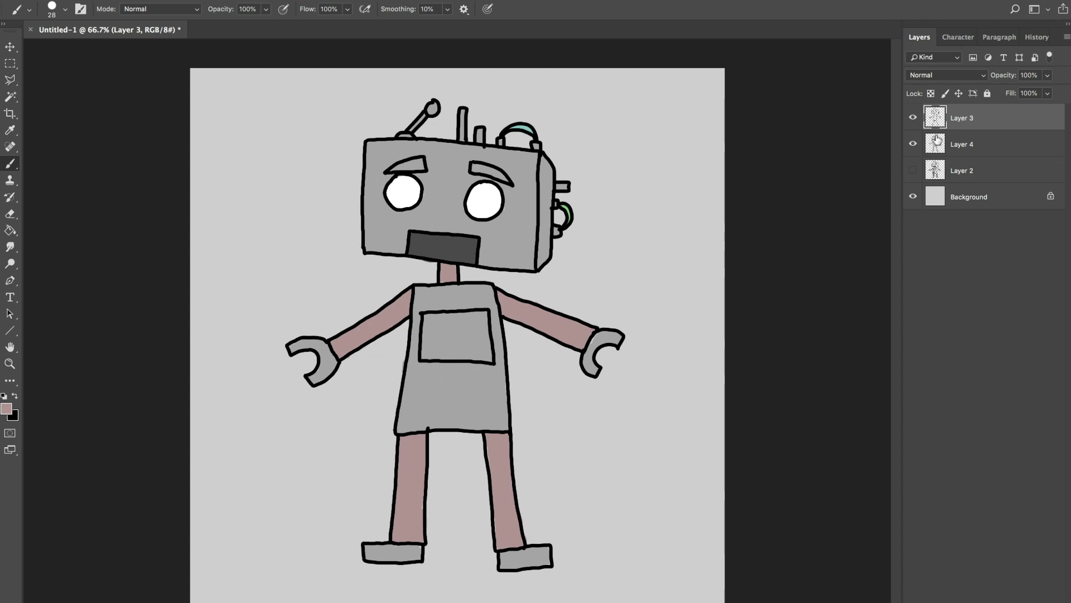
{"action": "key", "text": "super+shift+alt+n"}
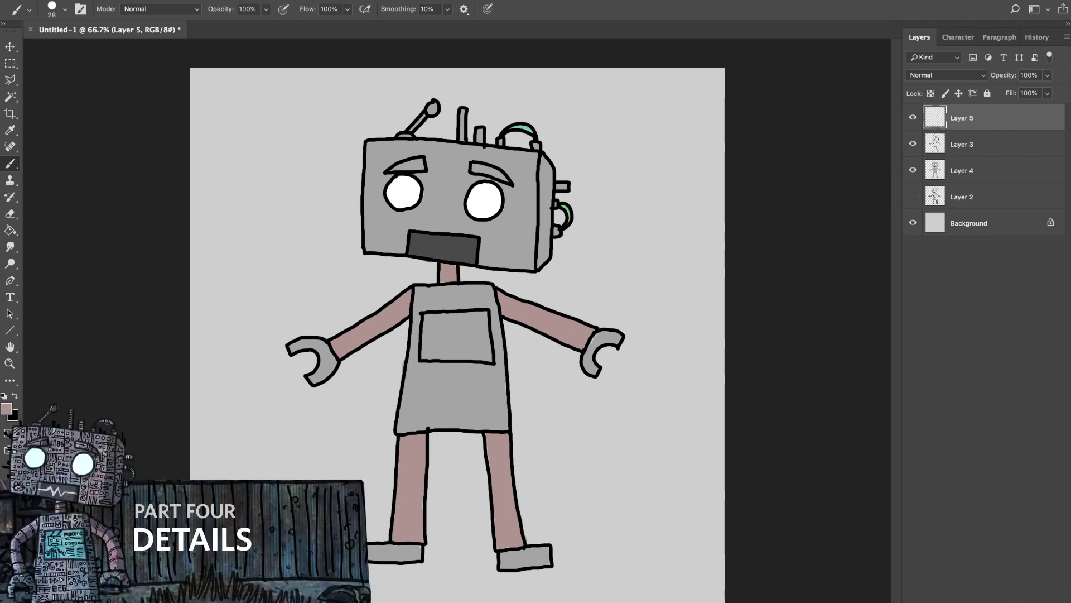
Step: Check which layer holds the line art and lower that layer's opacity to 85%
{"action": "left_click", "coordinate": [913, 144]}
{"action": "left_click", "coordinate": [912, 144]}
{"action": "left_click", "coordinate": [983, 144]}
{"action": "left_click", "coordinate": [913, 144]}
{"action": "left_click", "coordinate": [914, 144]}
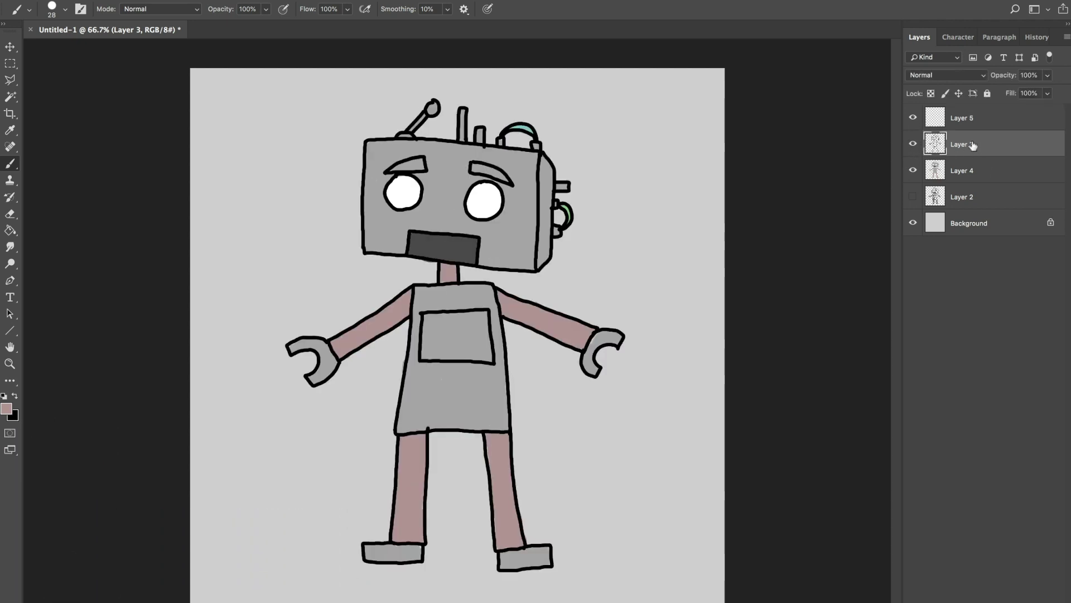
{"action": "left_click", "coordinate": [1049, 75]}
{"action": "left_click_drag", "start_coordinate": [1050, 90], "coordinate": [1040, 93]}
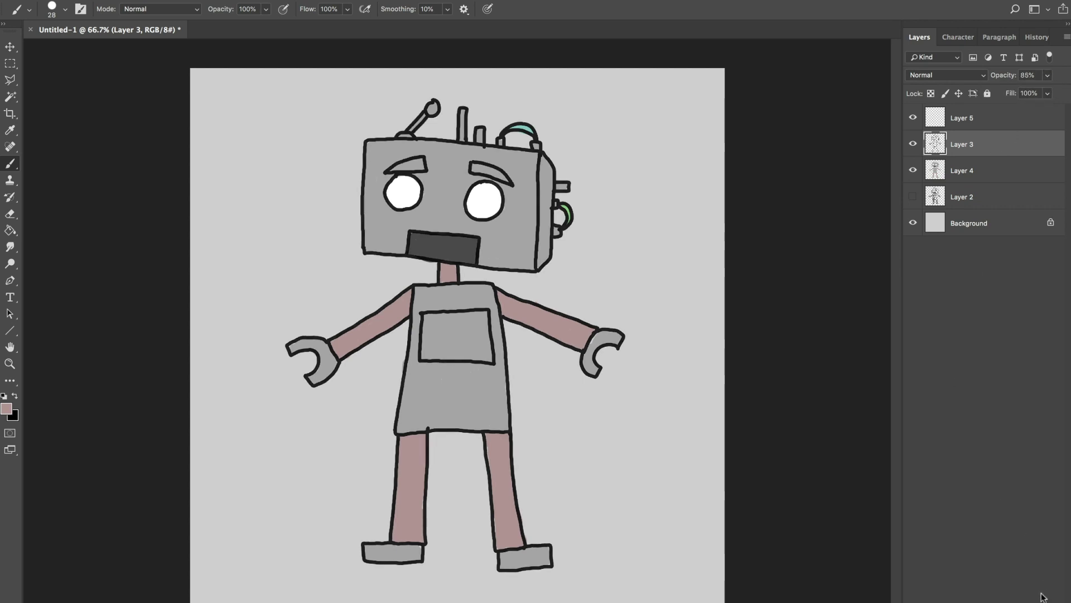
Step: Add a new layer directly above the line art and choose the Hard Mechanical 5 pixels brush
{"action": "key", "text": "ctrl+shift+alt+n"}
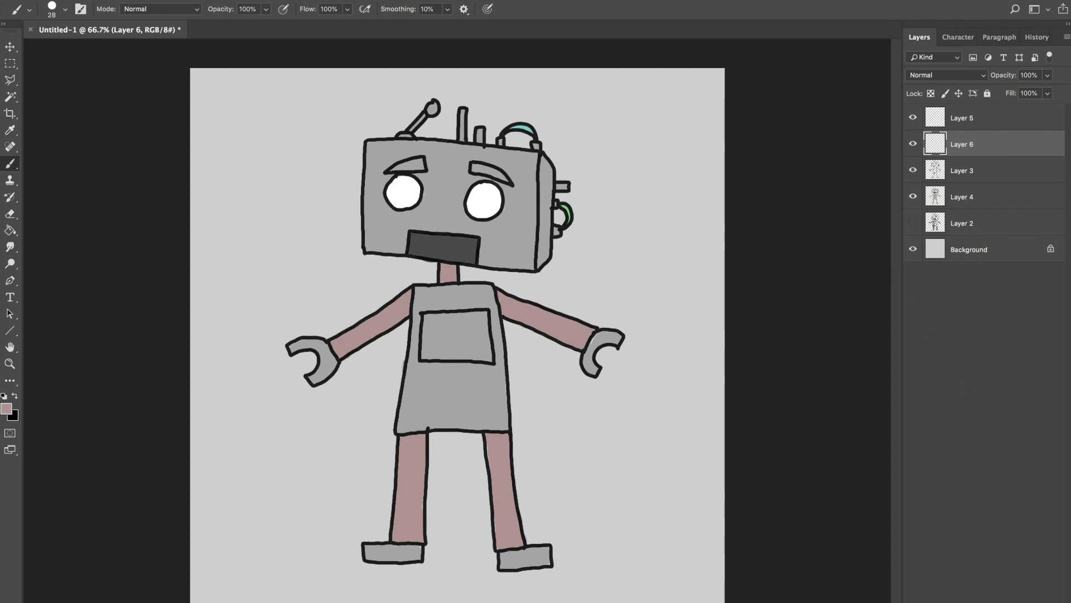
{"action": "left_click", "coordinate": [65, 9]}
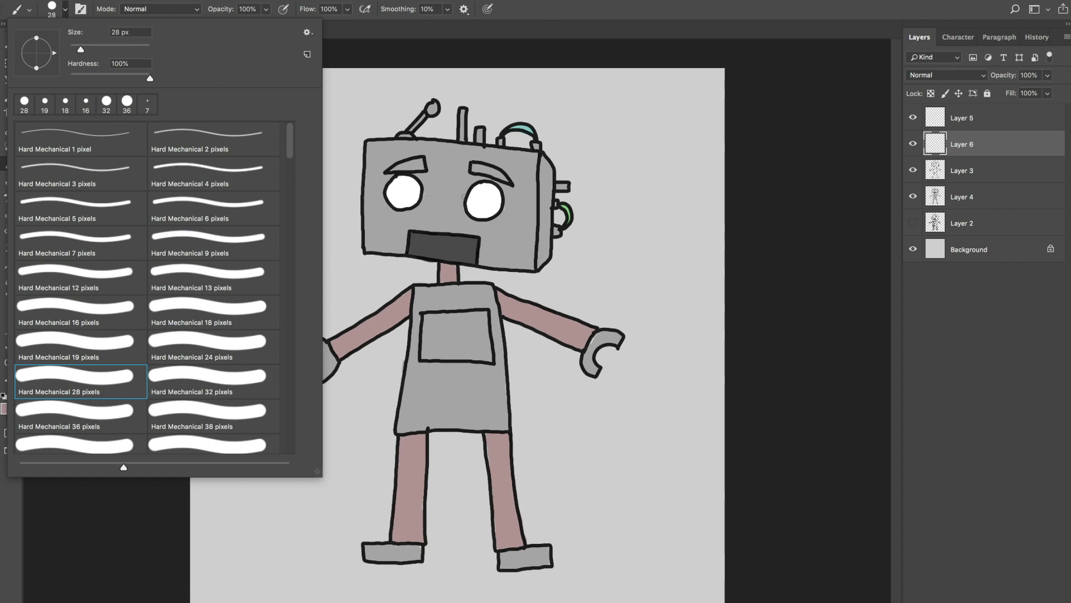
{"action": "left_click", "coordinate": [116, 219]}
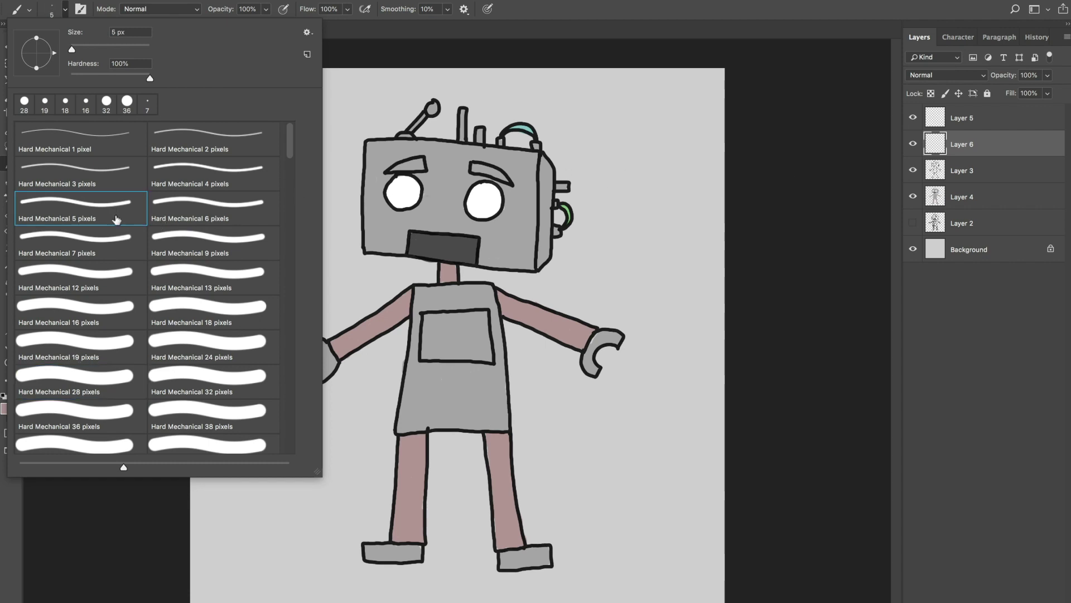
{"action": "left_click", "coordinate": [982, 145]}
Step: Reset the painting color to black and draw thin double bands with rivet dots across the neck
{"action": "key", "text": "super+equal"}
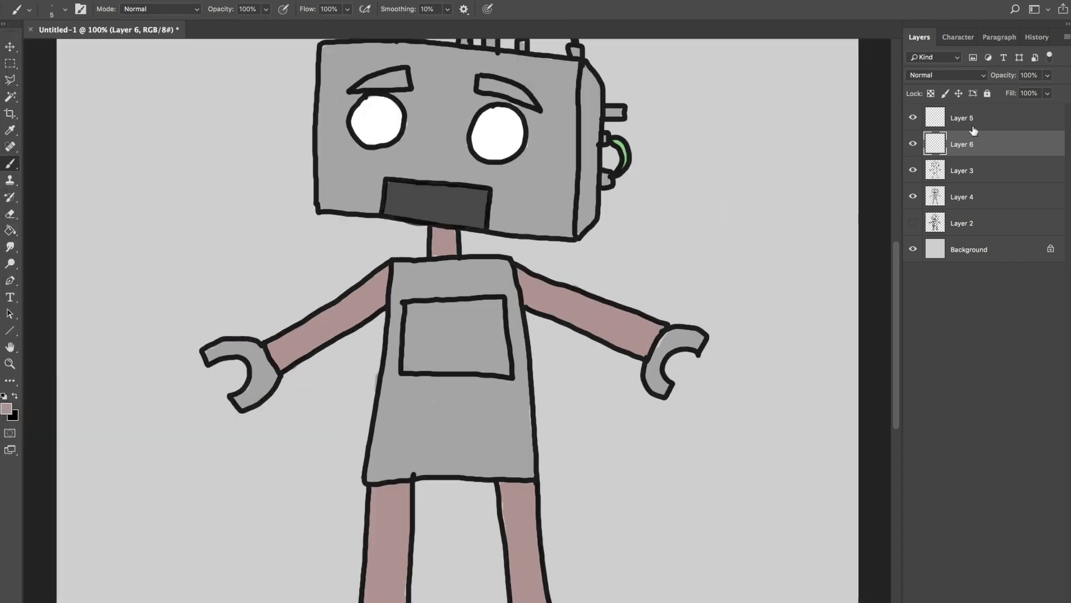
{"action": "key", "text": "super+equal"}
{"action": "scroll", "coordinate": [399, 166], "scroll_direction": "up", "scroll_amount": 1}
{"action": "left_click", "coordinate": [5, 396]}
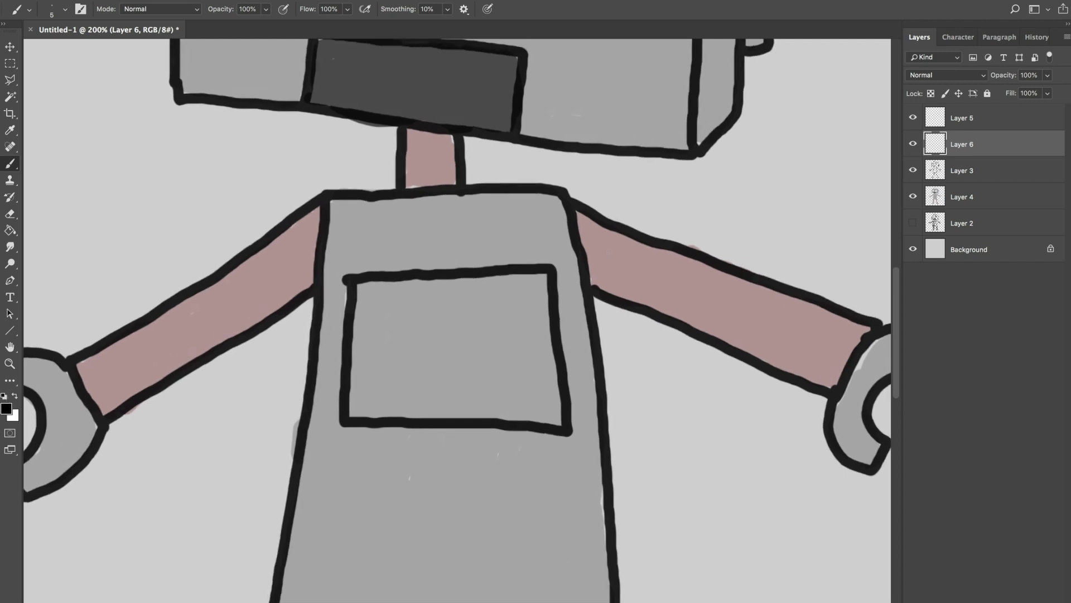
{"action": "mouse_move", "coordinate": [404, 172]}
{"action": "left_mouse_down"}
{"action": "mouse_move", "coordinate": [458, 167]}
{"action": "mouse_move", "coordinate": [457, 136]}
{"action": "mouse_move", "coordinate": [428, 145]}
{"action": "mouse_move", "coordinate": [459, 142]}
{"action": "left_mouse_up"}
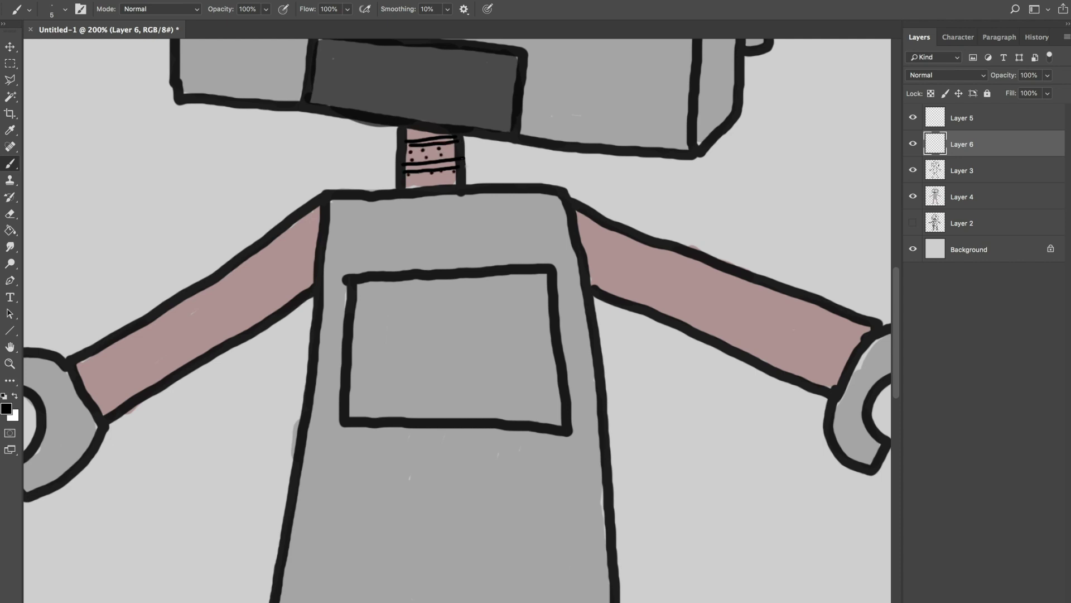
Step: Draw three curved double bands with rivet dots across the upper part of the right-hand arm
{"action": "scroll", "coordinate": [528, 296], "scroll_direction": "right", "scroll_amount": 3}
{"action": "scroll", "coordinate": [528, 296], "scroll_direction": "down", "scroll_amount": 1}
{"action": "mouse_move", "coordinate": [525, 218]}
{"action": "left_mouse_down"}
{"action": "mouse_move", "coordinate": [522, 260]}
{"action": "mouse_move", "coordinate": [529, 238]}
{"action": "mouse_move", "coordinate": [532, 279]}
{"action": "left_mouse_up"}
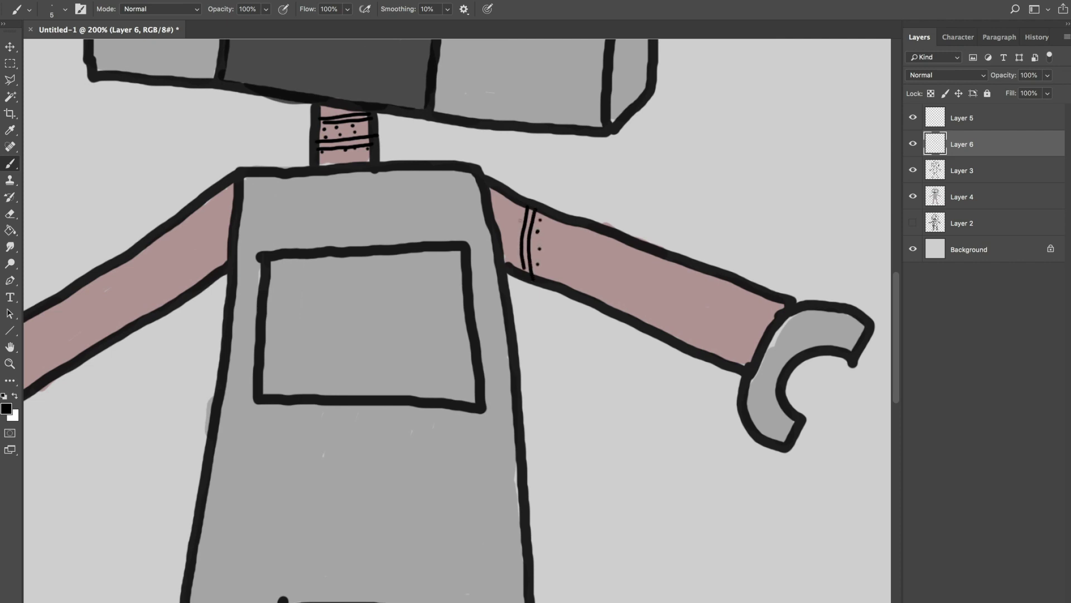
{"action": "left_click_drag", "start_coordinate": [579, 235], "coordinate": [571, 288]}
{"action": "left_click_drag", "start_coordinate": [585, 237], "coordinate": [574, 293]}
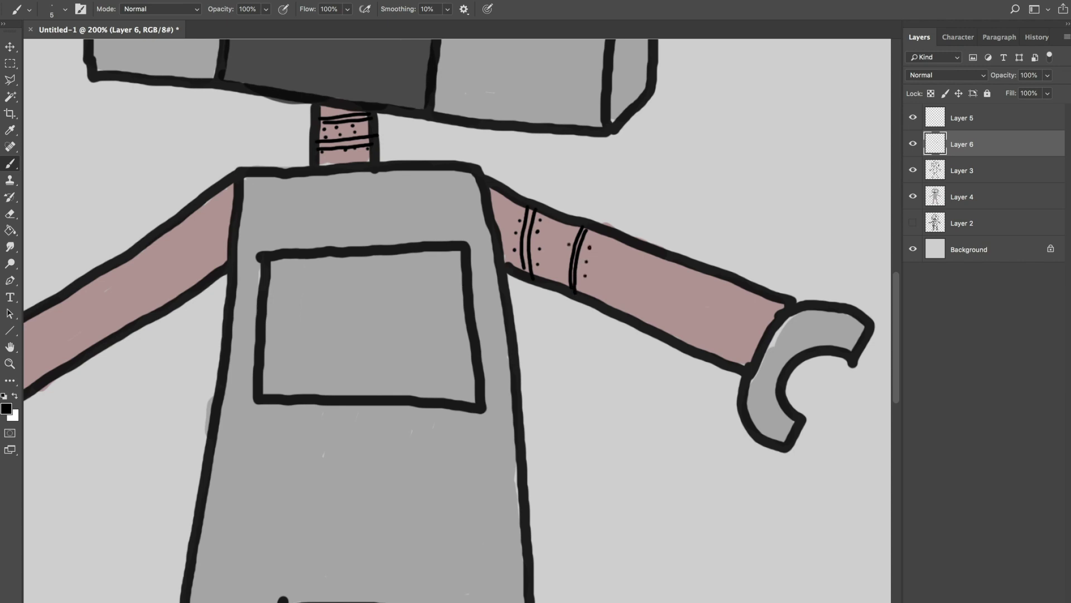
{"action": "left_click_drag", "start_coordinate": [631, 247], "coordinate": [614, 303]}
{"action": "left_click_drag", "start_coordinate": [636, 248], "coordinate": [615, 309]}
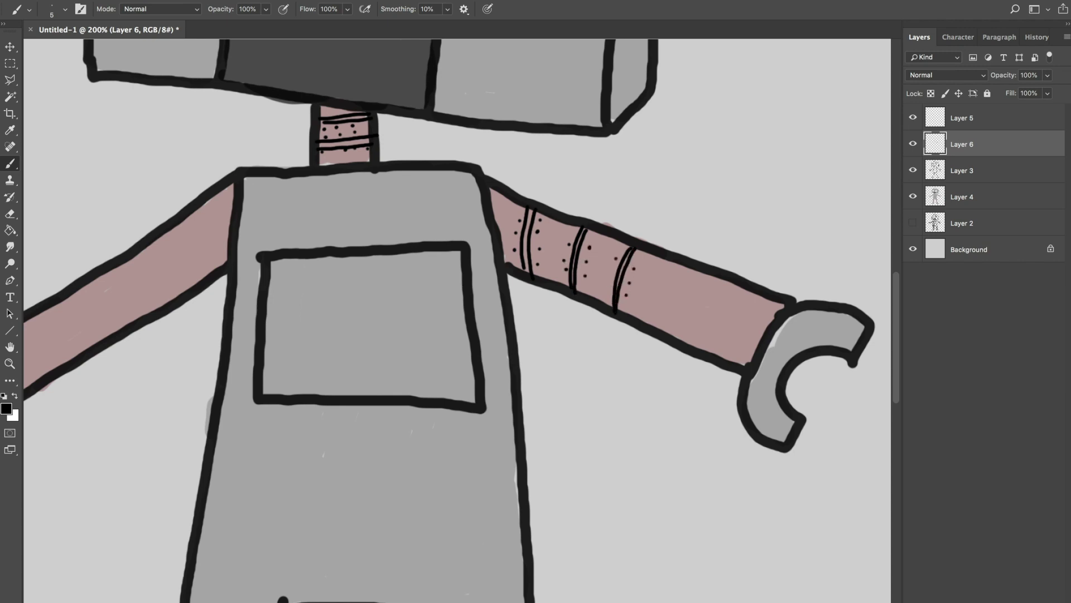
Step: Add two more curved double bands with rivet dots on the right-hand forearm, close to the claw
{"action": "mouse_move", "coordinate": [681, 266]}
{"action": "left_mouse_down"}
{"action": "mouse_move", "coordinate": [661, 311]}
{"action": "mouse_move", "coordinate": [683, 272]}
{"action": "left_mouse_up"}
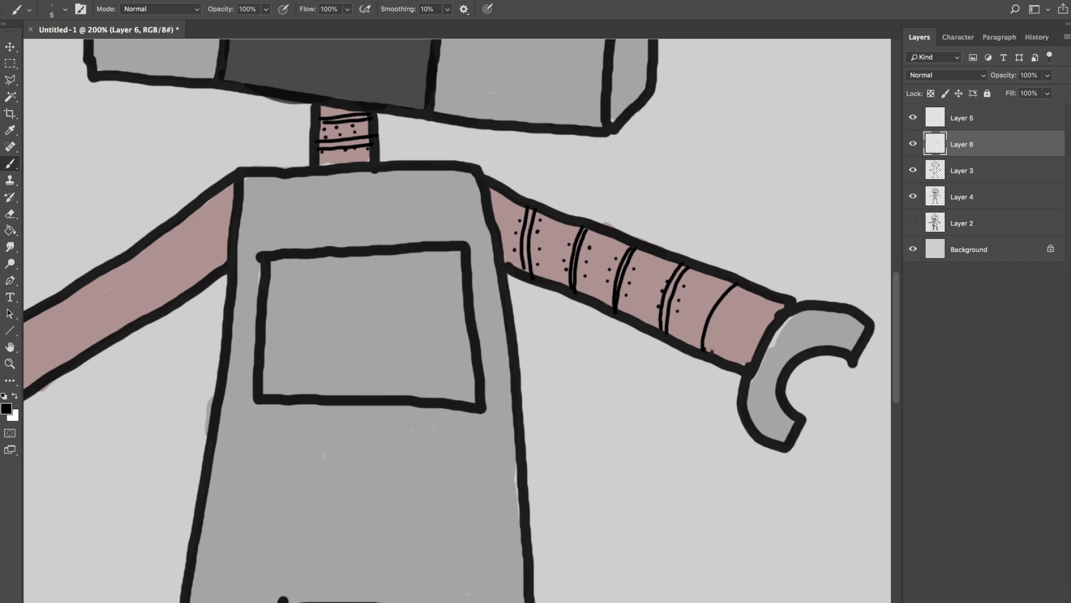
{"action": "mouse_move", "coordinate": [711, 351]}
{"action": "left_mouse_down"}
{"action": "mouse_move", "coordinate": [725, 300]}
{"action": "mouse_move", "coordinate": [744, 283]}
{"action": "left_mouse_up"}
{"action": "left_click", "coordinate": [729, 311]}
{"action": "left_click", "coordinate": [716, 296]}
{"action": "left_click", "coordinate": [703, 305]}
Step: Draw small notches along the right-hand arm's edges and short pointed marks at its wrist
{"action": "mouse_move", "coordinate": [649, 255]}
{"action": "left_mouse_down"}
{"action": "mouse_move", "coordinate": [651, 266]}
{"action": "mouse_move", "coordinate": [656, 258]}
{"action": "left_mouse_up"}
{"action": "left_click_drag", "start_coordinate": [677, 334], "coordinate": [757, 347]}
{"action": "left_click_drag", "start_coordinate": [747, 335], "coordinate": [762, 336]}
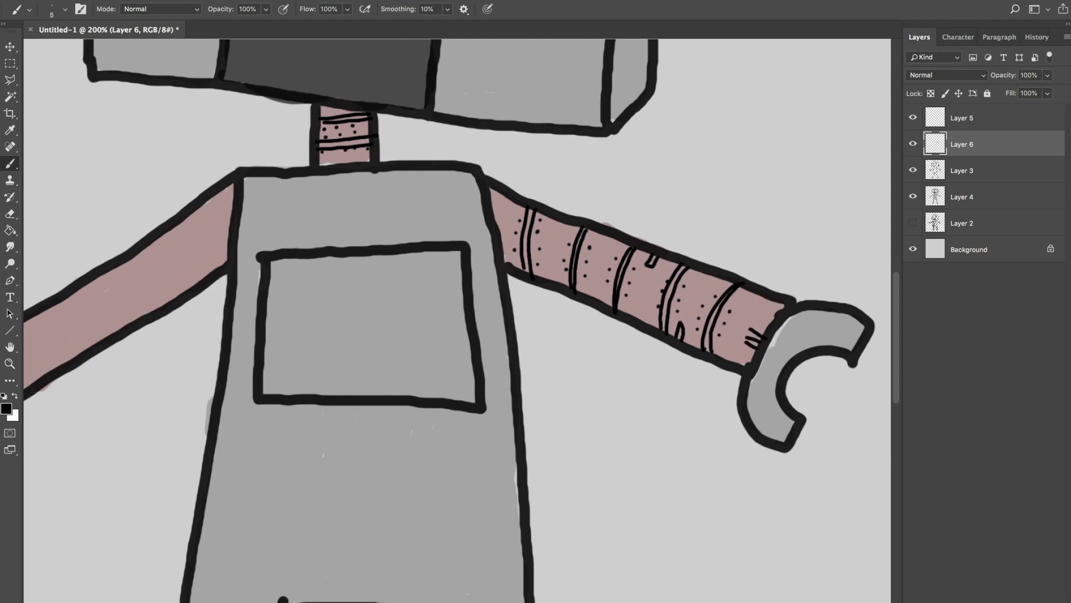
{"action": "left_click_drag", "start_coordinate": [556, 220], "coordinate": [563, 224]}
Step: Draw curved double bands with rivet dots along the left-hand arm from the wrist to the shoulder
{"action": "left_click_drag", "start_coordinate": [383, 169], "coordinate": [457, 172]}
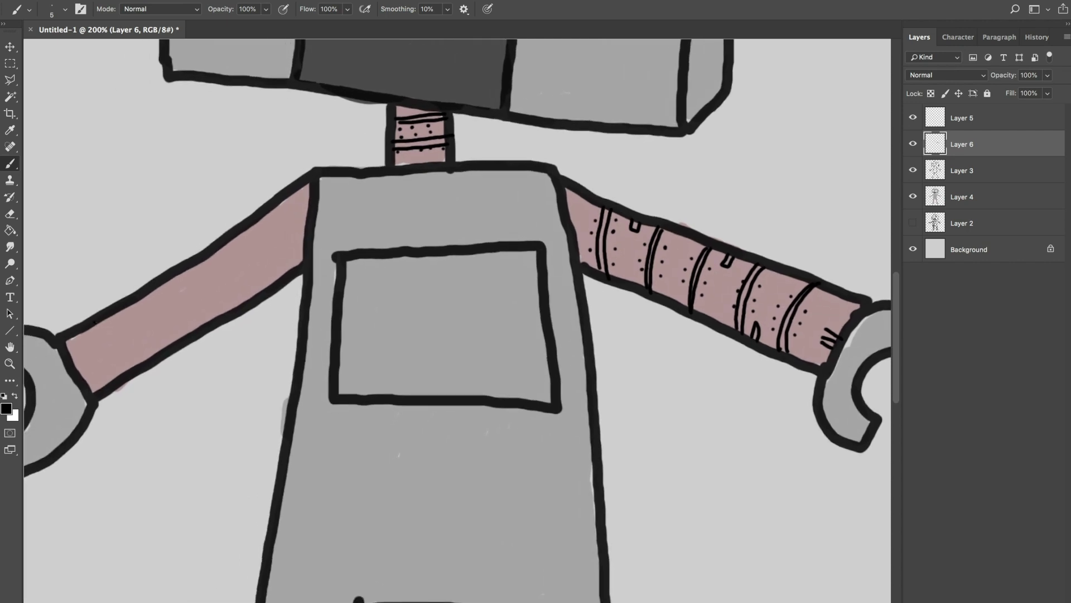
{"action": "mouse_move", "coordinate": [95, 322]}
{"action": "left_mouse_down"}
{"action": "mouse_move", "coordinate": [120, 350]}
{"action": "mouse_move", "coordinate": [125, 377]}
{"action": "left_mouse_up"}
{"action": "left_click_drag", "start_coordinate": [98, 321], "coordinate": [130, 375]}
{"action": "mouse_move", "coordinate": [137, 295]}
{"action": "left_mouse_down"}
{"action": "mouse_move", "coordinate": [170, 346]}
{"action": "mouse_move", "coordinate": [165, 315]}
{"action": "mouse_move", "coordinate": [177, 347]}
{"action": "left_mouse_up"}
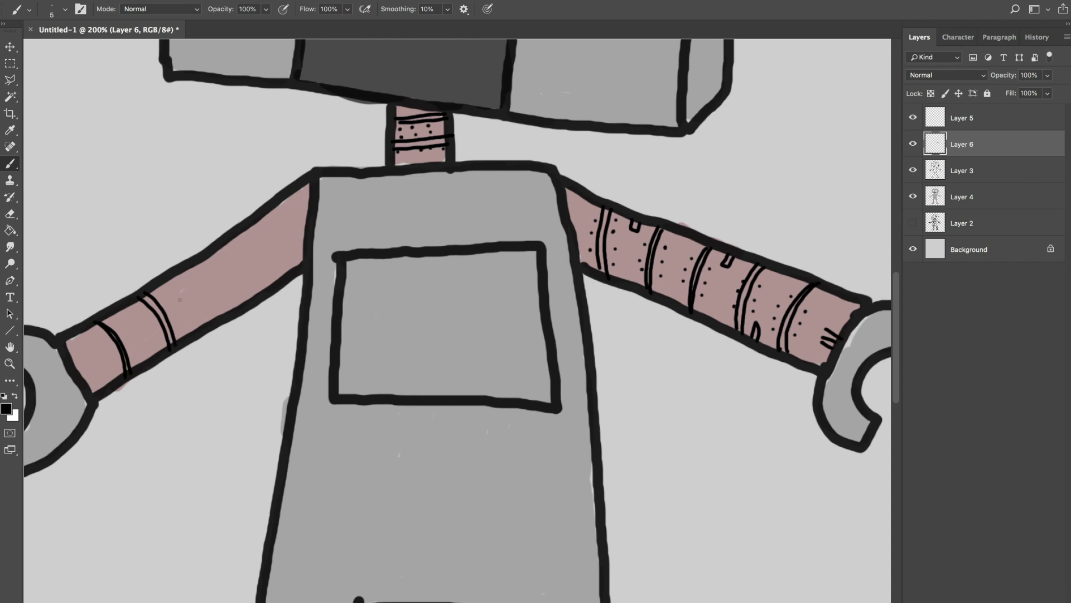
{"action": "left_click_drag", "start_coordinate": [185, 268], "coordinate": [210, 321]}
{"action": "left_click_drag", "start_coordinate": [192, 265], "coordinate": [217, 318]}
{"action": "left_click", "coordinate": [189, 287]}
{"action": "left_click", "coordinate": [195, 295]}
{"action": "left_click", "coordinate": [200, 308]}
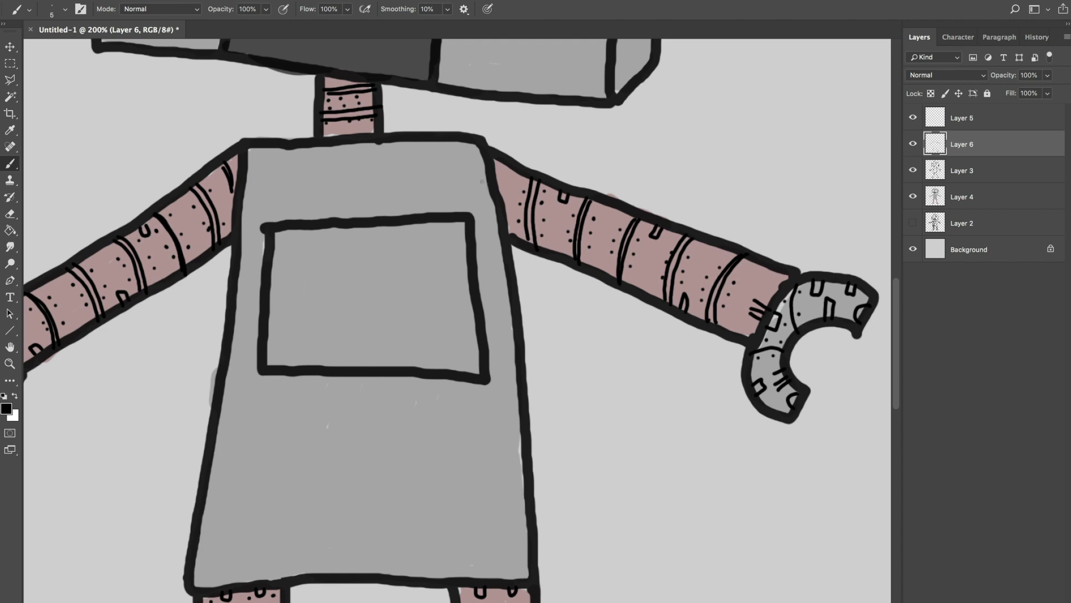
Step: Divide the torso around the chest panel into metal plates with thin black seam lines
{"action": "scroll", "coordinate": [381, 422], "scroll_direction": "down", "scroll_amount": 3}
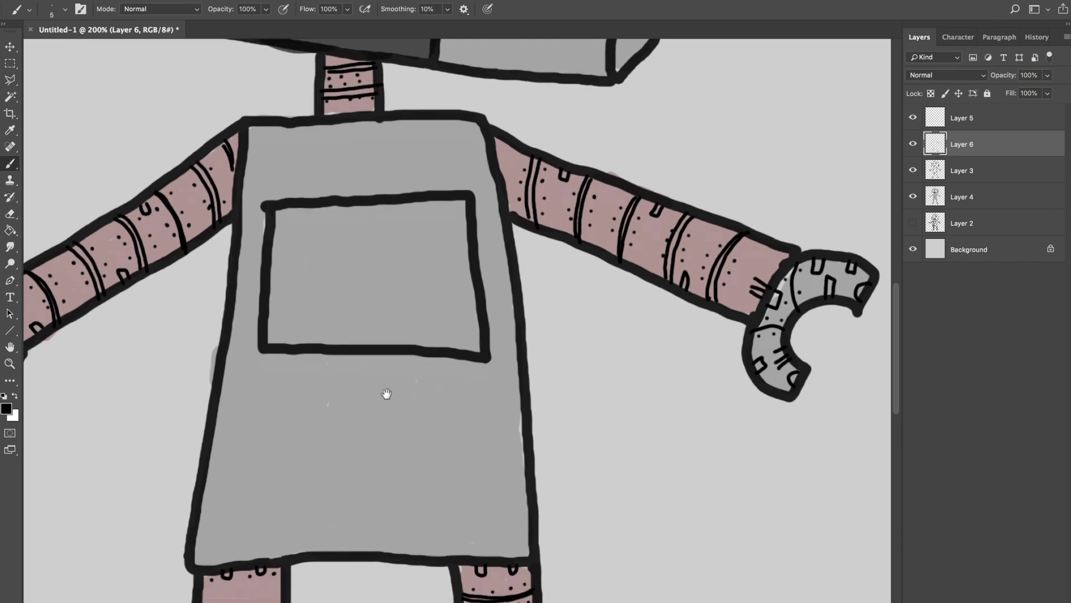
{"action": "left_click_drag", "start_coordinate": [362, 111], "coordinate": [364, 187]}
{"action": "left_click_drag", "start_coordinate": [484, 273], "coordinate": [513, 274]}
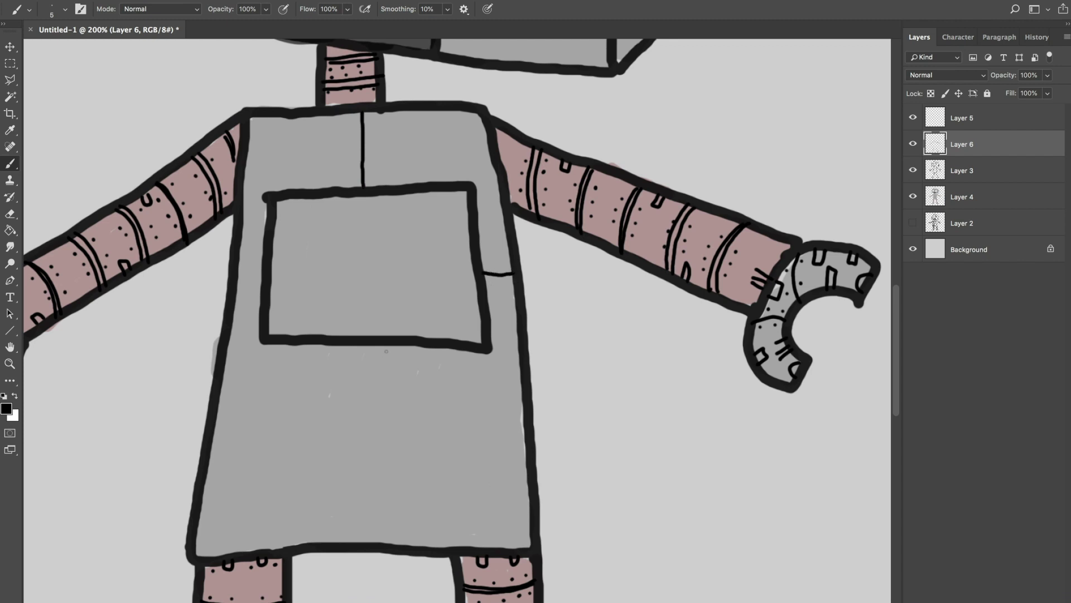
{"action": "mouse_move", "coordinate": [376, 345]}
{"action": "left_mouse_down"}
{"action": "mouse_move", "coordinate": [375, 496]}
{"action": "mouse_move", "coordinate": [532, 498]}
{"action": "left_mouse_up"}
{"action": "left_click_drag", "start_coordinate": [217, 425], "coordinate": [379, 420]}
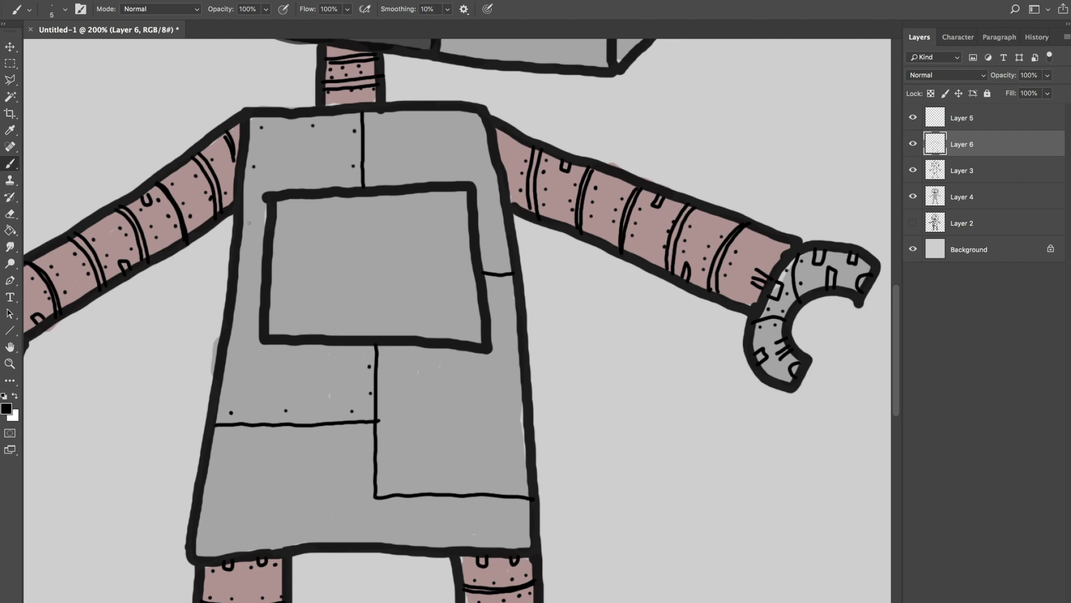
Step: Dot rivets along the edges and seams of the torso plates
{"action": "left_click", "coordinate": [223, 435]}
{"action": "left_click", "coordinate": [287, 533]}
{"action": "left_click", "coordinate": [464, 170]}
{"action": "left_click", "coordinate": [479, 183]}
Step: Fill the torso's upper-left plate with vertical bars, small button shapes, a segmented bar and a waveform screen
{"action": "left_click_drag", "start_coordinate": [258, 118], "coordinate": [258, 148]}
{"action": "left_click_drag", "start_coordinate": [267, 116], "coordinate": [267, 148]}
{"action": "mouse_move", "coordinate": [274, 116]}
{"action": "left_mouse_down"}
{"action": "mouse_move", "coordinate": [274, 146]}
{"action": "mouse_move", "coordinate": [289, 149]}
{"action": "mouse_move", "coordinate": [304, 128]}
{"action": "mouse_move", "coordinate": [325, 131]}
{"action": "mouse_move", "coordinate": [319, 139]}
{"action": "left_mouse_up"}
{"action": "left_click_drag", "start_coordinate": [333, 135], "coordinate": [333, 130]}
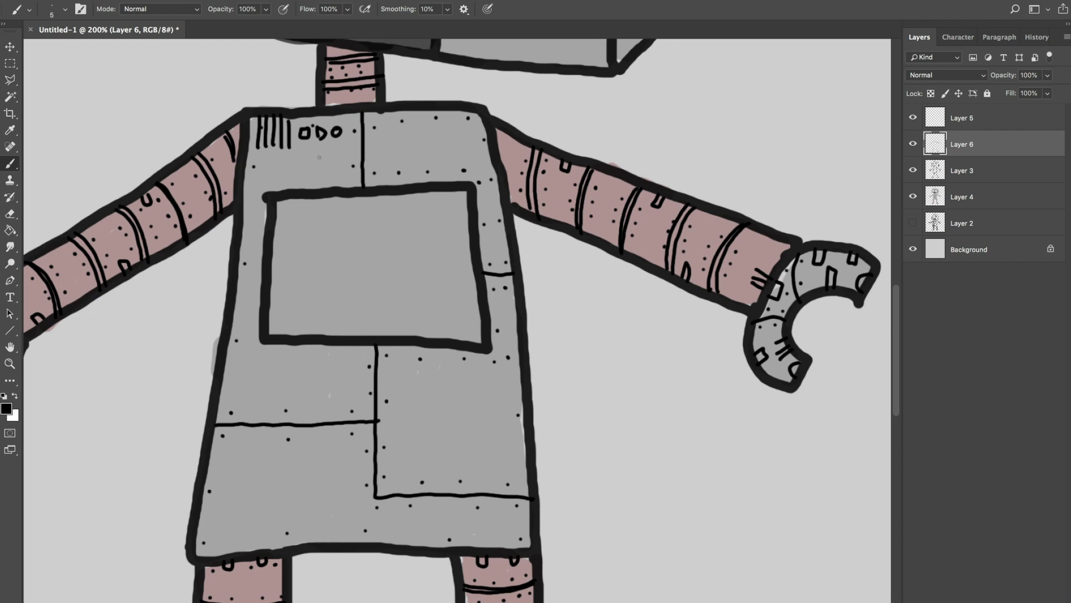
{"action": "mouse_move", "coordinate": [259, 158]}
{"action": "left_mouse_down"}
{"action": "mouse_move", "coordinate": [298, 173]}
{"action": "mouse_move", "coordinate": [316, 155]}
{"action": "mouse_move", "coordinate": [260, 158]}
{"action": "mouse_move", "coordinate": [280, 172]}
{"action": "left_mouse_up"}
{"action": "mouse_move", "coordinate": [289, 159]}
{"action": "left_mouse_down"}
{"action": "mouse_move", "coordinate": [289, 171]}
{"action": "mouse_move", "coordinate": [327, 178]}
{"action": "mouse_move", "coordinate": [350, 147]}
{"action": "mouse_move", "coordinate": [328, 147]}
{"action": "mouse_move", "coordinate": [347, 172]}
{"action": "left_mouse_up"}
{"action": "left_click_drag", "start_coordinate": [351, 169], "coordinate": [356, 156]}
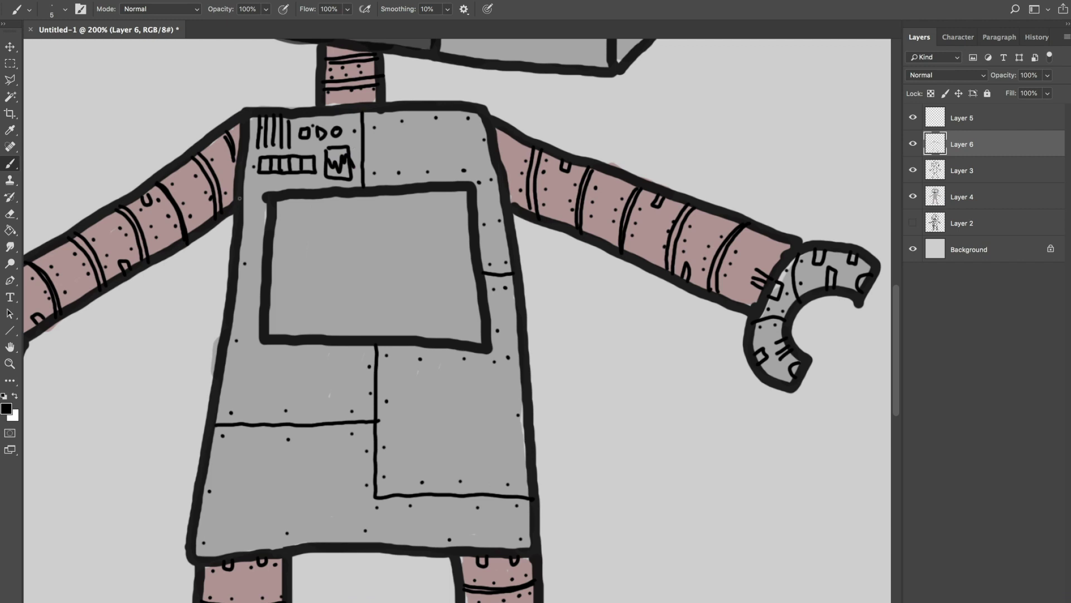
Step: Decorate the plates around the chest panel with tabs, bars, arrows and the number 36, and save the drawing as Robot.psd
{"action": "mouse_move", "coordinate": [244, 183]}
{"action": "left_mouse_down"}
{"action": "mouse_move", "coordinate": [259, 183]}
{"action": "mouse_move", "coordinate": [245, 195]}
{"action": "mouse_move", "coordinate": [260, 203]}
{"action": "mouse_move", "coordinate": [244, 212]}
{"action": "mouse_move", "coordinate": [268, 222]}
{"action": "mouse_move", "coordinate": [268, 240]}
{"action": "mouse_move", "coordinate": [251, 249]}
{"action": "mouse_move", "coordinate": [242, 310]}
{"action": "mouse_move", "coordinate": [257, 279]}
{"action": "mouse_move", "coordinate": [247, 256]}
{"action": "mouse_move", "coordinate": [254, 267]}
{"action": "left_mouse_up"}
{"action": "left_click_drag", "start_coordinate": [257, 354], "coordinate": [259, 393]}
{"action": "mouse_move", "coordinate": [296, 352]}
{"action": "left_mouse_down"}
{"action": "mouse_move", "coordinate": [291, 392]}
{"action": "mouse_move", "coordinate": [357, 391]}
{"action": "left_mouse_up"}
{"action": "left_click_drag", "start_coordinate": [390, 279], "coordinate": [371, 321]}
{"action": "left_click_drag", "start_coordinate": [357, 153], "coordinate": [357, 178]}
{"action": "left_click_drag", "start_coordinate": [391, 223], "coordinate": [415, 193]}
{"action": "left_click_drag", "start_coordinate": [399, 162], "coordinate": [417, 227]}
{"action": "key", "text": "super+s"}
Step: Fill the lower torso plates with bars, a joystick, game buttons, triangles, music notes and digits, and save the file
{"action": "left_click_drag", "start_coordinate": [399, 388], "coordinate": [399, 425]}
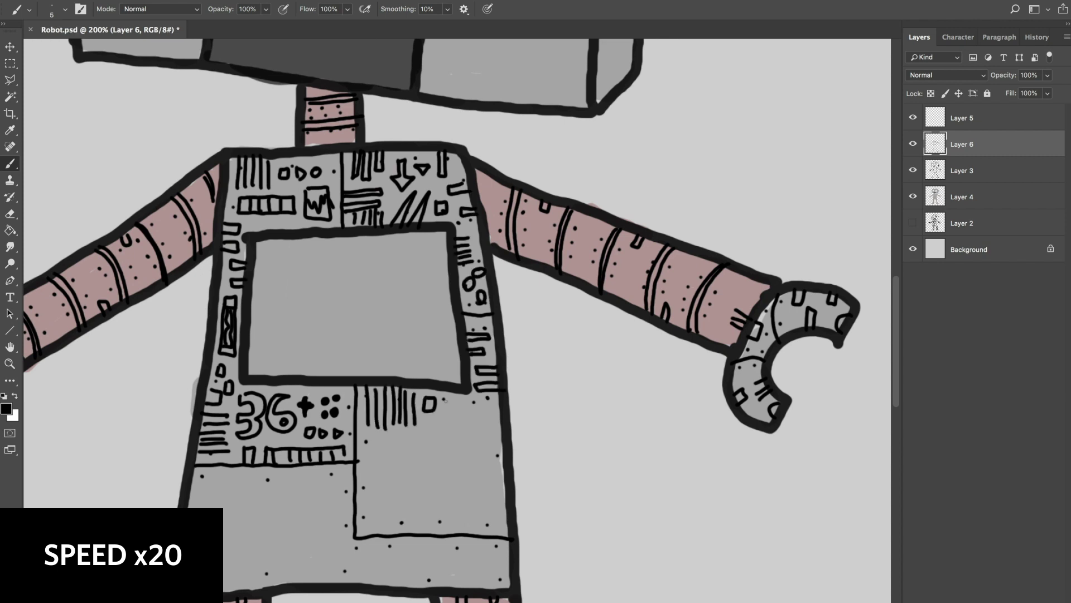
{"action": "left_click_drag", "start_coordinate": [419, 335], "coordinate": [433, 370]}
{"action": "left_click_drag", "start_coordinate": [349, 366], "coordinate": [411, 364]}
{"action": "left_click_drag", "start_coordinate": [217, 450], "coordinate": [286, 448]}
{"action": "left_click_drag", "start_coordinate": [465, 445], "coordinate": [478, 445]}
{"action": "mouse_move", "coordinate": [492, 410]}
{"action": "left_mouse_down"}
{"action": "mouse_move", "coordinate": [488, 437]}
{"action": "mouse_move", "coordinate": [518, 415]}
{"action": "left_mouse_up"}
{"action": "left_click_drag", "start_coordinate": [292, 332], "coordinate": [292, 357]}
{"action": "mouse_move", "coordinate": [205, 365]}
{"action": "left_mouse_down"}
{"action": "mouse_move", "coordinate": [285, 367]}
{"action": "mouse_move", "coordinate": [321, 395]}
{"action": "left_mouse_up"}
{"action": "left_click_drag", "start_coordinate": [369, 368], "coordinate": [355, 385]}
{"action": "left_click_drag", "start_coordinate": [418, 395], "coordinate": [429, 423]}
{"action": "key", "text": "super+s"}
Step: Draw two thin double-line pipes with end fittings from the top of the head to the right-hand eyebrow
{"action": "left_click_drag", "start_coordinate": [560, 141], "coordinate": [582, 254]}
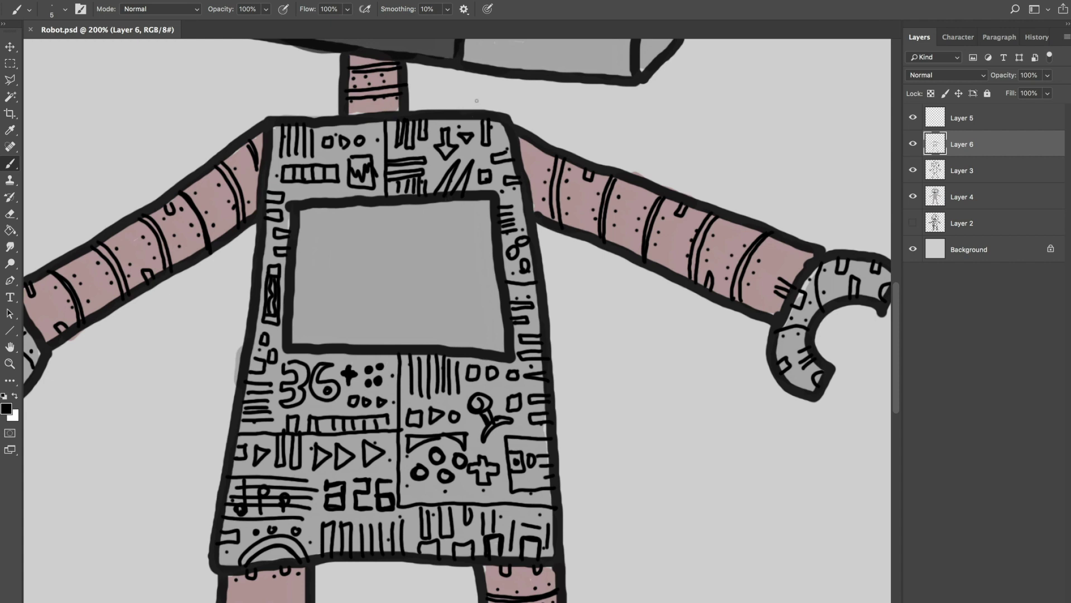
{"action": "key", "text": "super+minus"}
{"action": "key", "text": "super+minus"}
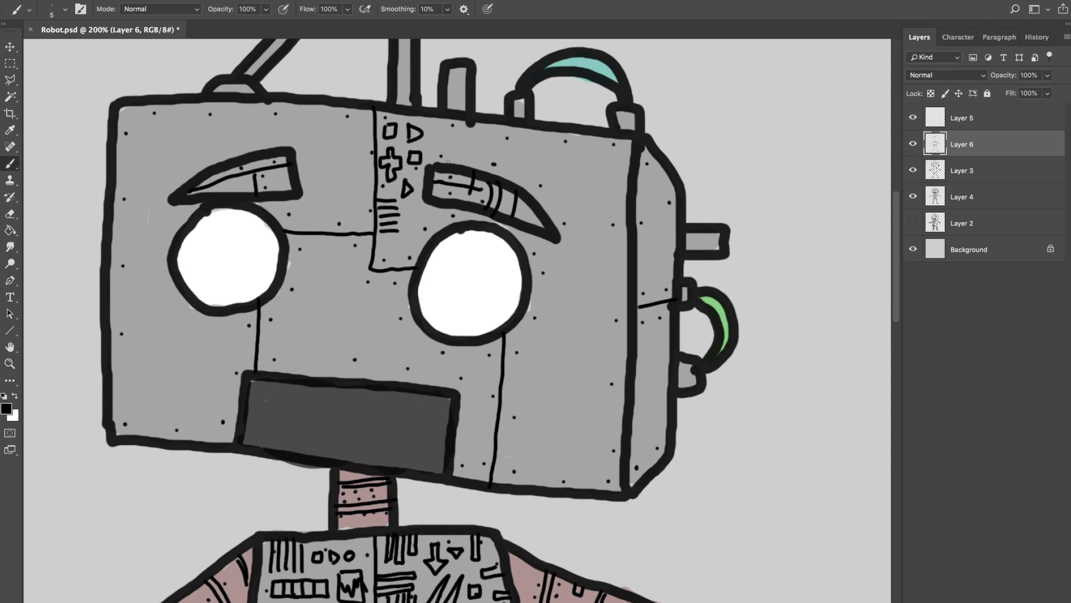
{"action": "left_click_drag", "start_coordinate": [445, 163], "coordinate": [464, 166]}
{"action": "mouse_move", "coordinate": [455, 119]}
{"action": "left_mouse_down"}
{"action": "mouse_move", "coordinate": [464, 166]}
{"action": "mouse_move", "coordinate": [459, 119]}
{"action": "mouse_move", "coordinate": [520, 186]}
{"action": "left_mouse_up"}
{"action": "left_click_drag", "start_coordinate": [511, 128], "coordinate": [517, 176]}
Step: Draw a bent cable from the right-hand eye to the head's side edge and a small control box above the mouth
{"action": "mouse_move", "coordinate": [531, 264]}
{"action": "left_mouse_down"}
{"action": "mouse_move", "coordinate": [531, 291]}
{"action": "mouse_move", "coordinate": [561, 285]}
{"action": "mouse_move", "coordinate": [558, 310]}
{"action": "mouse_move", "coordinate": [629, 328]}
{"action": "left_mouse_up"}
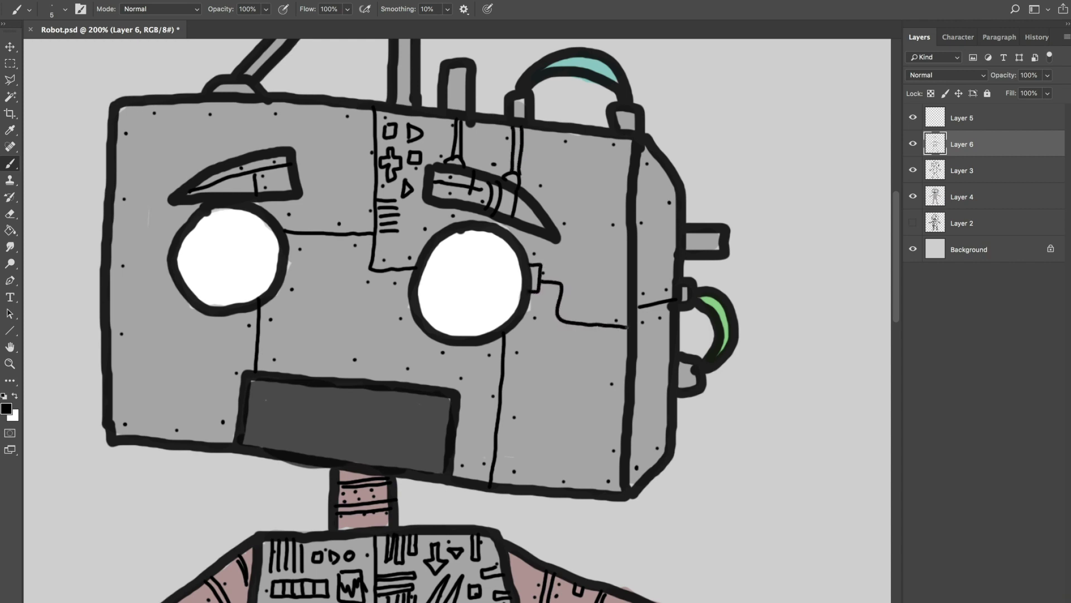
{"action": "mouse_move", "coordinate": [539, 273]}
{"action": "left_mouse_down"}
{"action": "mouse_move", "coordinate": [559, 275]}
{"action": "mouse_move", "coordinate": [576, 320]}
{"action": "mouse_move", "coordinate": [628, 325]}
{"action": "left_mouse_up"}
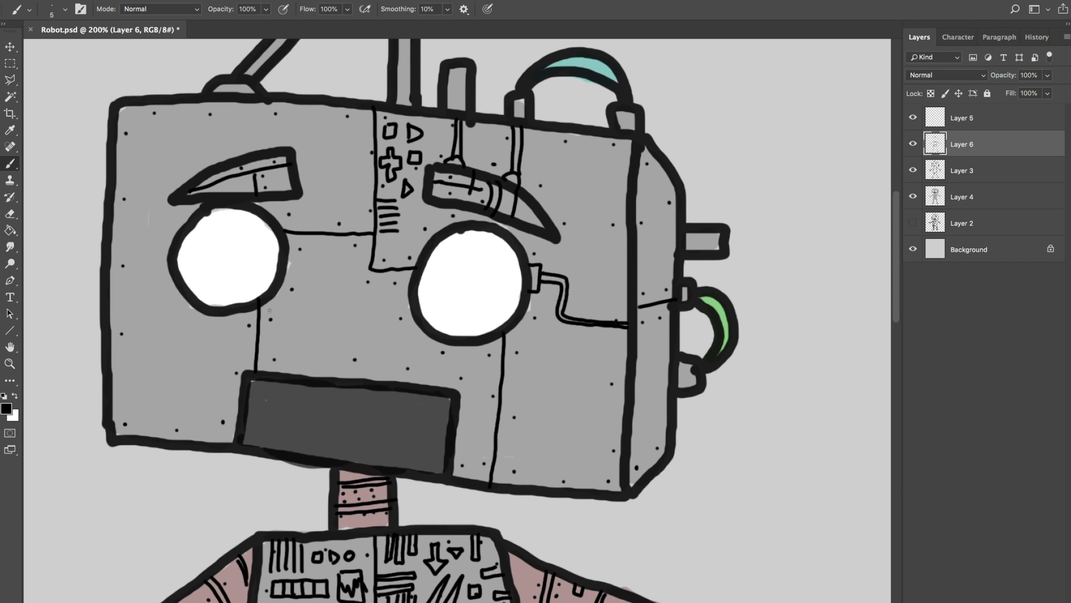
{"action": "mouse_move", "coordinate": [275, 371]}
{"action": "left_mouse_down"}
{"action": "mouse_move", "coordinate": [290, 373]}
{"action": "mouse_move", "coordinate": [282, 335]}
{"action": "mouse_move", "coordinate": [321, 338]}
{"action": "mouse_move", "coordinate": [328, 295]}
{"action": "mouse_move", "coordinate": [277, 286]}
{"action": "mouse_move", "coordinate": [280, 338]}
{"action": "left_mouse_up"}
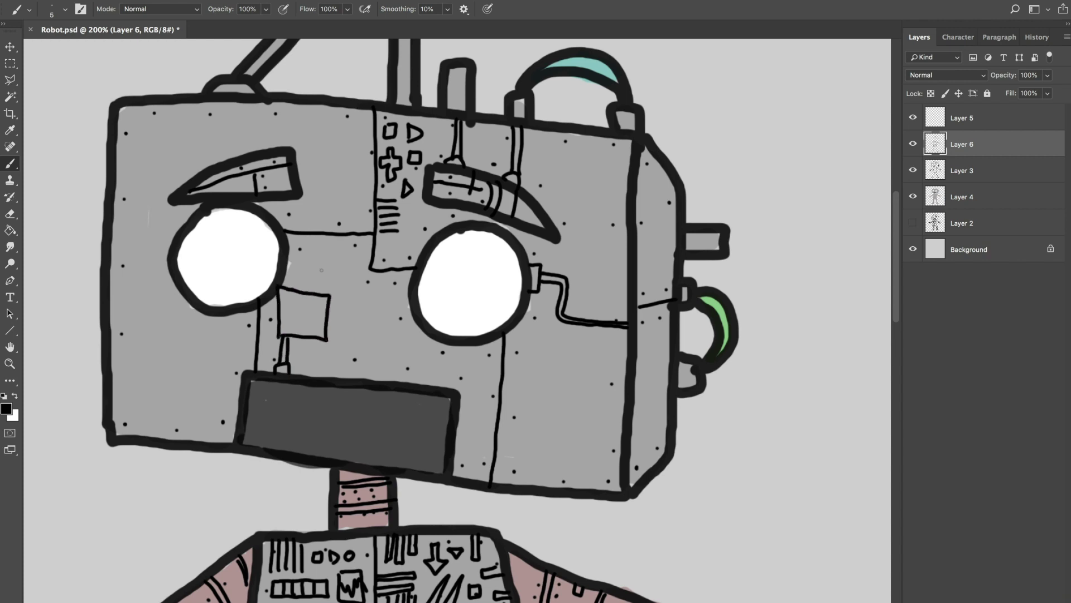
{"action": "mouse_move", "coordinate": [282, 280]}
{"action": "left_mouse_down"}
{"action": "mouse_move", "coordinate": [307, 290]}
{"action": "mouse_move", "coordinate": [325, 283]}
{"action": "mouse_move", "coordinate": [328, 294]}
{"action": "mouse_move", "coordinate": [291, 316]}
{"action": "mouse_move", "coordinate": [301, 301]}
{"action": "mouse_move", "coordinate": [320, 310]}
{"action": "mouse_move", "coordinate": [306, 316]}
{"action": "mouse_move", "coordinate": [320, 337]}
{"action": "left_mouse_up"}
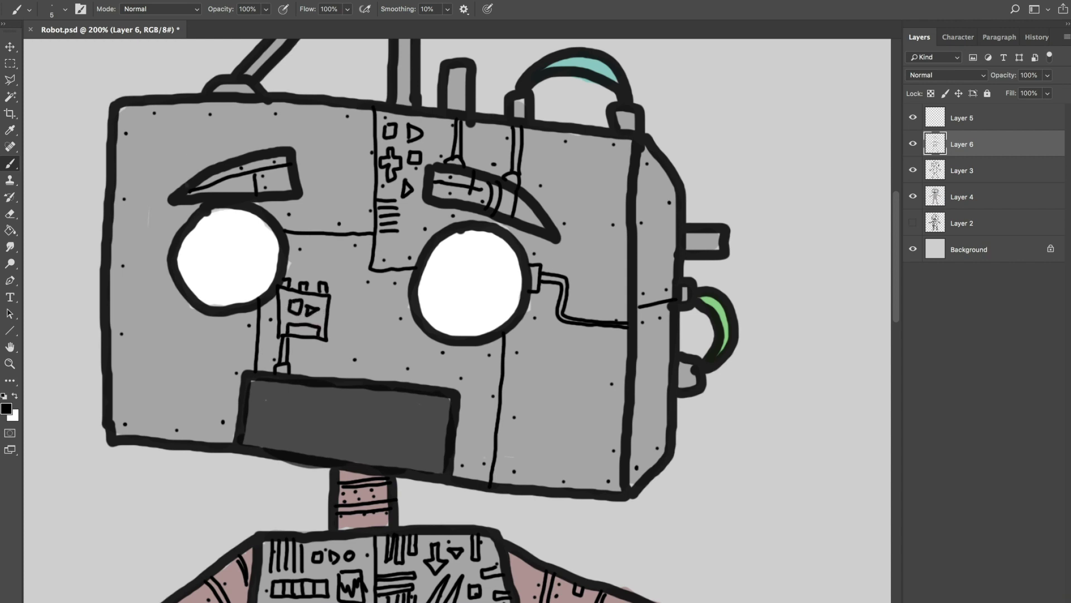
Step: Detail the area around the left-hand eye and eyebrow with pipes, an eye connector, curved bars and the number 86
{"action": "mouse_move", "coordinate": [184, 173]}
{"action": "left_mouse_down"}
{"action": "mouse_move", "coordinate": [186, 186]}
{"action": "mouse_move", "coordinate": [198, 183]}
{"action": "left_mouse_up"}
{"action": "left_click_drag", "start_coordinate": [185, 101], "coordinate": [185, 170]}
{"action": "left_click_drag", "start_coordinate": [107, 254], "coordinate": [170, 246]}
{"action": "left_click_drag", "start_coordinate": [301, 238], "coordinate": [302, 279]}
{"action": "left_click_drag", "start_coordinate": [341, 173], "coordinate": [371, 196]}
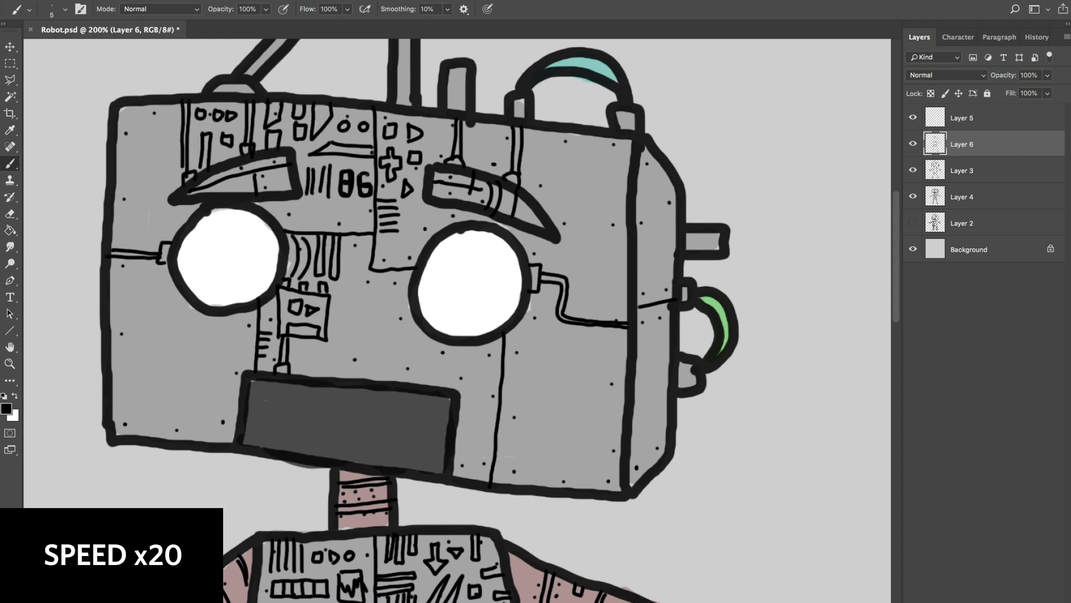
Step: Cover the head's side face, the area between the eyes and the right-hand forehead with cables, buttons, bars and squares
{"action": "left_click_drag", "start_coordinate": [642, 324], "coordinate": [647, 441]}
{"action": "left_click_drag", "start_coordinate": [636, 234], "coordinate": [669, 273]}
{"action": "left_click_drag", "start_coordinate": [340, 312], "coordinate": [402, 335]}
{"action": "left_click_drag", "start_coordinate": [418, 346], "coordinate": [463, 391]}
{"action": "left_click_drag", "start_coordinate": [536, 173], "coordinate": [630, 184]}
{"action": "left_click_drag", "start_coordinate": [563, 212], "coordinate": [597, 240]}
{"action": "left_click_drag", "start_coordinate": [592, 256], "coordinate": [633, 295]}
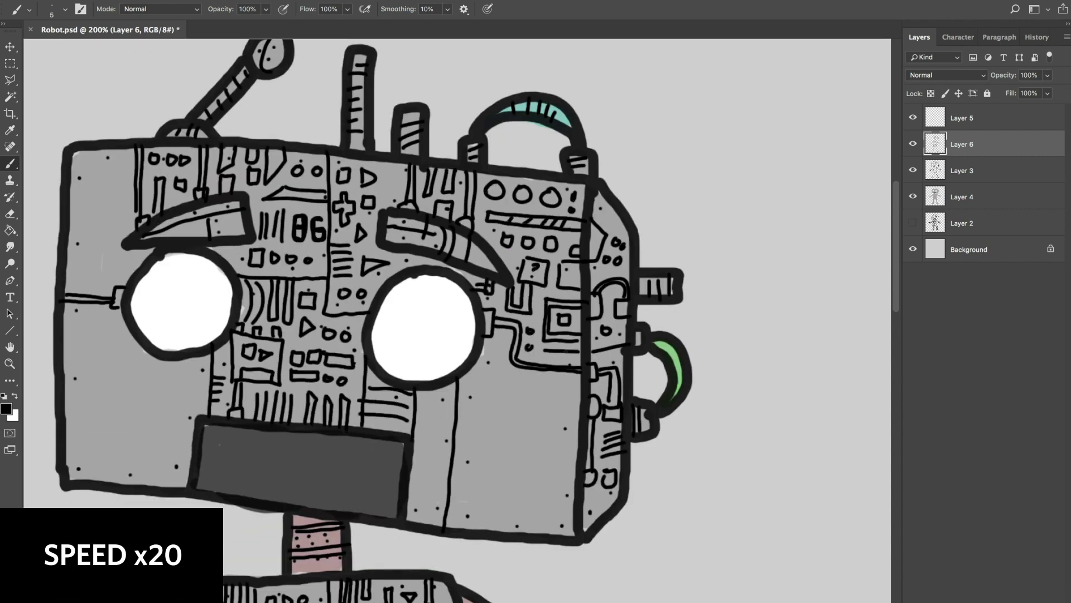
Step: Fill the face beside the mouth with numbered circles, a running-figure screen, shapes and bars, and save the file
{"action": "scroll", "coordinate": [446, 301], "scroll_direction": "down", "scroll_amount": 5}
{"action": "left_click_drag", "start_coordinate": [457, 441], "coordinate": [519, 486]}
{"action": "key", "text": "super+space"}
{"action": "key", "text": "Escape"}
{"action": "key", "text": "super+s"}
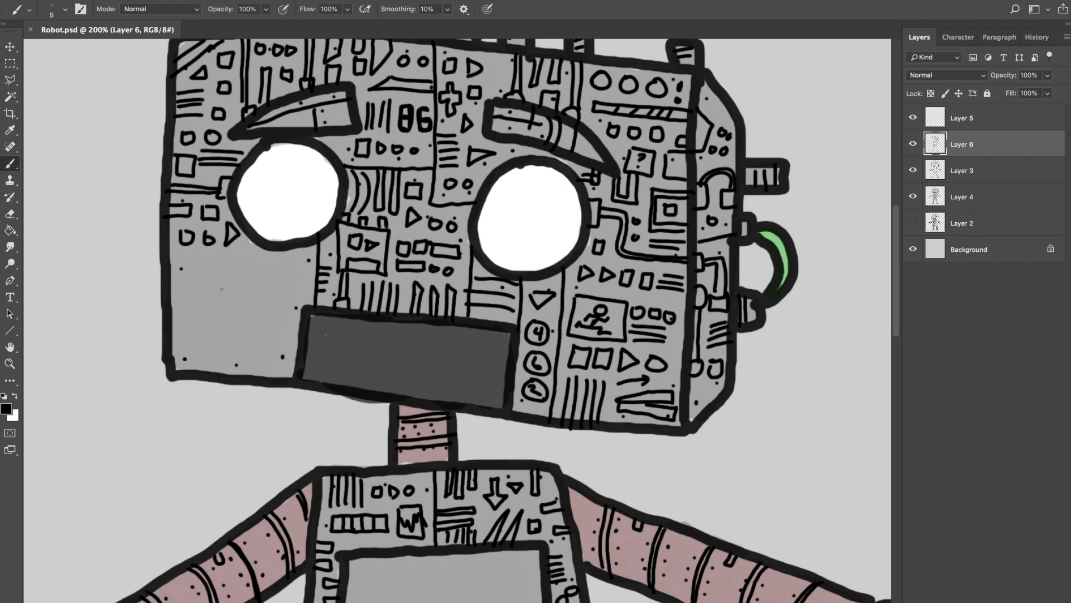
Step: Write the number 42 under the left-hand eye and draw a small smiling crab in the lower corner of the face
{"action": "mouse_move", "coordinate": [270, 261]}
{"action": "left_mouse_down"}
{"action": "mouse_move", "coordinate": [285, 271]}
{"action": "mouse_move", "coordinate": [281, 289]}
{"action": "mouse_move", "coordinate": [285, 270]}
{"action": "mouse_move", "coordinate": [283, 289]}
{"action": "mouse_move", "coordinate": [303, 264]}
{"action": "mouse_move", "coordinate": [291, 286]}
{"action": "mouse_move", "coordinate": [308, 286]}
{"action": "left_mouse_up"}
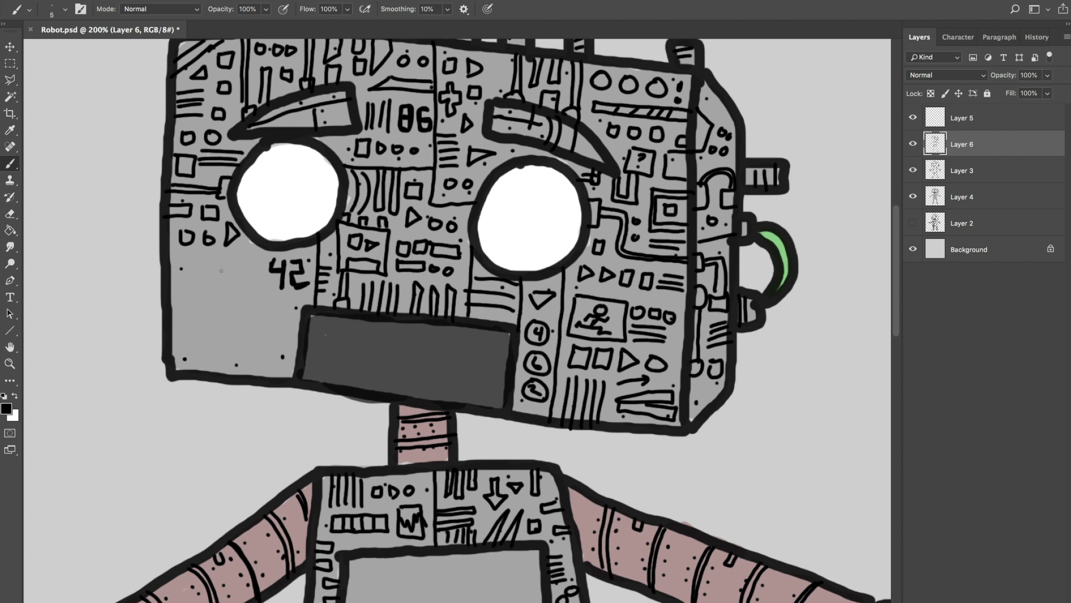
{"action": "mouse_move", "coordinate": [198, 314]}
{"action": "left_mouse_down"}
{"action": "mouse_move", "coordinate": [188, 323]}
{"action": "mouse_move", "coordinate": [220, 314]}
{"action": "mouse_move", "coordinate": [189, 352]}
{"action": "mouse_move", "coordinate": [232, 353]}
{"action": "mouse_move", "coordinate": [236, 328]}
{"action": "left_mouse_up"}
{"action": "left_click", "coordinate": [196, 326]}
{"action": "left_click", "coordinate": [219, 324]}
{"action": "left_click", "coordinate": [208, 330]}
{"action": "mouse_move", "coordinate": [229, 341]}
{"action": "left_mouse_down"}
{"action": "mouse_move", "coordinate": [242, 334]}
{"action": "mouse_move", "coordinate": [240, 354]}
{"action": "mouse_move", "coordinate": [183, 337]}
{"action": "left_mouse_up"}
{"action": "mouse_move", "coordinate": [193, 341]}
{"action": "left_mouse_down"}
{"action": "mouse_move", "coordinate": [179, 348]}
{"action": "mouse_move", "coordinate": [232, 356]}
{"action": "mouse_move", "coordinate": [221, 344]}
{"action": "left_mouse_up"}
Step: Add short bars along the head's left edge and small squares and a triangle beside the 42
{"action": "mouse_move", "coordinate": [169, 259]}
{"action": "left_mouse_down"}
{"action": "mouse_move", "coordinate": [200, 259]}
{"action": "mouse_move", "coordinate": [168, 267]}
{"action": "mouse_move", "coordinate": [189, 274]}
{"action": "mouse_move", "coordinate": [165, 282]}
{"action": "mouse_move", "coordinate": [210, 274]}
{"action": "mouse_move", "coordinate": [223, 260]}
{"action": "left_mouse_up"}
{"action": "mouse_move", "coordinate": [233, 260]}
{"action": "left_mouse_down"}
{"action": "mouse_move", "coordinate": [234, 275]}
{"action": "mouse_move", "coordinate": [247, 260]}
{"action": "left_mouse_up"}
{"action": "left_click_drag", "start_coordinate": [234, 260], "coordinate": [265, 267]}
{"action": "mouse_move", "coordinate": [202, 284]}
{"action": "left_mouse_down"}
{"action": "mouse_move", "coordinate": [217, 284]}
{"action": "mouse_move", "coordinate": [169, 313]}
{"action": "left_mouse_up"}
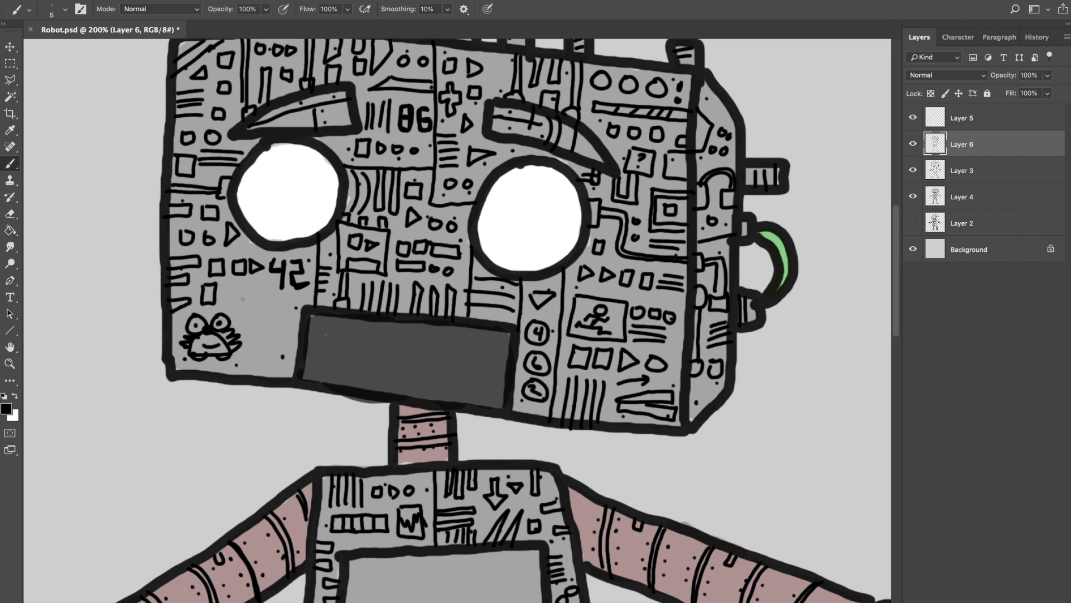
Step: Fill the gap between the crab, the 42 and the mouth with small squares, bars and short strokes
{"action": "mouse_move", "coordinate": [233, 285]}
{"action": "left_mouse_down"}
{"action": "mouse_move", "coordinate": [241, 305]}
{"action": "mouse_move", "coordinate": [245, 283]}
{"action": "left_mouse_up"}
{"action": "mouse_move", "coordinate": [233, 283]}
{"action": "left_mouse_down"}
{"action": "mouse_move", "coordinate": [254, 303]}
{"action": "mouse_move", "coordinate": [268, 296]}
{"action": "left_mouse_up"}
{"action": "mouse_move", "coordinate": [268, 296]}
{"action": "left_mouse_down"}
{"action": "mouse_move", "coordinate": [255, 288]}
{"action": "mouse_move", "coordinate": [273, 316]}
{"action": "mouse_move", "coordinate": [298, 316]}
{"action": "mouse_move", "coordinate": [278, 323]}
{"action": "mouse_move", "coordinate": [300, 334]}
{"action": "mouse_move", "coordinate": [248, 317]}
{"action": "left_mouse_up"}
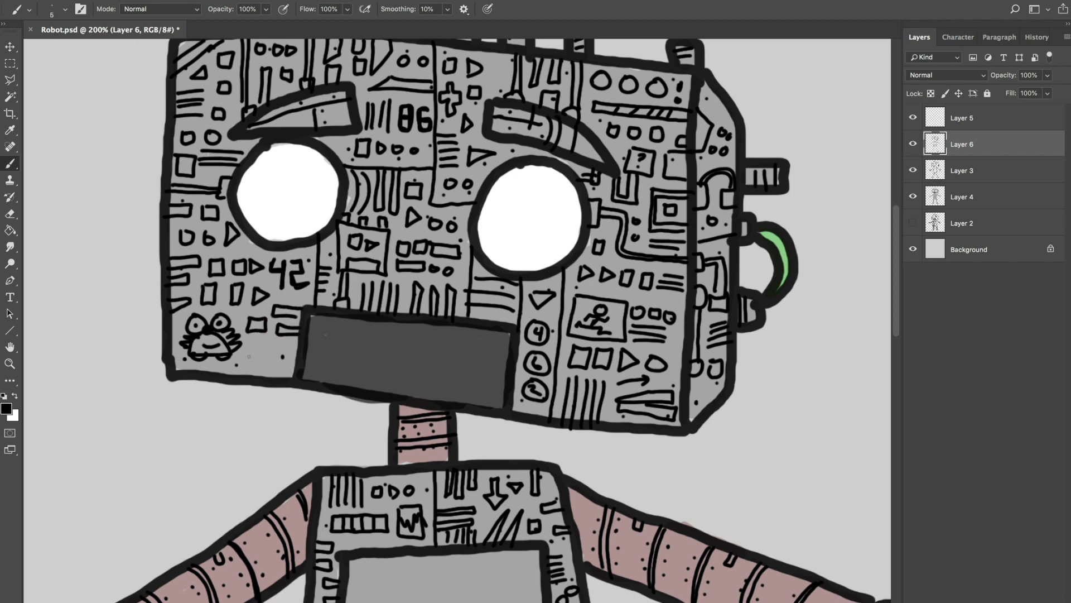
{"action": "mouse_move", "coordinate": [249, 377]}
{"action": "left_mouse_down"}
{"action": "mouse_move", "coordinate": [251, 344]}
{"action": "mouse_move", "coordinate": [255, 377]}
{"action": "mouse_move", "coordinate": [268, 345]}
{"action": "mouse_move", "coordinate": [275, 382]}
{"action": "mouse_move", "coordinate": [291, 341]}
{"action": "mouse_move", "coordinate": [240, 363]}
{"action": "left_mouse_up"}
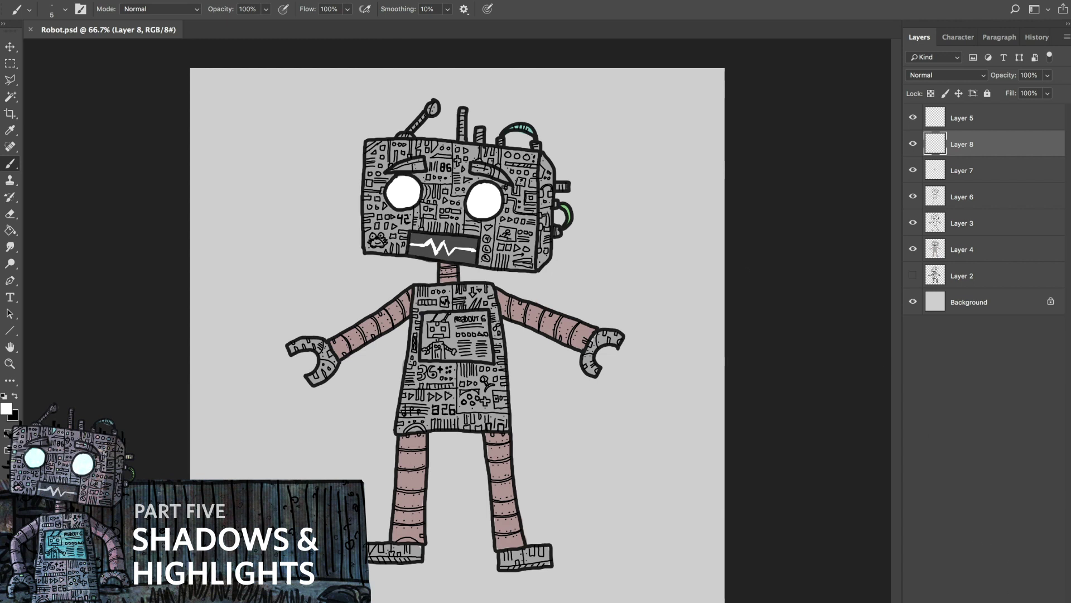
Step: On a new layer, paint black shadows down the right-hand side of the head, neck, body and limbs with the Hard Mechanical 60 pixels brush
{"action": "key", "text": "super+shift+alt+n"}
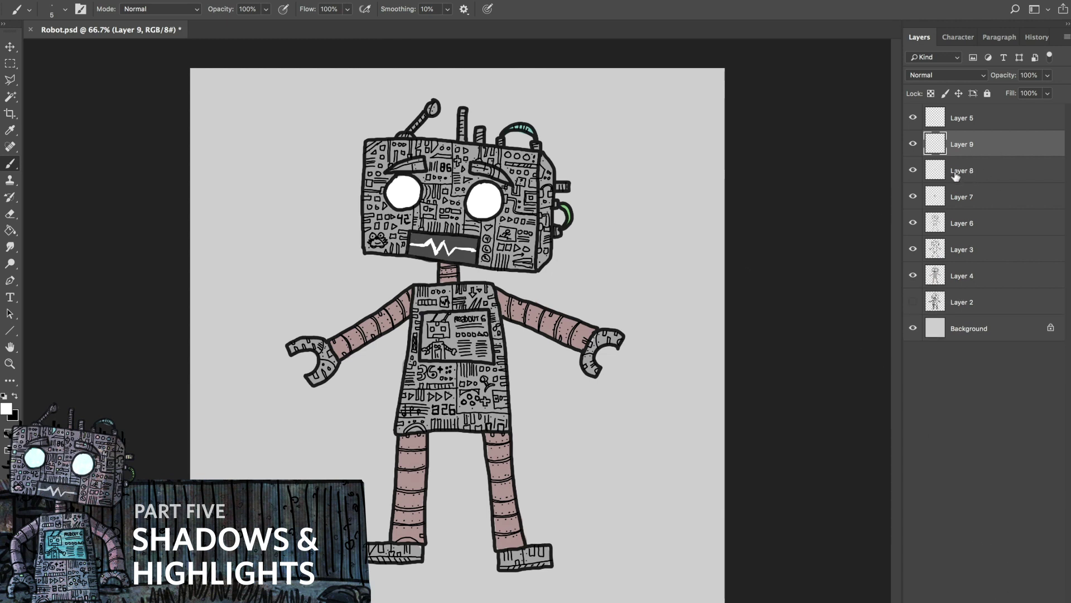
{"action": "left_click", "coordinate": [4, 395]}
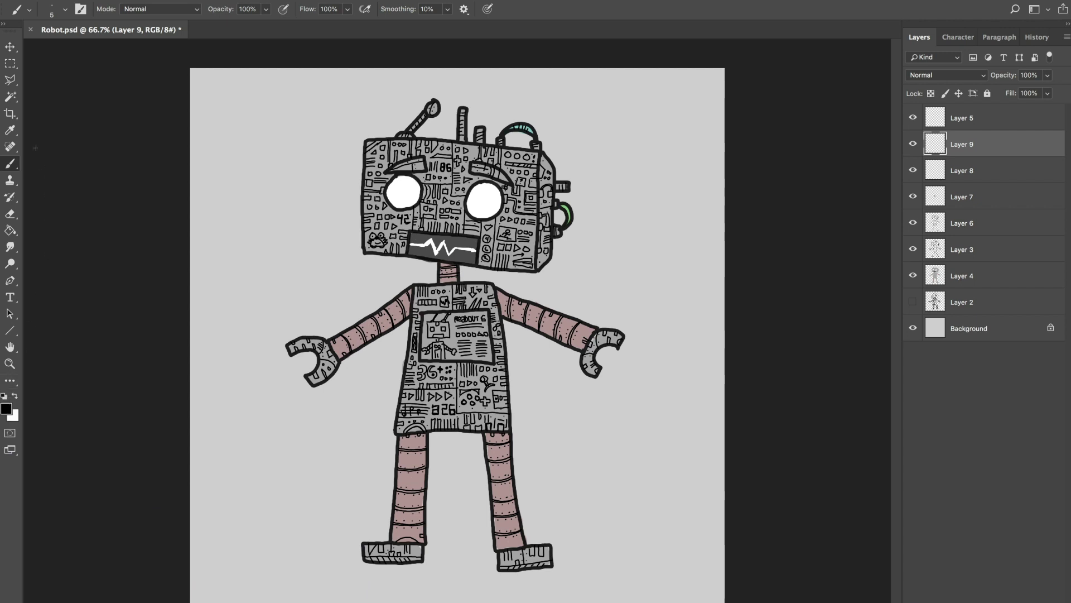
{"action": "left_click", "coordinate": [12, 170]}
{"action": "left_click", "coordinate": [47, 162]}
{"action": "left_click", "coordinate": [66, 10]}
{"action": "left_click", "coordinate": [190, 324]}
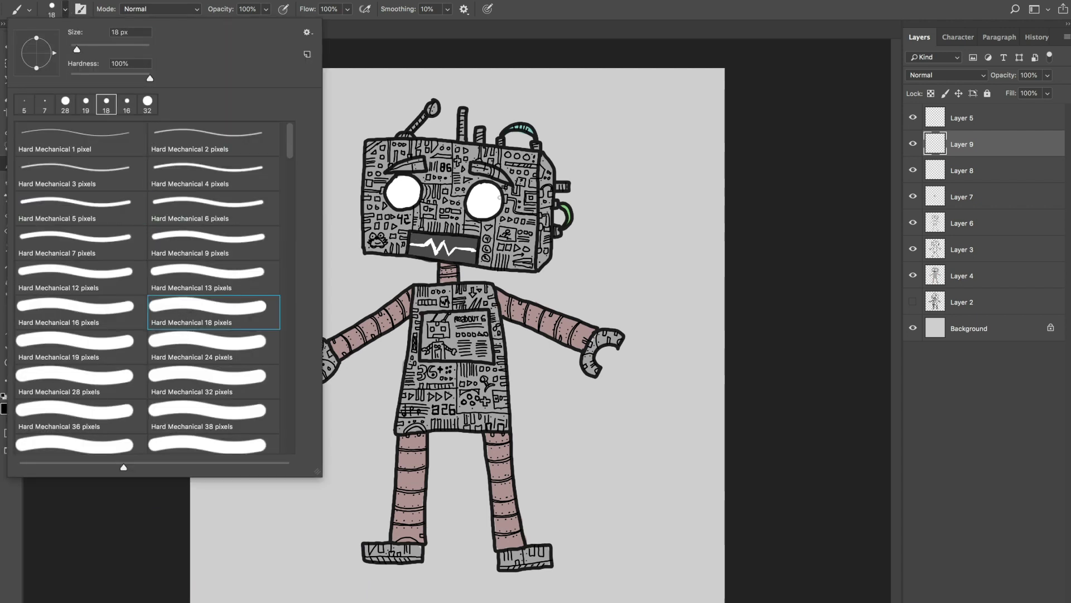
{"action": "left_click", "coordinate": [212, 423]}
{"action": "left_click", "coordinate": [218, 446]}
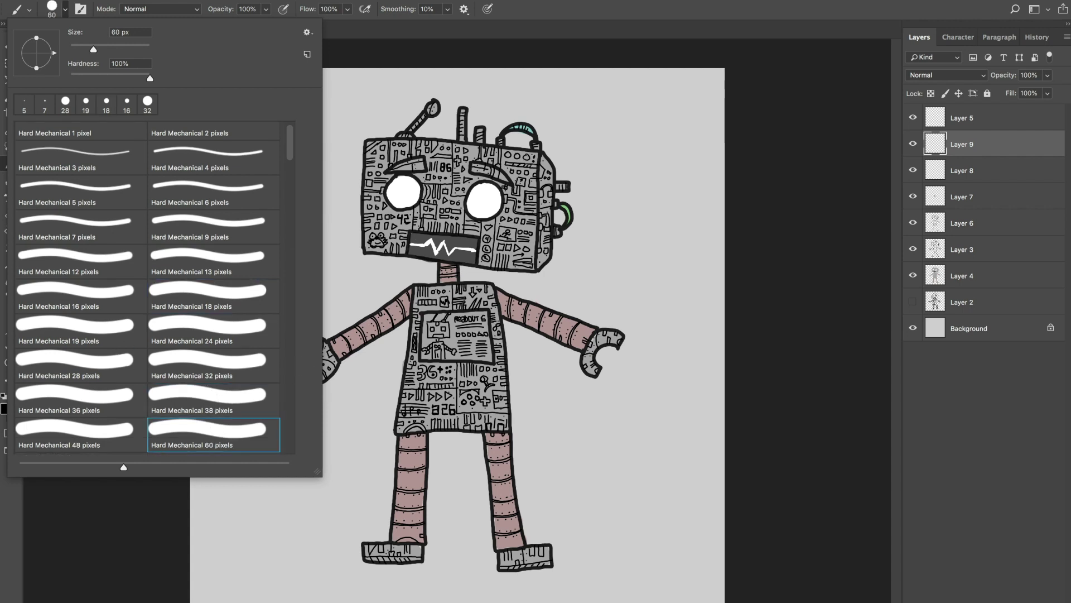
{"action": "key", "text": "Return"}
{"action": "mouse_move", "coordinate": [530, 154]}
{"action": "left_mouse_down"}
{"action": "mouse_move", "coordinate": [530, 271]}
{"action": "mouse_move", "coordinate": [531, 167]}
{"action": "mouse_move", "coordinate": [544, 173]}
{"action": "mouse_move", "coordinate": [539, 262]}
{"action": "mouse_move", "coordinate": [547, 235]}
{"action": "mouse_move", "coordinate": [538, 161]}
{"action": "left_mouse_up"}
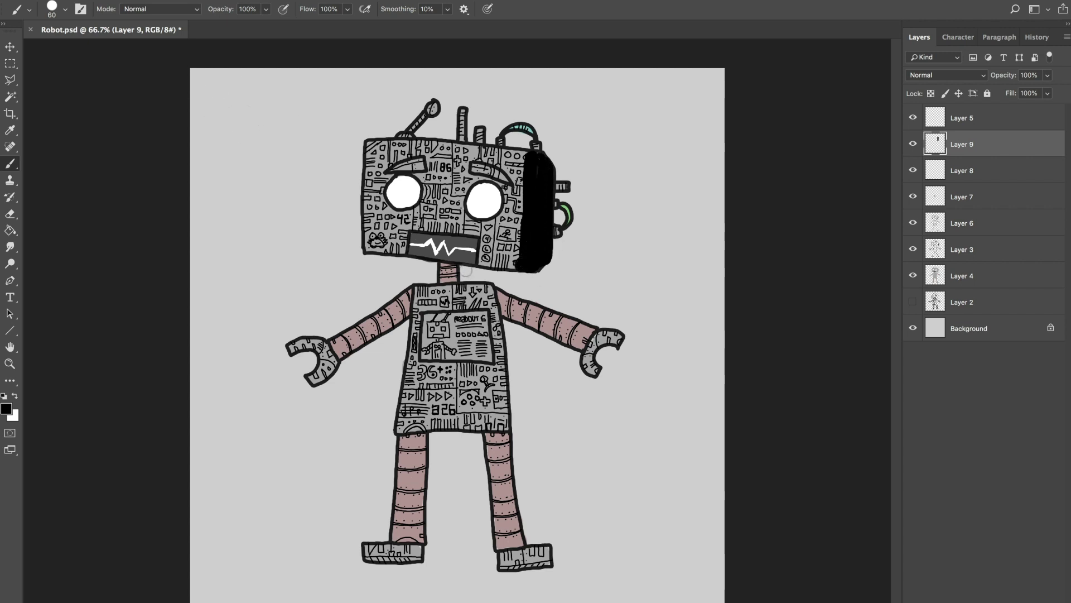
{"action": "mouse_move", "coordinate": [453, 267]}
{"action": "left_mouse_down"}
{"action": "mouse_move", "coordinate": [492, 335]}
{"action": "mouse_move", "coordinate": [501, 427]}
{"action": "mouse_move", "coordinate": [502, 410]}
{"action": "left_mouse_up"}
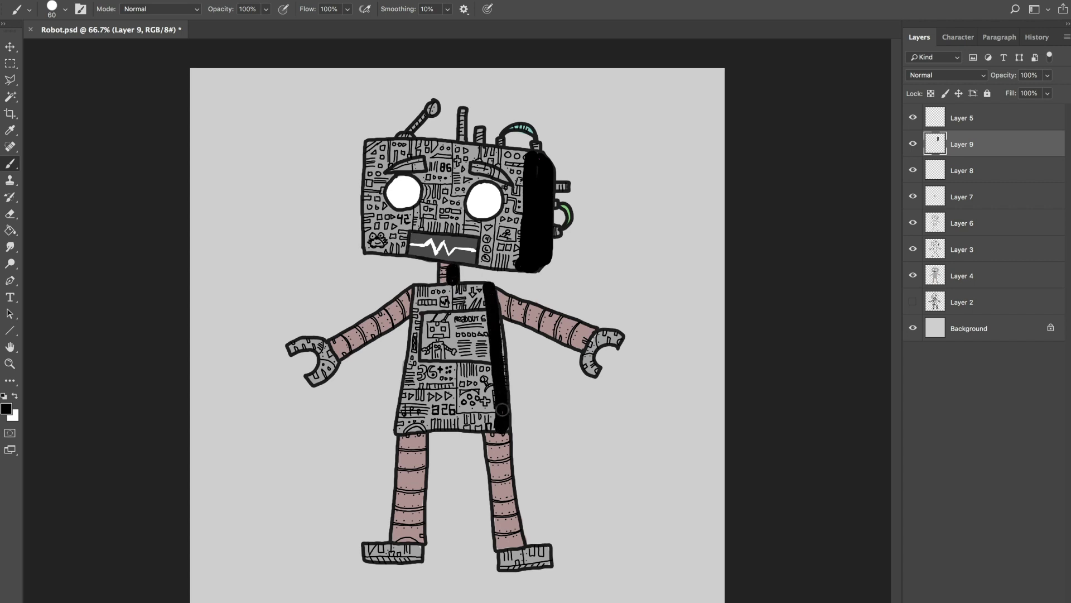
Step: Shade the right-hand ends of both eyebrows and the mouth screen in black with the Hard Mechanical 32 pixels brush, and save the file
{"action": "key", "text": "super+plus"}
{"action": "key", "text": "super+plus"}
{"action": "scroll", "coordinate": [514, 383], "scroll_direction": "up", "scroll_amount": 6}
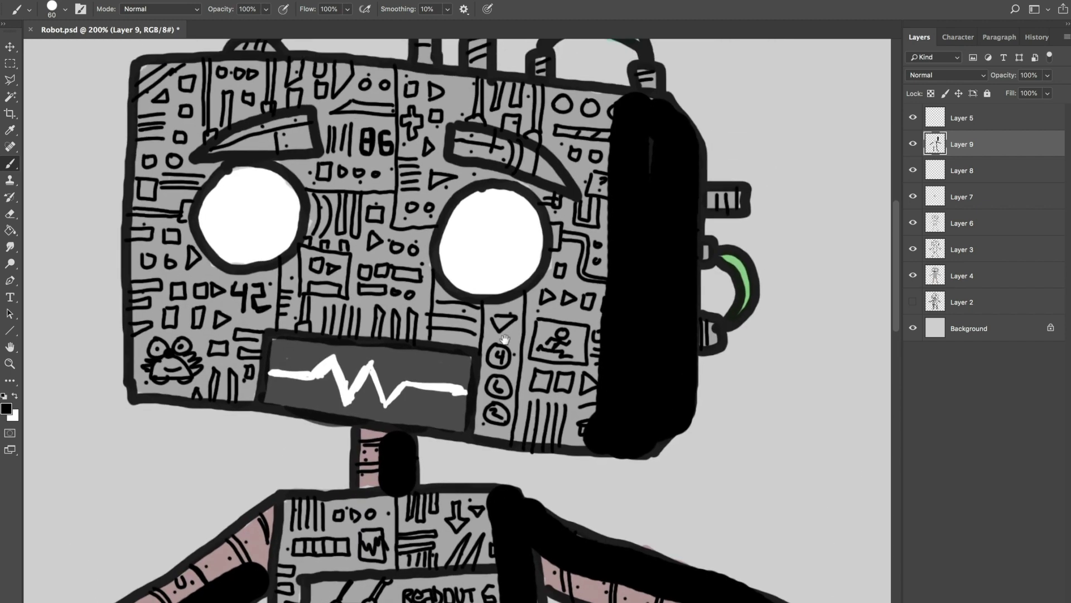
{"action": "left_click", "coordinate": [65, 9]}
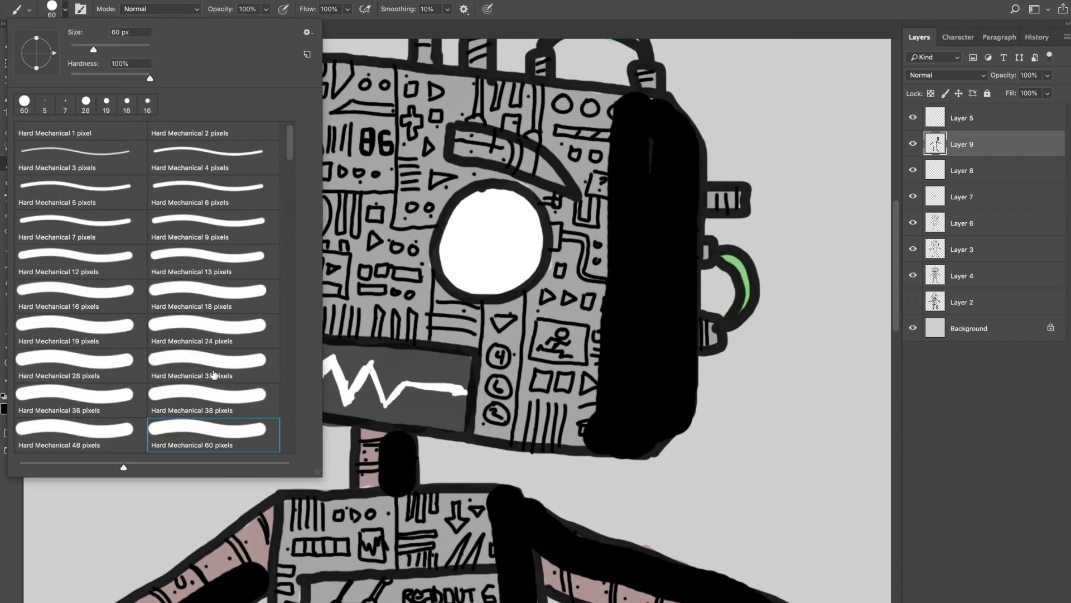
{"action": "left_click", "coordinate": [213, 362]}
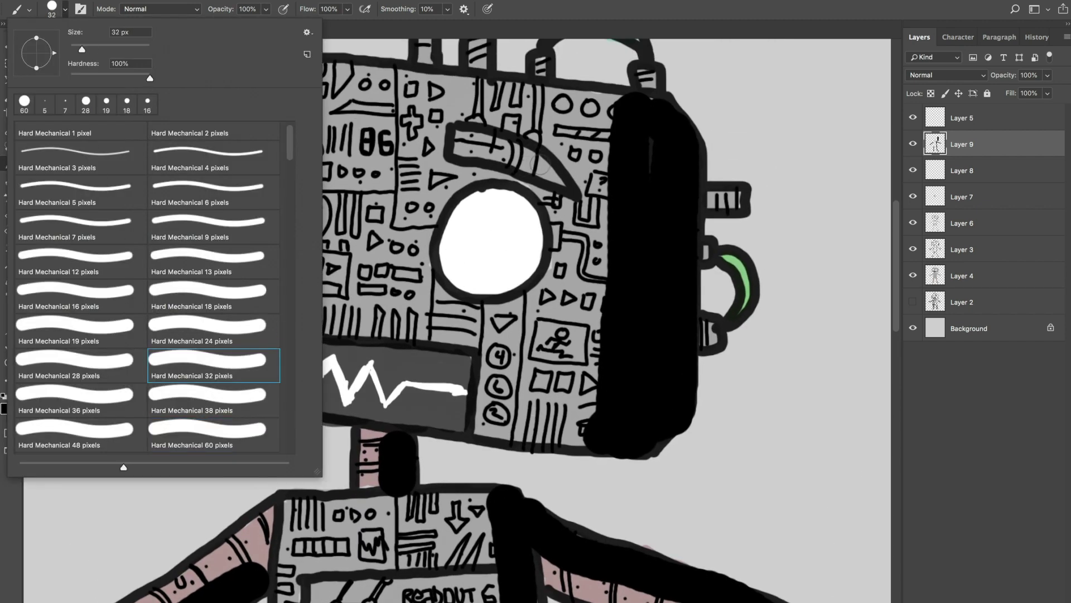
{"action": "mouse_move", "coordinate": [540, 165]}
{"action": "left_mouse_down"}
{"action": "mouse_move", "coordinate": [568, 188]}
{"action": "mouse_move", "coordinate": [524, 149]}
{"action": "mouse_move", "coordinate": [530, 178]}
{"action": "left_mouse_up"}
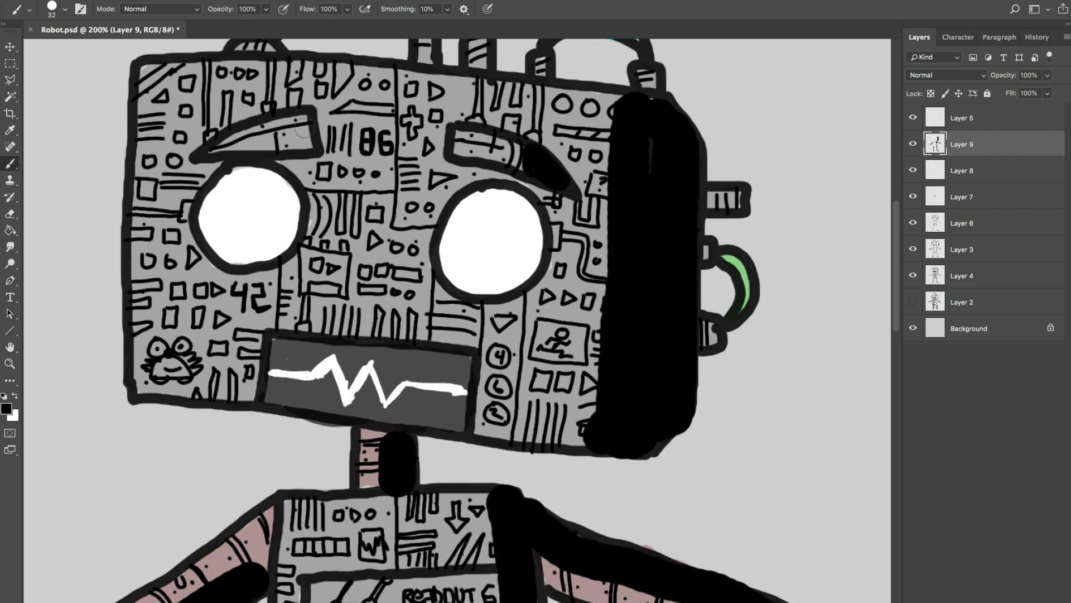
{"action": "mouse_move", "coordinate": [303, 130]}
{"action": "left_mouse_down"}
{"action": "mouse_move", "coordinate": [293, 142]}
{"action": "mouse_move", "coordinate": [307, 120]}
{"action": "left_mouse_up"}
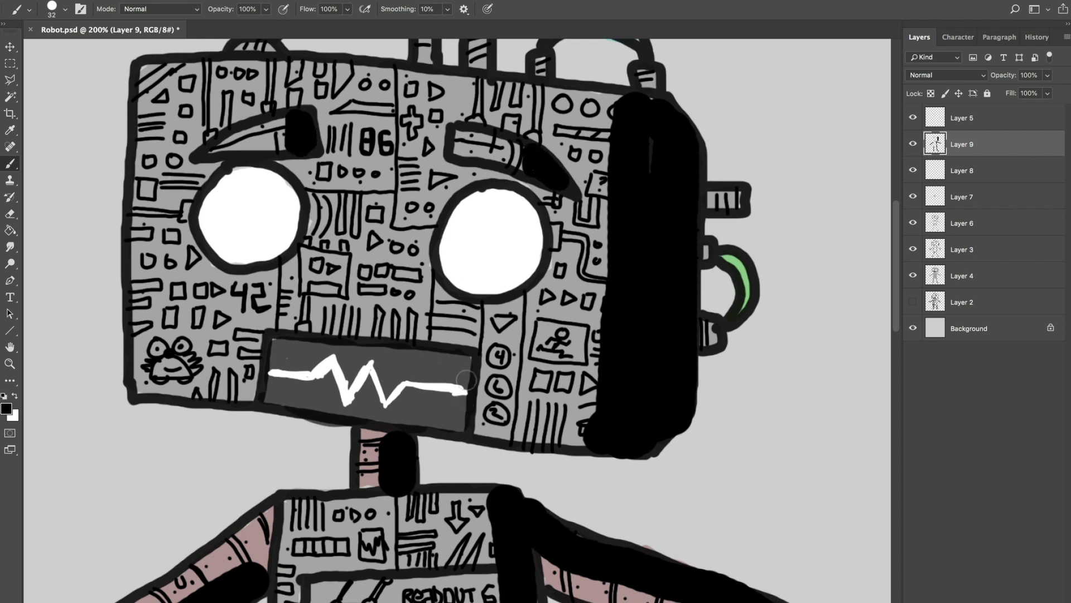
{"action": "left_click_drag", "start_coordinate": [468, 357], "coordinate": [454, 431]}
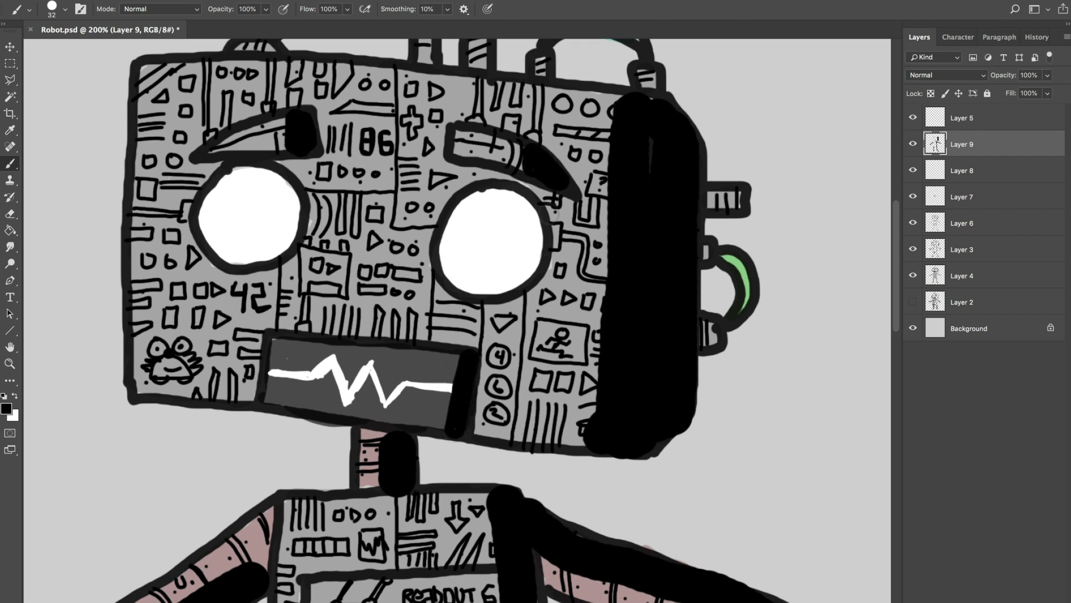
{"action": "key", "text": "super+s"}
Step: Lower the shadow layer's opacity so the artwork shows through, and save the file
{"action": "key", "text": "super+minus"}
{"action": "key", "text": "super+minus"}
{"action": "key", "text": "super+minus"}
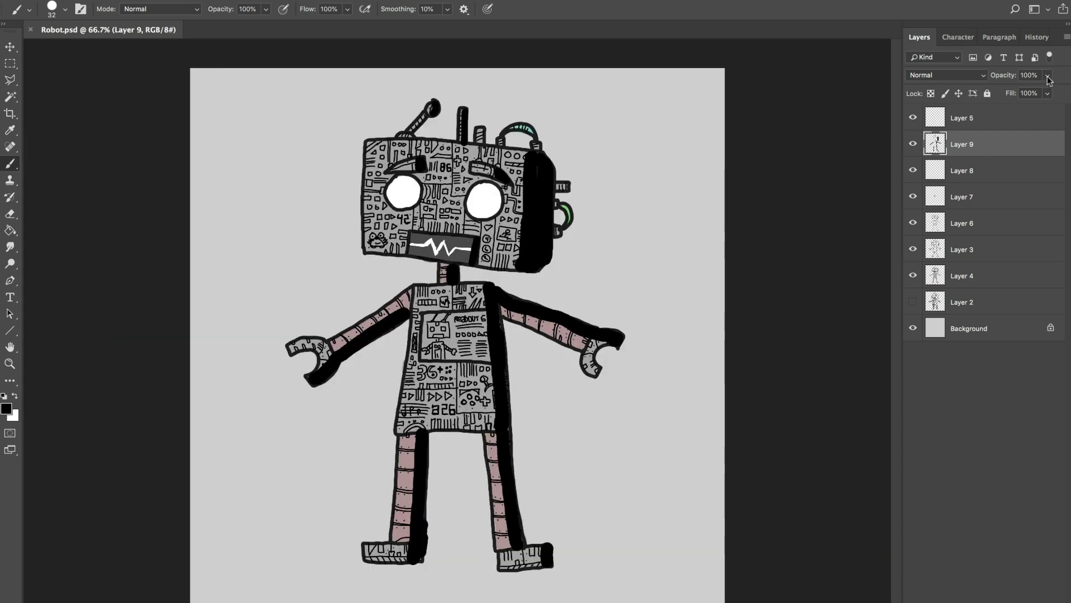
{"action": "mouse_move", "coordinate": [1049, 79]}
{"action": "left_mouse_down"}
{"action": "mouse_move", "coordinate": [1035, 103]}
{"action": "mouse_move", "coordinate": [1011, 102]}
{"action": "left_mouse_up"}
{"action": "key", "text": "ctrl+s"}
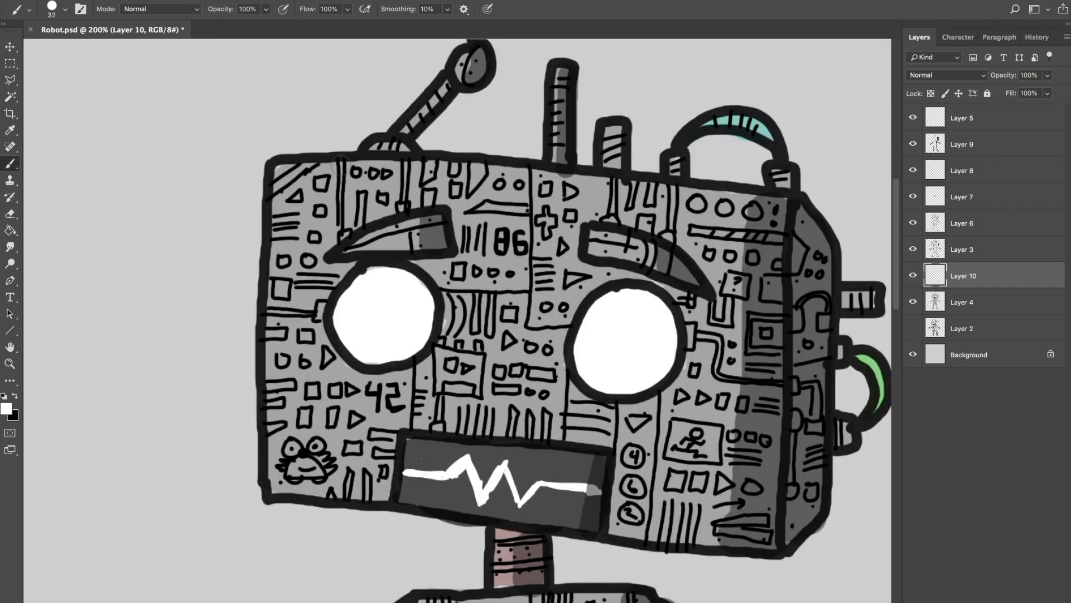
Step: Paint white highlights on Layer 10 along the left-hand edges of the head and the robot's other parts
{"action": "scroll", "coordinate": [485, 320], "scroll_direction": "down", "scroll_amount": 1}
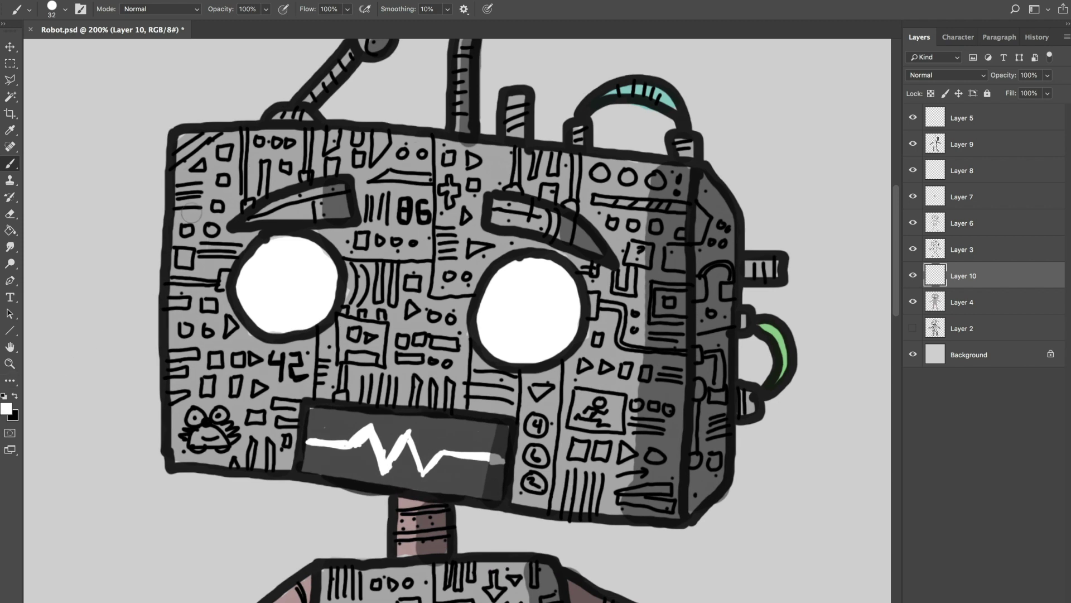
{"action": "mouse_move", "coordinate": [193, 135]}
{"action": "left_mouse_down"}
{"action": "mouse_move", "coordinate": [181, 179]}
{"action": "mouse_move", "coordinate": [176, 458]}
{"action": "left_mouse_up"}
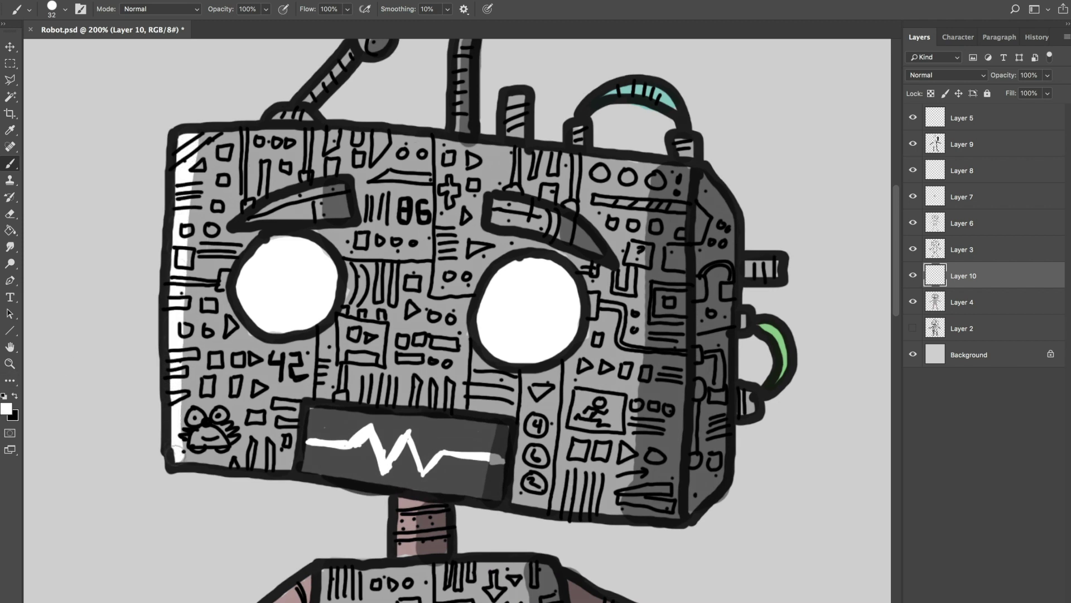
{"action": "mouse_move", "coordinate": [418, 491]}
{"action": "left_mouse_down"}
{"action": "mouse_move", "coordinate": [467, 323]}
{"action": "mouse_move", "coordinate": [465, 301]}
{"action": "mouse_move", "coordinate": [428, 421]}
{"action": "mouse_move", "coordinate": [470, 249]}
{"action": "left_mouse_up"}
{"action": "left_click_drag", "start_coordinate": [351, 165], "coordinate": [347, 229]}
{"action": "left_click_drag", "start_coordinate": [438, 256], "coordinate": [439, 317]}
{"action": "mouse_move", "coordinate": [374, 362]}
{"action": "left_mouse_down"}
{"action": "mouse_move", "coordinate": [405, 179]}
{"action": "mouse_move", "coordinate": [357, 441]}
{"action": "left_mouse_up"}
Step: Set the highlight layer's opacity to 28%, compare the robot with it hidden and shown, and save the file
{"action": "key", "text": "super+minus"}
{"action": "key", "text": "super+minus"}
{"action": "left_click", "coordinate": [1048, 75]}
{"action": "left_click_drag", "start_coordinate": [1051, 90], "coordinate": [1016, 99]}
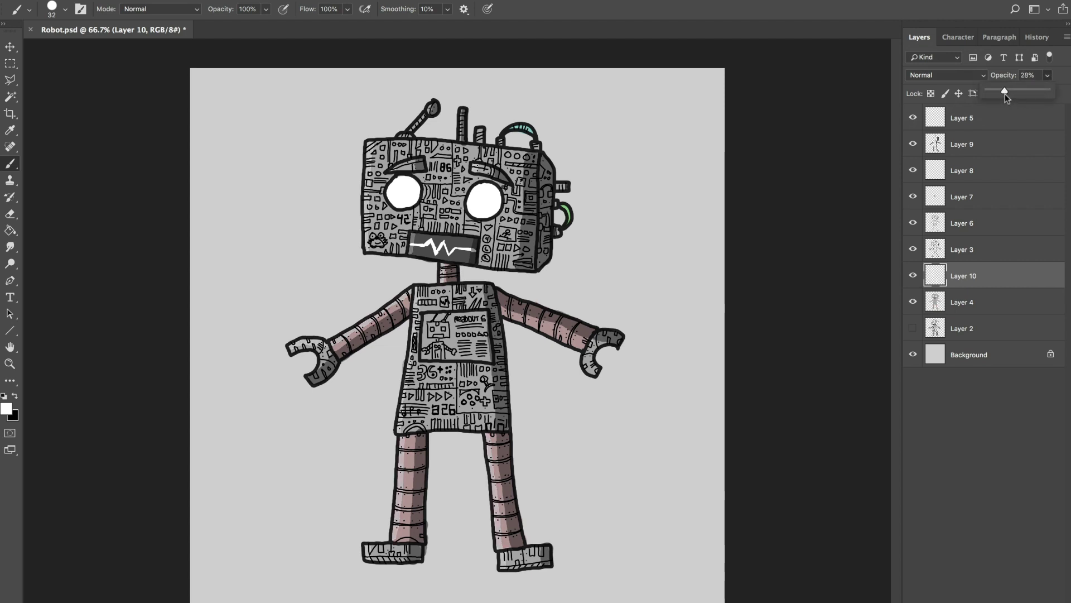
{"action": "left_click", "coordinate": [913, 275]}
{"action": "left_click", "coordinate": [913, 276]}
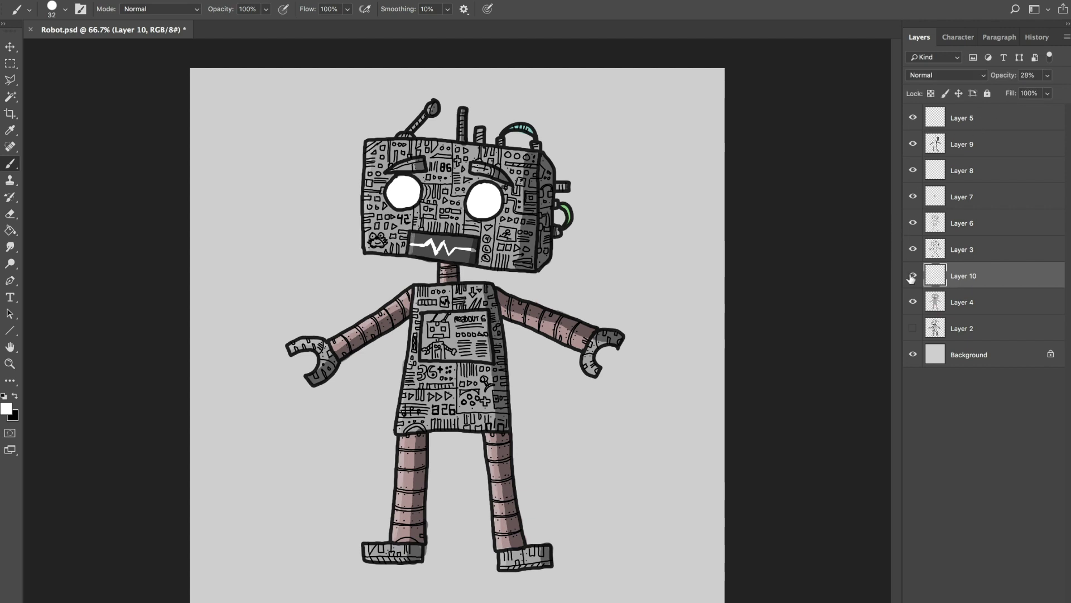
{"action": "left_click", "coordinate": [913, 275]}
{"action": "left_click", "coordinate": [913, 276]}
{"action": "key", "text": "super+s"}
Step: On a new layer, draw a small looped wire with two plugs on top of the right-hand arm using a black 7 px brush
{"action": "key", "text": "super+shift+alt+n"}
{"action": "key", "text": "x"}
{"action": "key", "text": "bracketleft"}
{"action": "key", "text": "bracketleft"}
{"action": "key", "text": "bracketleft"}
{"action": "key", "text": "bracketleft"}
{"action": "key", "text": "bracketleft"}
{"action": "key", "text": "bracketleft"}
{"action": "key", "text": "super+equal"}
{"action": "key", "text": "super+equal"}
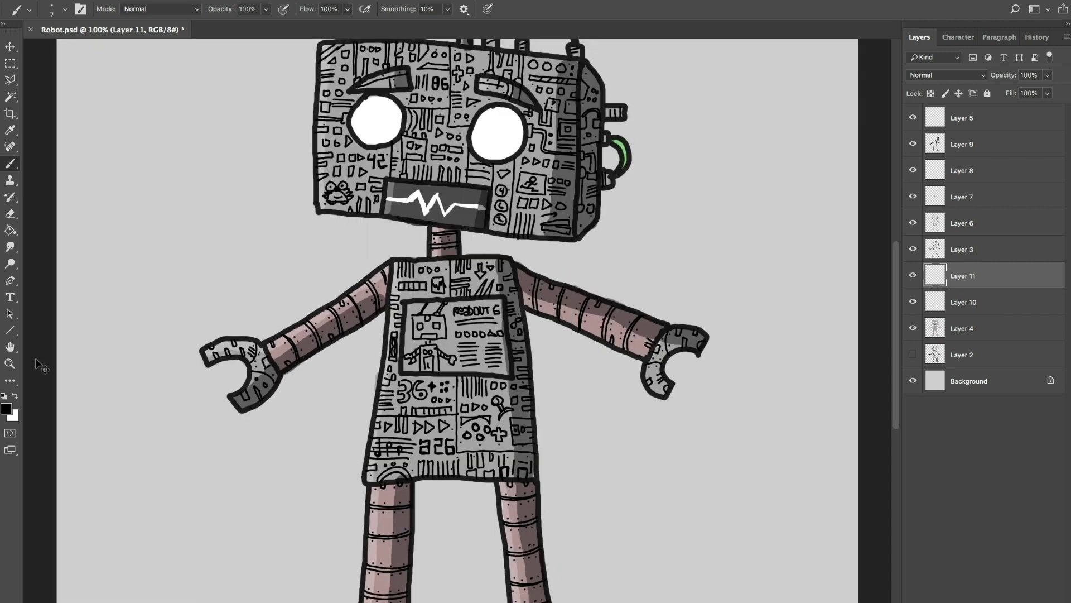
{"action": "mouse_move", "coordinate": [641, 152]}
{"action": "left_mouse_down"}
{"action": "mouse_move", "coordinate": [426, 112]}
{"action": "mouse_move", "coordinate": [421, 84]}
{"action": "mouse_move", "coordinate": [477, 167]}
{"action": "mouse_move", "coordinate": [461, 162]}
{"action": "mouse_move", "coordinate": [509, 183]}
{"action": "left_mouse_up"}
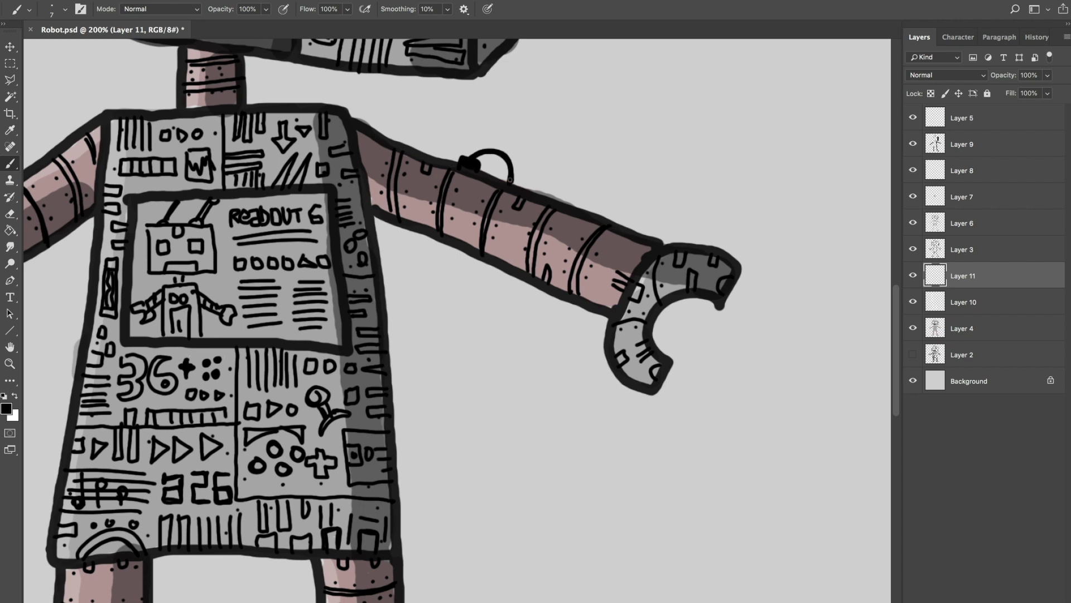
{"action": "left_click_drag", "start_coordinate": [385, 151], "coordinate": [415, 234]}
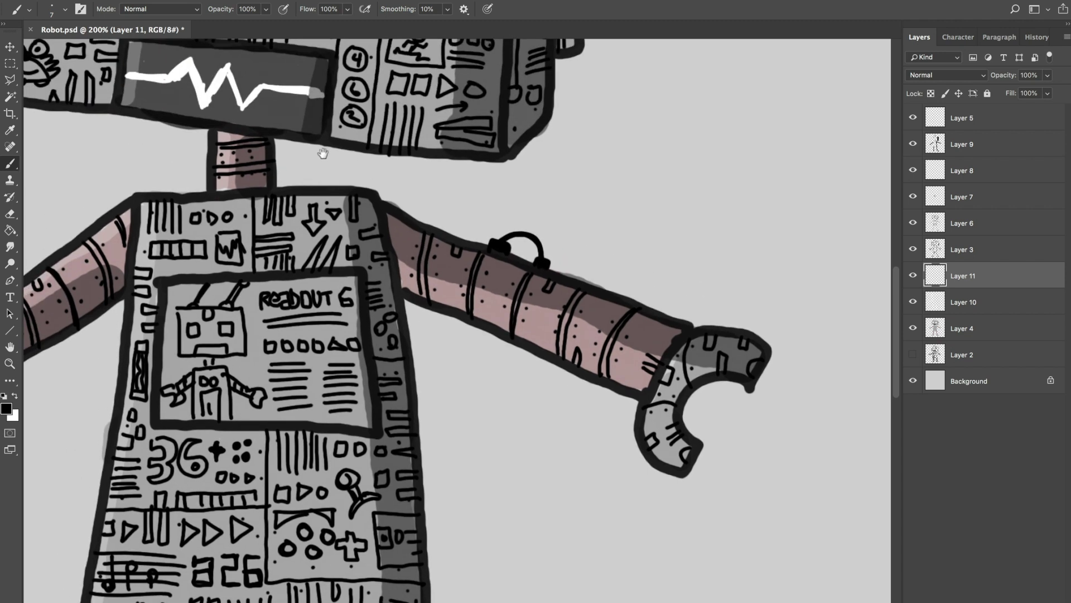
Step: Draw short black pegs on the body's right-hand shoulder and along the left-hand arm
{"action": "mouse_move", "coordinate": [297, 170]}
{"action": "left_mouse_down"}
{"action": "mouse_move", "coordinate": [299, 159]}
{"action": "mouse_move", "coordinate": [307, 186]}
{"action": "mouse_move", "coordinate": [324, 172]}
{"action": "left_mouse_up"}
{"action": "left_click_drag", "start_coordinate": [380, 210], "coordinate": [603, 202]}
{"action": "mouse_move", "coordinate": [190, 277]}
{"action": "left_mouse_down"}
{"action": "mouse_move", "coordinate": [200, 289]}
{"action": "mouse_move", "coordinate": [219, 253]}
{"action": "mouse_move", "coordinate": [226, 276]}
{"action": "left_mouse_up"}
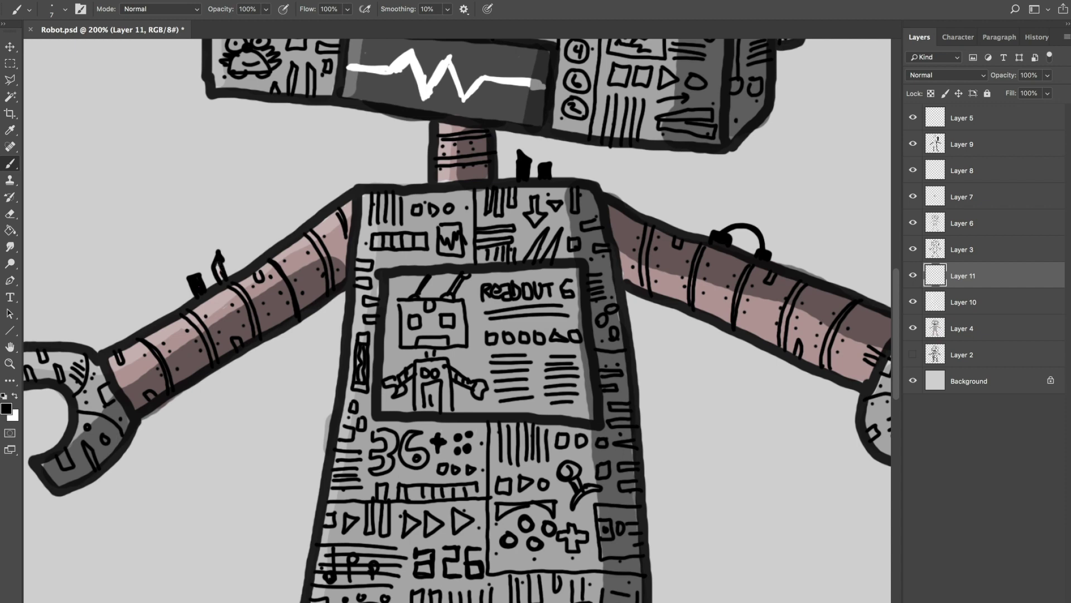
{"action": "left_click_drag", "start_coordinate": [362, 327], "coordinate": [367, 240]}
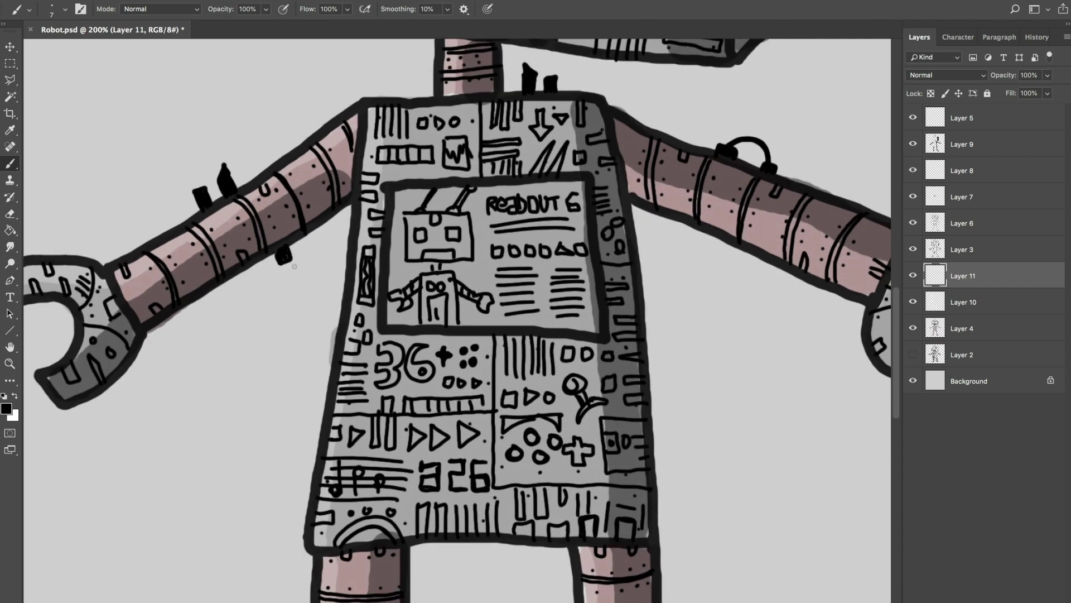
Step: Add small pegs and knobs around the head's outline, with a dangling knob and a looped wire under its lower edge
{"action": "scroll", "coordinate": [294, 266], "scroll_direction": "up", "scroll_amount": 10}
{"action": "left_click_drag", "start_coordinate": [185, 346], "coordinate": [220, 351]}
{"action": "scroll", "coordinate": [393, 372], "scroll_direction": "down", "scroll_amount": 3}
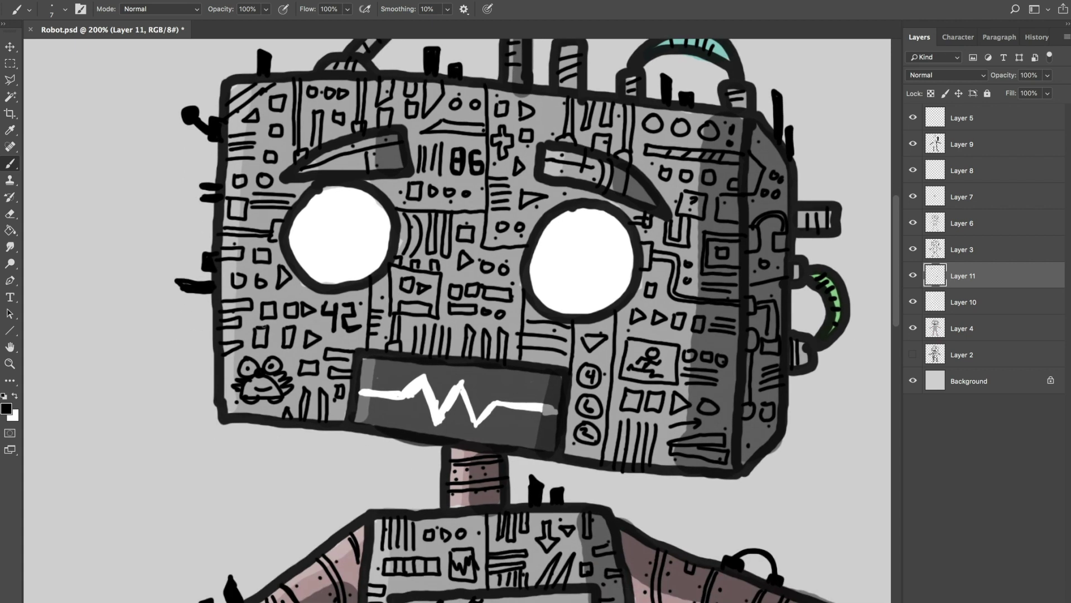
{"action": "left_click_drag", "start_coordinate": [211, 322], "coordinate": [216, 342]}
{"action": "mouse_move", "coordinate": [261, 445]}
{"action": "left_mouse_down"}
{"action": "mouse_move", "coordinate": [292, 429]}
{"action": "mouse_move", "coordinate": [317, 450]}
{"action": "mouse_move", "coordinate": [323, 433]}
{"action": "left_mouse_up"}
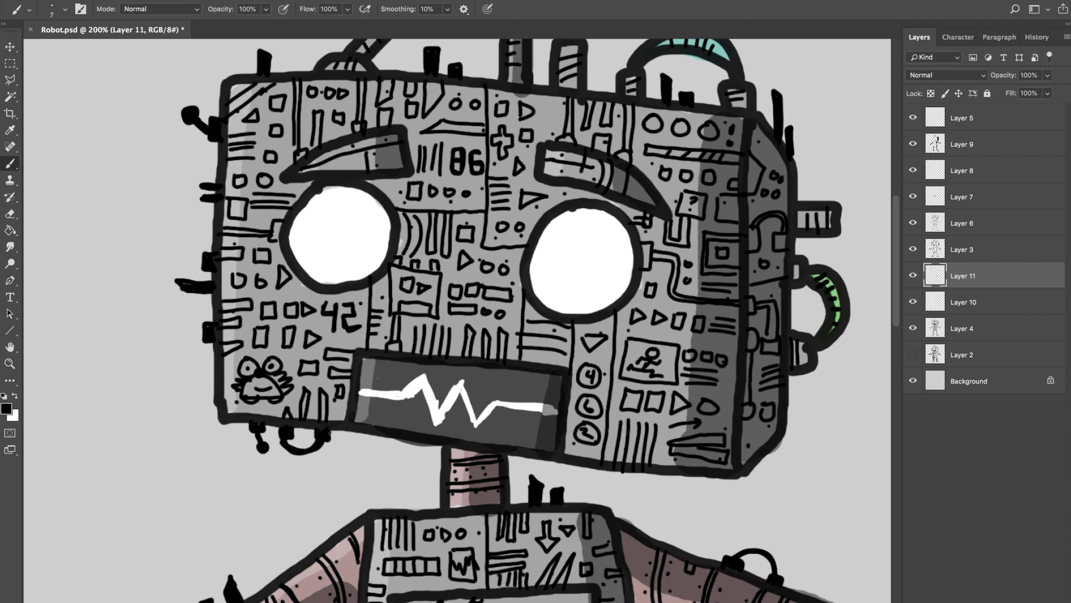
{"action": "scroll", "coordinate": [520, 429], "scroll_direction": "down", "scroll_amount": 5}
{"action": "scroll", "coordinate": [519, 429], "scroll_direction": "right", "scroll_amount": 4}
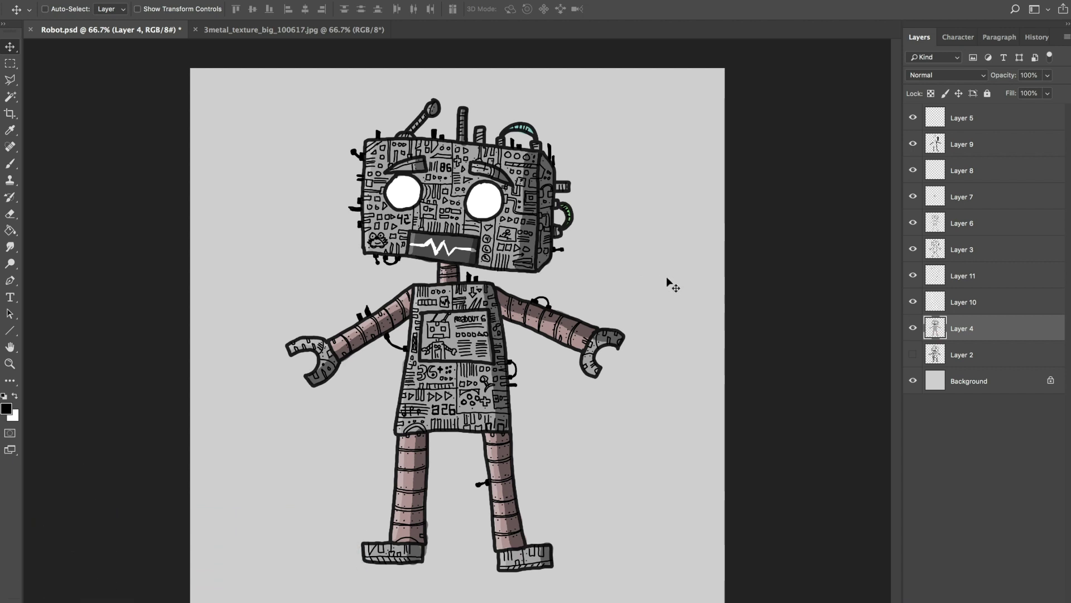
Step: Copy the 3metal_texture_big_100617.jpg image into Robot.psd as a layer directly above the flat-color Layer 4
{"action": "left_click", "coordinate": [342, 30]}
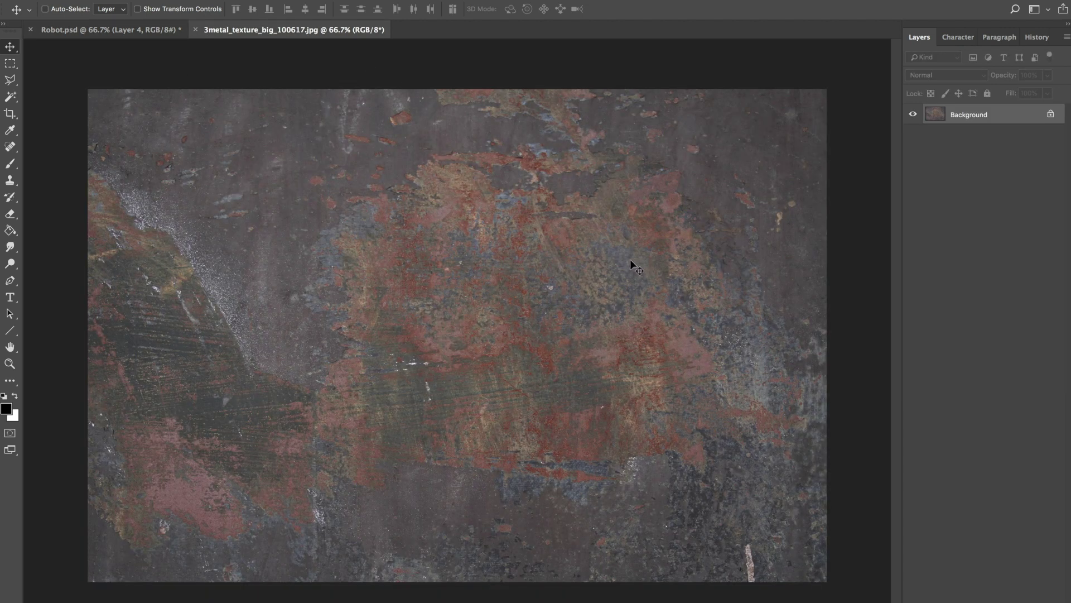
{"action": "left_click_drag", "start_coordinate": [630, 259], "coordinate": [365, 251]}
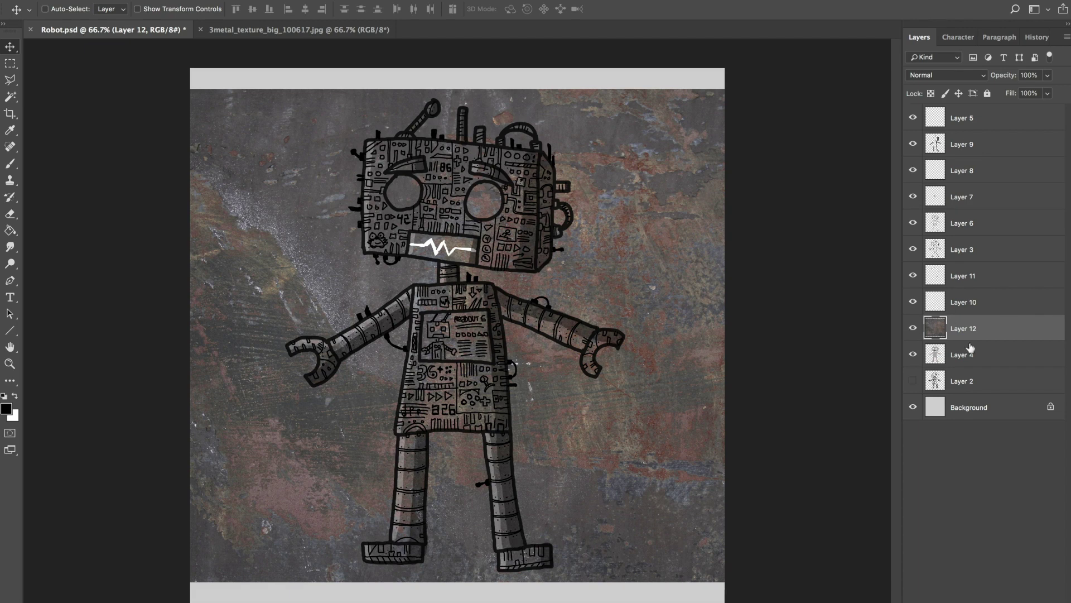
Step: Check the flat-color Layer 4 with the texture hidden, and select the empty area around the robot on it with the Magic Wand
{"action": "left_click", "coordinate": [987, 362]}
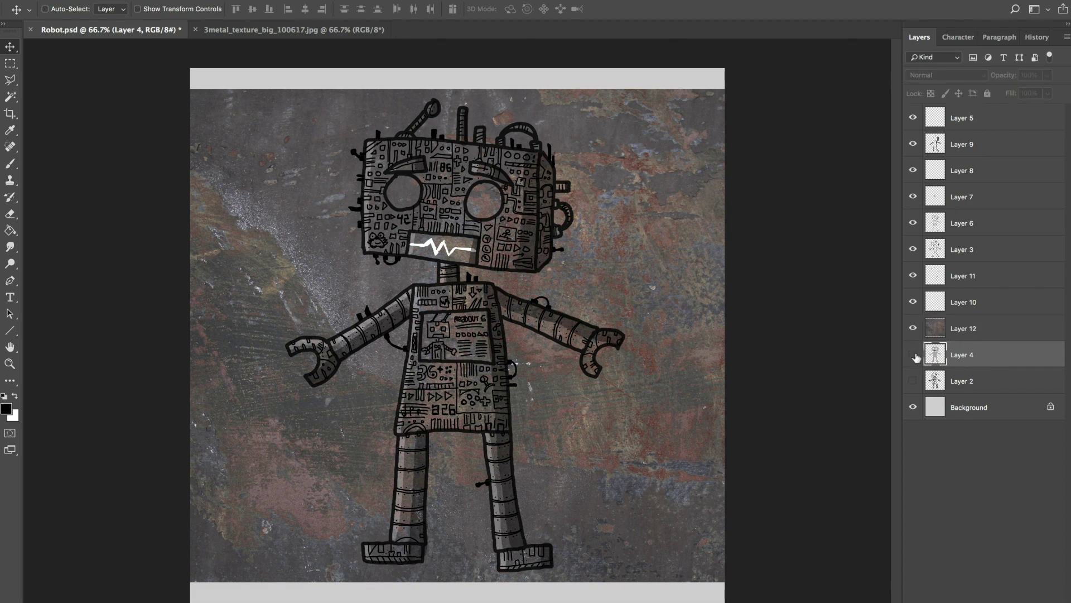
{"action": "left_click", "coordinate": [912, 329]}
{"action": "left_click", "coordinate": [914, 355]}
{"action": "left_click", "coordinate": [914, 355]}
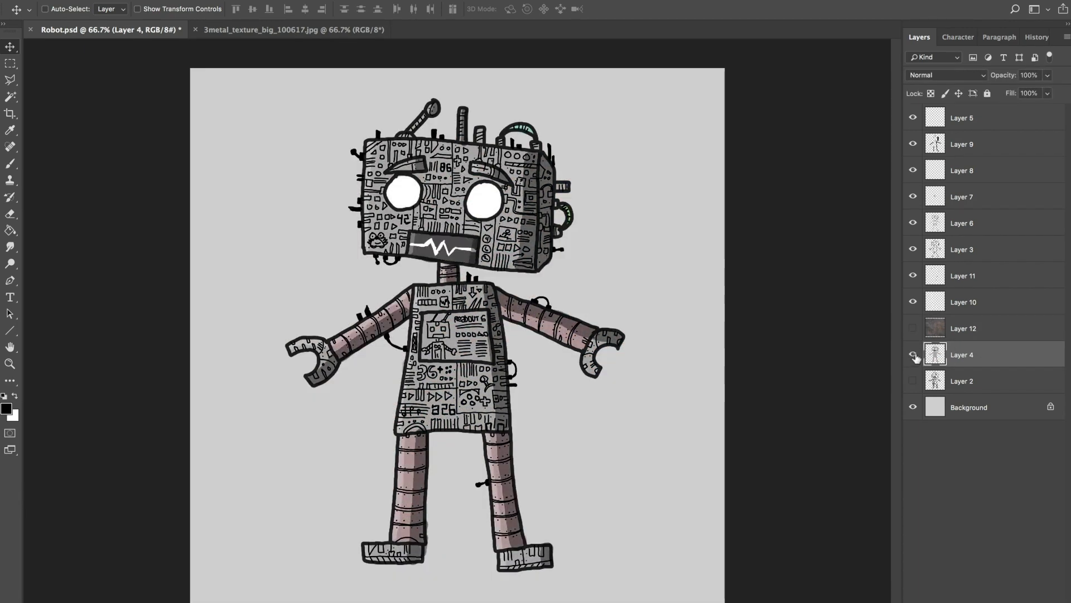
{"action": "left_click", "coordinate": [913, 356]}
{"action": "left_click", "coordinate": [913, 355]}
{"action": "left_click", "coordinate": [913, 329]}
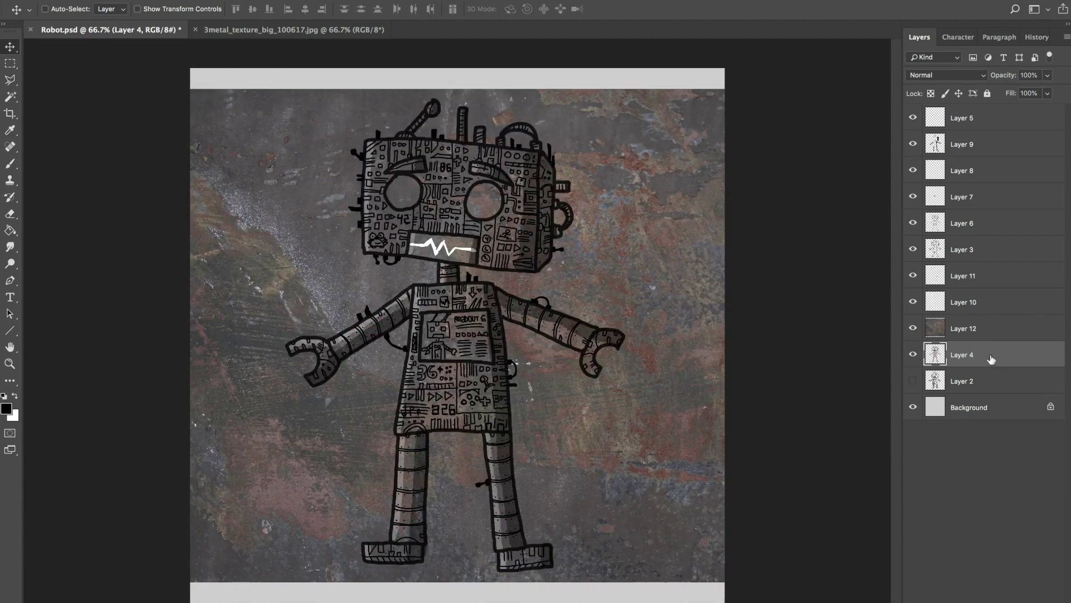
{"action": "left_click", "coordinate": [11, 97]}
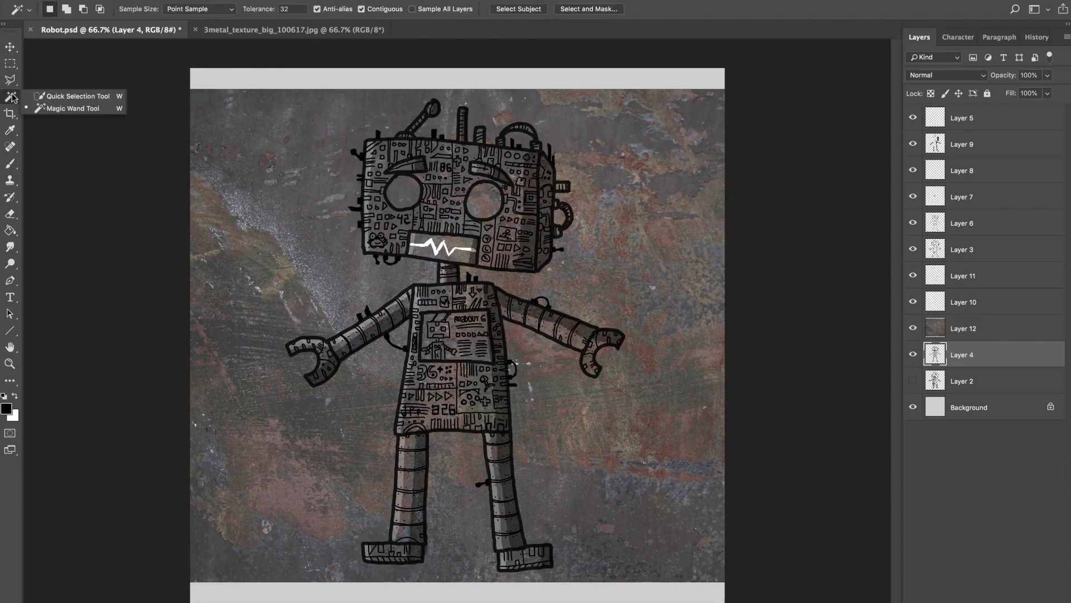
{"action": "left_click", "coordinate": [344, 236]}
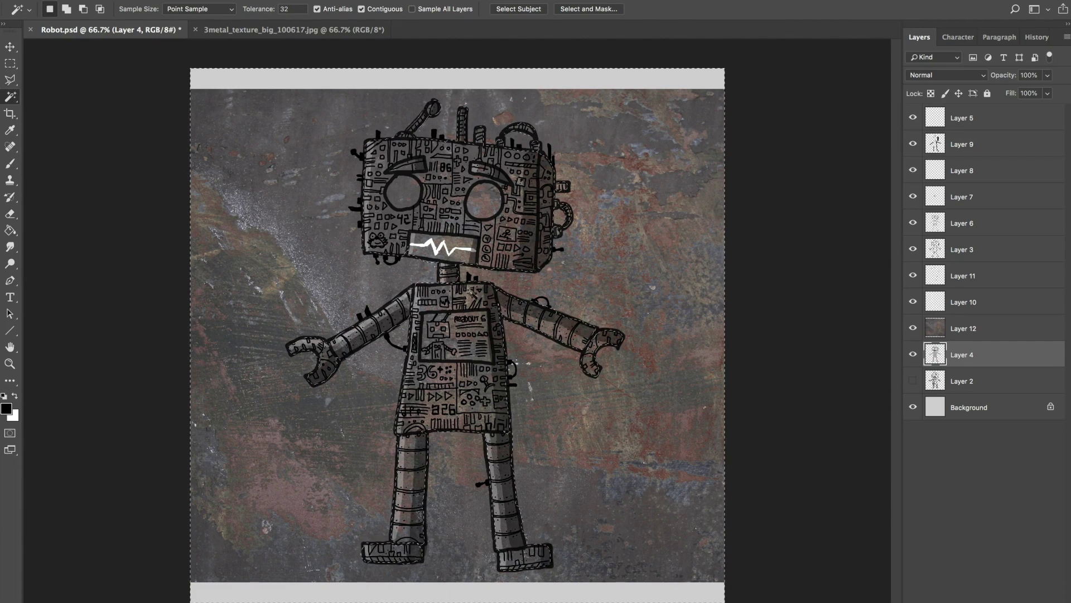
Step: Delete the metal texture outside the robot's silhouette on Layer 12 and clear the selection
{"action": "left_click", "coordinate": [995, 330]}
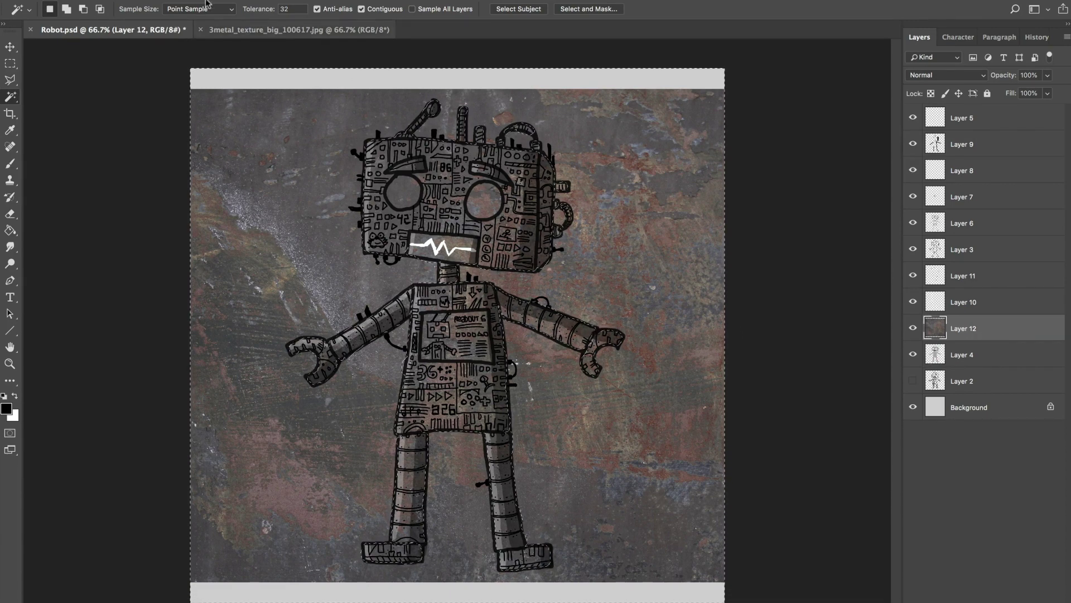
{"action": "left_click", "coordinate": [142, 0]}
{"action": "left_click", "coordinate": [147, 55]}
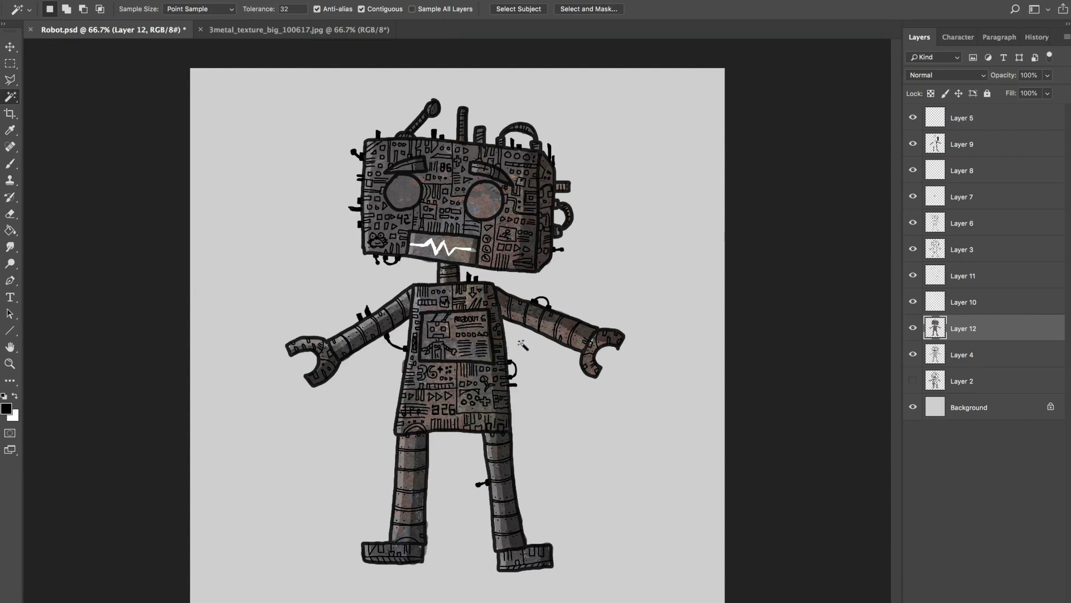
Step: Try the metal texture layer at reduced opacity, and in Overlay blend mode at 100%, comparing it shown and hidden
{"action": "left_click_drag", "start_coordinate": [1048, 75], "coordinate": [1030, 102]}
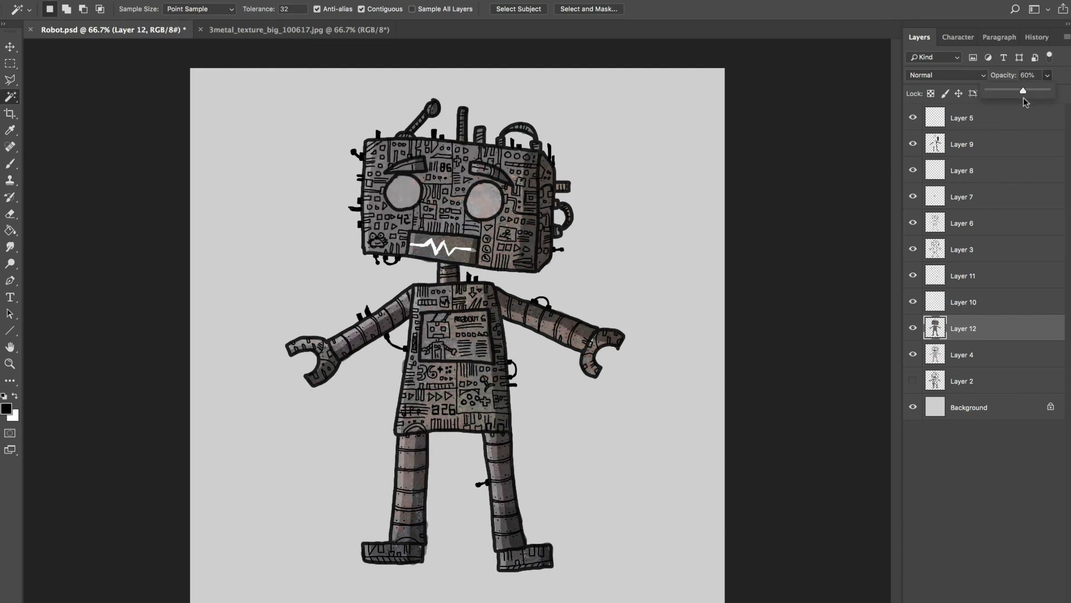
{"action": "left_click_drag", "start_coordinate": [1037, 100], "coordinate": [1055, 100]}
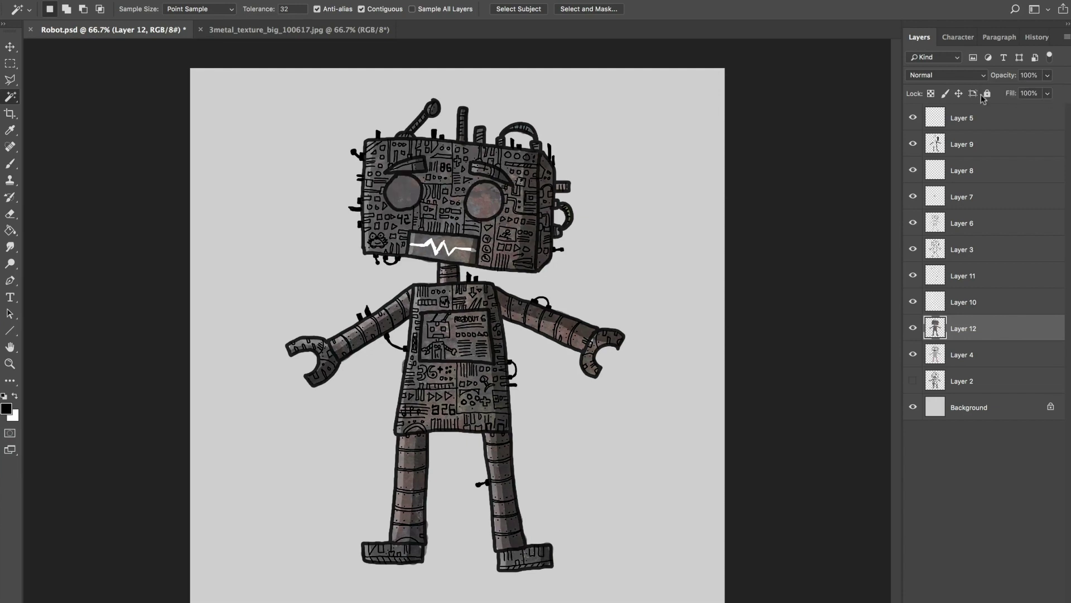
{"action": "left_click", "coordinate": [949, 75]}
{"action": "scroll", "coordinate": [927, 218], "scroll_direction": "down", "scroll_amount": 2}
{"action": "left_click", "coordinate": [924, 188]}
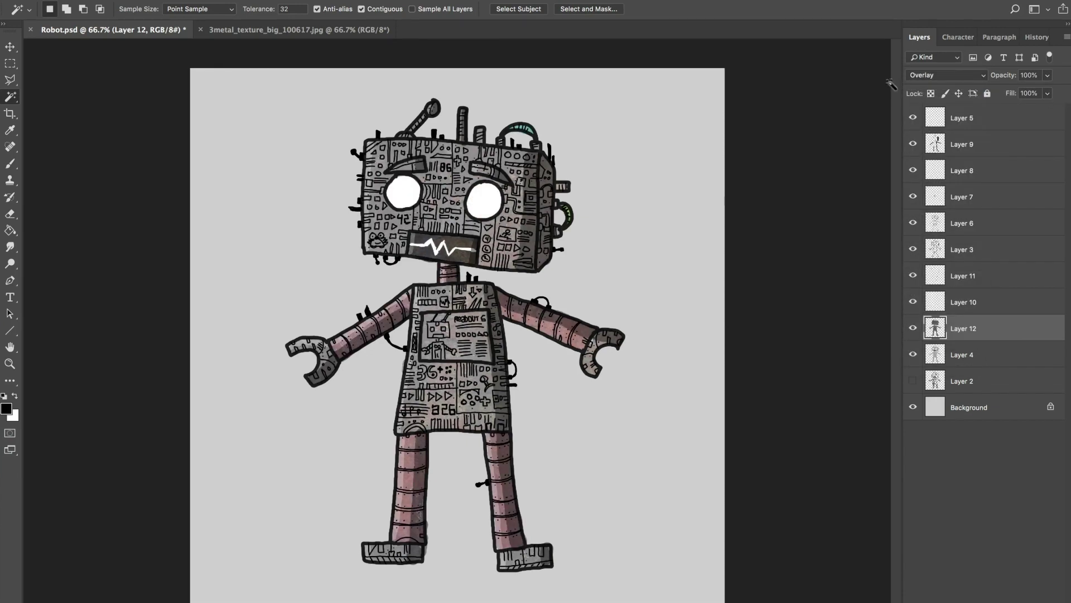
{"action": "left_click", "coordinate": [914, 331]}
{"action": "left_click", "coordinate": [914, 330]}
{"action": "left_click", "coordinate": [914, 330]}
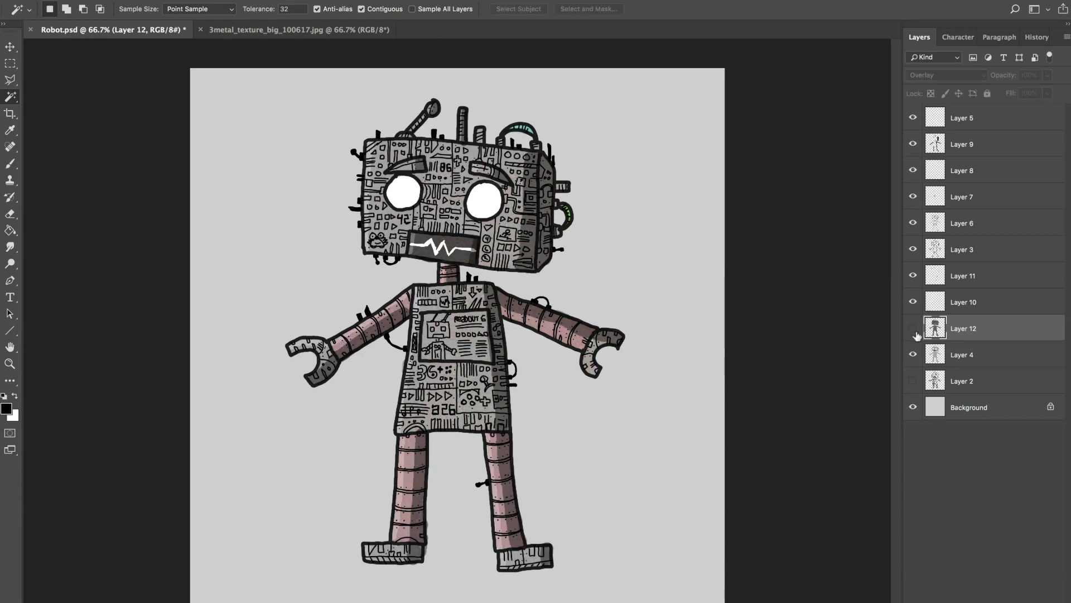
{"action": "left_click", "coordinate": [913, 331]}
Step: Try Soft Light on the metal texture layer and settle on the Hard Light blend mode
{"action": "left_click", "coordinate": [951, 76]}
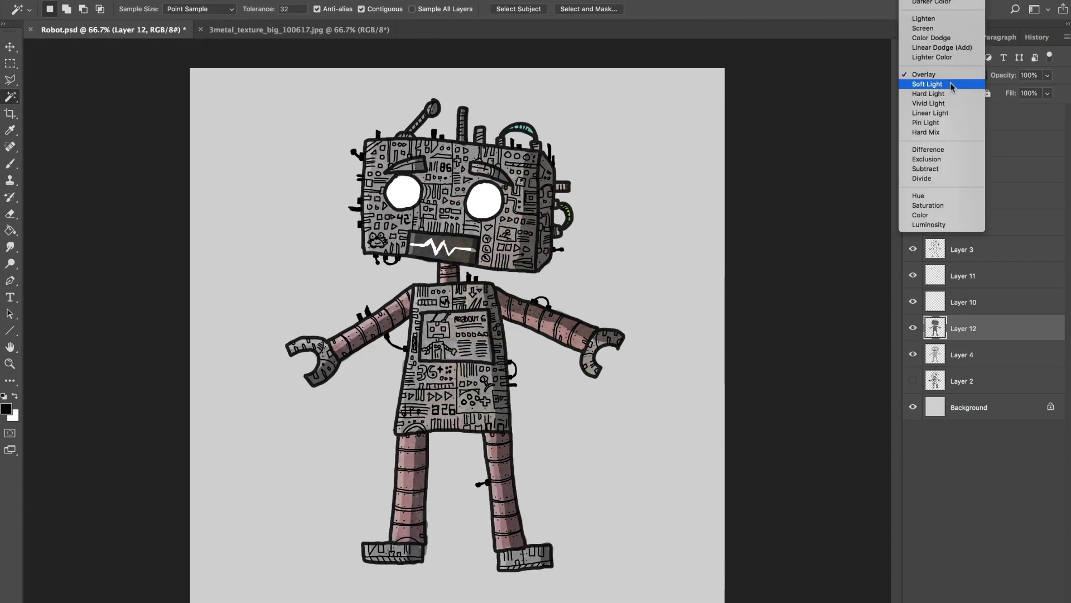
{"action": "left_click", "coordinate": [949, 84]}
{"action": "left_click", "coordinate": [952, 76]}
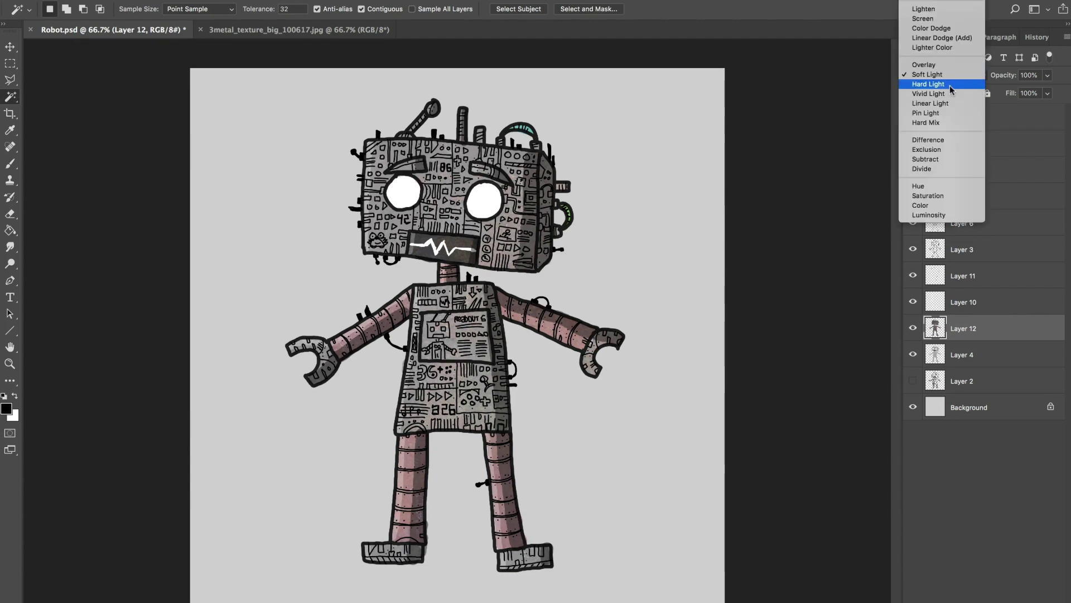
{"action": "left_click", "coordinate": [947, 84]}
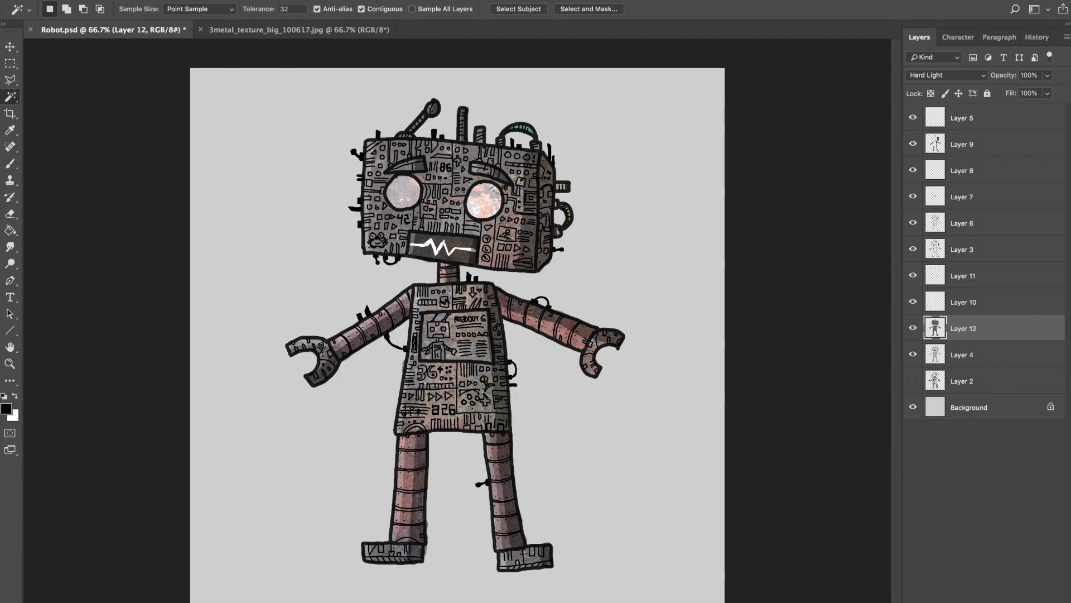
{"action": "left_click", "coordinate": [352, 32]}
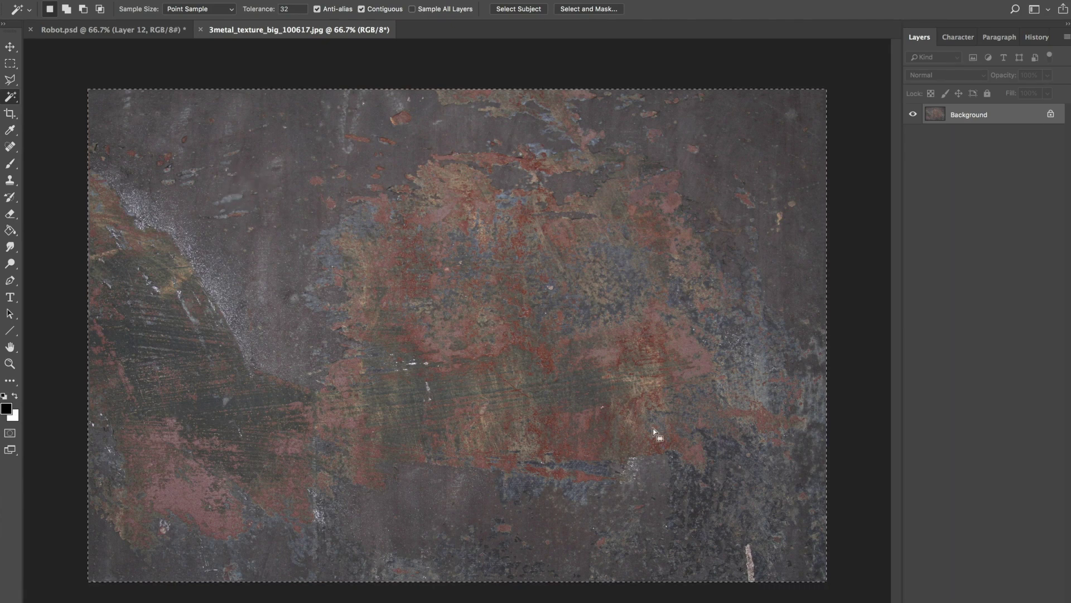
{"action": "left_click", "coordinate": [160, 35]}
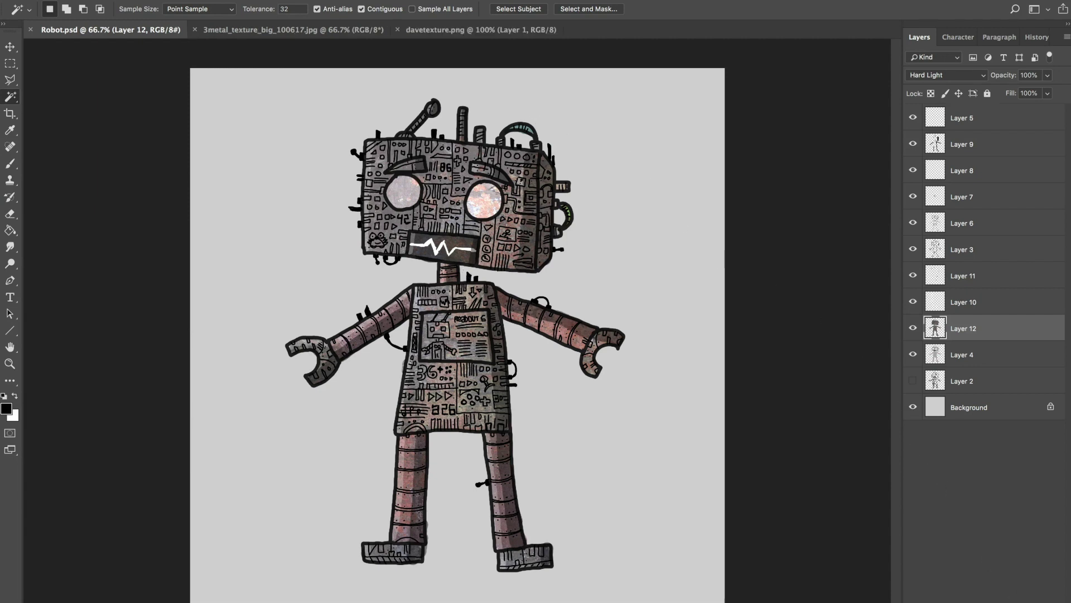
Step: On a new layer directly above the metal texture, draw small circles on the head with the Hard Mechanical 3 pixels brush
{"action": "key", "text": "super+shift+alt+n"}
{"action": "left_click", "coordinate": [15, 167]}
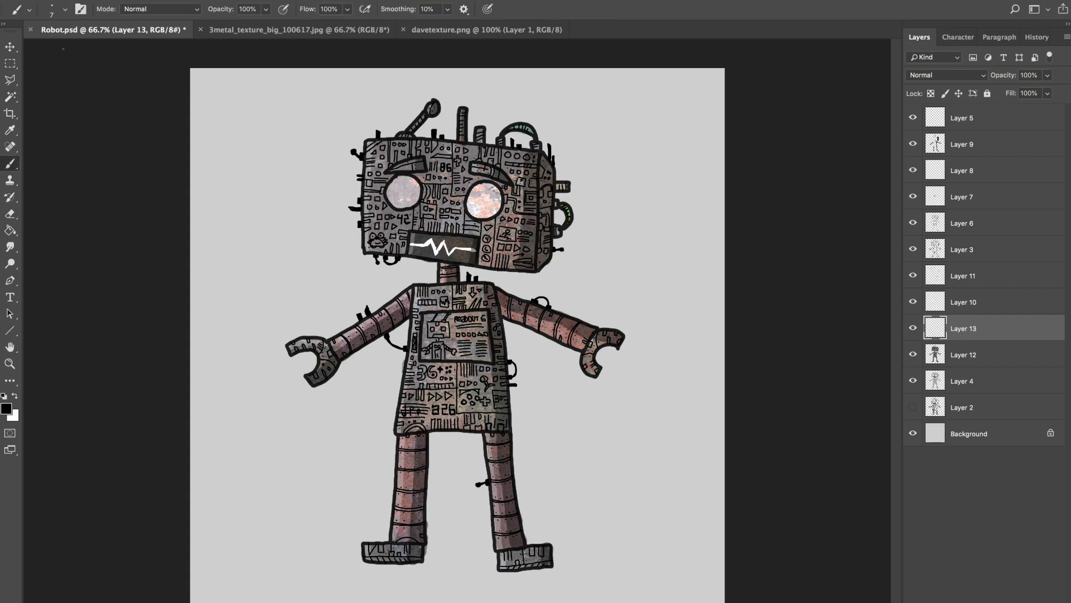
{"action": "left_click", "coordinate": [65, 8]}
{"action": "left_click", "coordinate": [118, 166]}
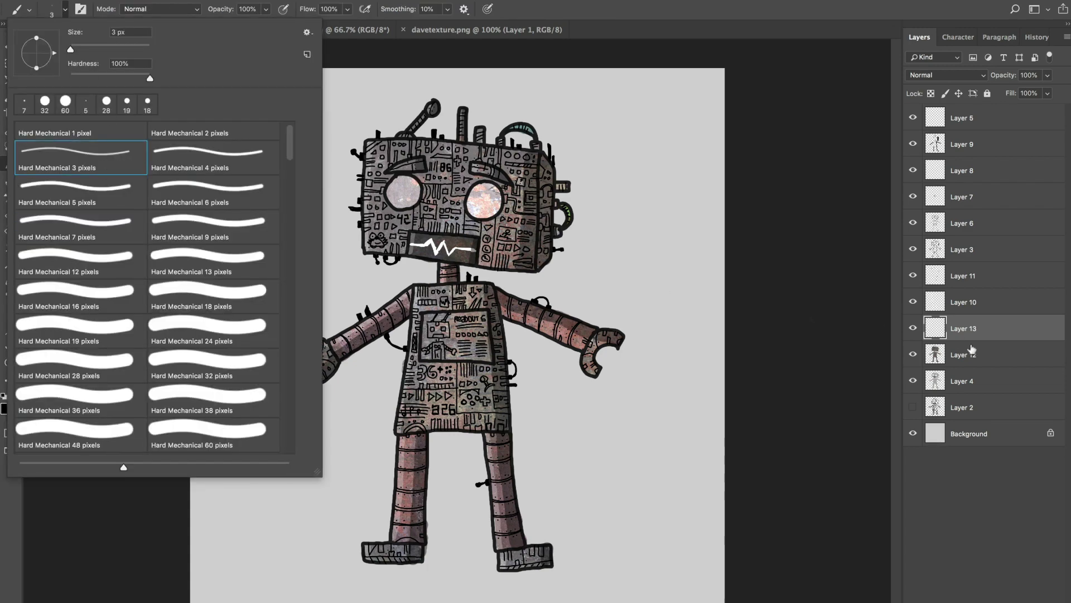
{"action": "left_click", "coordinate": [973, 323]}
{"action": "key", "text": "super+plus"}
{"action": "key", "text": "super+plus"}
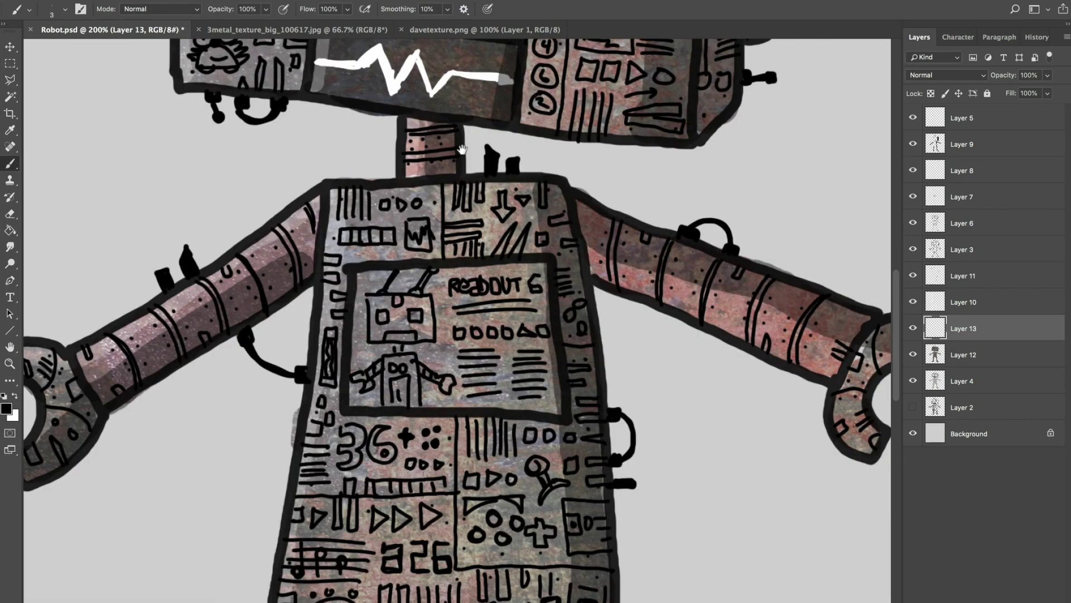
{"action": "left_click_drag", "start_coordinate": [462, 150], "coordinate": [364, 355]}
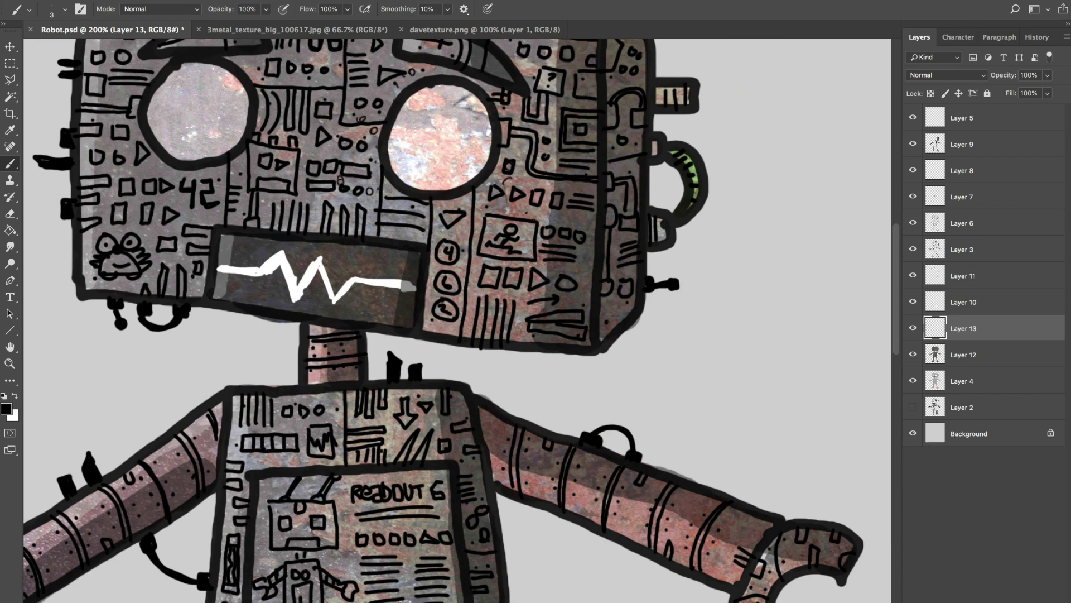
Step: Set the opacity of the small circles' Layer 13 to 40% and compare it shown and hidden
{"action": "left_click_drag", "start_coordinate": [1049, 78], "coordinate": [1012, 110]}
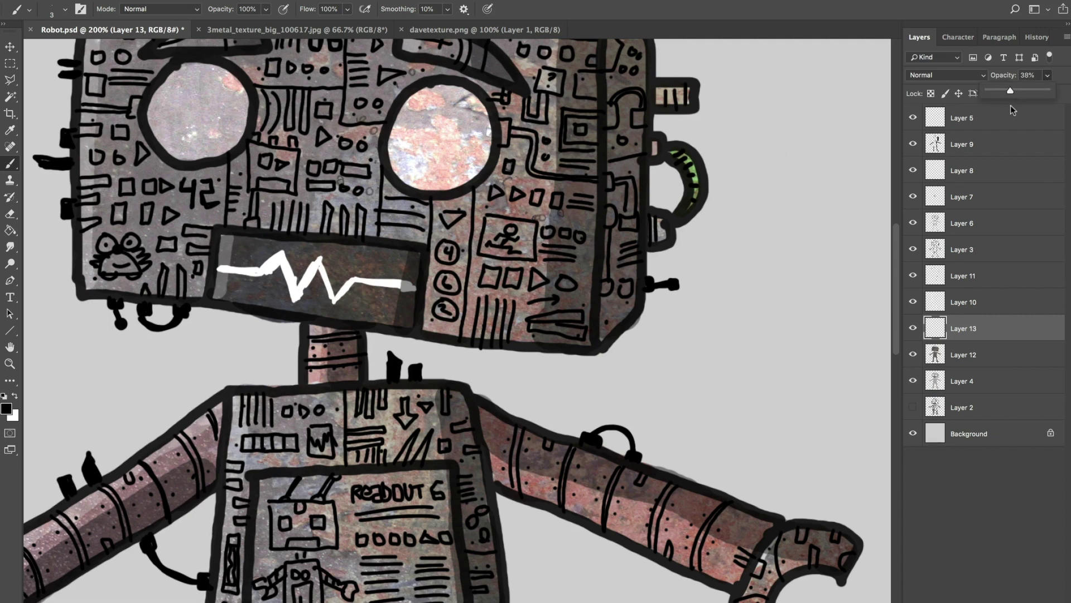
{"action": "left_click", "coordinate": [915, 330]}
{"action": "left_click", "coordinate": [915, 330]}
{"action": "left_click", "coordinate": [915, 331]}
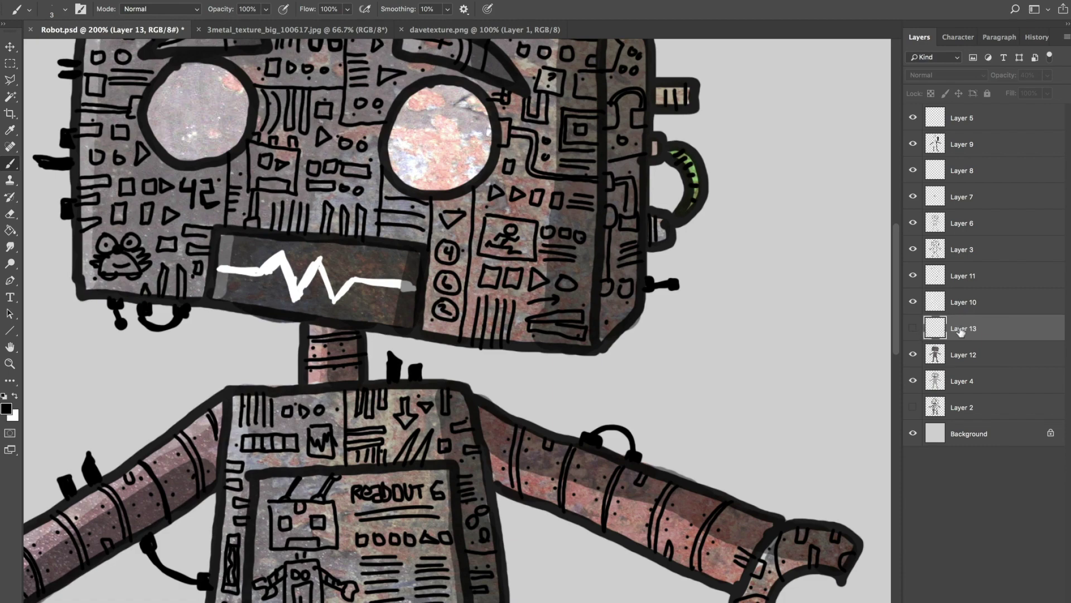
{"action": "left_click", "coordinate": [914, 328]}
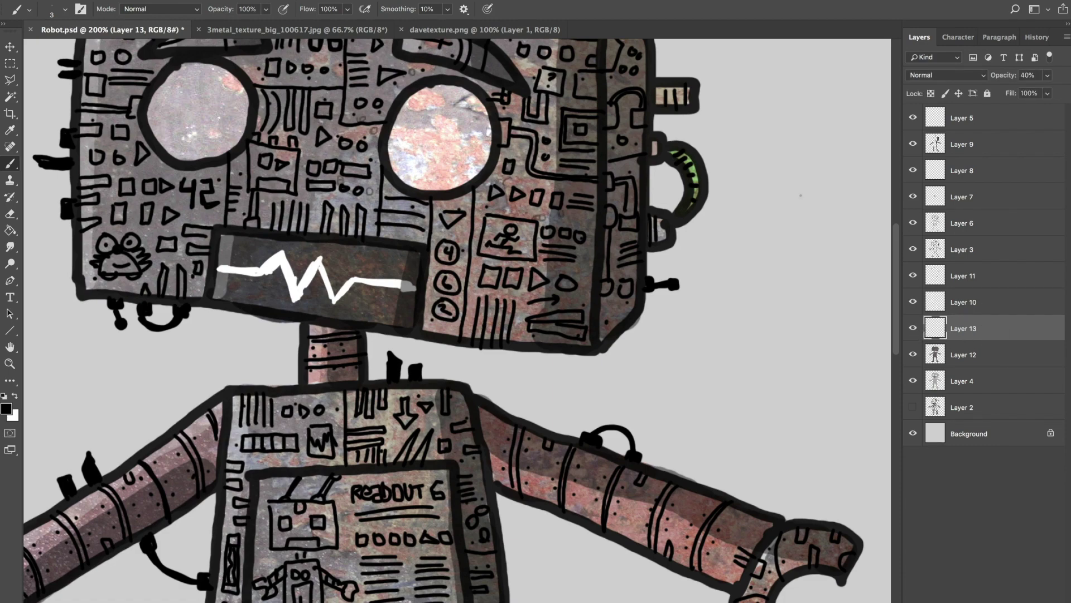
Step: Copy the speckle artwork from davetexture.png, close that file, and paste it into Robot.psd above Layer 13
{"action": "left_click", "coordinate": [494, 32]}
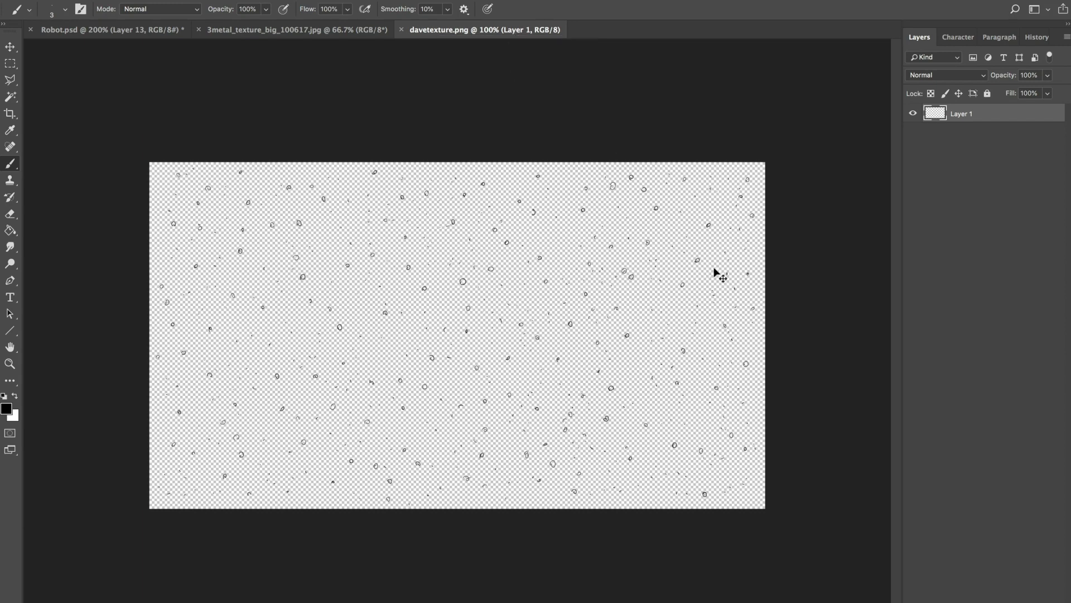
{"action": "key", "text": "Delete"}
{"action": "key", "text": "super+w"}
{"action": "left_click", "coordinate": [482, 198]}
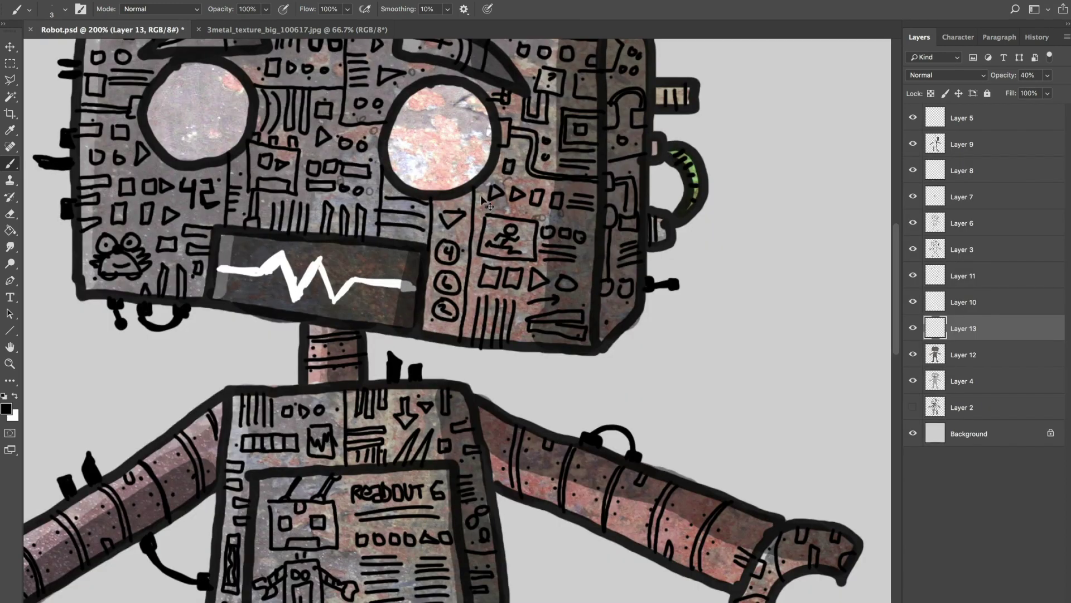
{"action": "key", "text": "super+v"}
{"action": "key", "text": "super+0"}
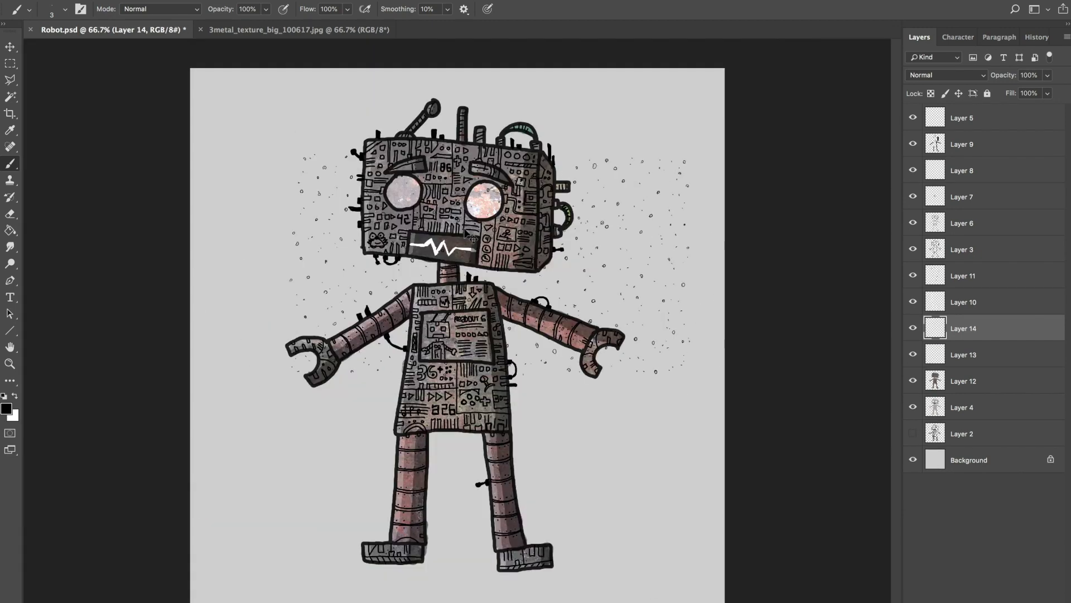
Step: Place the pasted speckles over the robot's head, rotated about -2.9°, and put a duplicate over its lower half
{"action": "key", "text": "super+t"}
{"action": "left_click_drag", "start_coordinate": [741, 199], "coordinate": [765, 211]}
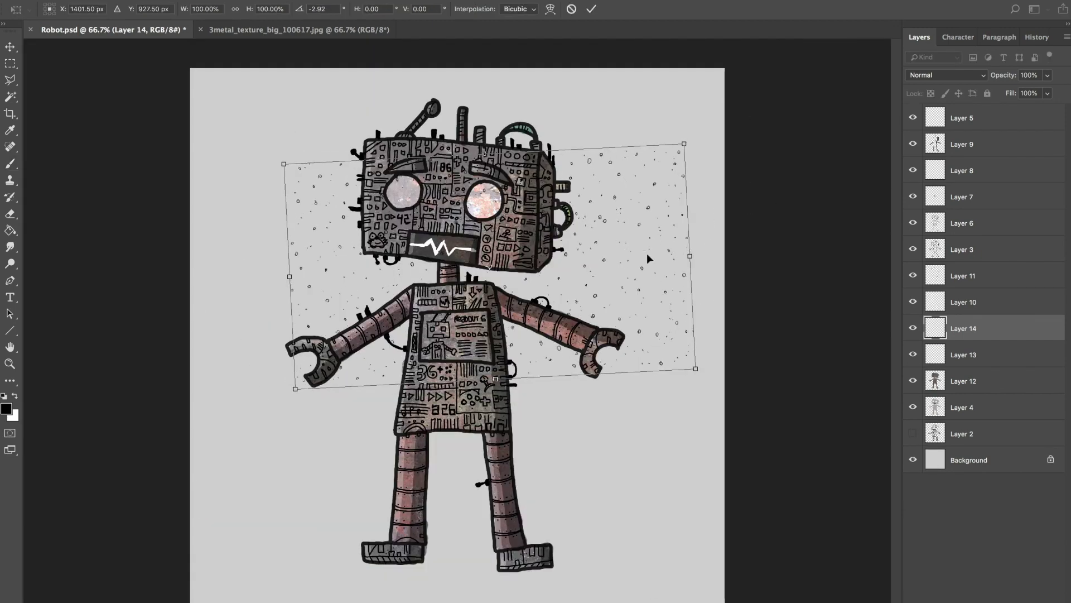
{"action": "left_click_drag", "start_coordinate": [647, 253], "coordinate": [608, 201]}
{"action": "key", "text": "Return"}
{"action": "key", "text": "b"}
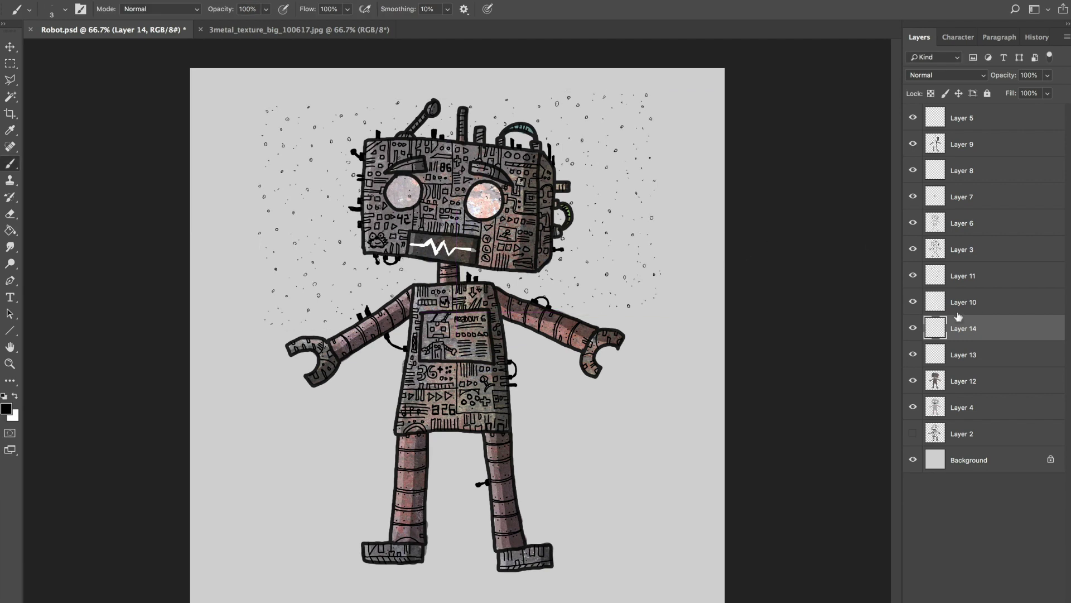
{"action": "key", "text": "v"}
{"action": "left_click_drag", "start_coordinate": [611, 277], "coordinate": [622, 490]}
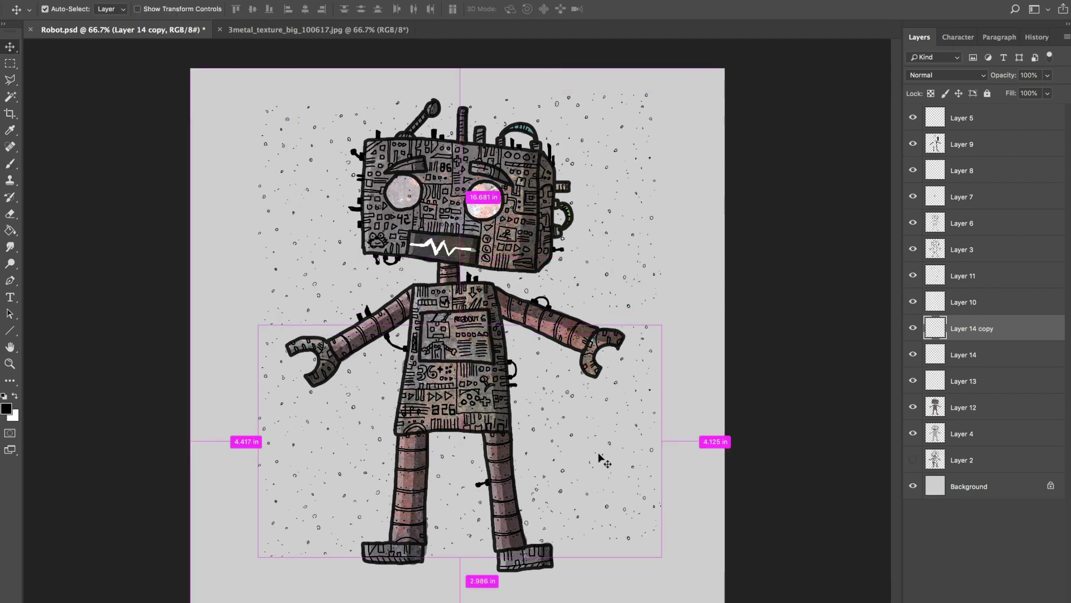
Step: Try a third copy of the speckles over the robot's middle, scaled to about 66%
{"action": "left_click_drag", "start_coordinate": [602, 454], "coordinate": [576, 271]}
{"action": "key", "text": "ctrl+t"}
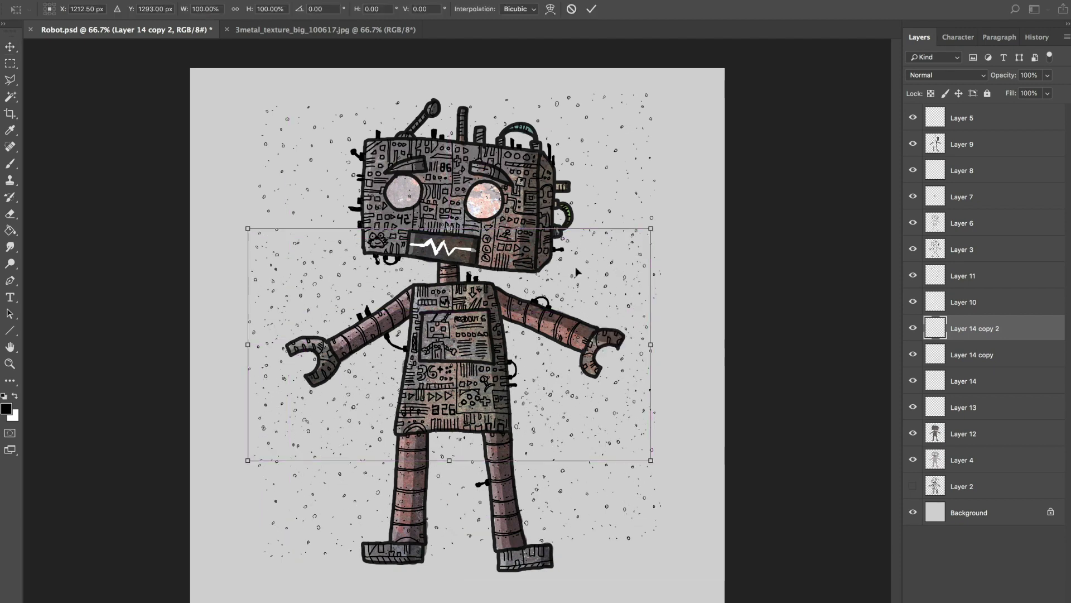
{"action": "left_click_drag", "start_coordinate": [653, 227], "coordinate": [604, 257]}
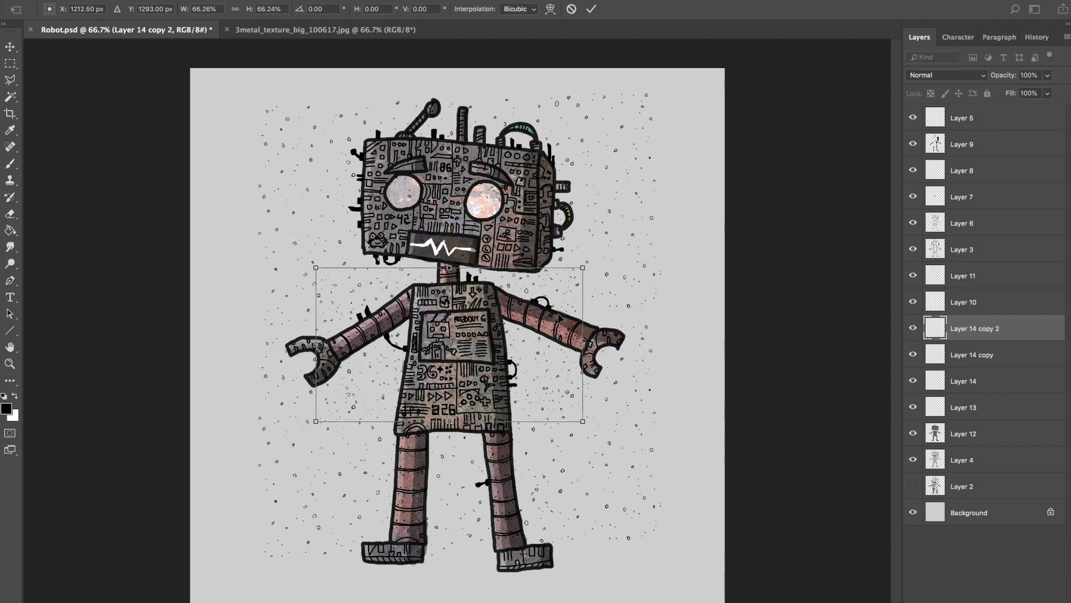
{"action": "key", "text": "Return"}
{"action": "left_click_drag", "start_coordinate": [539, 335], "coordinate": [598, 363]}
{"action": "key", "text": "BackSpace"}
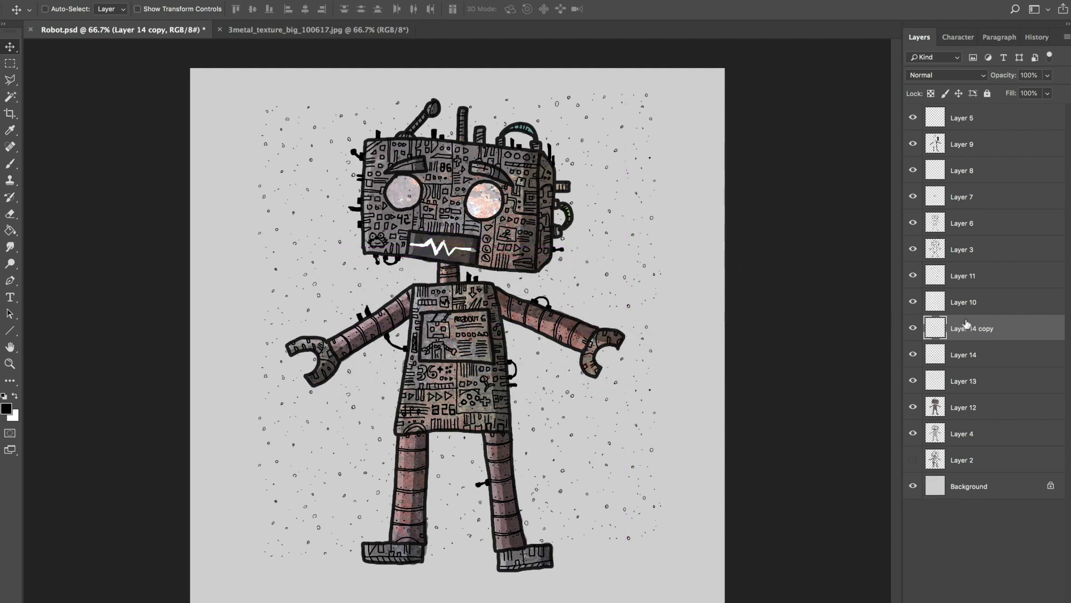
Step: Merge the two speckle layers and delete the speckles outside the robot, using a Magic Wand selection made on Layer 4
{"action": "left_click", "coordinate": [982, 360]}
{"action": "key", "text": "BackSpace"}
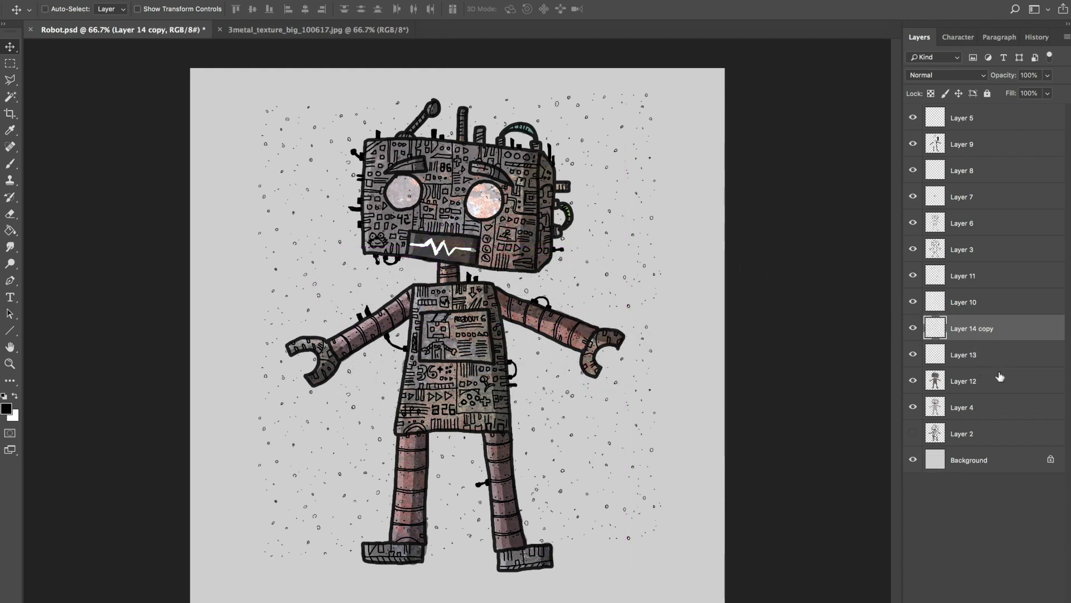
{"action": "left_click", "coordinate": [998, 385]}
{"action": "left_click", "coordinate": [999, 410]}
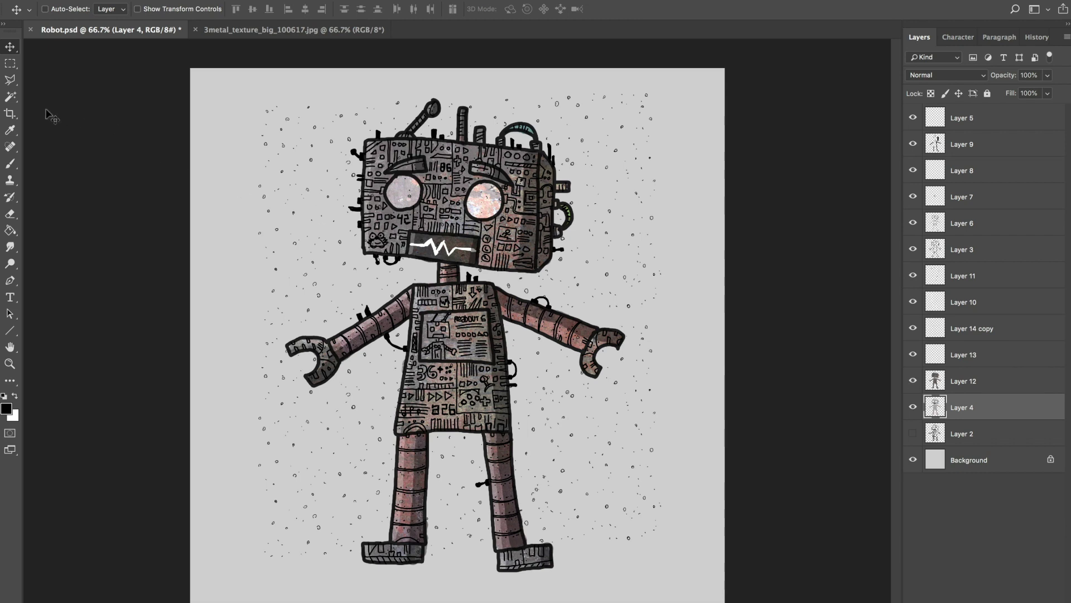
{"action": "left_click", "coordinate": [11, 97]}
{"action": "left_click", "coordinate": [298, 312]}
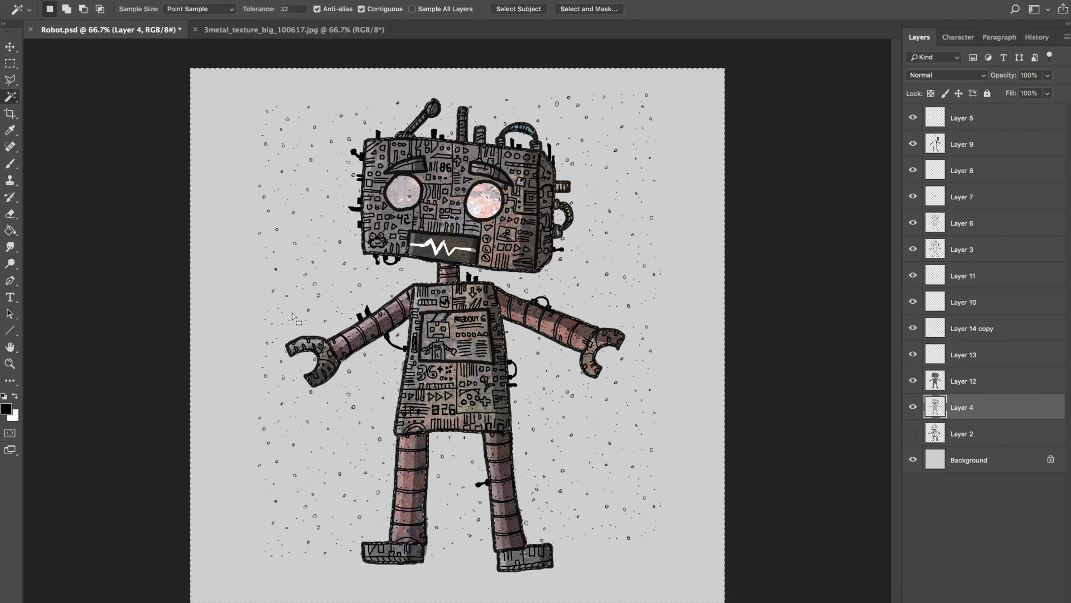
{"action": "left_click", "coordinate": [966, 329]}
{"action": "key", "text": "Delete"}
{"action": "key", "text": "ctrl+d"}
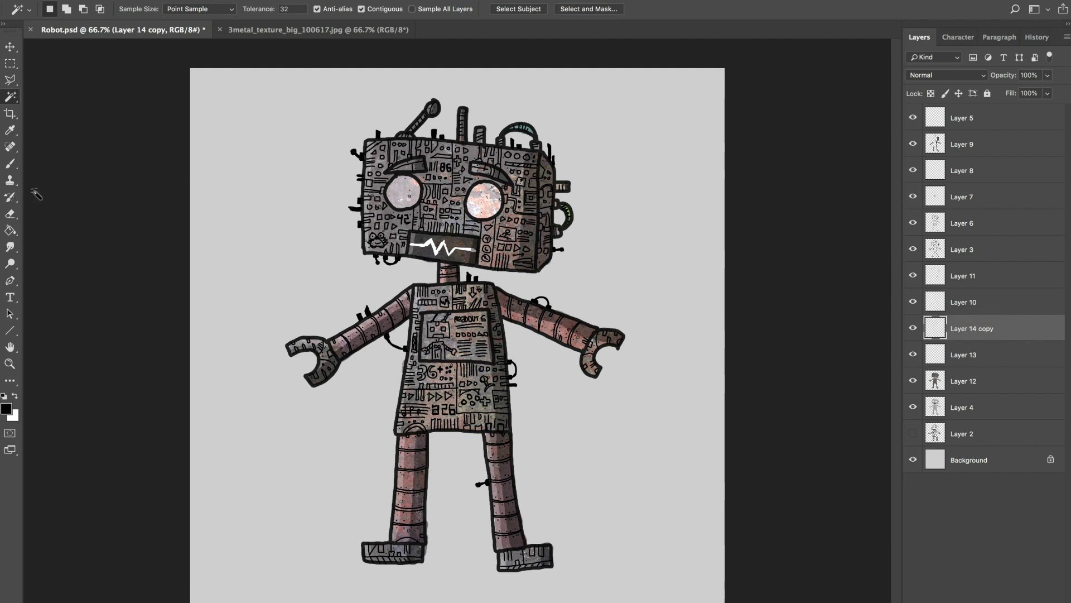
Step: Move the cyan striped image onto the robot's chest and scale it down around the readout screen
{"action": "left_click", "coordinate": [10, 214]}
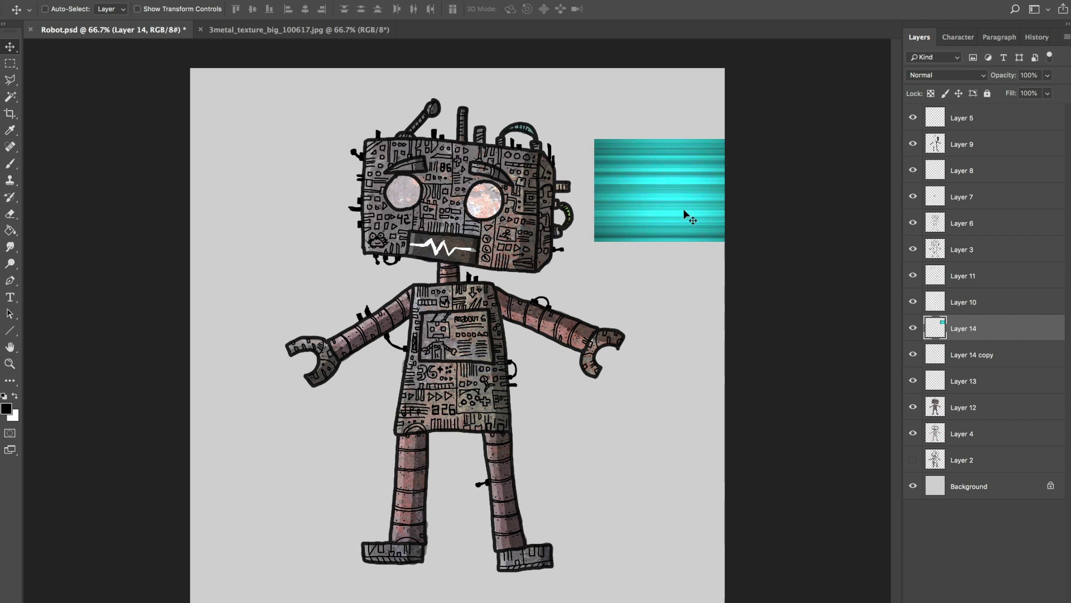
{"action": "left_click_drag", "start_coordinate": [688, 216], "coordinate": [475, 350]}
{"action": "key", "text": "ctrl+t"}
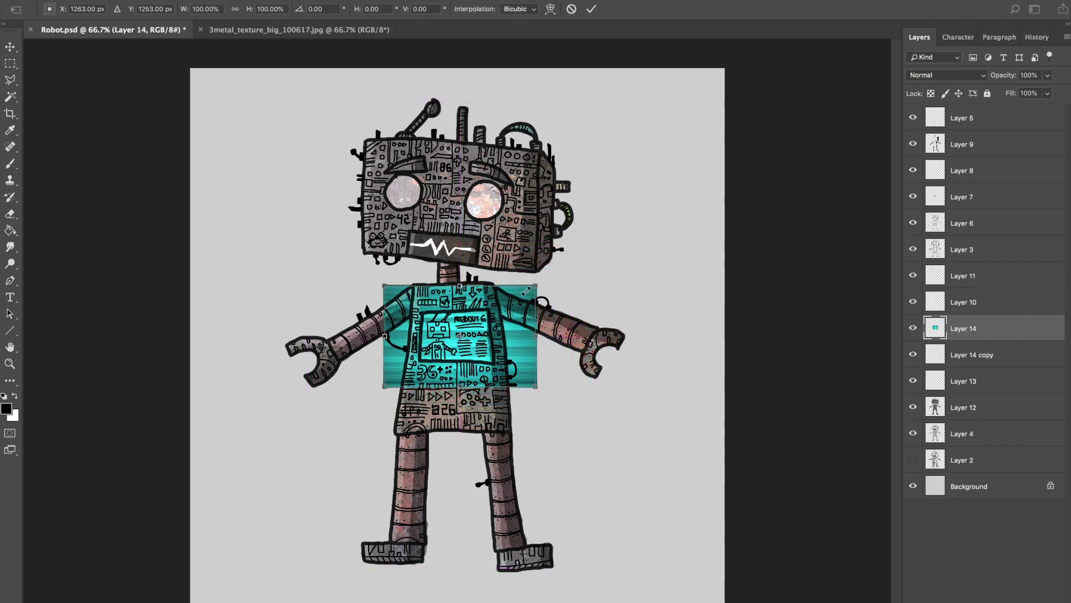
{"action": "left_click_drag", "start_coordinate": [537, 285], "coordinate": [514, 298]}
{"action": "key", "text": "Return"}
{"action": "left_click_drag", "start_coordinate": [506, 341], "coordinate": [499, 342]}
Step: Erase the cyan stripes outside the chest screen's frame with a 60 px eraser
{"action": "key", "text": "ctrl+plus"}
{"action": "key", "text": "ctrl+plus"}
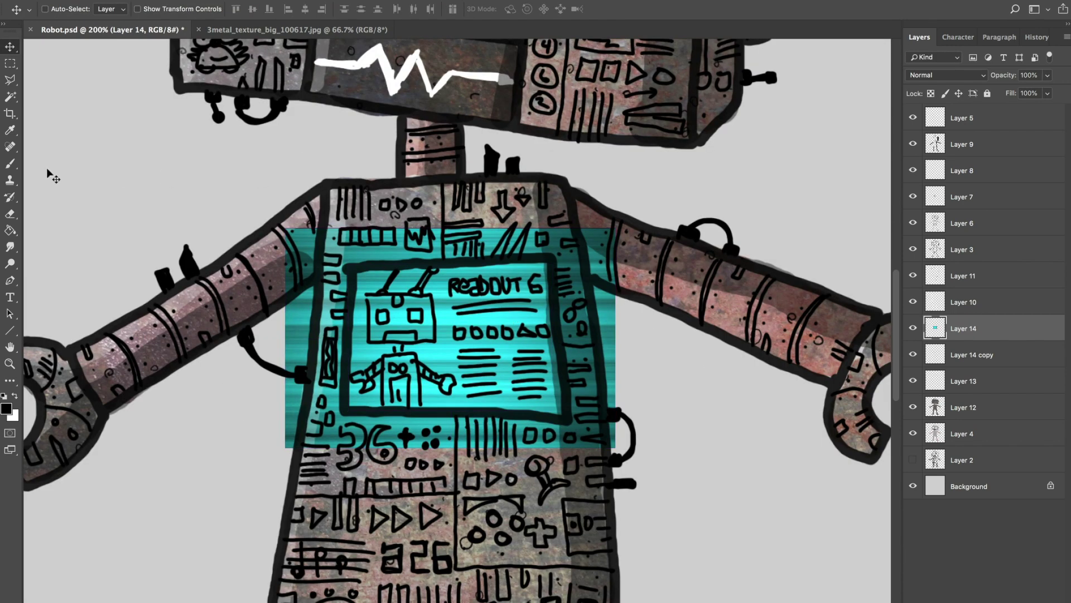
{"action": "left_click", "coordinate": [10, 214]}
{"action": "mouse_move", "coordinate": [317, 220]}
{"action": "left_mouse_down"}
{"action": "mouse_move", "coordinate": [316, 298]}
{"action": "mouse_move", "coordinate": [321, 253]}
{"action": "mouse_move", "coordinate": [318, 363]}
{"action": "mouse_move", "coordinate": [324, 355]}
{"action": "mouse_move", "coordinate": [290, 416]}
{"action": "left_mouse_up"}
{"action": "mouse_move", "coordinate": [293, 279]}
{"action": "left_mouse_down"}
{"action": "mouse_move", "coordinate": [341, 246]}
{"action": "mouse_move", "coordinate": [495, 242]}
{"action": "mouse_move", "coordinate": [563, 243]}
{"action": "mouse_move", "coordinate": [557, 249]}
{"action": "mouse_move", "coordinate": [592, 267]}
{"action": "mouse_move", "coordinate": [613, 242]}
{"action": "mouse_move", "coordinate": [621, 327]}
{"action": "mouse_move", "coordinate": [607, 421]}
{"action": "mouse_move", "coordinate": [545, 393]}
{"action": "mouse_move", "coordinate": [587, 421]}
{"action": "mouse_move", "coordinate": [584, 443]}
{"action": "mouse_move", "coordinate": [575, 416]}
{"action": "mouse_move", "coordinate": [374, 417]}
{"action": "mouse_move", "coordinate": [575, 447]}
{"action": "mouse_move", "coordinate": [478, 430]}
{"action": "left_mouse_up"}
Step: Set the cyan stripes layer (Layer 14) to Overlay at 60% opacity and save the file
{"action": "left_click", "coordinate": [949, 75]}
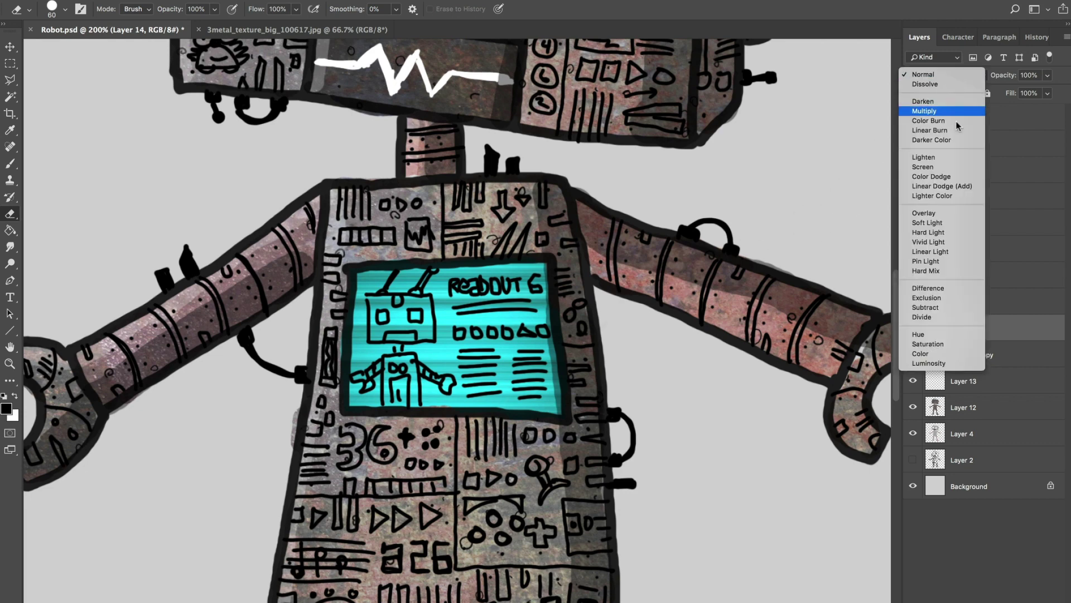
{"action": "left_click", "coordinate": [941, 221]}
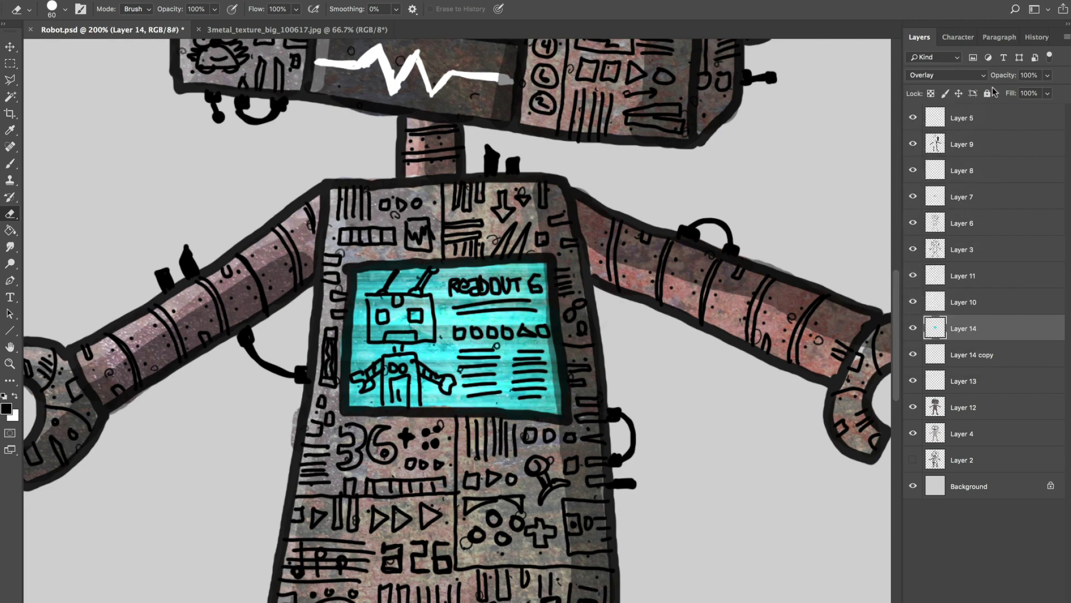
{"action": "left_click_drag", "start_coordinate": [1048, 75], "coordinate": [1027, 101]}
{"action": "key", "text": "ctrl+s"}
{"action": "key", "text": "ctrl+minus"}
{"action": "key", "text": "ctrl+minus"}
{"action": "key", "text": "ctrl+minus"}
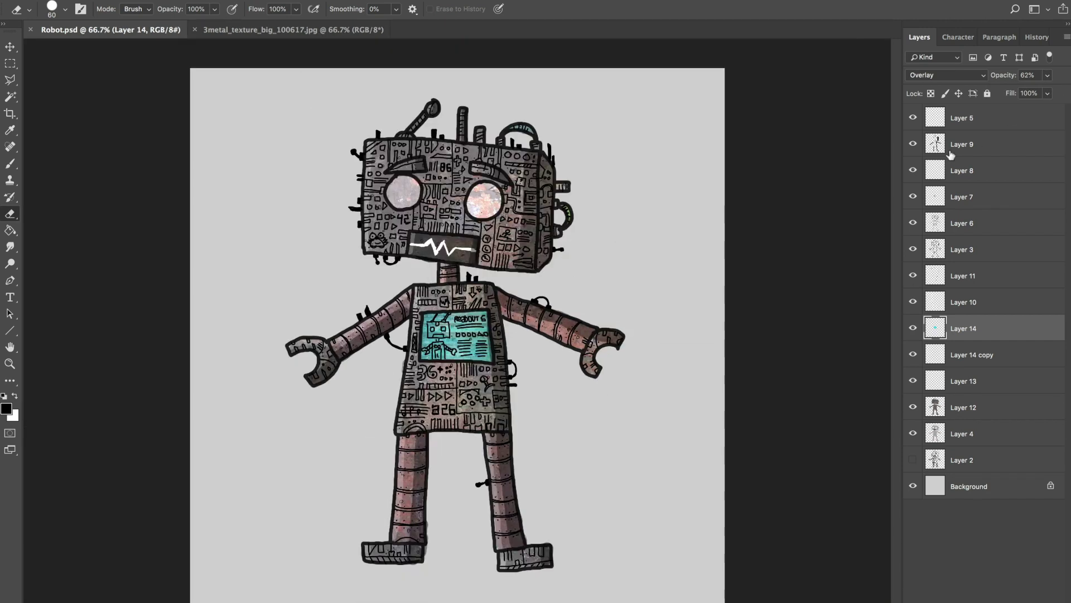
{"action": "left_click", "coordinate": [1047, 75]}
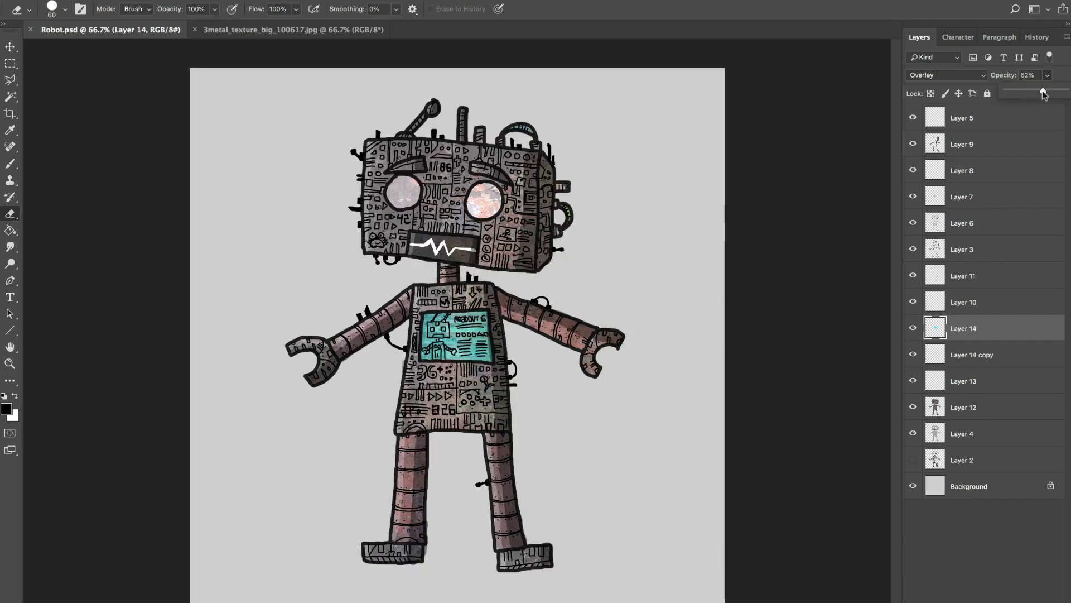
{"action": "mouse_move", "coordinate": [1043, 94]}
{"action": "left_mouse_down"}
{"action": "mouse_move", "coordinate": [1070, 94]}
{"action": "mouse_move", "coordinate": [1041, 96]}
{"action": "left_mouse_up"}
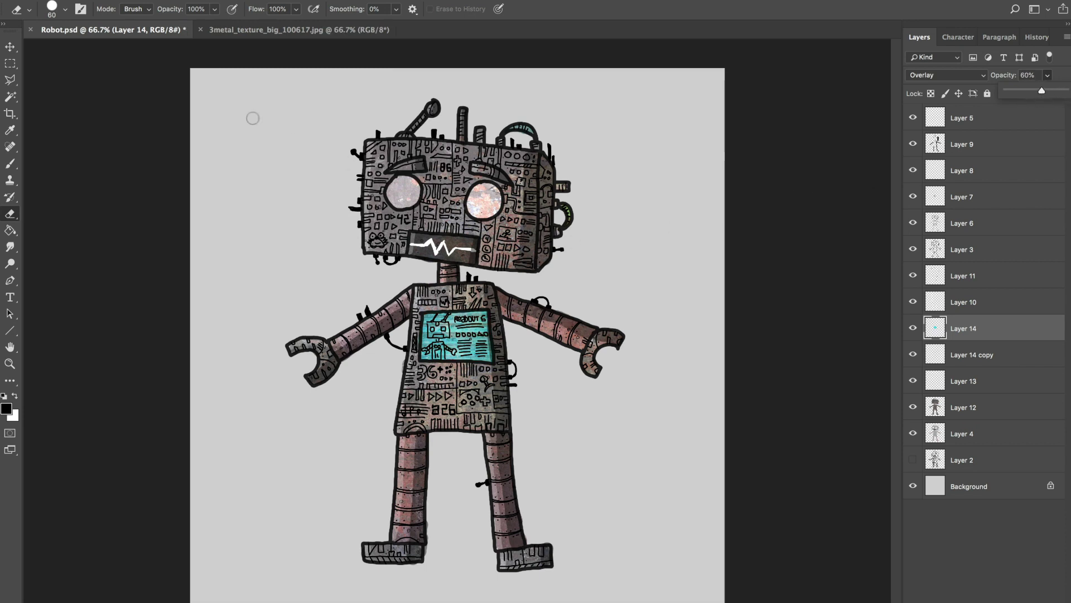
Step: Select the layer with the mouth's white zigzag line, lower its opacity to 73% and save the file
{"action": "left_click", "coordinate": [10, 47]}
{"action": "right_click", "coordinate": [434, 245]}
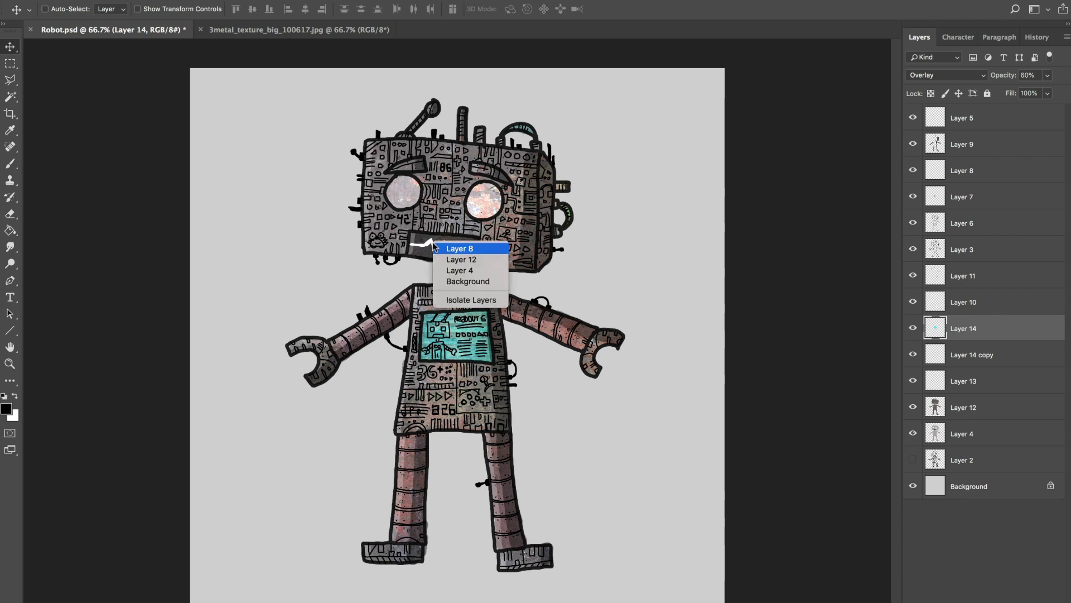
{"action": "left_click", "coordinate": [459, 249]}
{"action": "left_click", "coordinate": [913, 170]}
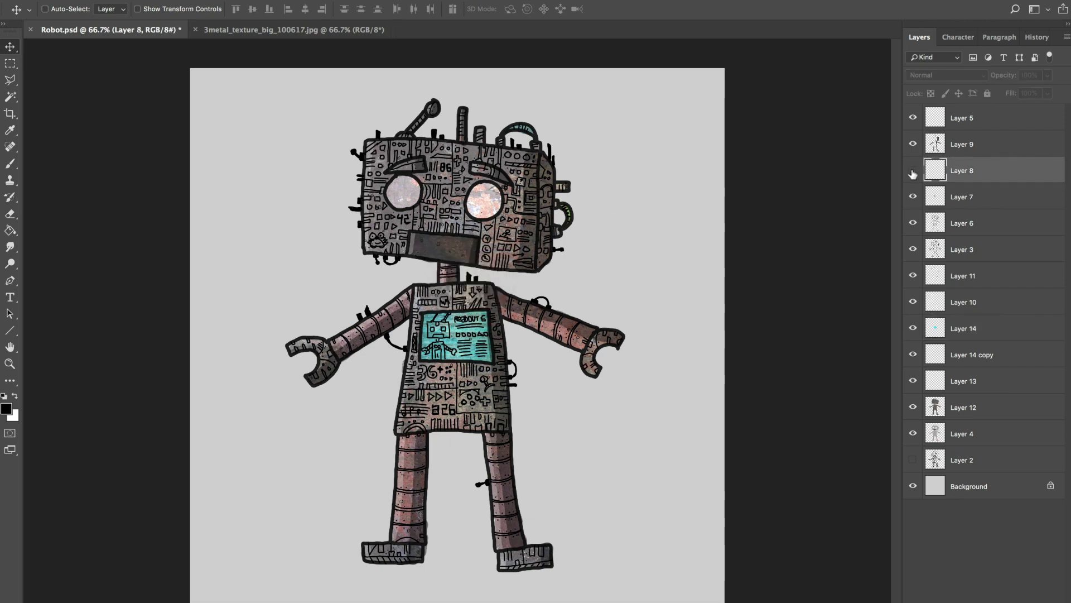
{"action": "left_click", "coordinate": [913, 170]}
{"action": "left_click", "coordinate": [1047, 75]}
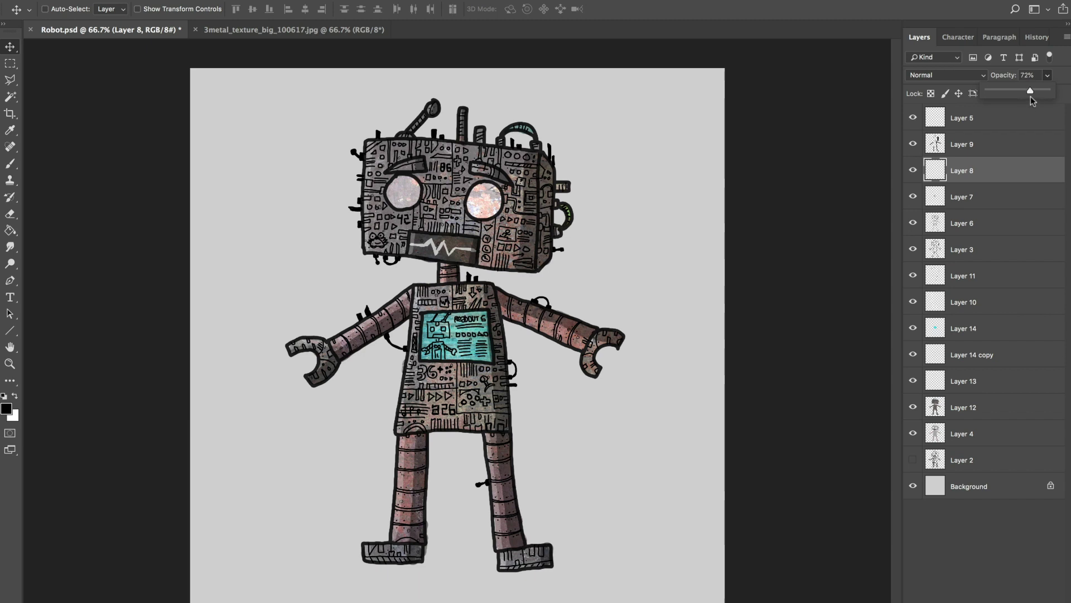
{"action": "left_click_drag", "start_coordinate": [1030, 99], "coordinate": [1032, 98]}
{"action": "key", "text": "ctrl+s"}
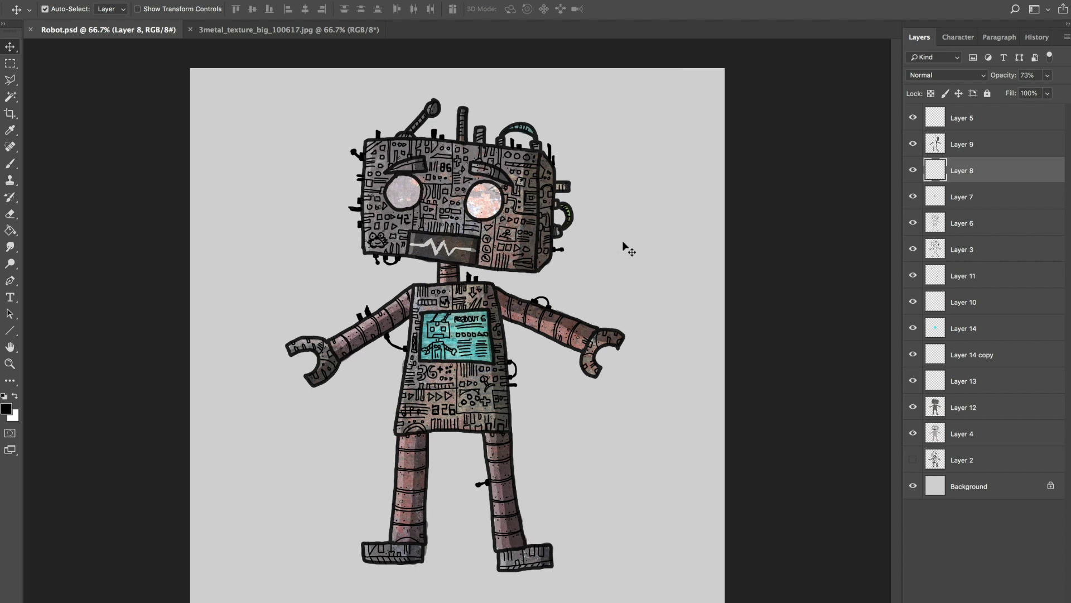
Step: Add a new layer above Layer 14, choose a red foreground color and set up the Hard Mechanical 5 pixels brush
{"action": "key", "text": "super+plus"}
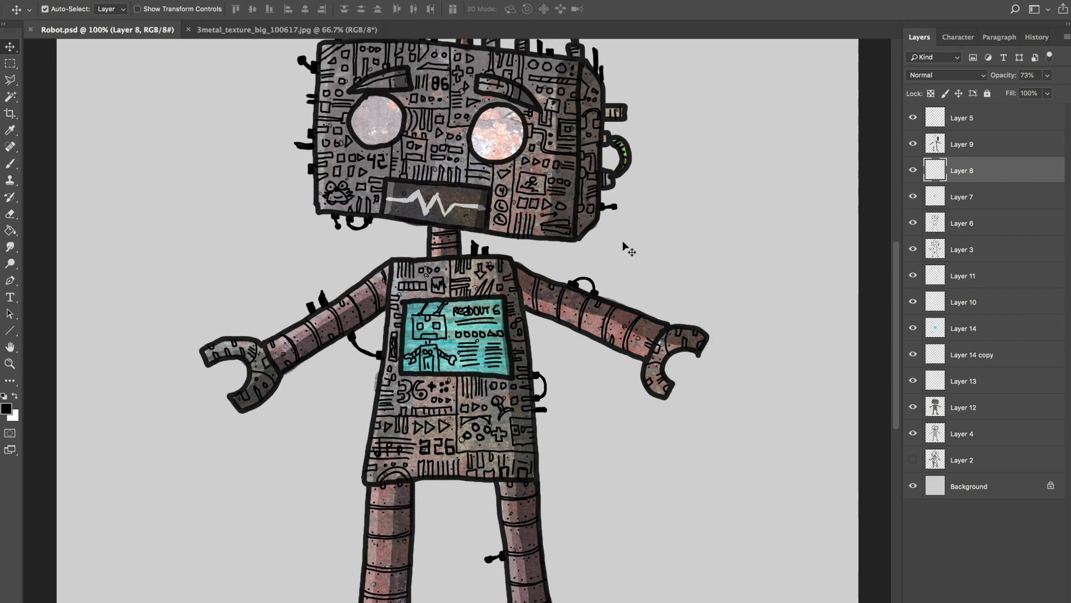
{"action": "key", "text": "super+plus"}
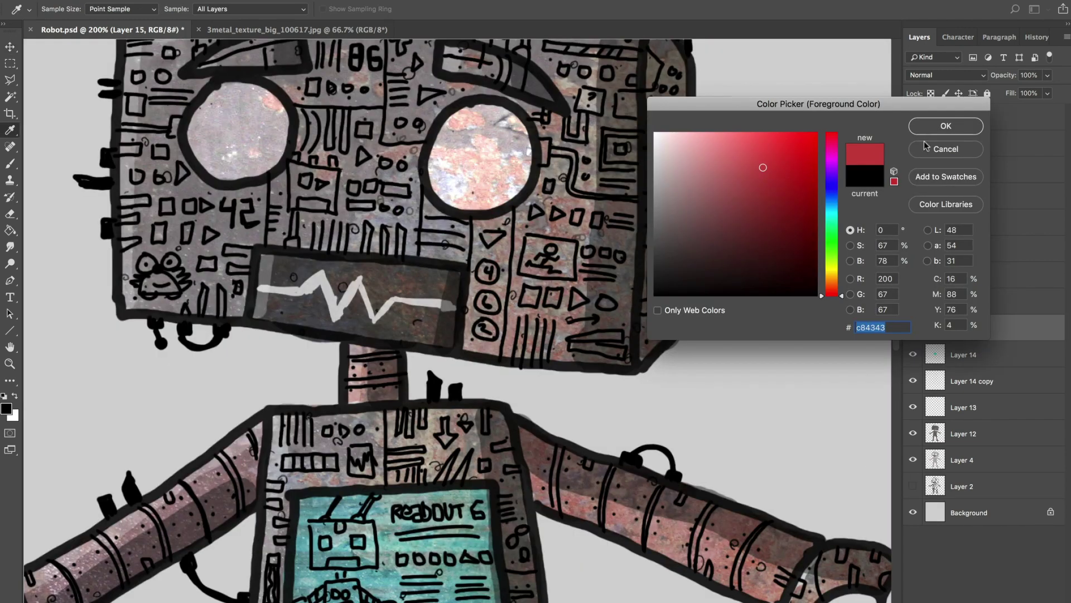
{"action": "left_click_drag", "start_coordinate": [765, 179], "coordinate": [756, 172]}
{"action": "left_click", "coordinate": [946, 126]}
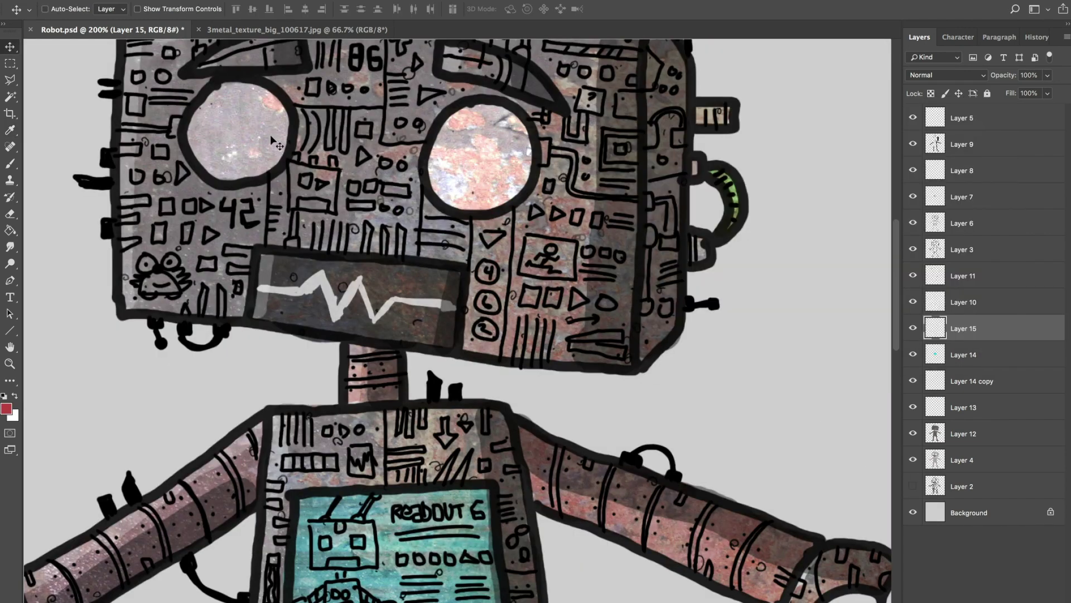
{"action": "left_click", "coordinate": [10, 163]}
{"action": "left_click", "coordinate": [65, 9]}
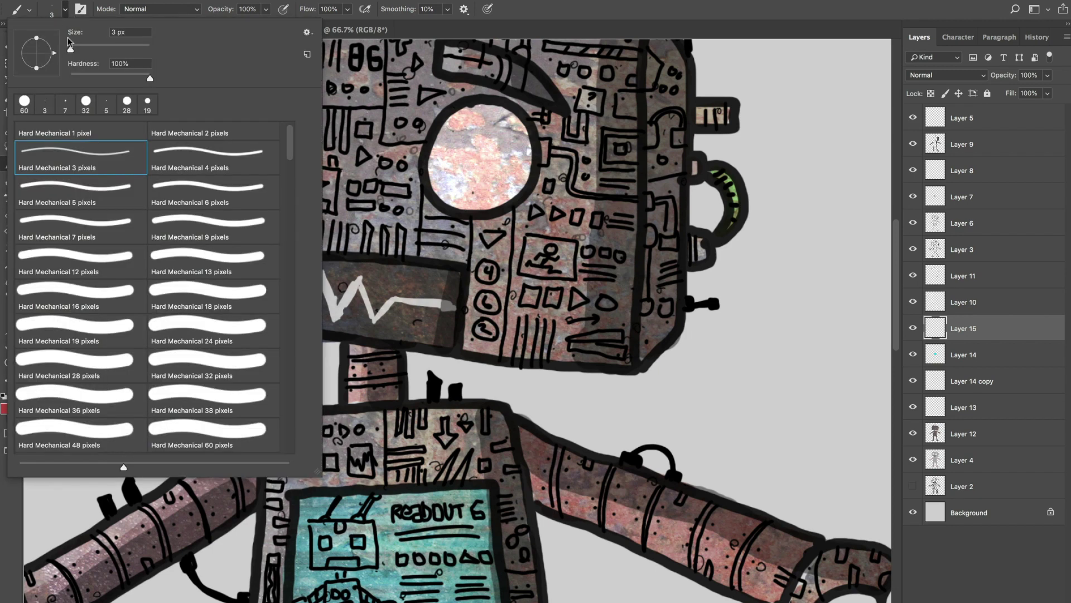
{"action": "left_click", "coordinate": [84, 268]}
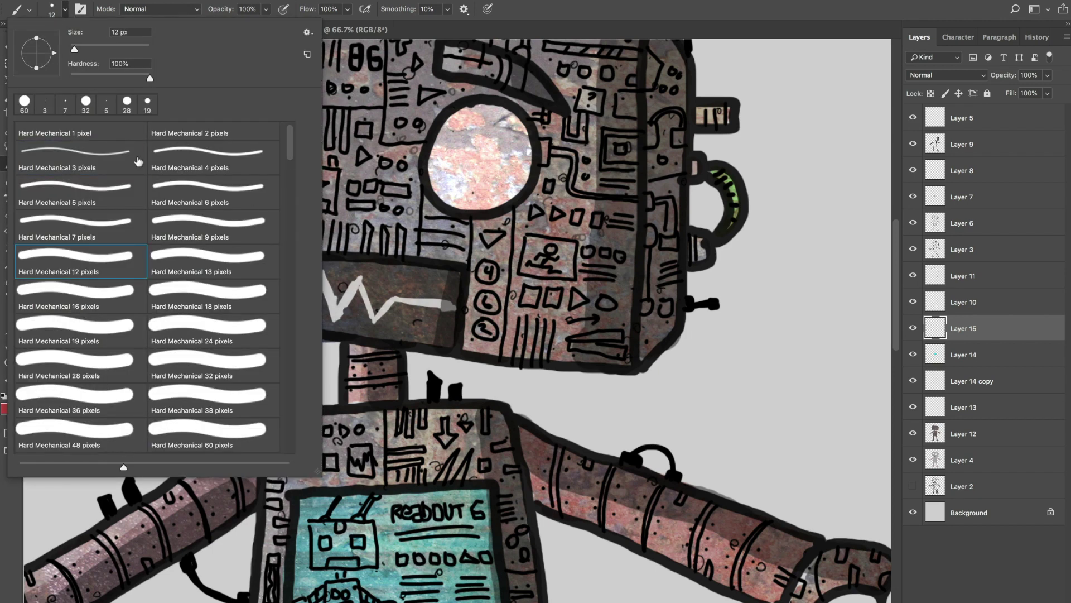
{"action": "left_click", "coordinate": [112, 188]}
{"action": "key", "text": "Return"}
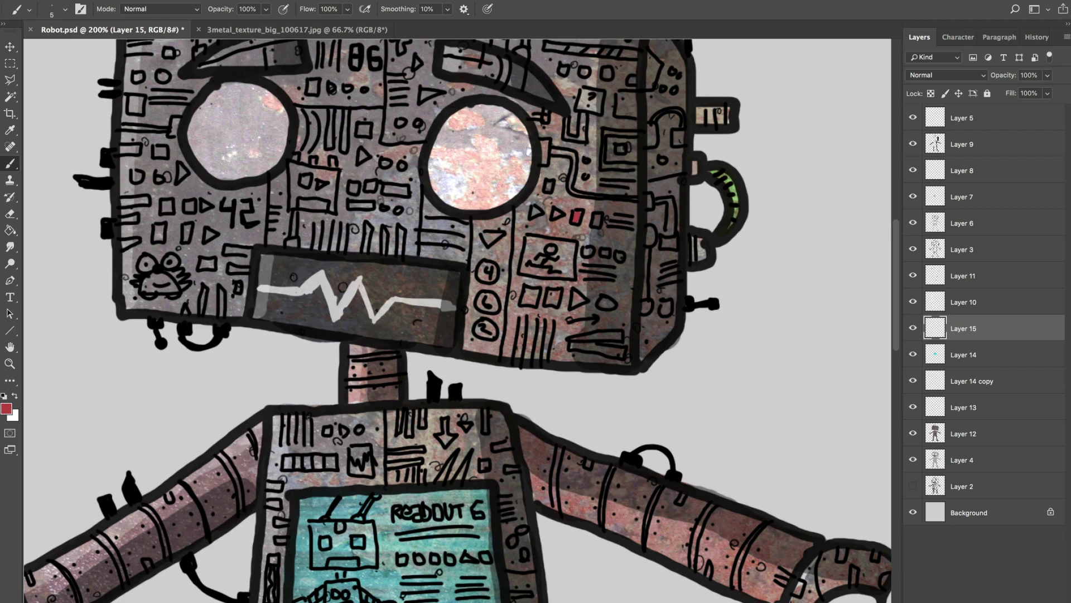
Step: Fill several small squares and a round button on the robot's head with red brush strokes
{"action": "scroll", "coordinate": [458, 321], "scroll_direction": "up", "scroll_amount": 3}
{"action": "scroll", "coordinate": [458, 320], "scroll_direction": "left", "scroll_amount": 2}
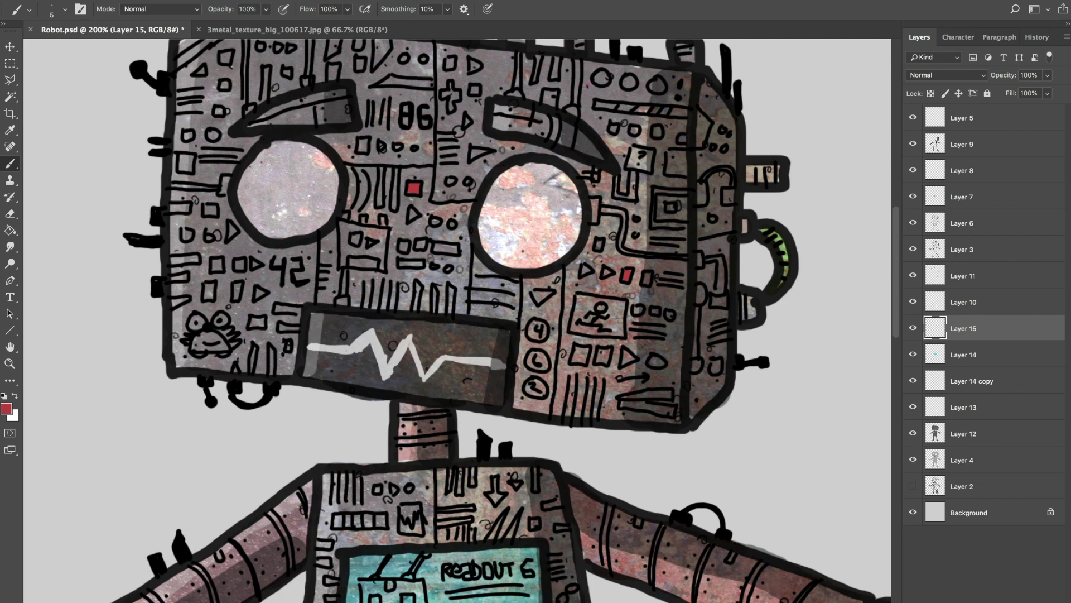
{"action": "left_click_drag", "start_coordinate": [607, 81], "coordinate": [601, 77]}
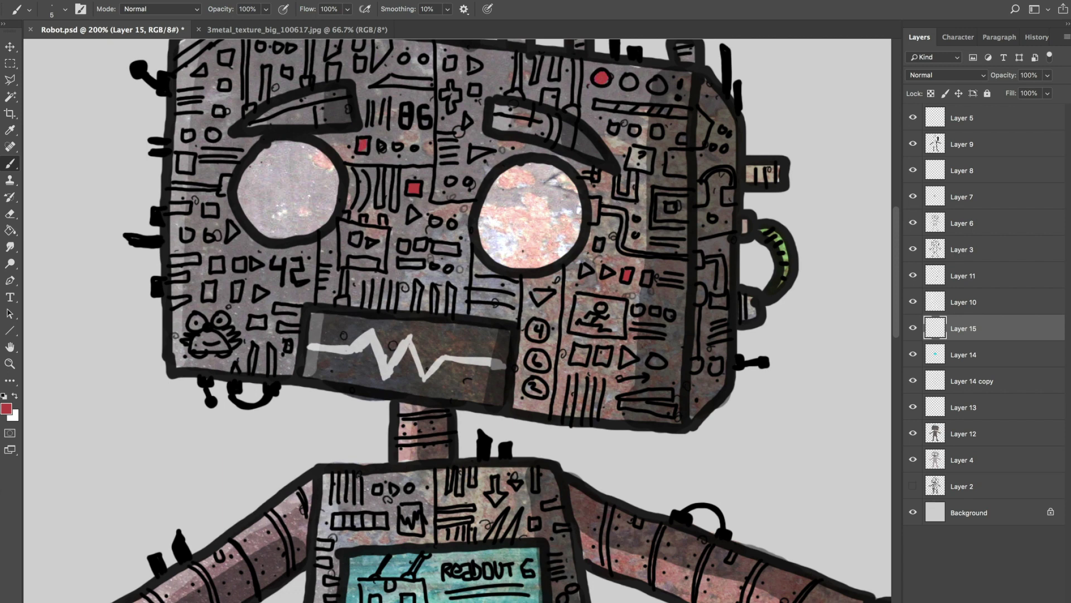
{"action": "scroll", "coordinate": [457, 321], "scroll_direction": "up", "scroll_amount": 2}
{"action": "scroll", "coordinate": [457, 321], "scroll_direction": "left", "scroll_amount": 2}
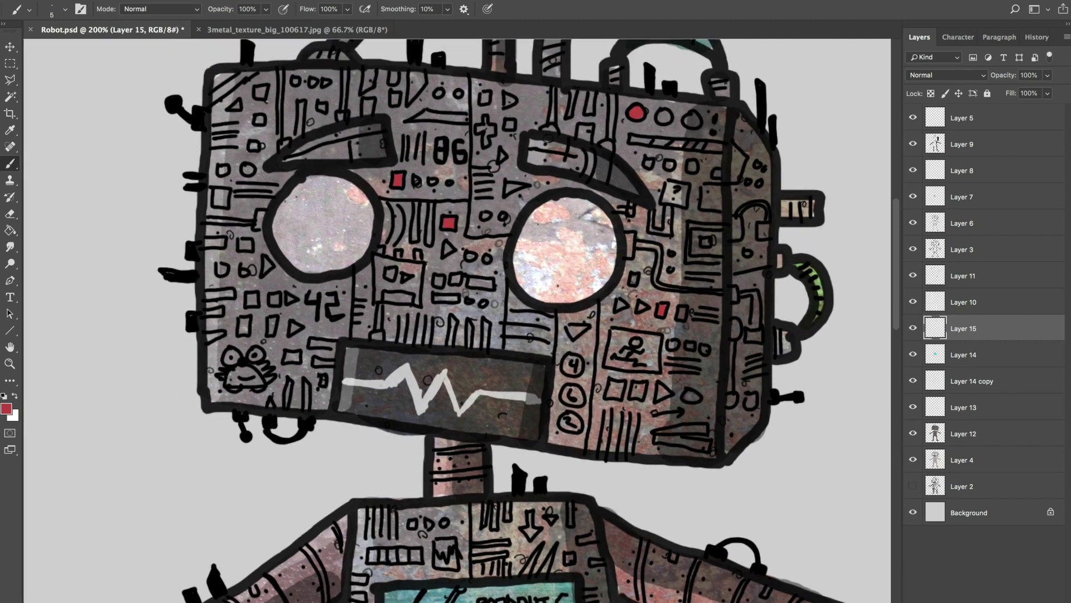
Step: Paint scattered buttons, triangles and small panels red on the torso, arms and feet, plus the crab on the face
{"action": "scroll", "coordinate": [457, 320], "scroll_direction": "down", "scroll_amount": 10}
{"action": "scroll", "coordinate": [457, 321], "scroll_direction": "right", "scroll_amount": 2}
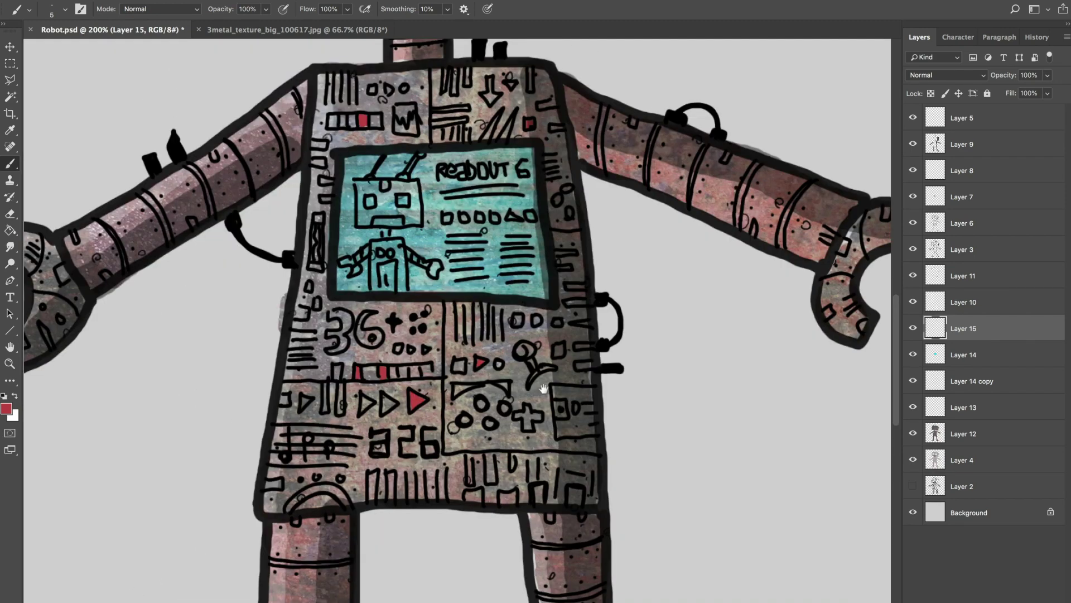
{"action": "left_click_drag", "start_coordinate": [544, 389], "coordinate": [511, 285]}
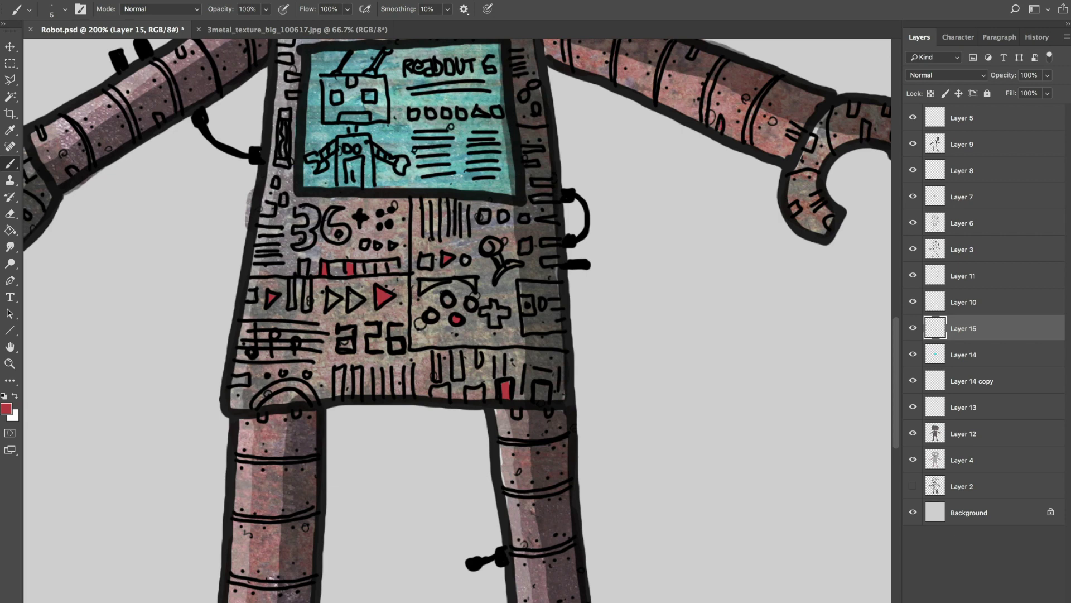
{"action": "left_click_drag", "start_coordinate": [539, 110], "coordinate": [675, 198]}
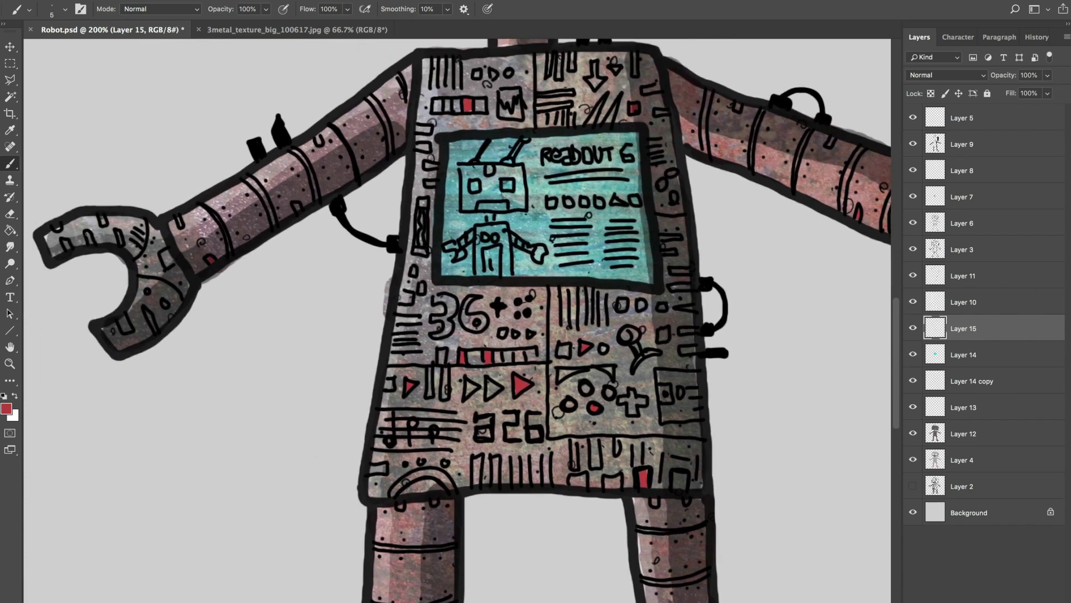
{"action": "left_click_drag", "start_coordinate": [722, 216], "coordinate": [485, 309]}
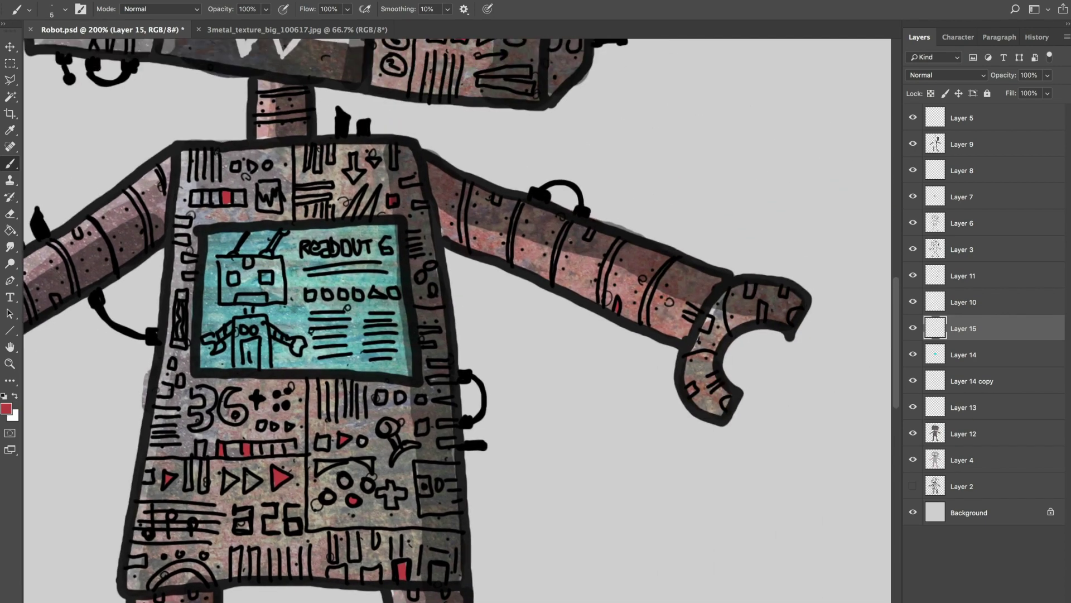
{"action": "scroll", "coordinate": [390, 404], "scroll_direction": "down", "scroll_amount": 10}
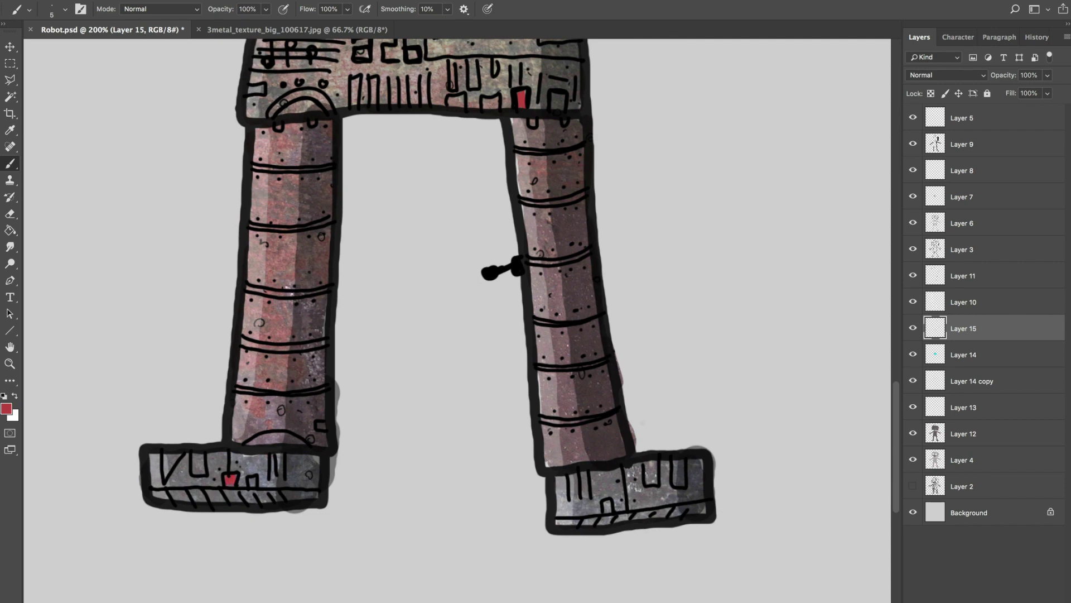
{"action": "left_click_drag", "start_coordinate": [645, 466], "coordinate": [656, 477]}
{"action": "scroll", "coordinate": [552, 152], "scroll_direction": "up", "scroll_amount": 10}
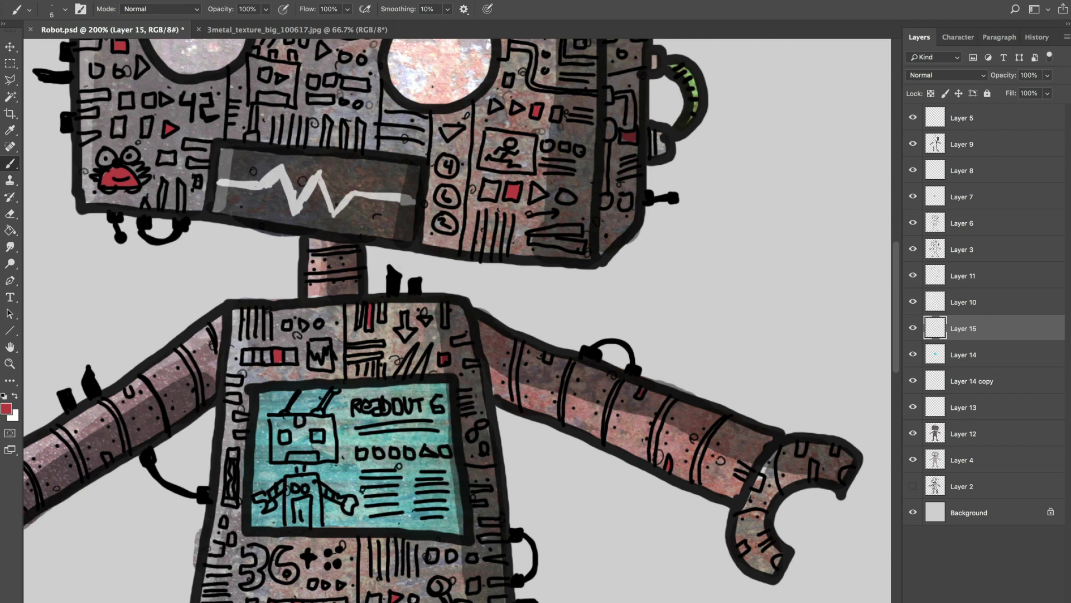
Step: Set the red details layer's blend mode to Linear Dodge (Add) and toggle its visibility to compare the effect
{"action": "left_click", "coordinate": [956, 74]}
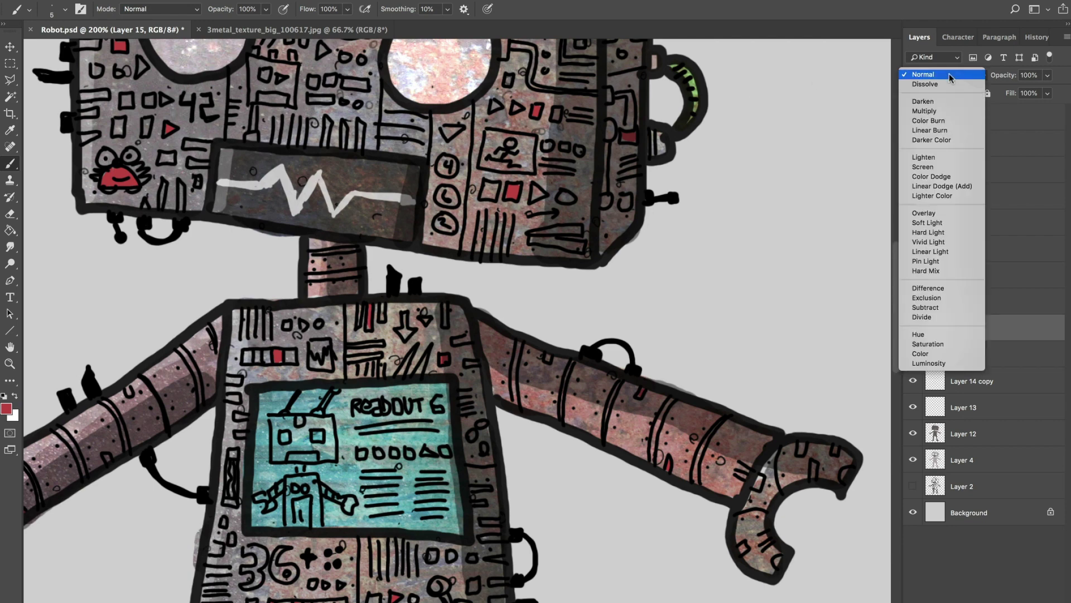
{"action": "left_click", "coordinate": [941, 187]}
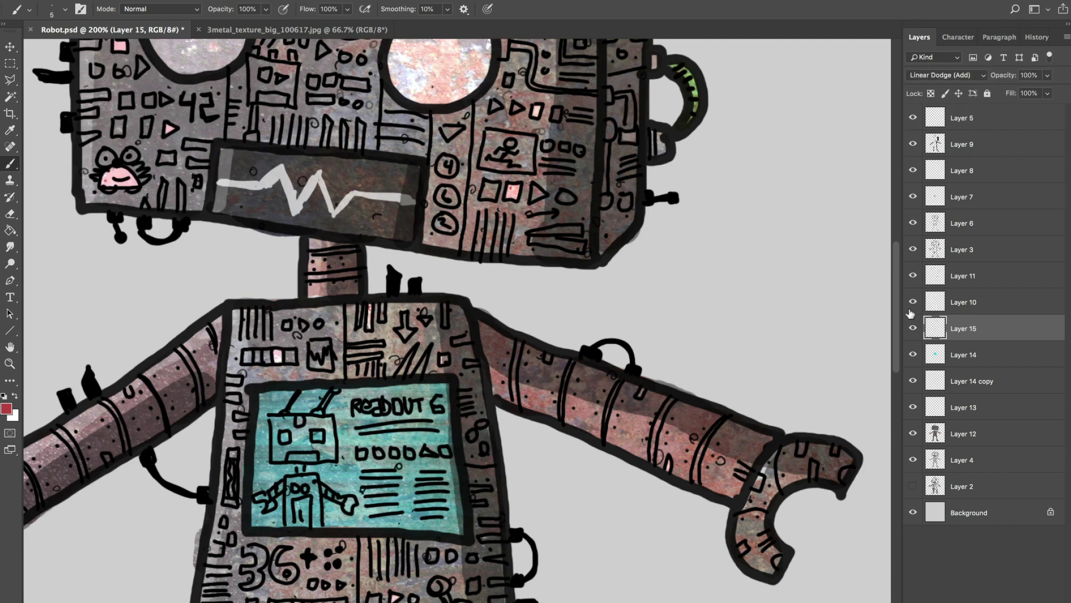
{"action": "key", "text": "ctrl+minus"}
{"action": "key", "text": "ctrl+minus"}
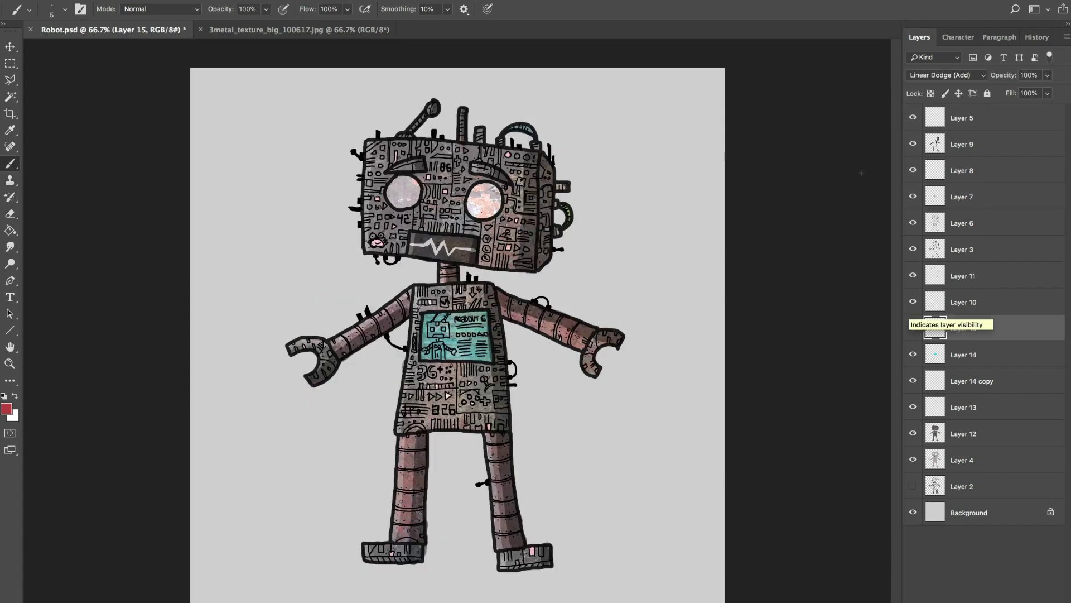
{"action": "left_click", "coordinate": [914, 329]}
{"action": "left_click", "coordinate": [914, 329]}
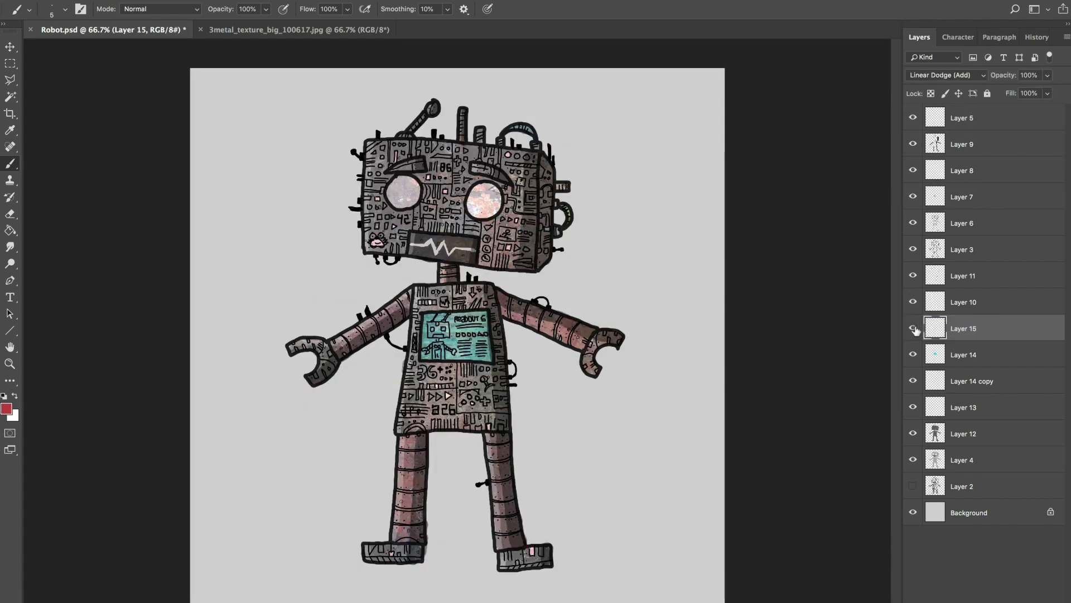
{"action": "left_click", "coordinate": [913, 329]}
{"action": "left_click", "coordinate": [913, 329]}
Step: Add a new layer above Layer 15 and choose the blue 1a9ccc as the brush color
{"action": "key", "text": "ctrl+plus"}
{"action": "key", "text": "ctrl+plus"}
{"action": "key", "text": "ctrl+shift+alt+n"}
{"action": "scroll", "coordinate": [155, 341], "scroll_direction": "left", "scroll_amount": 3}
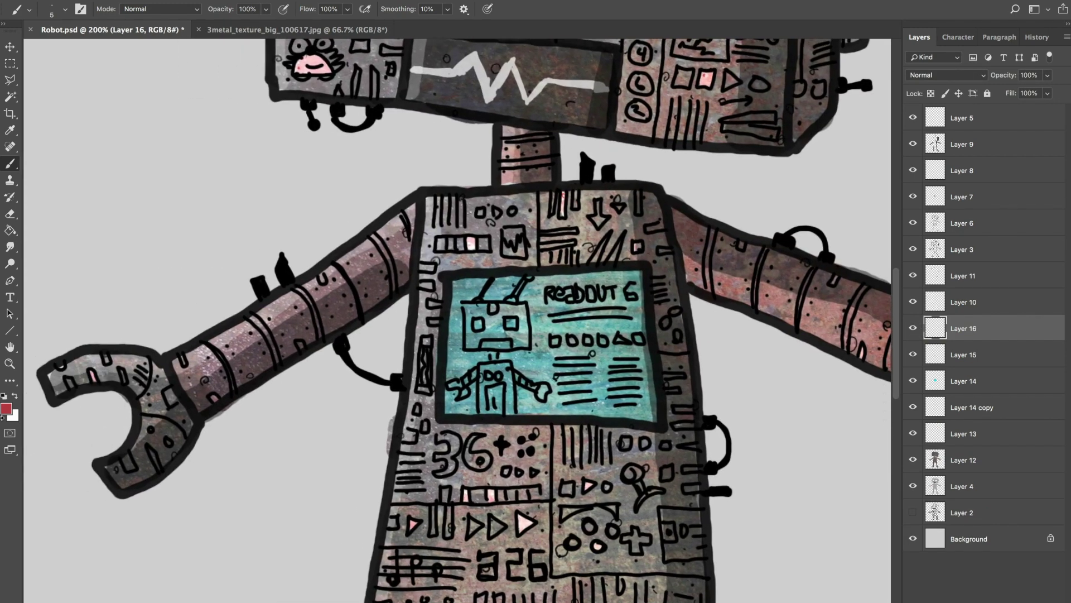
{"action": "left_click", "coordinate": [6, 409]}
{"action": "left_click", "coordinate": [832, 206]}
{"action": "left_click", "coordinate": [808, 153]}
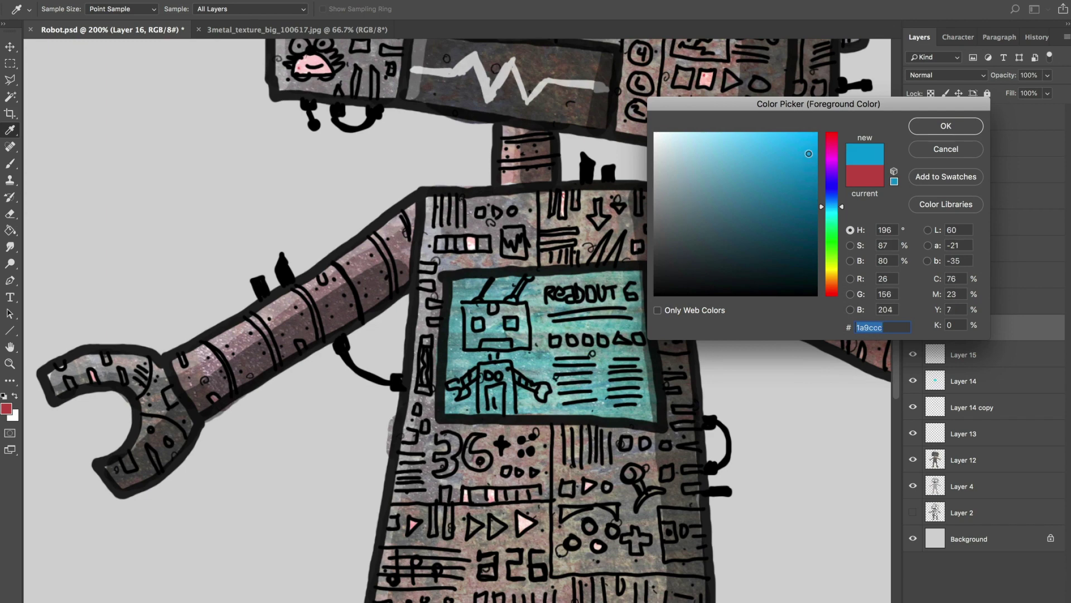
{"action": "left_click", "coordinate": [946, 126]}
{"action": "key", "text": "b"}
Step: Paint the chest's large down arrow, a small rectangle on the right arm and an oval on the head blue
{"action": "mouse_move", "coordinate": [614, 218]}
{"action": "left_mouse_down"}
{"action": "mouse_move", "coordinate": [454, 259]}
{"action": "mouse_move", "coordinate": [432, 283]}
{"action": "left_mouse_up"}
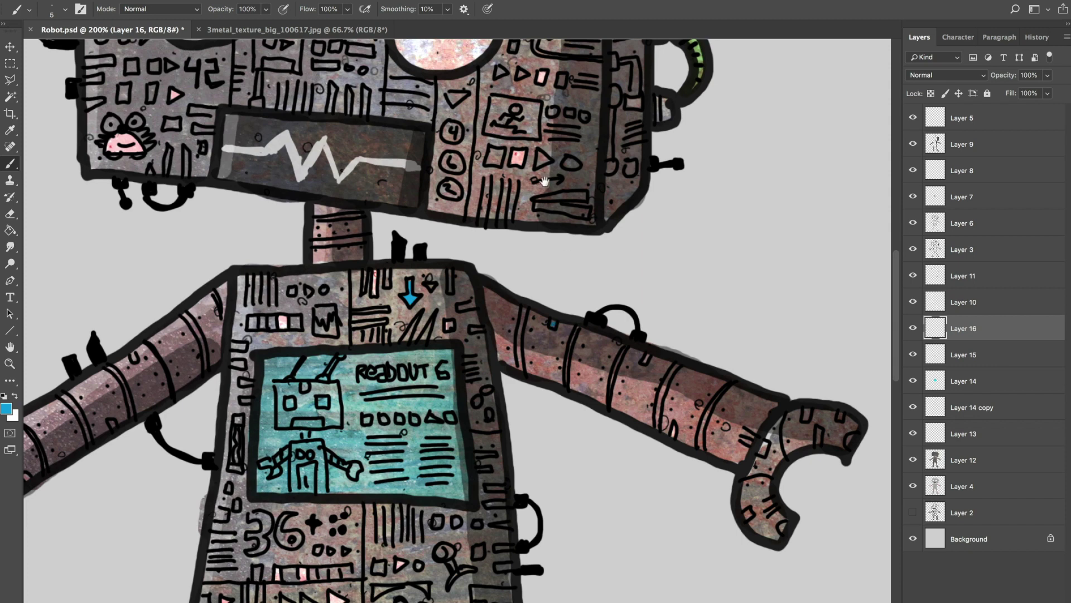
{"action": "left_click_drag", "start_coordinate": [544, 181], "coordinate": [537, 277]}
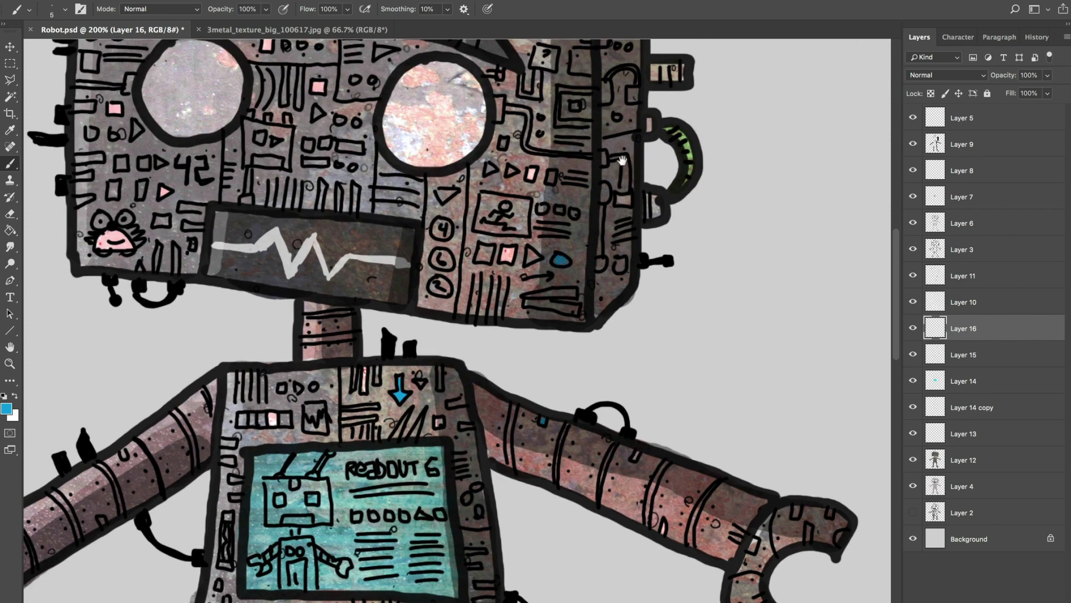
{"action": "left_click_drag", "start_coordinate": [592, 104], "coordinate": [550, 261]}
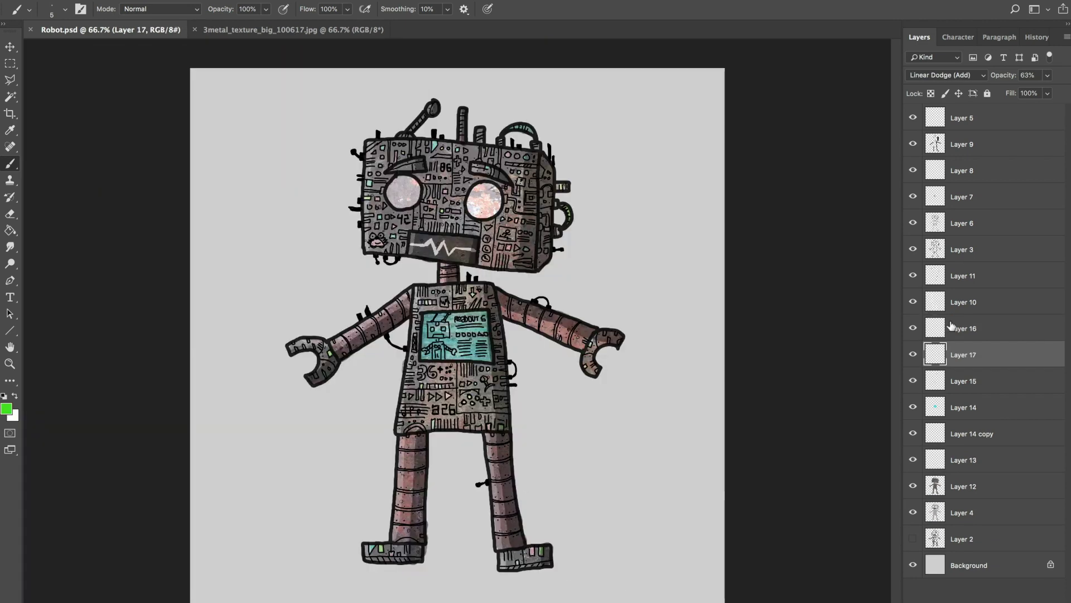
Step: Add a new layer above Layer 17 and choose a brighter version of the chest screen's teal as the brush color
{"action": "key", "text": "ctrl+plus"}
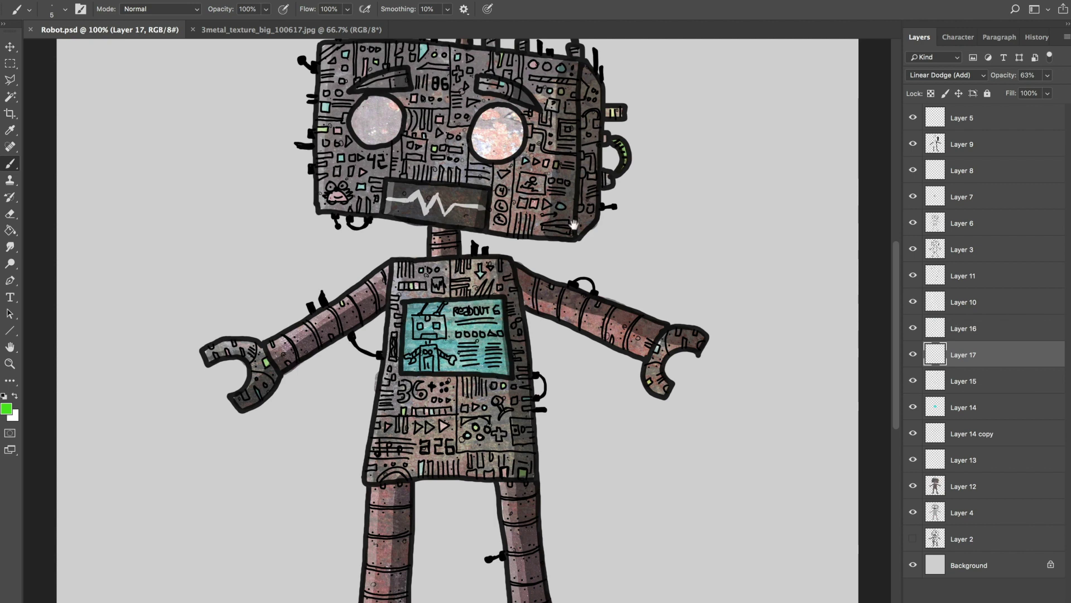
{"action": "left_click_drag", "start_coordinate": [569, 252], "coordinate": [529, 236]}
{"action": "key", "text": "ctrl+shift+alt+n"}
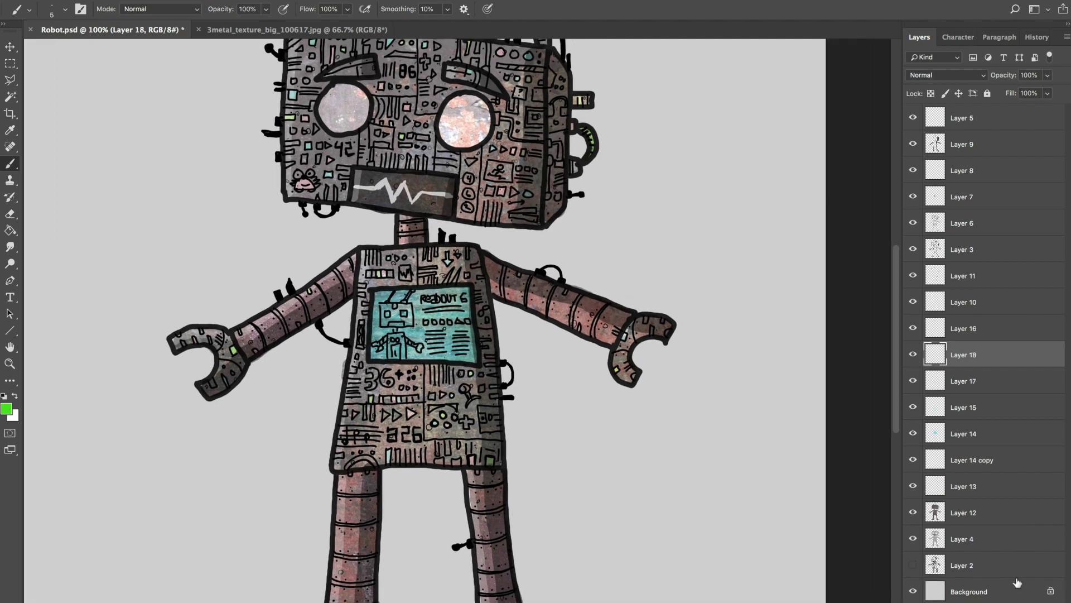
{"action": "left_click", "coordinate": [7, 409]}
{"action": "left_click", "coordinate": [422, 321]}
{"action": "left_click", "coordinate": [460, 321]}
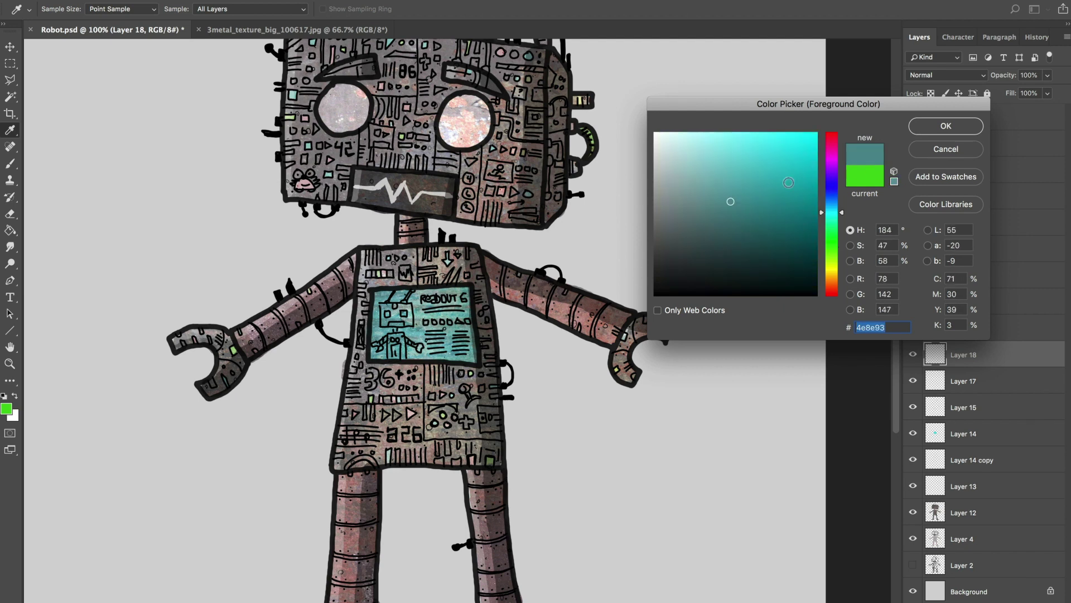
{"action": "left_click", "coordinate": [789, 182]}
{"action": "left_click", "coordinate": [946, 126]}
{"action": "key", "text": "b"}
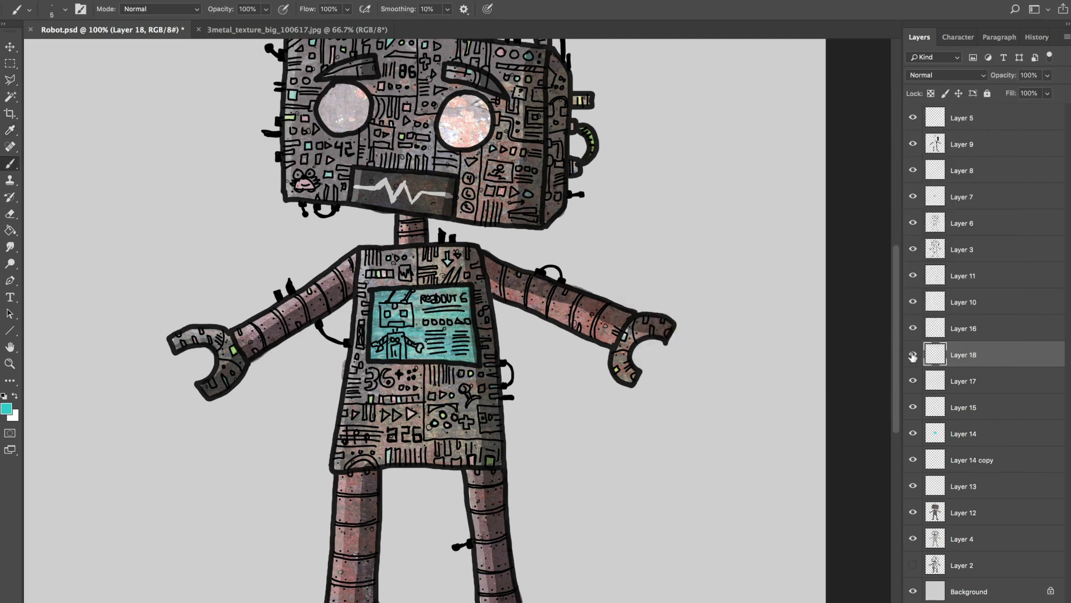
Step: Paint both eyes turquoise on another new layer with a hard 24 px brush, and set it to Overlay at 50% opacity
{"action": "key", "text": "ctrl+shift+alt+n"}
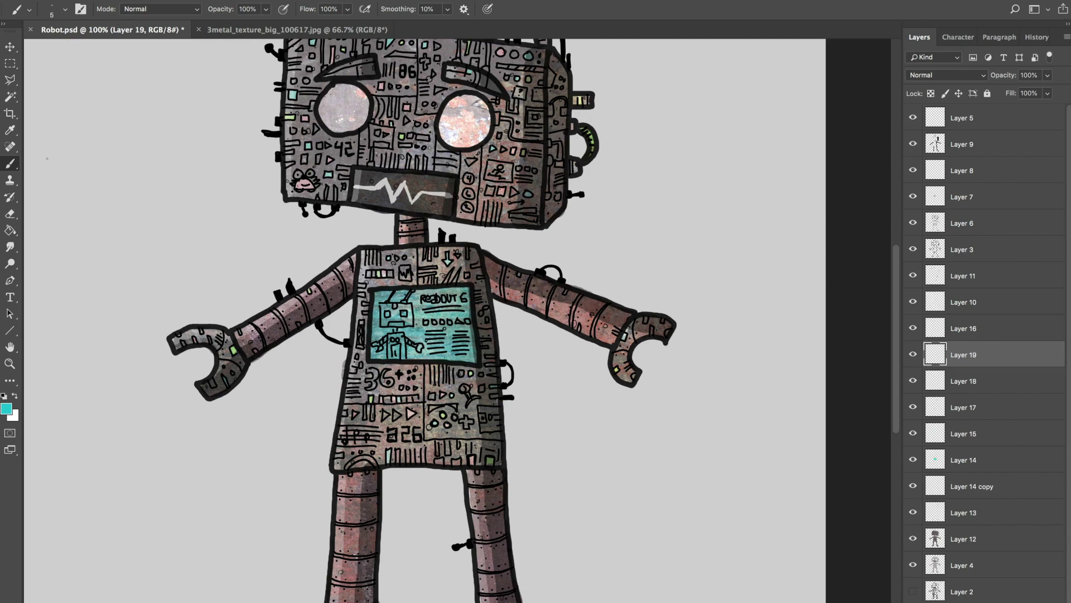
{"action": "right_click", "coordinate": [47, 158]}
{"action": "double_click", "coordinate": [203, 330]}
{"action": "mouse_move", "coordinate": [457, 107]}
{"action": "left_mouse_down"}
{"action": "mouse_move", "coordinate": [466, 116]}
{"action": "mouse_move", "coordinate": [455, 109]}
{"action": "mouse_move", "coordinate": [446, 134]}
{"action": "mouse_move", "coordinate": [472, 131]}
{"action": "left_mouse_up"}
{"action": "mouse_move", "coordinate": [343, 98]}
{"action": "left_mouse_down"}
{"action": "mouse_move", "coordinate": [336, 121]}
{"action": "mouse_move", "coordinate": [363, 117]}
{"action": "mouse_move", "coordinate": [362, 100]}
{"action": "left_mouse_up"}
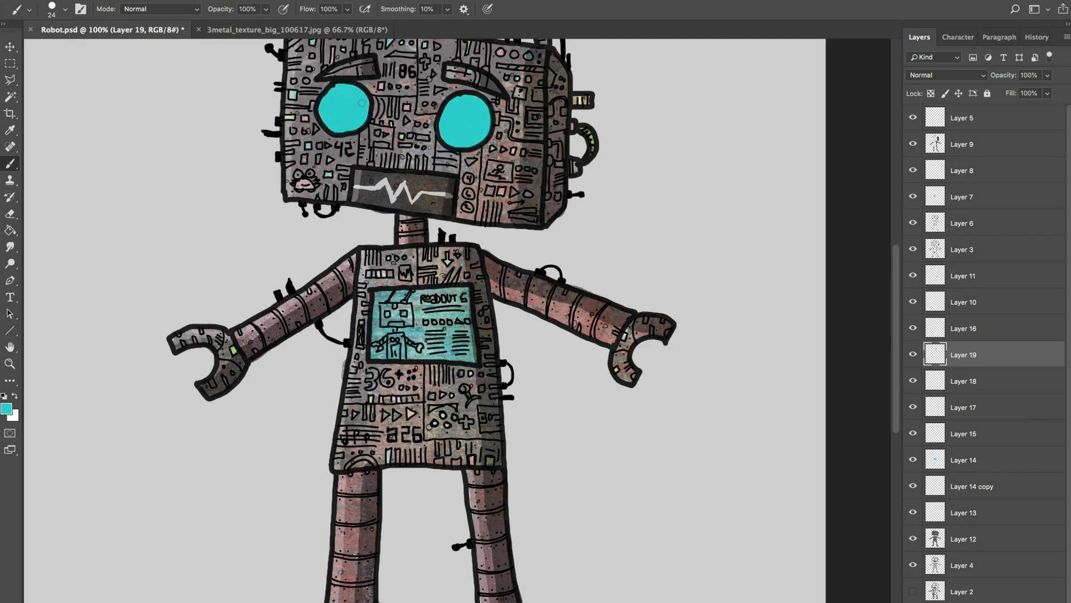
{"action": "left_click", "coordinate": [947, 75]}
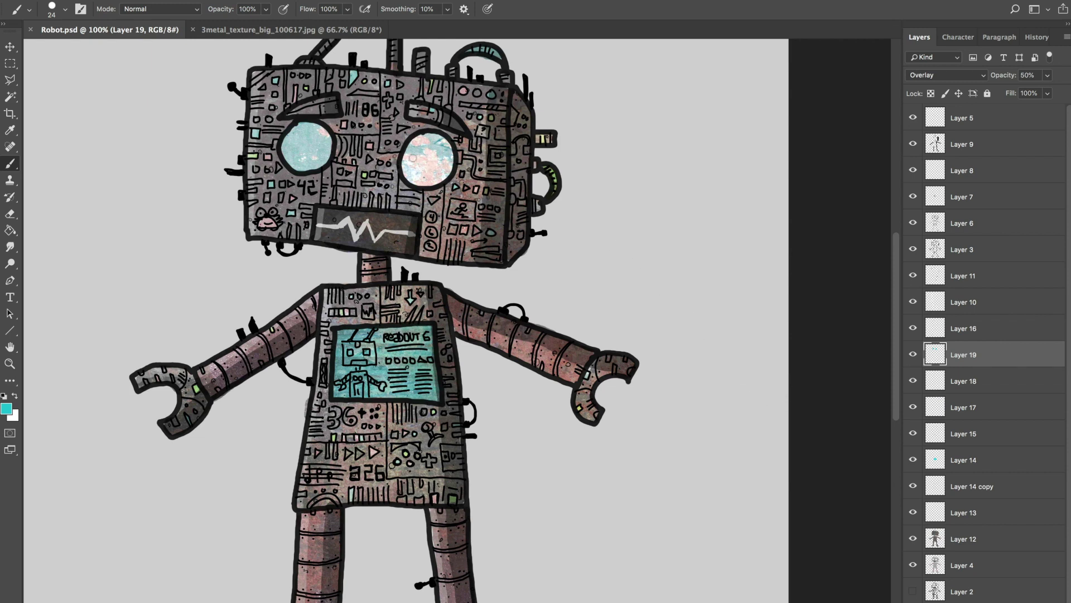
Step: Select the metal texture in Layer 12 and set up the Clone Stamp with a soft 100 px brush
{"action": "left_click", "coordinate": [980, 544]}
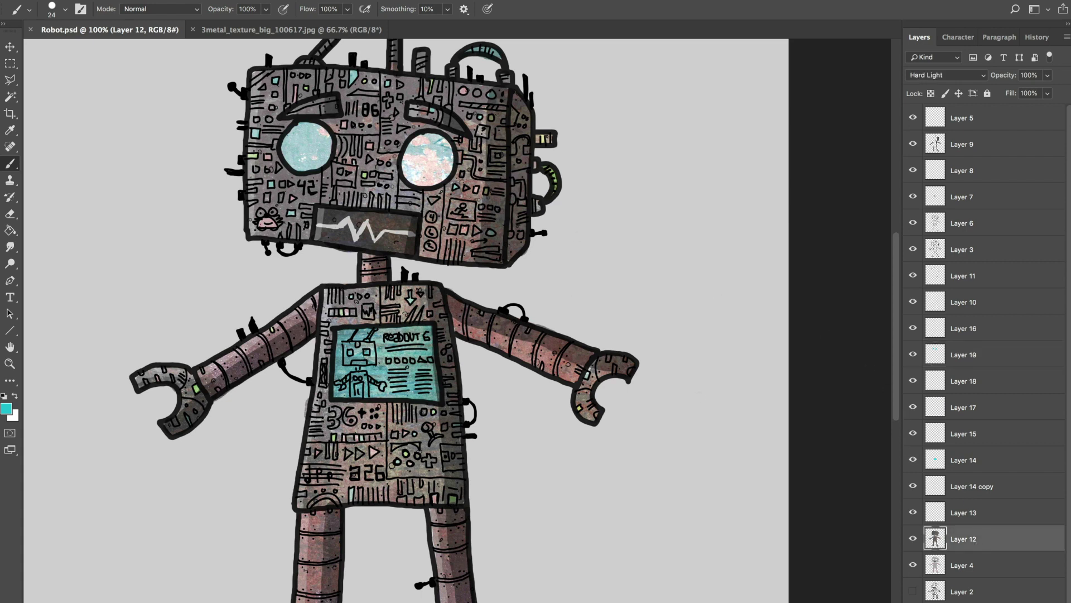
{"action": "left_click", "coordinate": [10, 180]}
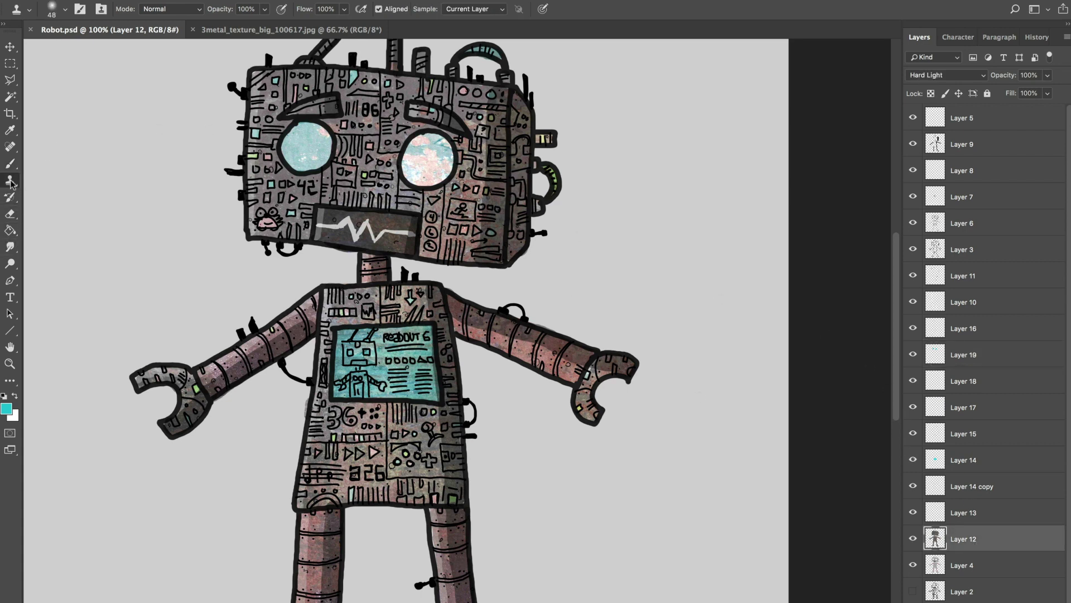
{"action": "left_click", "coordinate": [49, 179]}
{"action": "left_click", "coordinate": [65, 10]}
{"action": "scroll", "coordinate": [289, 190], "scroll_direction": "down", "scroll_amount": 8}
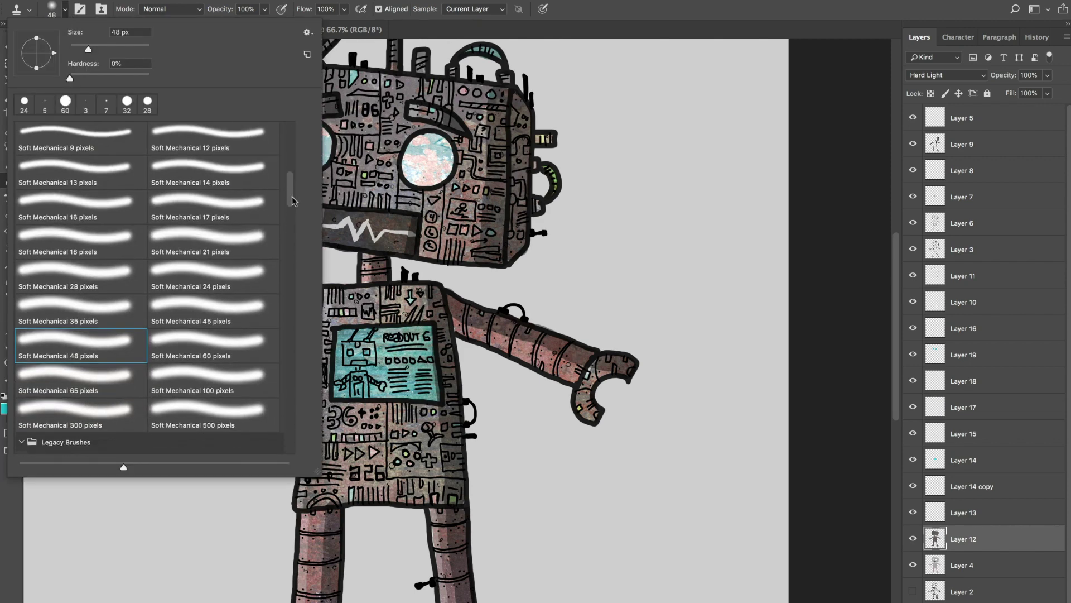
{"action": "left_click", "coordinate": [227, 328]}
{"action": "key", "text": "Return"}
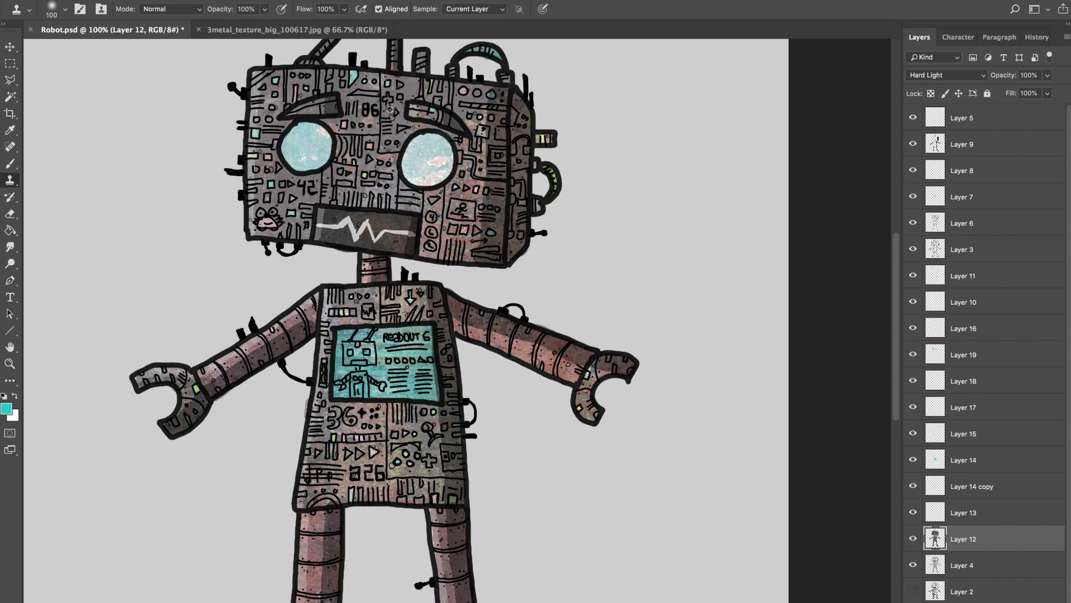
Step: Clone clean texture over the rusty patches inside the robot's eyes, undoing the unwanted strokes
{"action": "left_click", "coordinate": [445, 162]}
{"action": "key", "text": "ctrl+z"}
{"action": "left_click", "coordinate": [417, 177]}
{"action": "key", "text": "ctrl+z"}
{"action": "left_click_drag", "start_coordinate": [419, 184], "coordinate": [432, 190]}
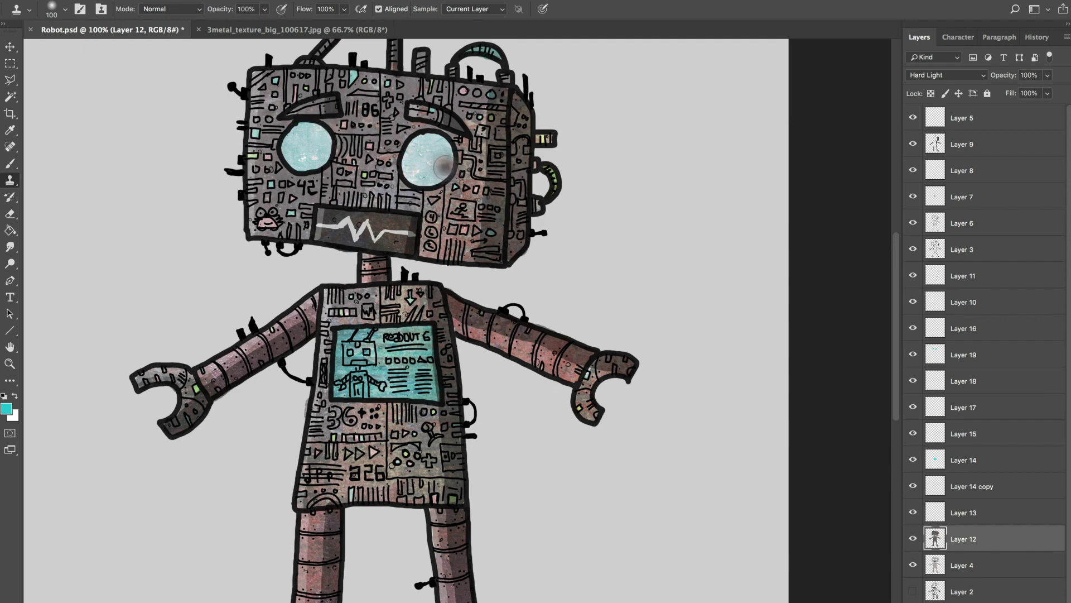
{"action": "left_click", "coordinate": [443, 155]}
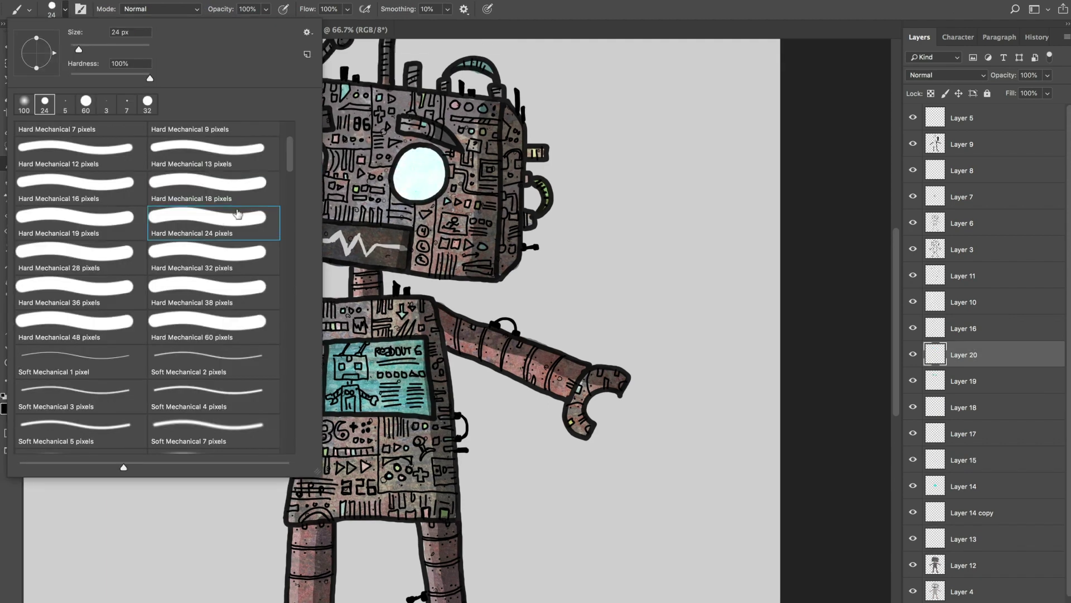
Step: Paint black shadows around both eyes and beneath the eyebrows on Layer 20 with the hard 24 px brush
{"action": "left_click", "coordinate": [975, 354]}
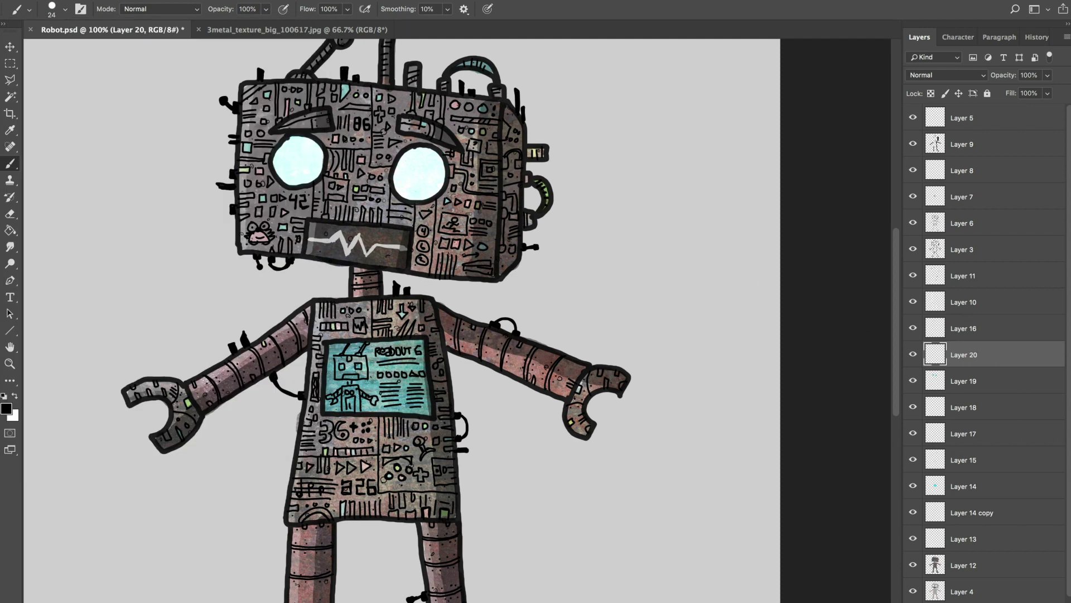
{"action": "mouse_move", "coordinate": [410, 205]}
{"action": "left_mouse_down"}
{"action": "mouse_move", "coordinate": [442, 202]}
{"action": "mouse_move", "coordinate": [446, 161]}
{"action": "mouse_move", "coordinate": [451, 180]}
{"action": "mouse_move", "coordinate": [430, 205]}
{"action": "mouse_move", "coordinate": [407, 203]}
{"action": "left_mouse_up"}
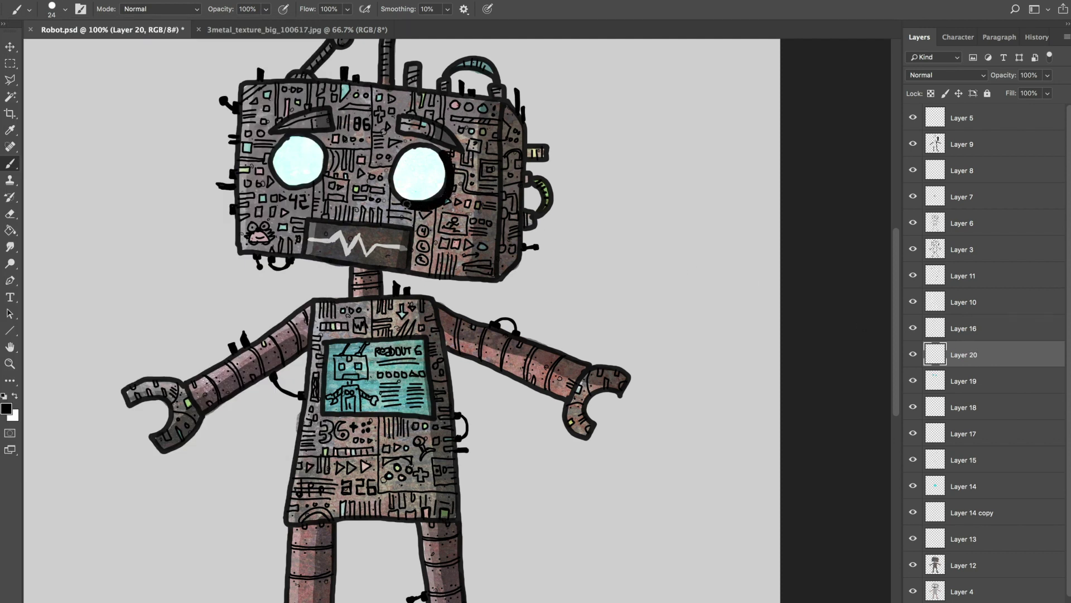
{"action": "mouse_move", "coordinate": [278, 182]}
{"action": "left_mouse_down"}
{"action": "mouse_move", "coordinate": [321, 179]}
{"action": "mouse_move", "coordinate": [327, 149]}
{"action": "mouse_move", "coordinate": [279, 144]}
{"action": "mouse_move", "coordinate": [273, 167]}
{"action": "mouse_move", "coordinate": [302, 133]}
{"action": "mouse_move", "coordinate": [289, 133]}
{"action": "mouse_move", "coordinate": [331, 117]}
{"action": "left_mouse_up"}
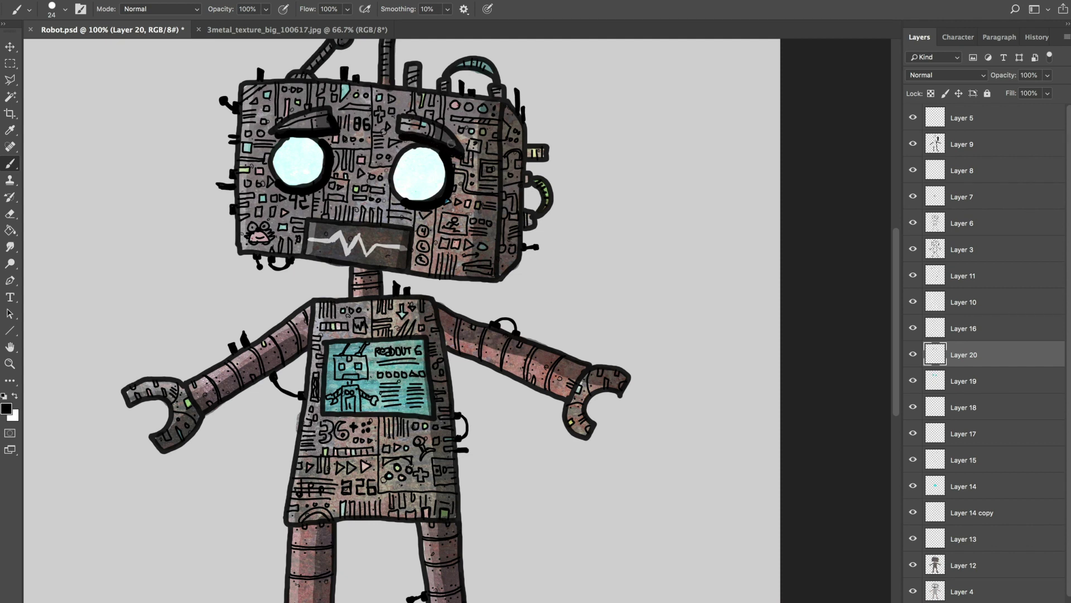
Step: Paint a thick black shadow along the inner right edge of the chest screen on Layer 20
{"action": "left_click_drag", "start_coordinate": [470, 266], "coordinate": [480, 235]}
{"action": "scroll", "coordinate": [480, 234], "scroll_direction": "right", "scroll_amount": 2}
{"action": "scroll", "coordinate": [479, 234], "scroll_direction": "down", "scroll_amount": 1}
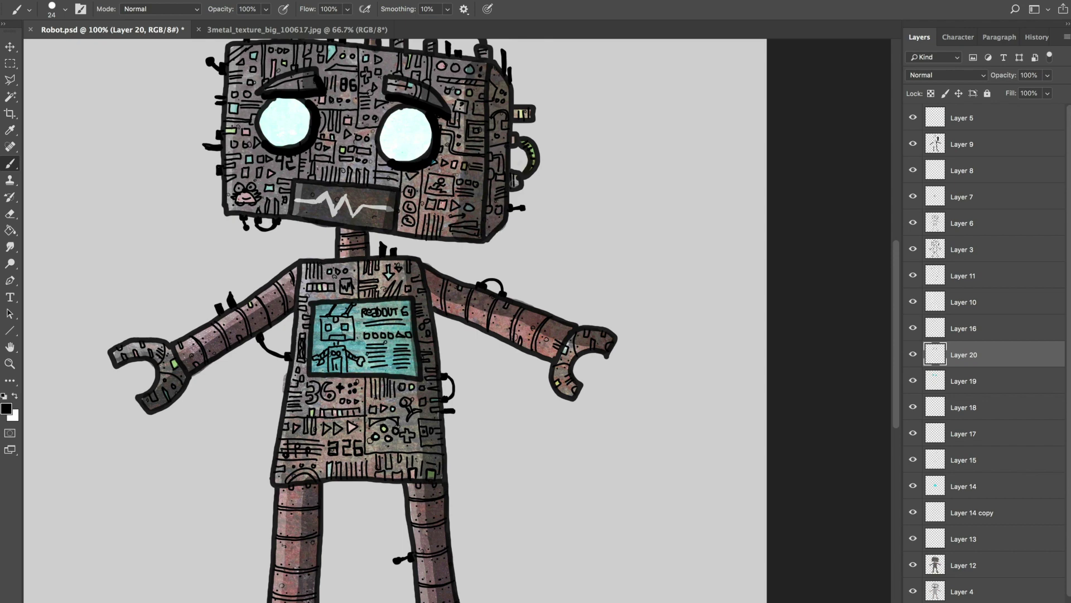
{"action": "left_click_drag", "start_coordinate": [508, 178], "coordinate": [506, 184]}
{"action": "scroll", "coordinate": [463, 297], "scroll_direction": "down", "scroll_amount": 3}
{"action": "left_click_drag", "start_coordinate": [410, 222], "coordinate": [473, 267]}
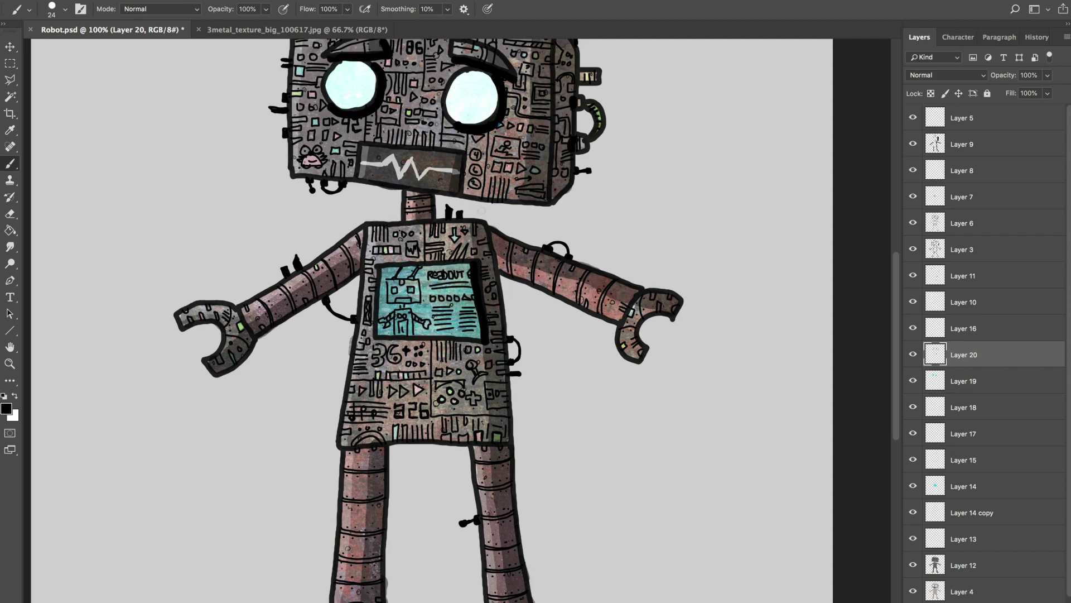
{"action": "scroll", "coordinate": [506, 376], "scroll_direction": "down", "scroll_amount": 4}
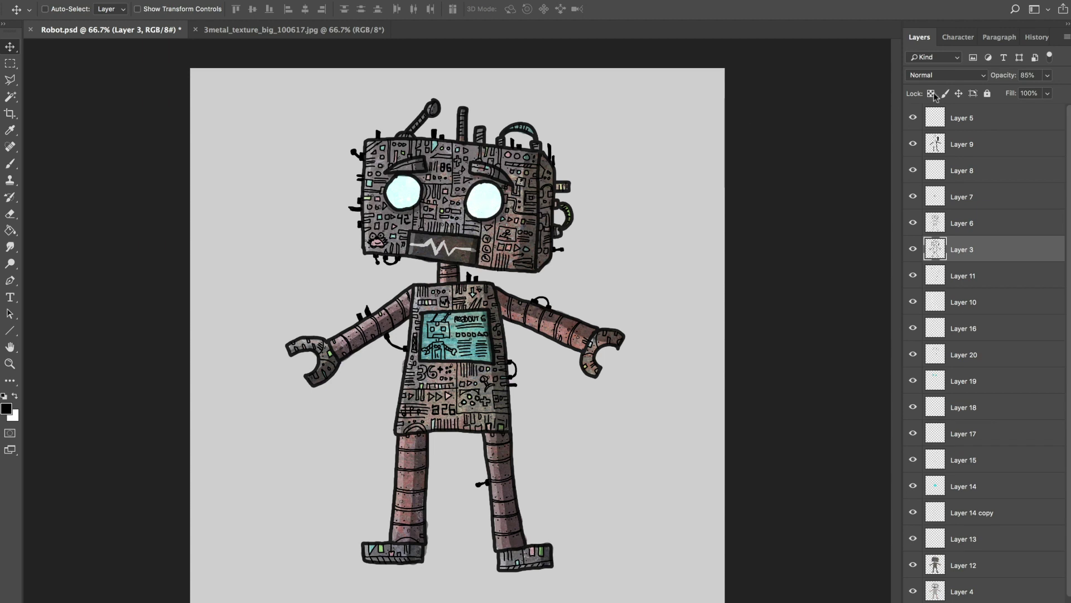
Step: Try different opacities for the line art in Layer 3, set it to 74% and save the document
{"action": "left_click", "coordinate": [1048, 75]}
{"action": "left_click_drag", "start_coordinate": [1048, 92], "coordinate": [1060, 95]}
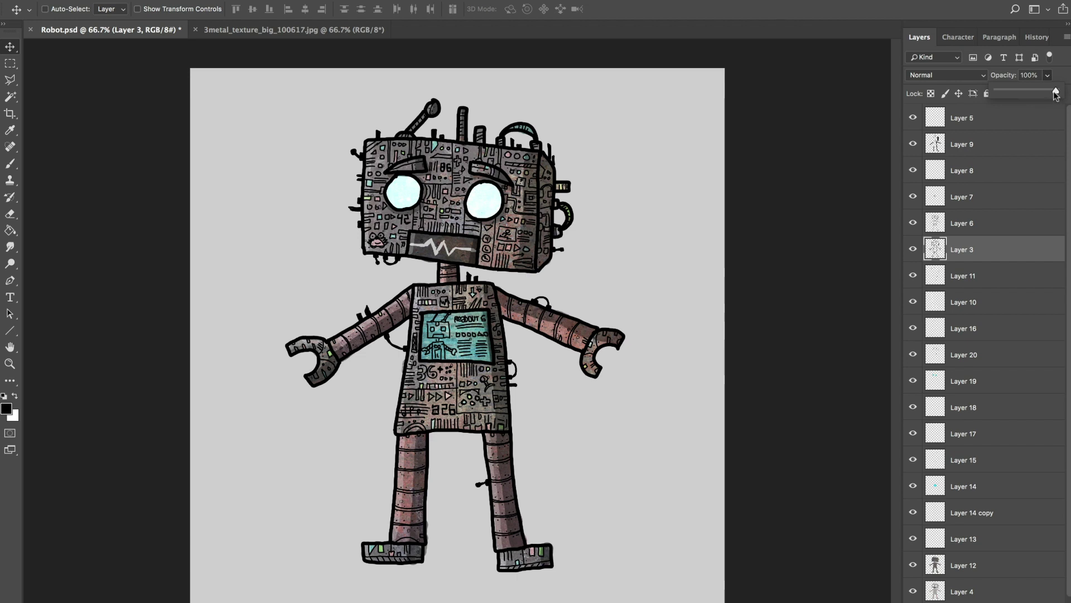
{"action": "left_click_drag", "start_coordinate": [1055, 95], "coordinate": [1019, 95]}
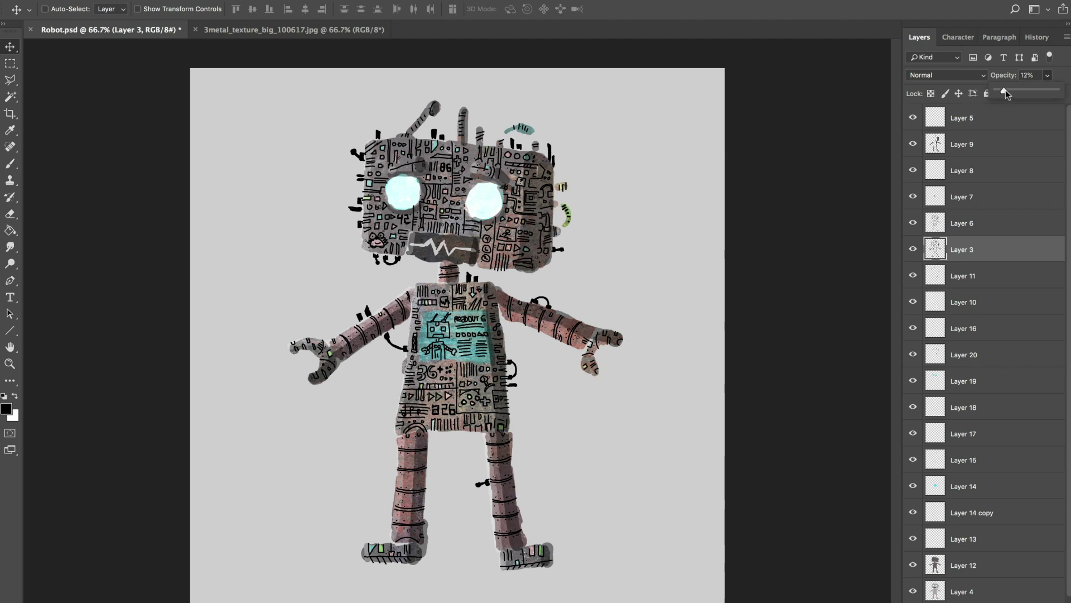
{"action": "left_click_drag", "start_coordinate": [1031, 96], "coordinate": [1041, 100]}
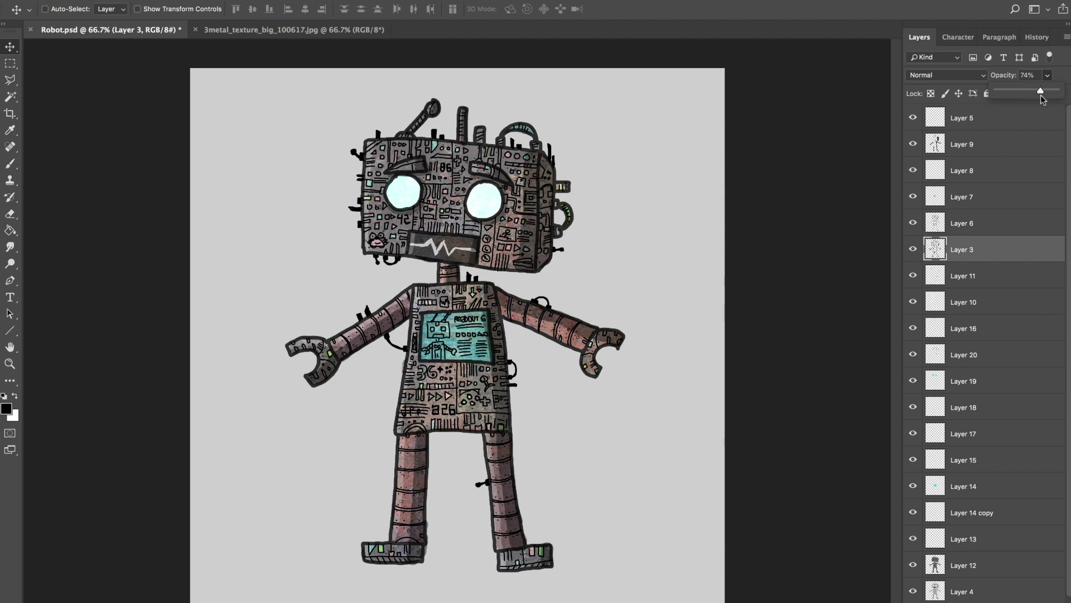
{"action": "key", "text": "super+s"}
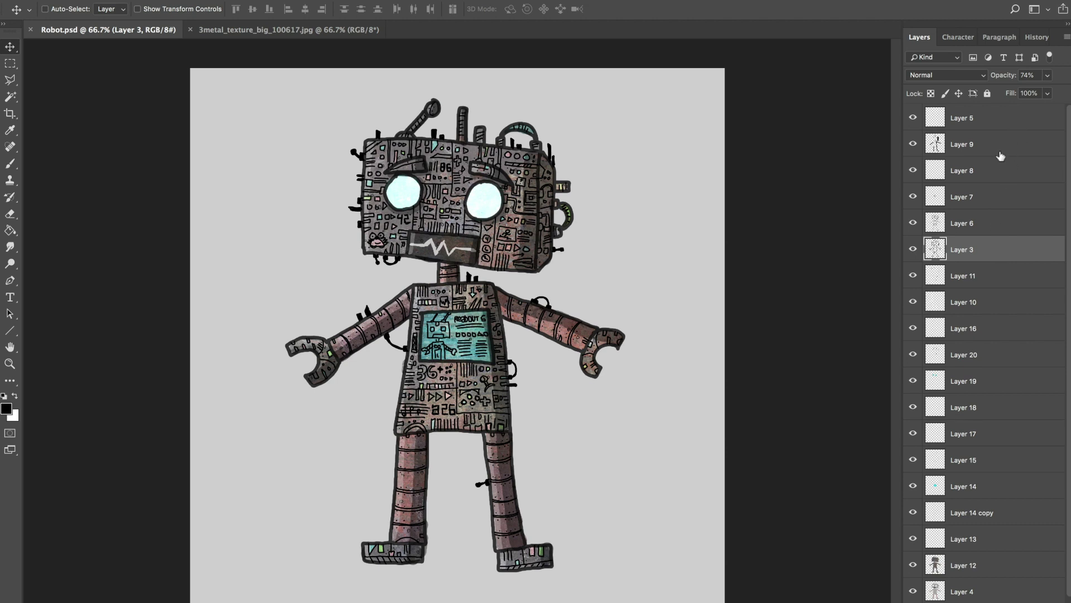
Step: Reduce the line art opacity a little more and group all layers above the Background
{"action": "left_click", "coordinate": [1047, 75]}
{"action": "mouse_move", "coordinate": [1045, 90]}
{"action": "left_mouse_down"}
{"action": "mouse_move", "coordinate": [1062, 93]}
{"action": "mouse_move", "coordinate": [1034, 103]}
{"action": "left_mouse_up"}
{"action": "key", "text": "ctrl+s"}
{"action": "key", "text": "ctrl+alt+a"}
{"action": "key", "text": "ctrl+g"}
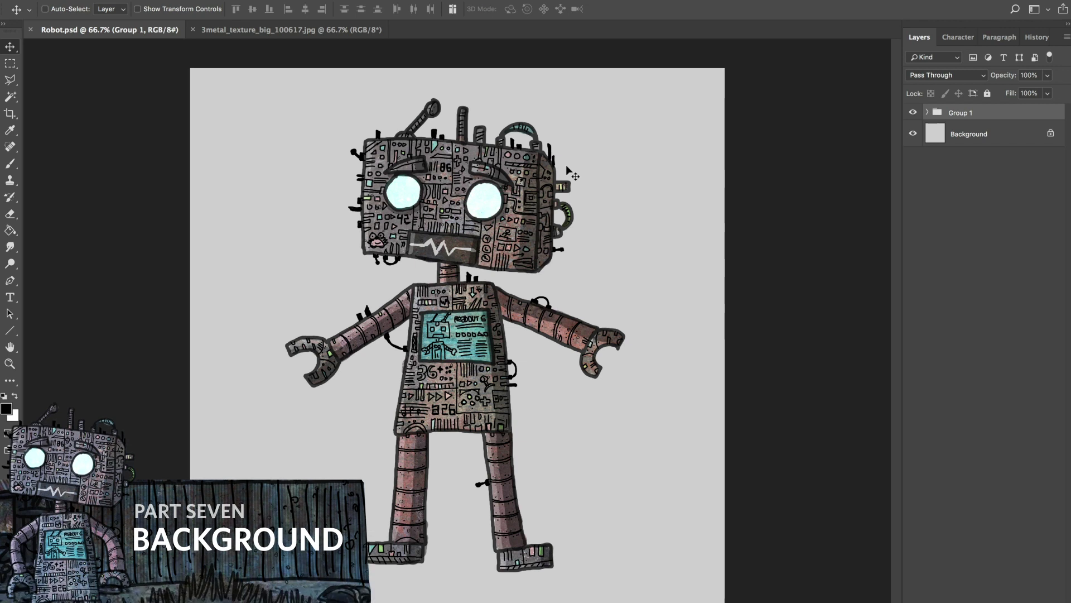
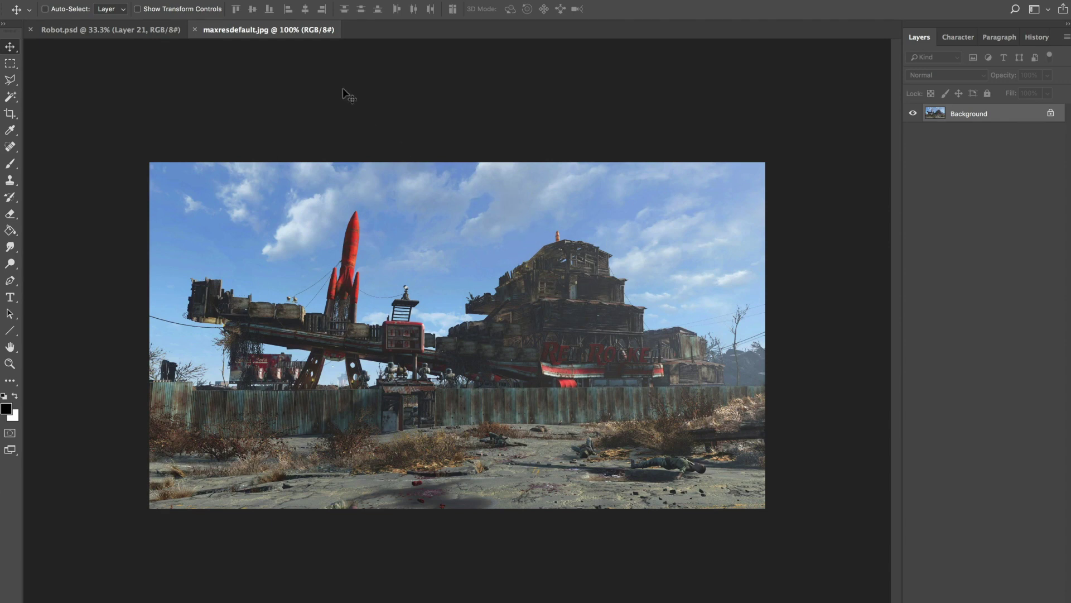
Step: Return to Robot.psd and rename Group 1 to Robot
{"action": "left_click", "coordinate": [159, 29]}
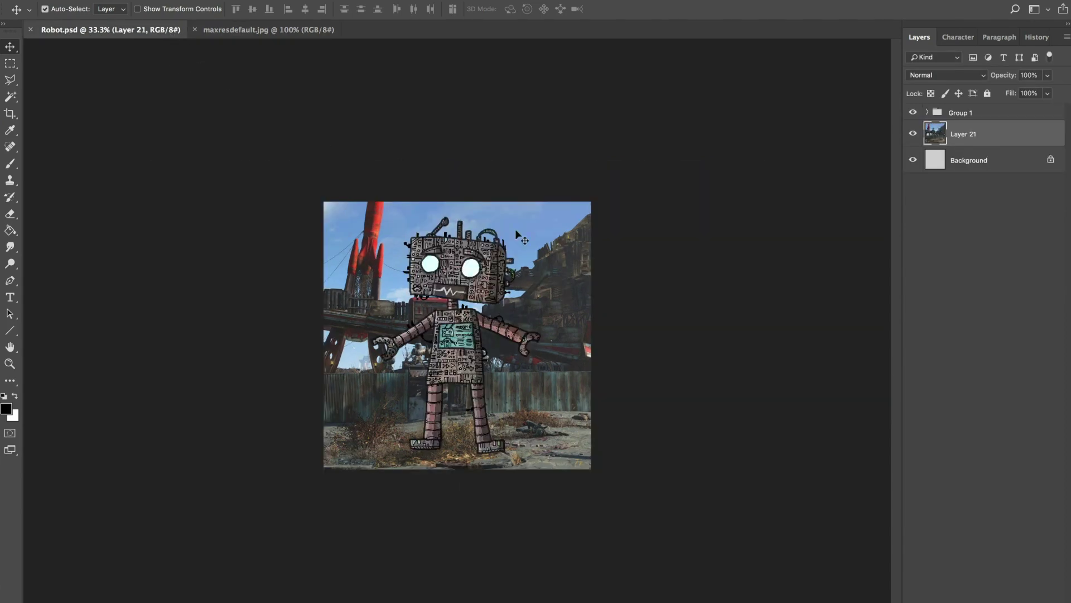
{"action": "key", "text": "super+equal"}
{"action": "key", "text": "super+equal"}
{"action": "key", "text": "super+minus"}
{"action": "key", "text": "super+equal"}
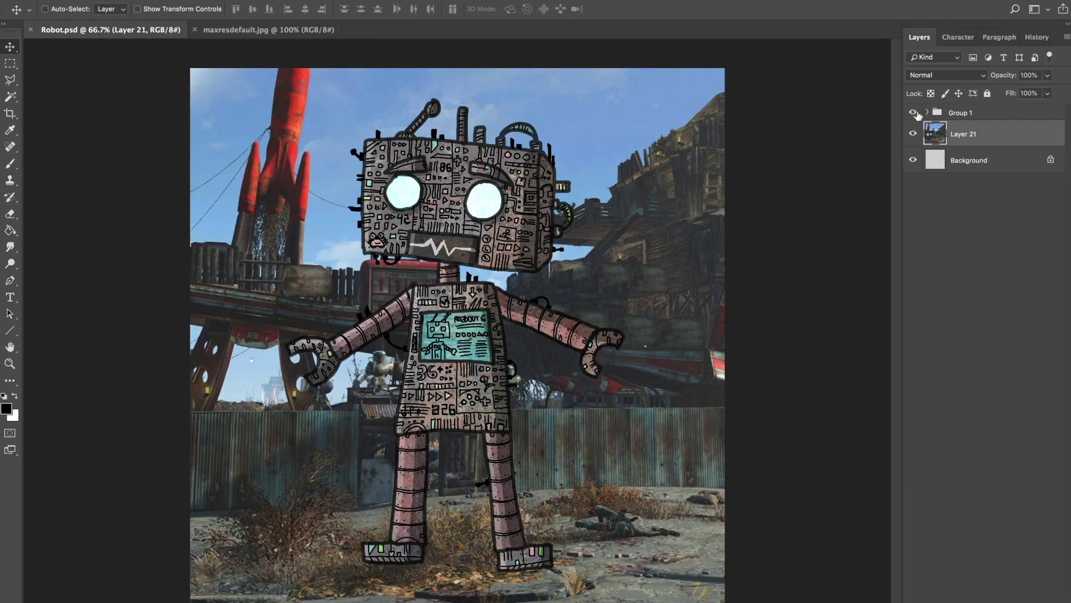
{"action": "double_click", "coordinate": [959, 112]}
{"action": "type", "text": "Robot"}
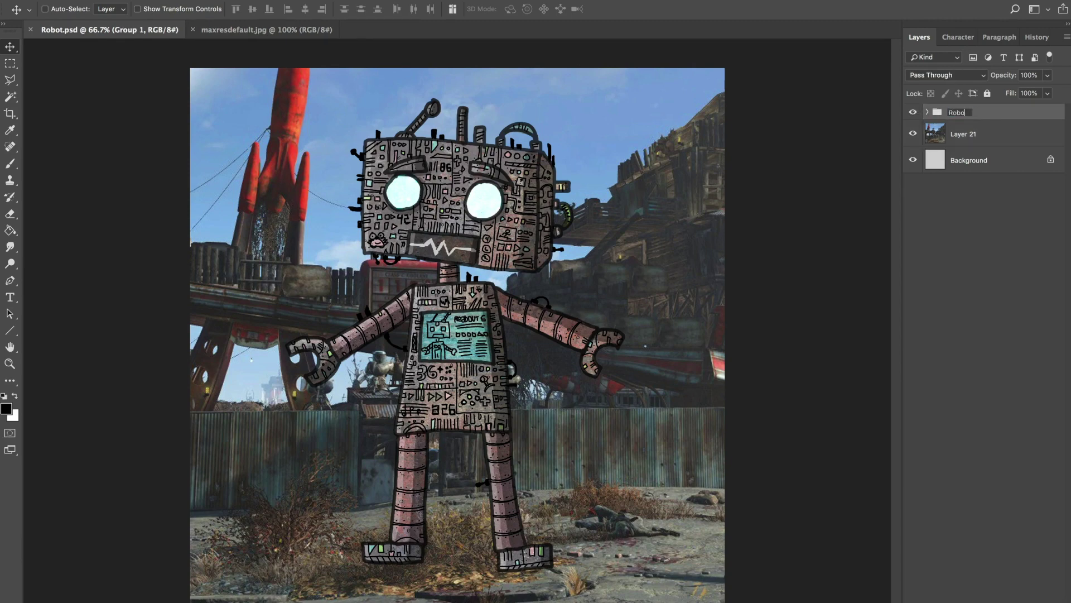
{"action": "key", "text": "Return"}
Step: Hide the Robot group and add a new layer above the background photo in Layer 21
{"action": "left_click", "coordinate": [913, 113]}
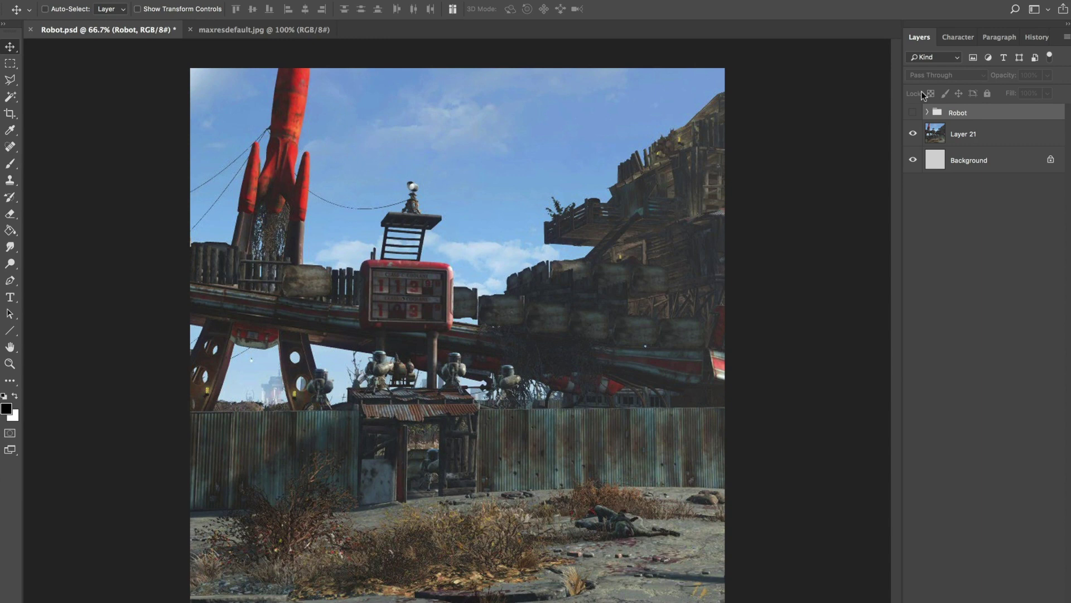
{"action": "left_click", "coordinate": [955, 133]}
{"action": "left_click", "coordinate": [1026, 595]}
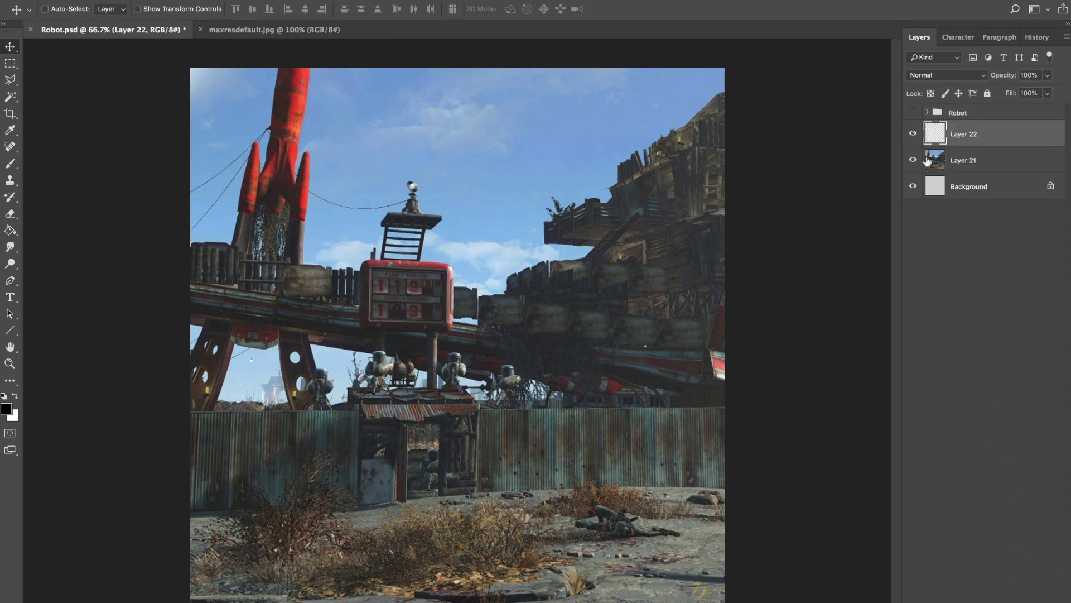
{"action": "left_click", "coordinate": [913, 113]}
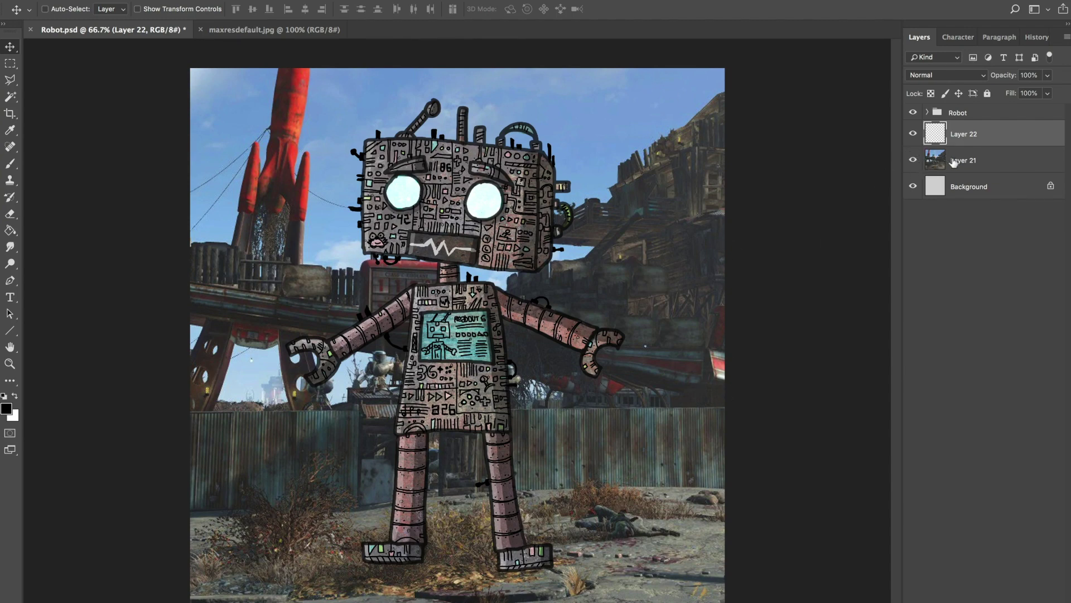
{"action": "left_click", "coordinate": [913, 112]}
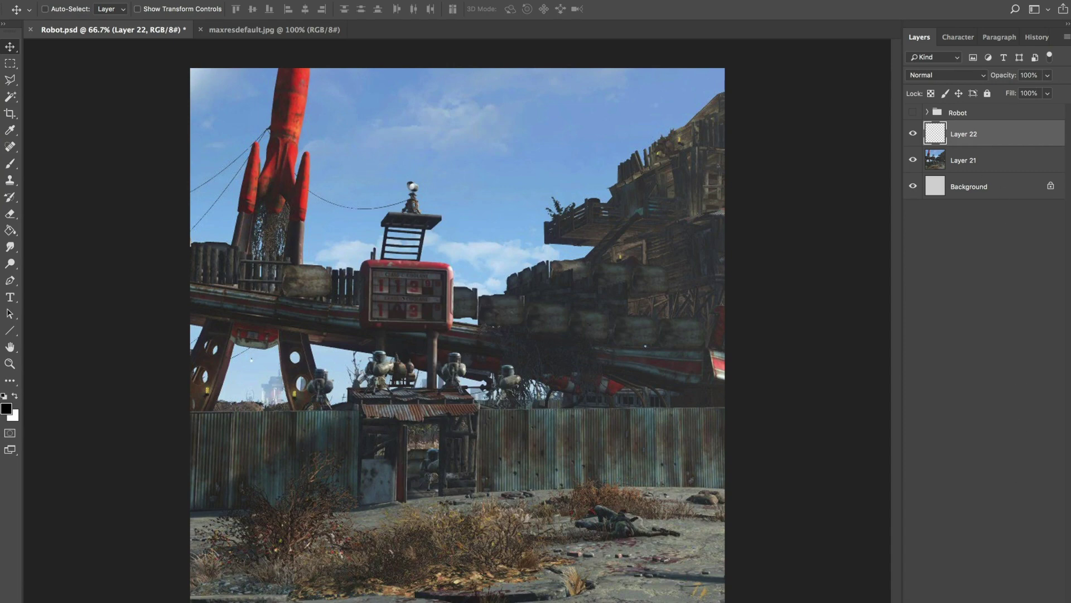
Step: Trace the rocket's support legs in Layer 22 with a black 12 px hard mechanical brush
{"action": "left_click", "coordinate": [11, 163]}
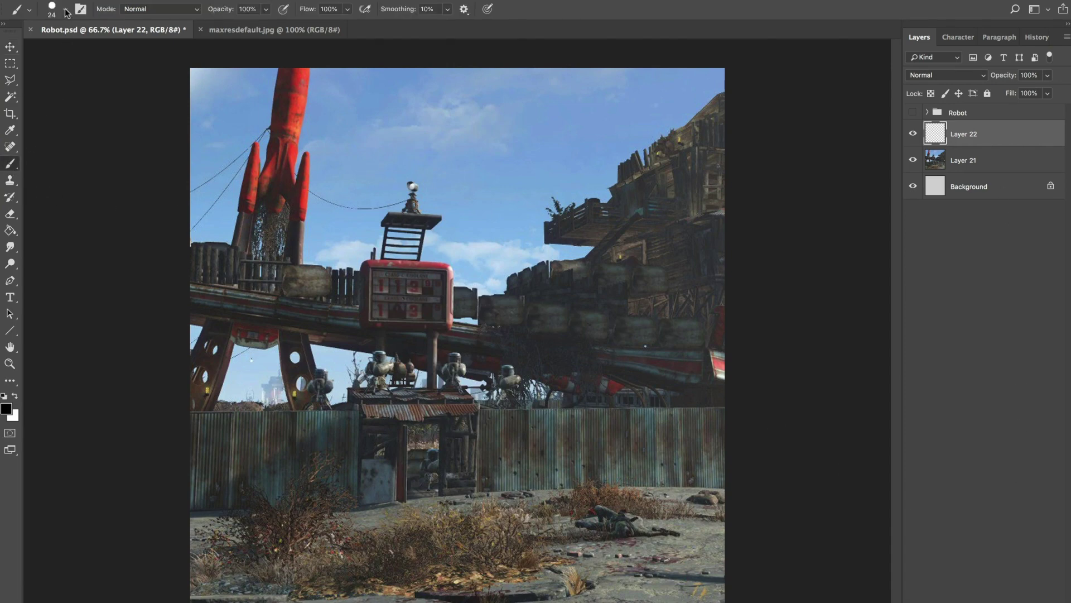
{"action": "left_click", "coordinate": [65, 11]}
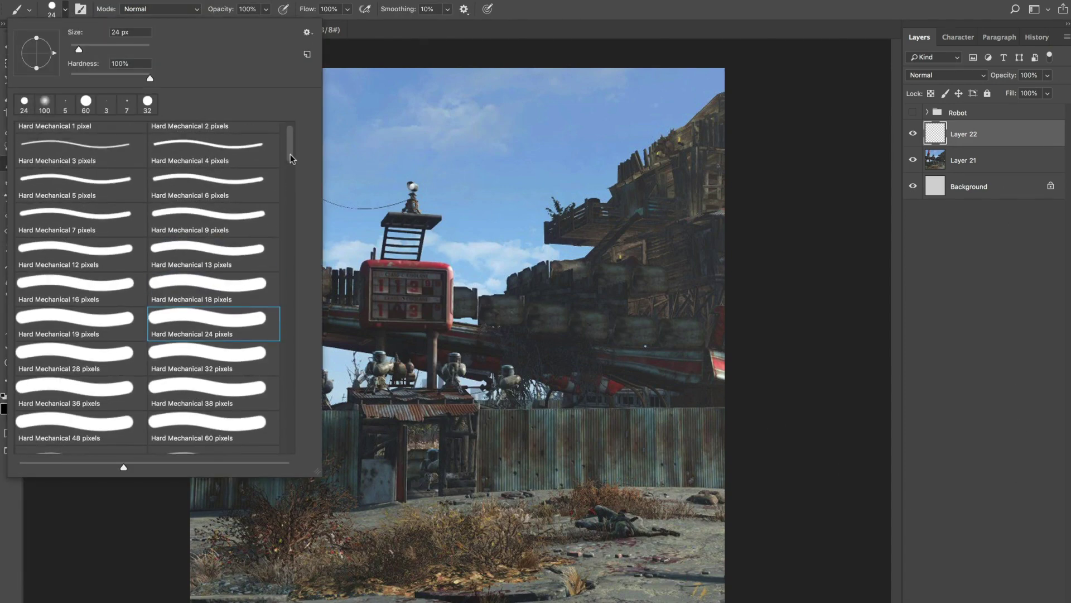
{"action": "scroll", "coordinate": [290, 154], "scroll_direction": "up", "scroll_amount": 1}
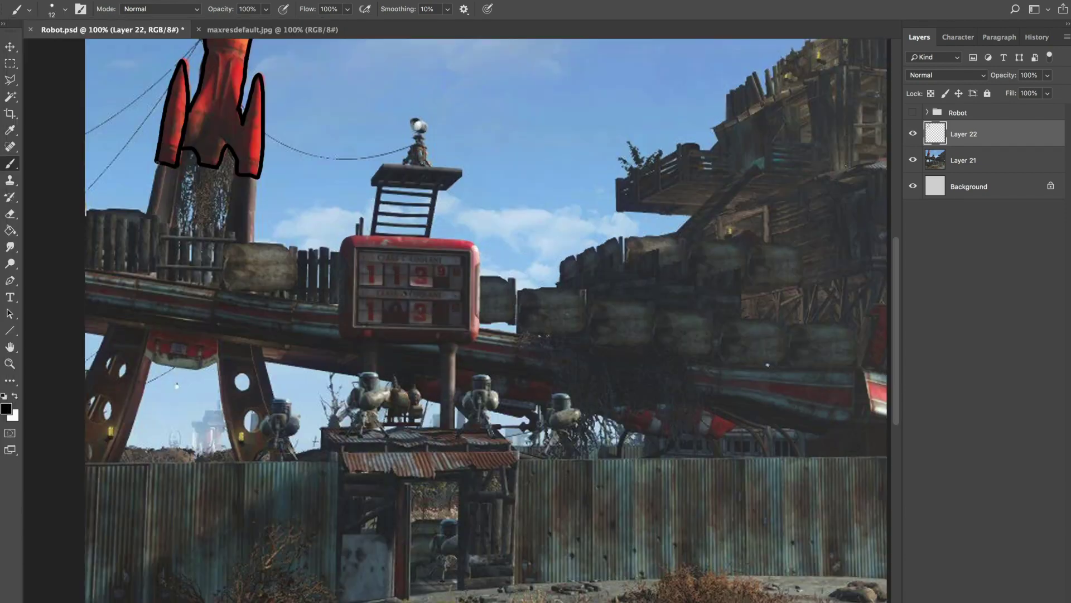
{"action": "left_click_drag", "start_coordinate": [158, 162], "coordinate": [145, 215]}
{"action": "left_click_drag", "start_coordinate": [165, 163], "coordinate": [154, 212]}
{"action": "left_click_drag", "start_coordinate": [179, 165], "coordinate": [166, 228]}
{"action": "left_click_drag", "start_coordinate": [182, 168], "coordinate": [173, 229]}
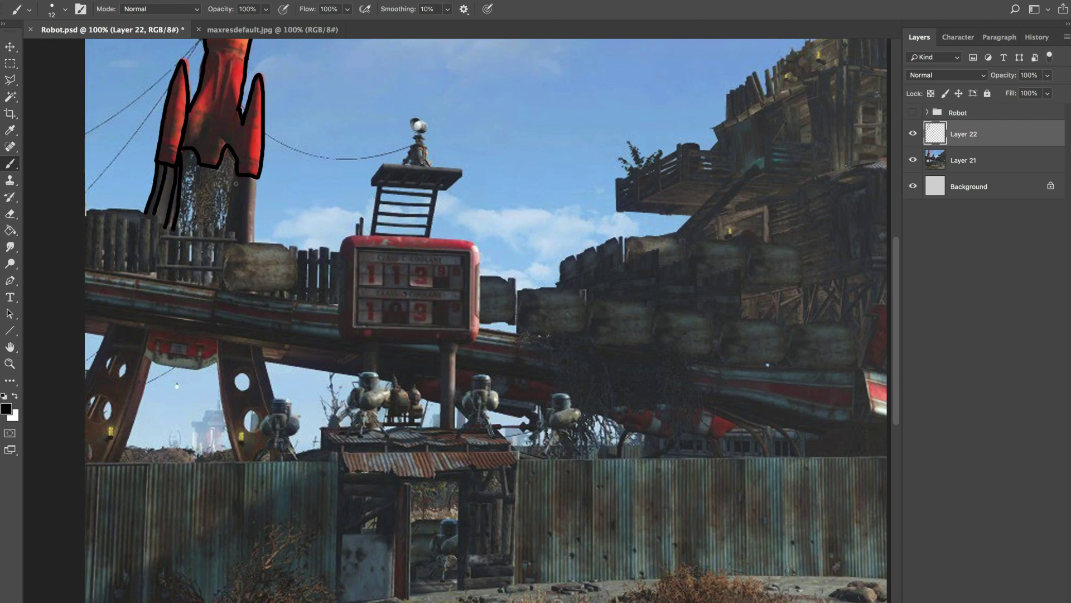
{"action": "left_click_drag", "start_coordinate": [235, 171], "coordinate": [229, 235]}
{"action": "left_click_drag", "start_coordinate": [255, 186], "coordinate": [252, 249]}
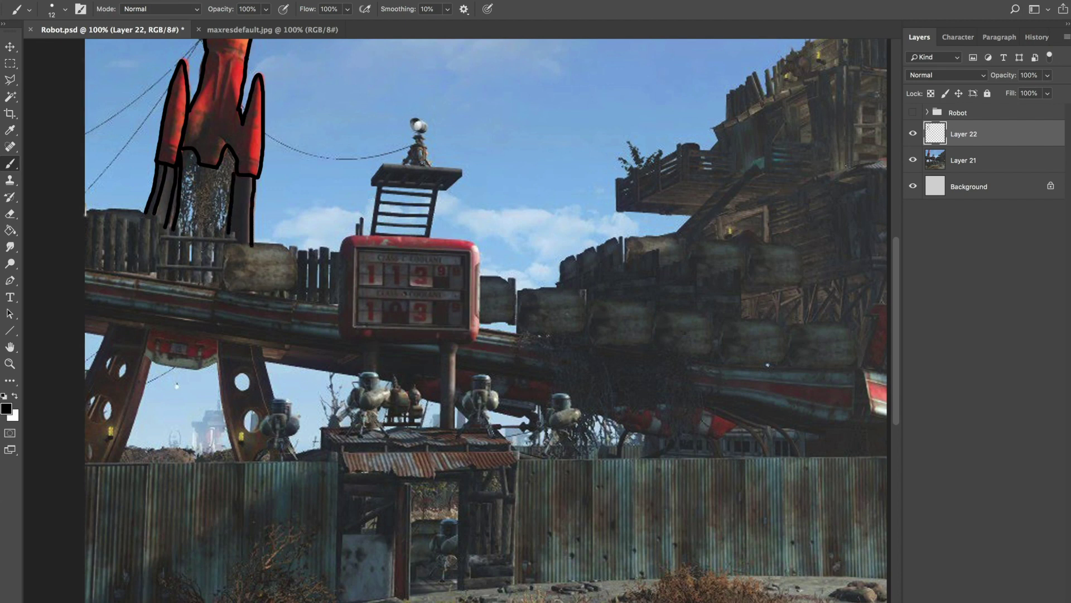
Step: Trace the row of wooden fence planks and the barrel along the raised ramp beneath the rocket
{"action": "left_click_drag", "start_coordinate": [83, 212], "coordinate": [87, 265]}
{"action": "mouse_move", "coordinate": [96, 214]}
{"action": "left_mouse_down"}
{"action": "mouse_move", "coordinate": [103, 257]}
{"action": "mouse_move", "coordinate": [93, 267]}
{"action": "mouse_move", "coordinate": [117, 219]}
{"action": "mouse_move", "coordinate": [112, 269]}
{"action": "left_mouse_up"}
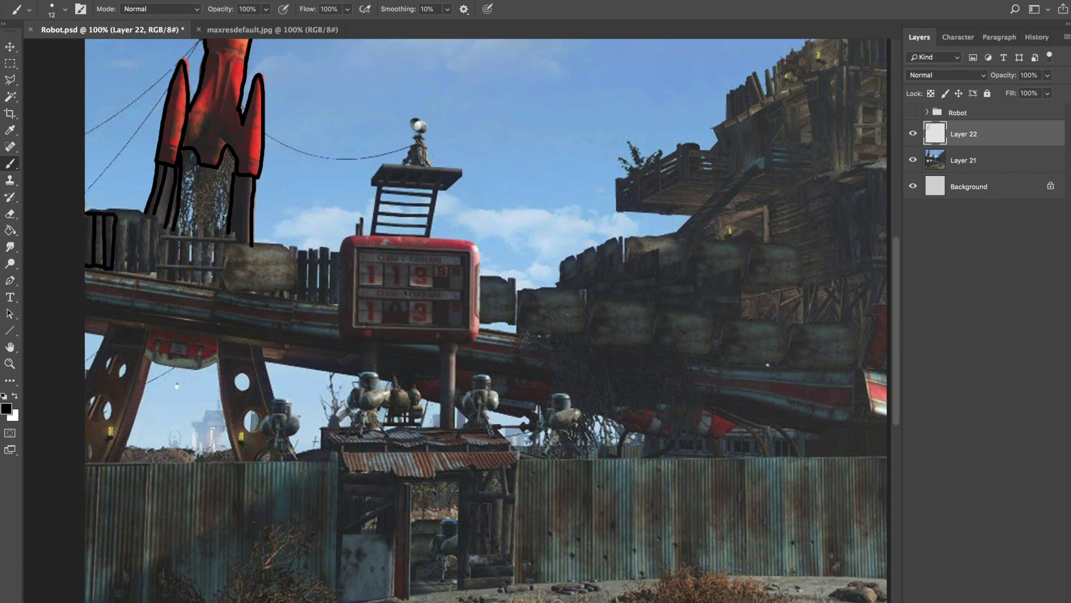
{"action": "left_click_drag", "start_coordinate": [119, 218], "coordinate": [124, 270]}
{"action": "mouse_move", "coordinate": [126, 221]}
{"action": "left_mouse_down"}
{"action": "mouse_move", "coordinate": [138, 227]}
{"action": "mouse_move", "coordinate": [139, 273]}
{"action": "left_mouse_up"}
{"action": "left_click_drag", "start_coordinate": [142, 218], "coordinate": [150, 275]}
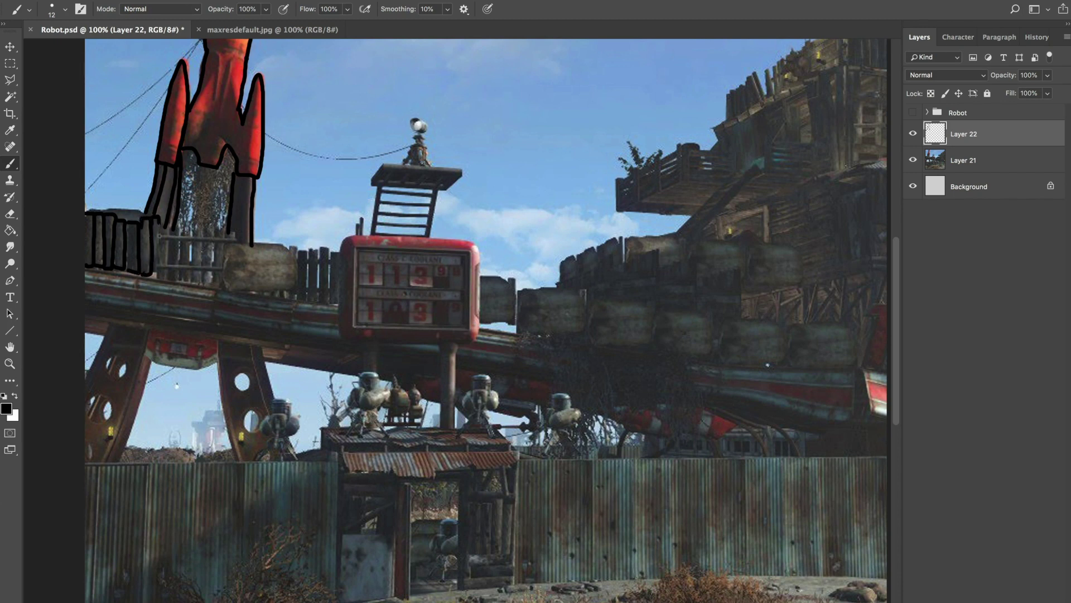
{"action": "left_click_drag", "start_coordinate": [159, 223], "coordinate": [160, 275]}
{"action": "left_click_drag", "start_coordinate": [162, 227], "coordinate": [167, 280]}
{"action": "left_click_drag", "start_coordinate": [177, 225], "coordinate": [177, 275]}
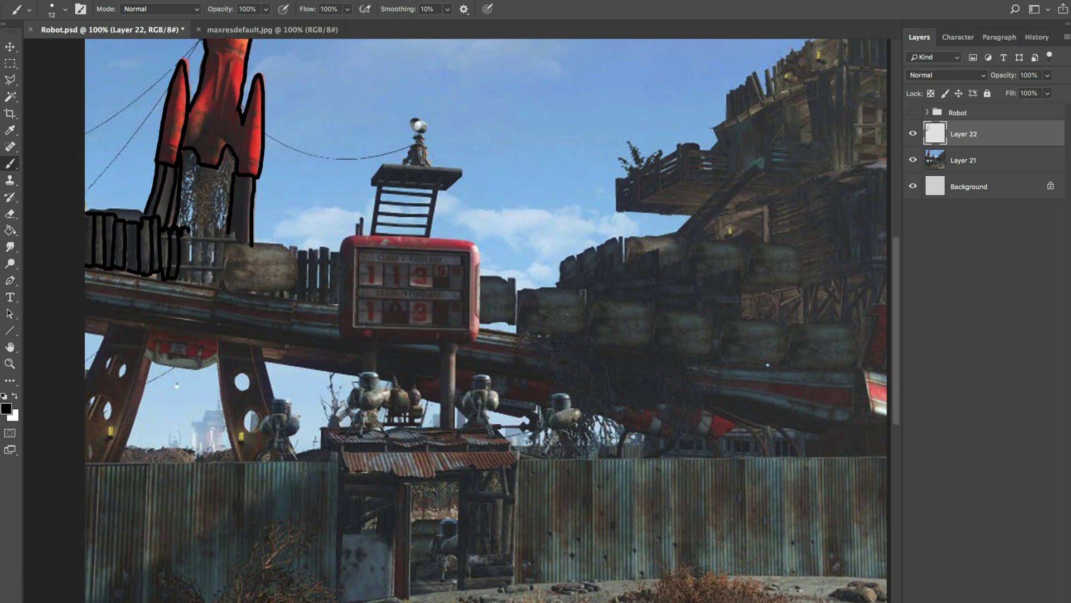
{"action": "left_click_drag", "start_coordinate": [189, 232], "coordinate": [182, 284]}
{"action": "mouse_move", "coordinate": [196, 238]}
{"action": "left_mouse_down"}
{"action": "mouse_move", "coordinate": [236, 237]}
{"action": "mouse_move", "coordinate": [197, 228]}
{"action": "mouse_move", "coordinate": [231, 235]}
{"action": "mouse_move", "coordinate": [200, 238]}
{"action": "mouse_move", "coordinate": [202, 268]}
{"action": "left_mouse_up"}
{"action": "mouse_move", "coordinate": [233, 245]}
{"action": "left_mouse_down"}
{"action": "mouse_move", "coordinate": [229, 288]}
{"action": "mouse_move", "coordinate": [294, 290]}
{"action": "mouse_move", "coordinate": [275, 244]}
{"action": "mouse_move", "coordinate": [235, 242]}
{"action": "left_mouse_up"}
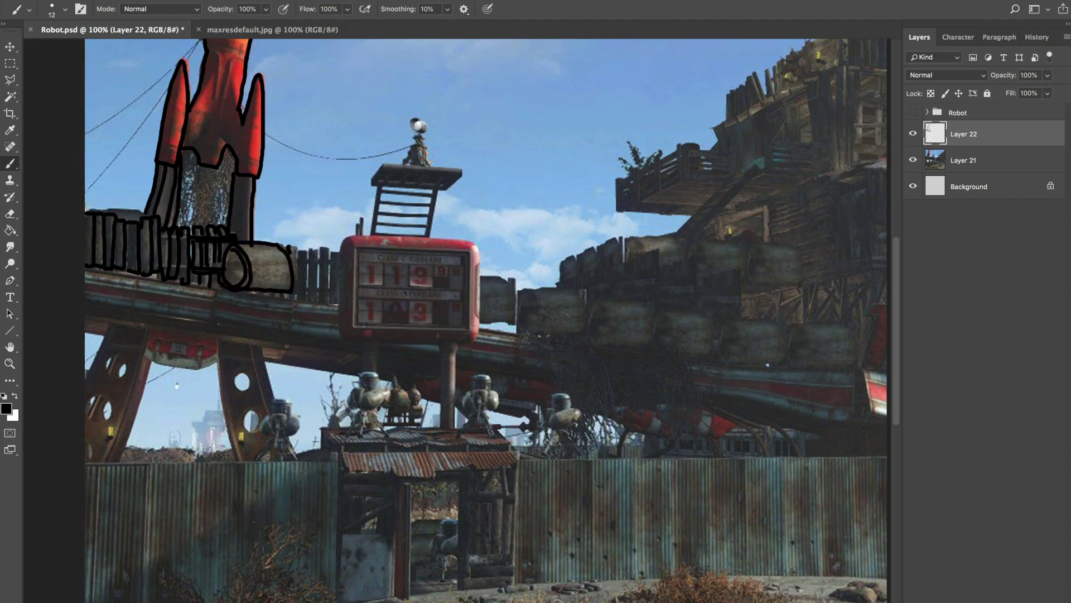
Step: Outline the red price sign and draw its inner frame, dividing lines and digits
{"action": "mouse_move", "coordinate": [390, 315]}
{"action": "left_mouse_down"}
{"action": "mouse_move", "coordinate": [472, 323]}
{"action": "mouse_move", "coordinate": [481, 419]}
{"action": "left_mouse_up"}
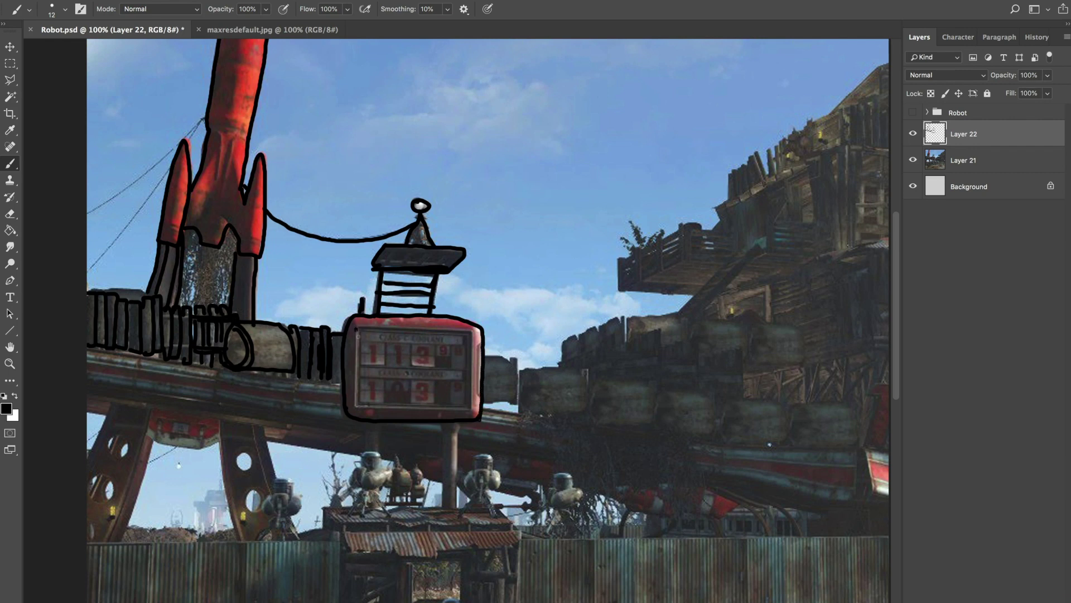
{"action": "left_click_drag", "start_coordinate": [356, 330], "coordinate": [358, 407]}
{"action": "mouse_move", "coordinate": [358, 328]}
{"action": "left_mouse_down"}
{"action": "mouse_move", "coordinate": [464, 335]}
{"action": "mouse_move", "coordinate": [472, 376]}
{"action": "mouse_move", "coordinate": [470, 409]}
{"action": "mouse_move", "coordinate": [357, 408]}
{"action": "left_mouse_up"}
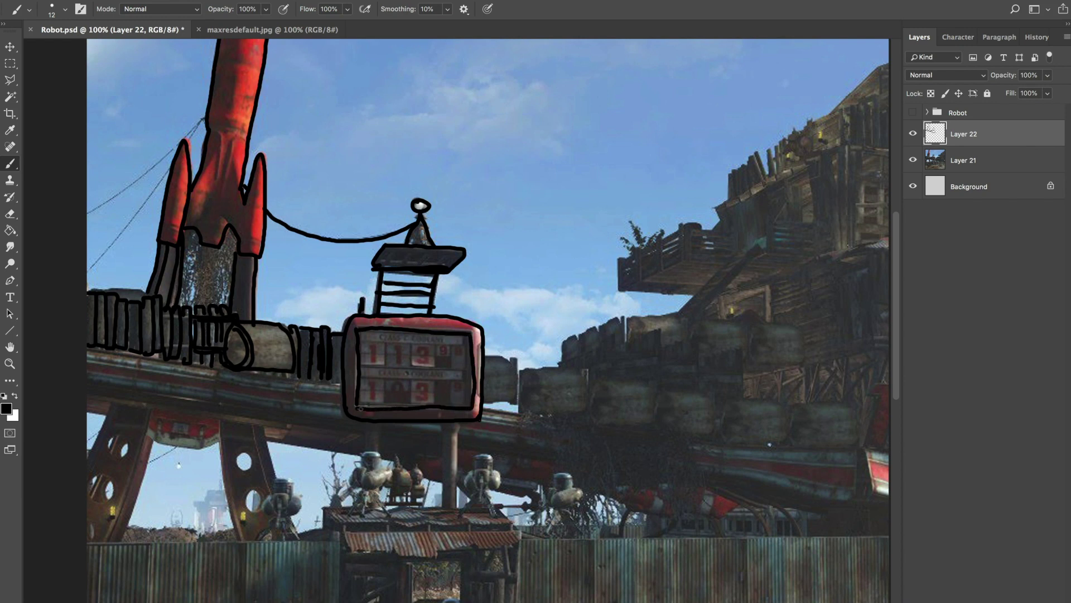
{"action": "mouse_move", "coordinate": [369, 342]}
{"action": "left_mouse_down"}
{"action": "mouse_move", "coordinate": [370, 362]}
{"action": "mouse_move", "coordinate": [377, 342]}
{"action": "mouse_move", "coordinate": [469, 342]}
{"action": "left_mouse_up"}
{"action": "mouse_move", "coordinate": [393, 346]}
{"action": "left_mouse_down"}
{"action": "mouse_move", "coordinate": [396, 359]}
{"action": "mouse_move", "coordinate": [402, 346]}
{"action": "mouse_move", "coordinate": [456, 346]}
{"action": "mouse_move", "coordinate": [435, 373]}
{"action": "mouse_move", "coordinate": [408, 344]}
{"action": "mouse_move", "coordinate": [385, 366]}
{"action": "mouse_move", "coordinate": [415, 365]}
{"action": "mouse_move", "coordinate": [354, 366]}
{"action": "mouse_move", "coordinate": [460, 384]}
{"action": "mouse_move", "coordinate": [430, 371]}
{"action": "mouse_move", "coordinate": [414, 407]}
{"action": "mouse_move", "coordinate": [435, 405]}
{"action": "mouse_move", "coordinate": [424, 397]}
{"action": "left_mouse_up"}
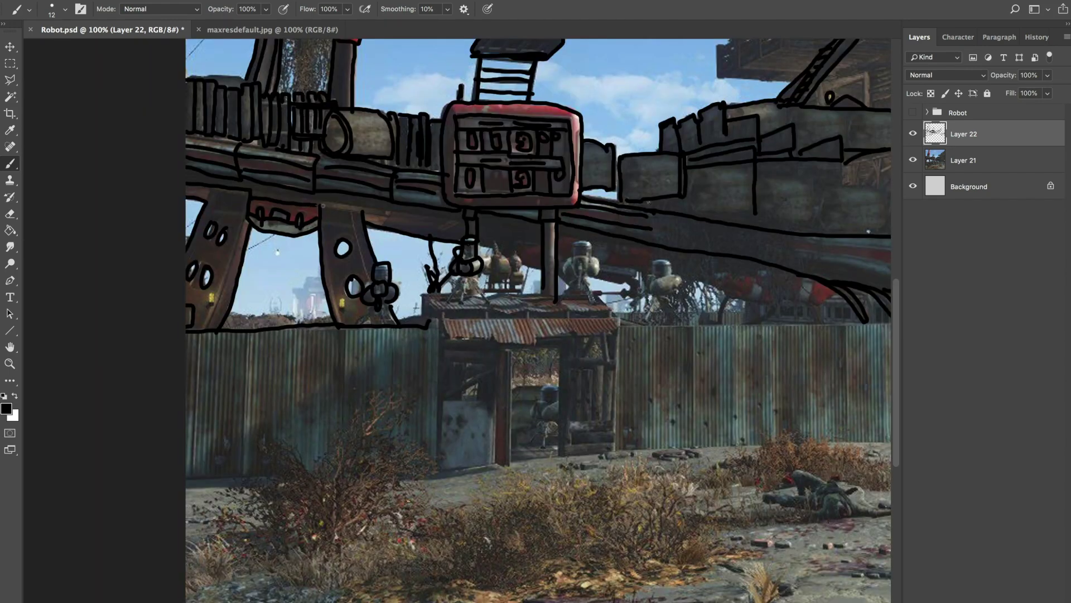
Step: Trace the turrets standing on the shack roof below the price sign
{"action": "left_click_drag", "start_coordinate": [556, 271], "coordinate": [508, 219]}
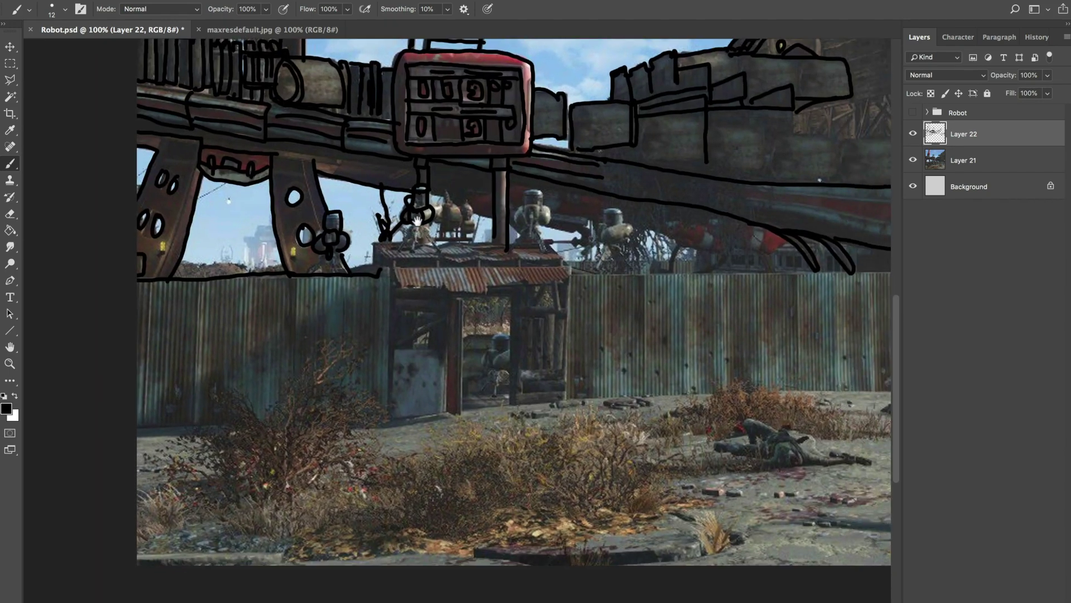
{"action": "mouse_move", "coordinate": [413, 224]}
{"action": "left_mouse_down"}
{"action": "mouse_move", "coordinate": [398, 247]}
{"action": "mouse_move", "coordinate": [413, 254]}
{"action": "mouse_move", "coordinate": [428, 225]}
{"action": "mouse_move", "coordinate": [440, 252]}
{"action": "left_mouse_up"}
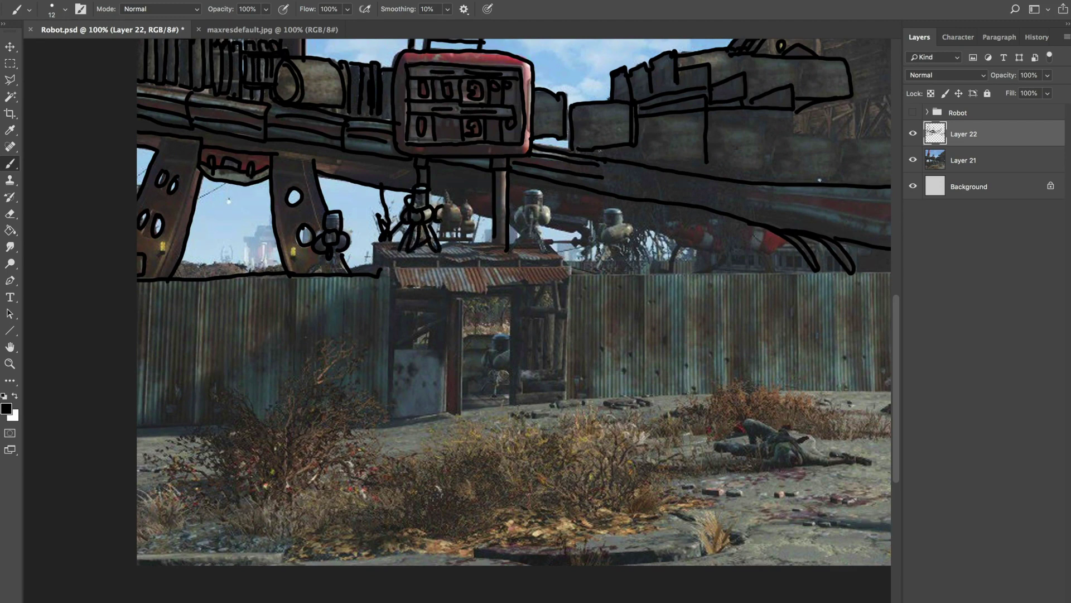
{"action": "mouse_move", "coordinate": [442, 203]}
{"action": "left_mouse_down"}
{"action": "mouse_move", "coordinate": [441, 232]}
{"action": "mouse_move", "coordinate": [461, 215]}
{"action": "mouse_move", "coordinate": [448, 189]}
{"action": "mouse_move", "coordinate": [475, 204]}
{"action": "mouse_move", "coordinate": [472, 233]}
{"action": "mouse_move", "coordinate": [438, 240]}
{"action": "mouse_move", "coordinate": [499, 241]}
{"action": "mouse_move", "coordinate": [494, 217]}
{"action": "mouse_move", "coordinate": [517, 228]}
{"action": "mouse_move", "coordinate": [530, 192]}
{"action": "mouse_move", "coordinate": [542, 204]}
{"action": "mouse_move", "coordinate": [529, 224]}
{"action": "mouse_move", "coordinate": [551, 223]}
{"action": "mouse_move", "coordinate": [508, 252]}
{"action": "left_mouse_up"}
{"action": "mouse_move", "coordinate": [531, 229]}
{"action": "left_mouse_down"}
{"action": "mouse_move", "coordinate": [517, 249]}
{"action": "mouse_move", "coordinate": [535, 239]}
{"action": "mouse_move", "coordinate": [572, 277]}
{"action": "mouse_move", "coordinate": [547, 282]}
{"action": "left_mouse_up"}
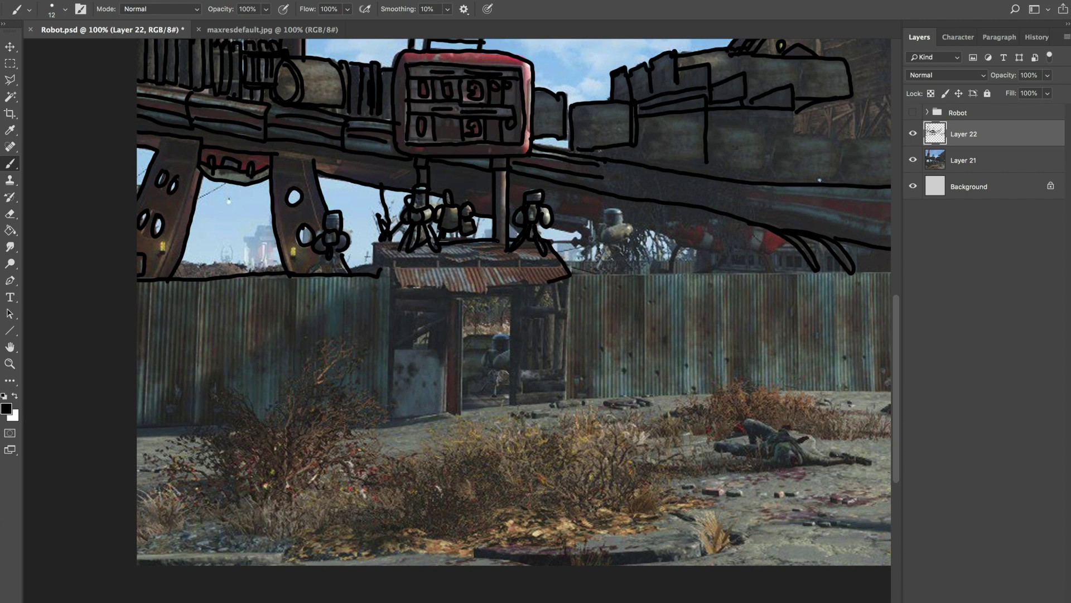
Step: Outline the shack's corrugated awning and the edges of the roof above it
{"action": "mouse_move", "coordinate": [395, 262]}
{"action": "left_mouse_down"}
{"action": "mouse_move", "coordinate": [401, 290]}
{"action": "mouse_move", "coordinate": [523, 284]}
{"action": "left_mouse_up"}
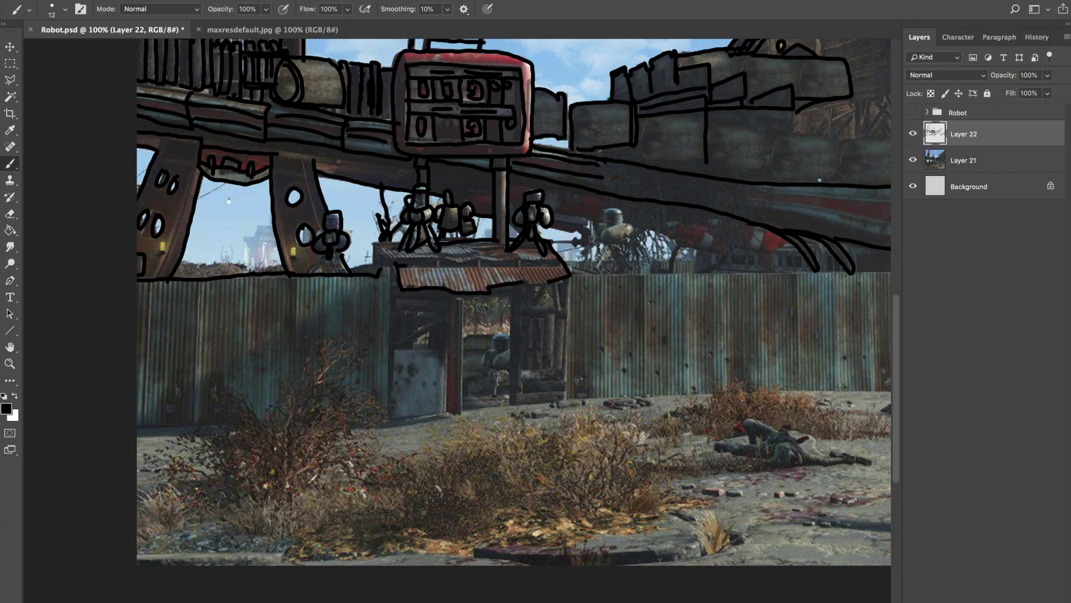
{"action": "left_click_drag", "start_coordinate": [407, 266], "coordinate": [565, 265]}
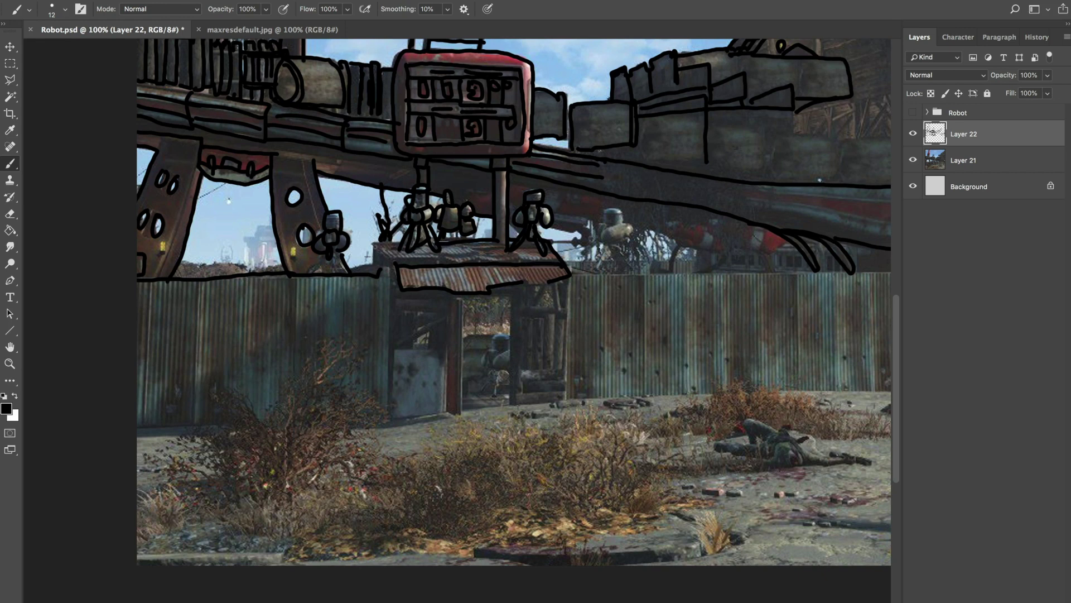
{"action": "mouse_move", "coordinate": [374, 243]}
{"action": "left_mouse_down"}
{"action": "mouse_move", "coordinate": [375, 269]}
{"action": "mouse_move", "coordinate": [400, 244]}
{"action": "mouse_move", "coordinate": [393, 259]}
{"action": "mouse_move", "coordinate": [566, 257]}
{"action": "left_mouse_up"}
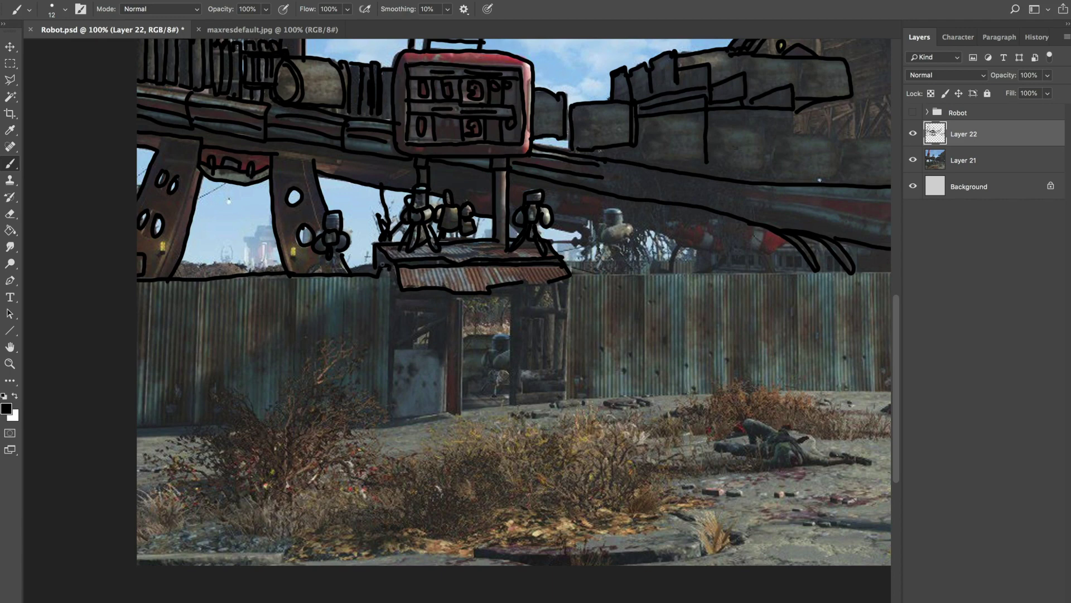
Step: Trace the front of the shack with its door, door window, doorway and wooden wall planks
{"action": "mouse_move", "coordinate": [391, 289]}
{"action": "left_mouse_down"}
{"action": "mouse_move", "coordinate": [392, 423]}
{"action": "mouse_move", "coordinate": [480, 409]}
{"action": "mouse_move", "coordinate": [482, 350]}
{"action": "mouse_move", "coordinate": [386, 365]}
{"action": "mouse_move", "coordinate": [439, 356]}
{"action": "left_mouse_up"}
{"action": "mouse_move", "coordinate": [384, 245]}
{"action": "left_mouse_down"}
{"action": "mouse_move", "coordinate": [442, 242]}
{"action": "mouse_move", "coordinate": [444, 357]}
{"action": "left_mouse_up"}
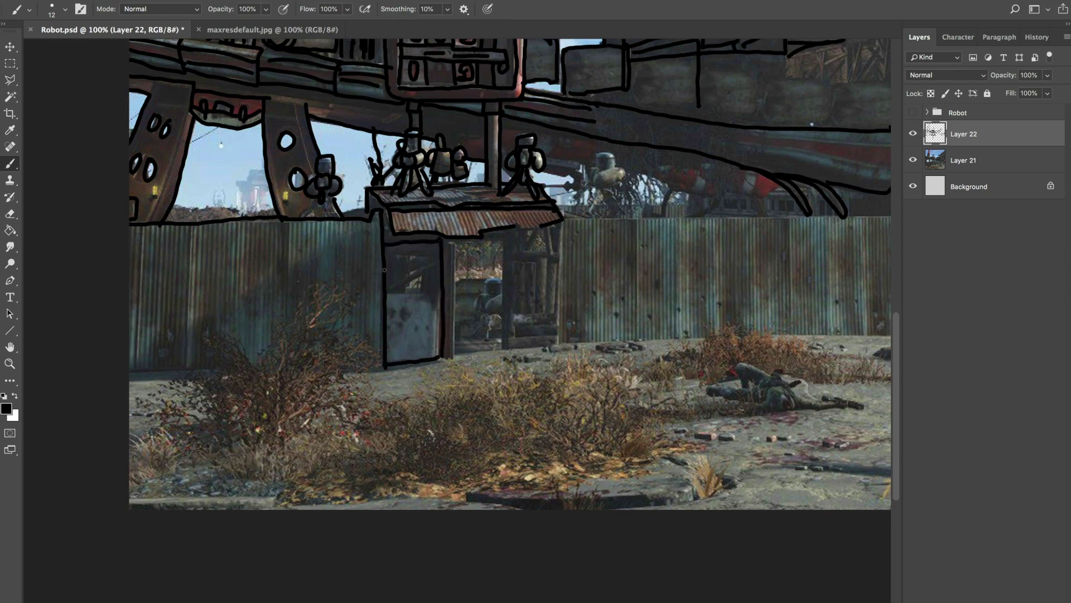
{"action": "mouse_move", "coordinate": [393, 265]}
{"action": "left_mouse_down"}
{"action": "mouse_move", "coordinate": [404, 293]}
{"action": "mouse_move", "coordinate": [426, 293]}
{"action": "mouse_move", "coordinate": [431, 260]}
{"action": "mouse_move", "coordinate": [394, 257]}
{"action": "mouse_move", "coordinate": [429, 258]}
{"action": "left_mouse_up"}
{"action": "left_click_drag", "start_coordinate": [394, 293], "coordinate": [428, 263]}
{"action": "mouse_move", "coordinate": [458, 360]}
{"action": "left_mouse_down"}
{"action": "mouse_move", "coordinate": [560, 224]}
{"action": "mouse_move", "coordinate": [540, 226]}
{"action": "mouse_move", "coordinate": [550, 257]}
{"action": "mouse_move", "coordinate": [530, 249]}
{"action": "left_mouse_up"}
{"action": "mouse_move", "coordinate": [518, 226]}
{"action": "left_mouse_down"}
{"action": "mouse_move", "coordinate": [518, 248]}
{"action": "mouse_move", "coordinate": [549, 247]}
{"action": "mouse_move", "coordinate": [556, 259]}
{"action": "mouse_move", "coordinate": [516, 318]}
{"action": "left_mouse_up"}
{"action": "mouse_move", "coordinate": [526, 260]}
{"action": "left_mouse_down"}
{"action": "mouse_move", "coordinate": [528, 319]}
{"action": "mouse_move", "coordinate": [547, 312]}
{"action": "left_mouse_up"}
{"action": "left_click_drag", "start_coordinate": [553, 260], "coordinate": [556, 337]}
Step: Trace the top and bottom edges of the corrugated fence between the shack and the right side of the scene
{"action": "left_click_drag", "start_coordinate": [562, 219], "coordinate": [726, 218]}
{"action": "scroll", "coordinate": [627, 270], "scroll_direction": "right", "scroll_amount": 5}
{"action": "scroll", "coordinate": [626, 270], "scroll_direction": "up", "scroll_amount": 1}
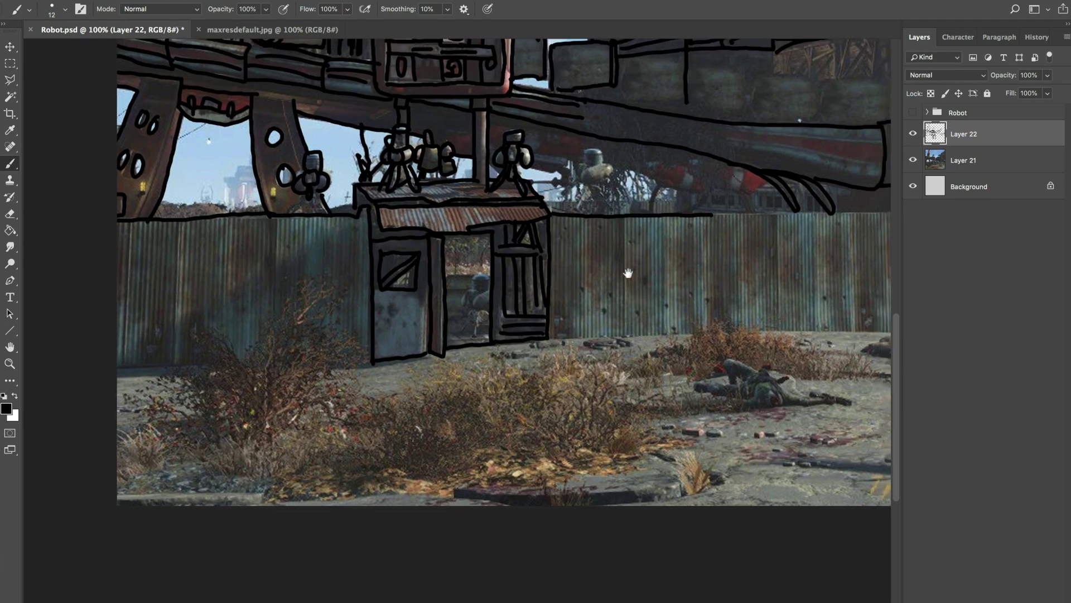
{"action": "left_click_drag", "start_coordinate": [561, 246], "coordinate": [769, 244]}
{"action": "left_click_drag", "start_coordinate": [397, 371], "coordinate": [550, 365]}
{"action": "left_click_drag", "start_coordinate": [606, 362], "coordinate": [751, 362]}
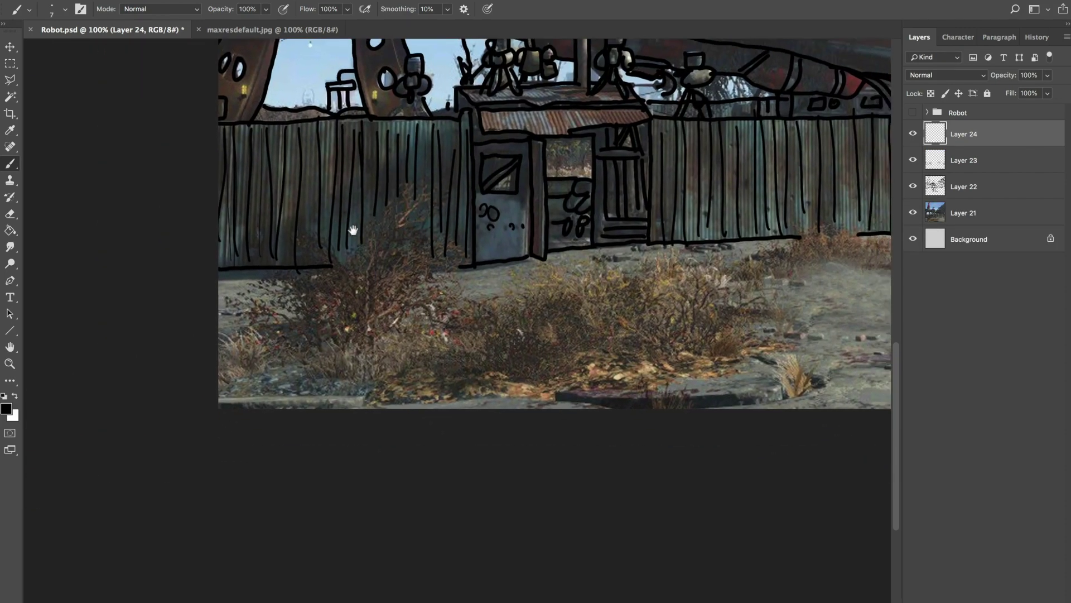
Step: Draw the grass clump, kerb slab and bush foliage in the lower left foreground on Layer 24 with a 7 px brush
{"action": "left_click_drag", "start_coordinate": [354, 230], "coordinate": [340, 221]}
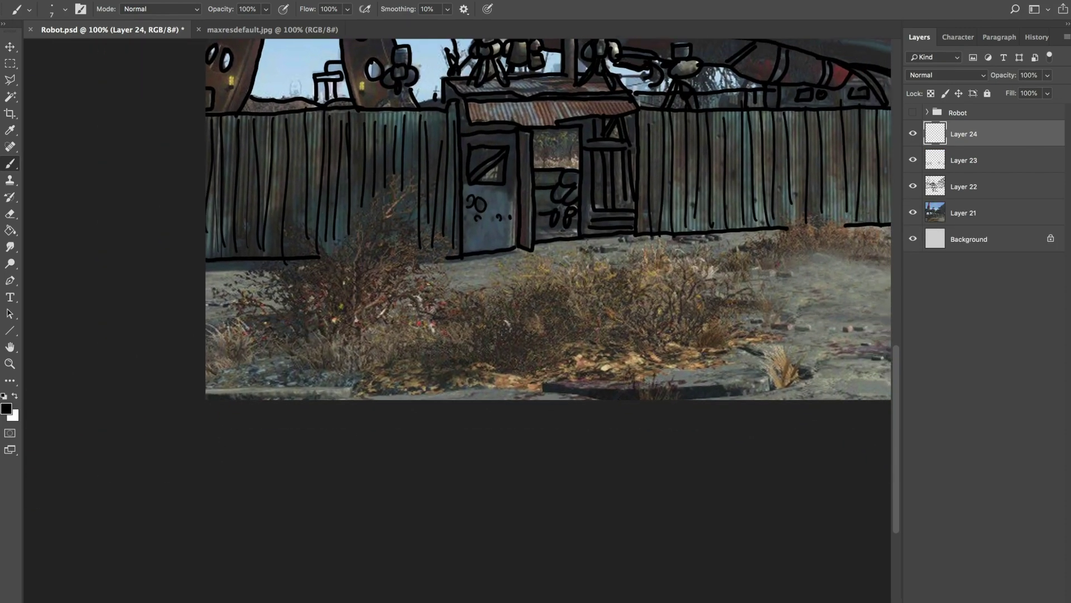
{"action": "mouse_move", "coordinate": [212, 376]}
{"action": "left_mouse_down"}
{"action": "mouse_move", "coordinate": [208, 349]}
{"action": "mouse_move", "coordinate": [223, 360]}
{"action": "mouse_move", "coordinate": [237, 322]}
{"action": "mouse_move", "coordinate": [252, 335]}
{"action": "mouse_move", "coordinate": [223, 371]}
{"action": "mouse_move", "coordinate": [342, 385]}
{"action": "left_mouse_up"}
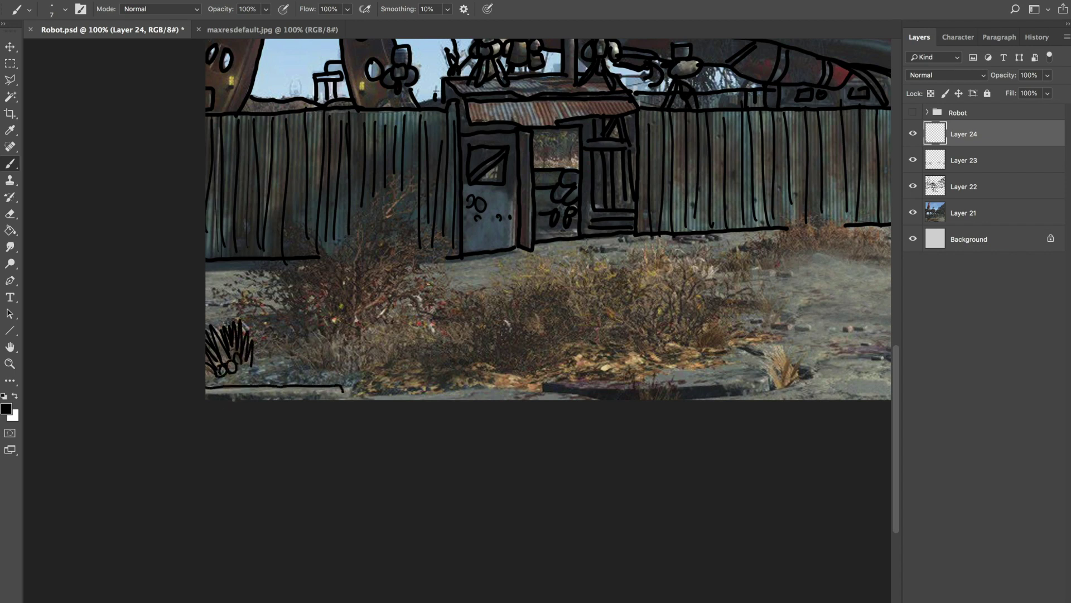
{"action": "left_click_drag", "start_coordinate": [229, 398], "coordinate": [343, 396]}
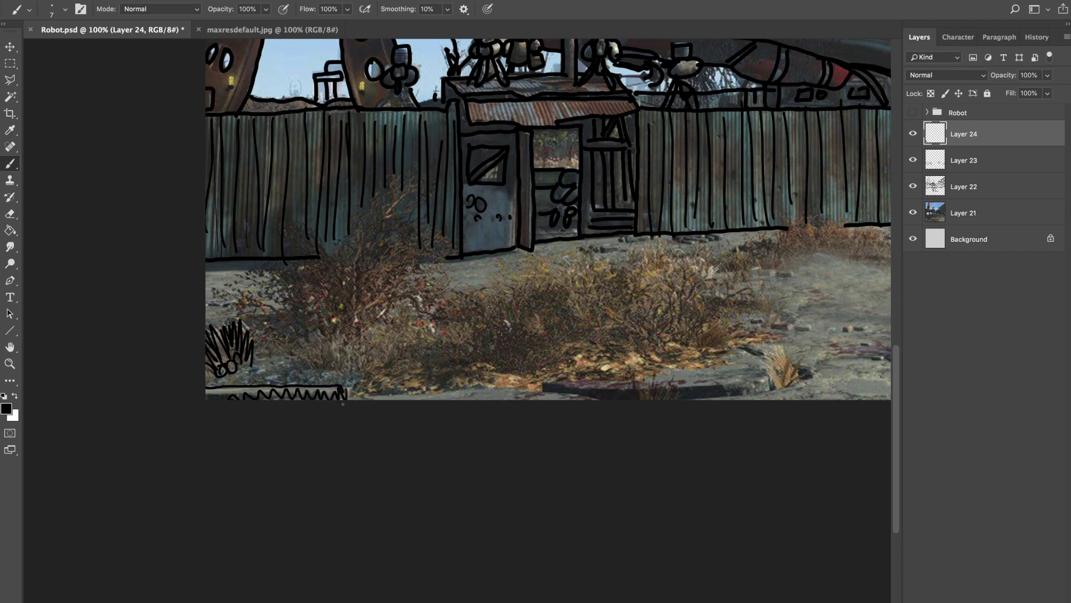
{"action": "mouse_move", "coordinate": [268, 337]}
{"action": "left_mouse_down"}
{"action": "mouse_move", "coordinate": [245, 296]}
{"action": "mouse_move", "coordinate": [256, 308]}
{"action": "mouse_move", "coordinate": [221, 291]}
{"action": "mouse_move", "coordinate": [252, 269]}
{"action": "left_mouse_up"}
{"action": "left_click_drag", "start_coordinate": [263, 272], "coordinate": [286, 271]}
{"action": "mouse_move", "coordinate": [296, 270]}
{"action": "left_mouse_down"}
{"action": "mouse_move", "coordinate": [291, 277]}
{"action": "mouse_move", "coordinate": [309, 237]}
{"action": "mouse_move", "coordinate": [323, 242]}
{"action": "mouse_move", "coordinate": [307, 269]}
{"action": "mouse_move", "coordinate": [351, 256]}
{"action": "mouse_move", "coordinate": [343, 246]}
{"action": "mouse_move", "coordinate": [402, 183]}
{"action": "mouse_move", "coordinate": [404, 202]}
{"action": "mouse_move", "coordinate": [446, 253]}
{"action": "mouse_move", "coordinate": [393, 251]}
{"action": "left_mouse_up"}
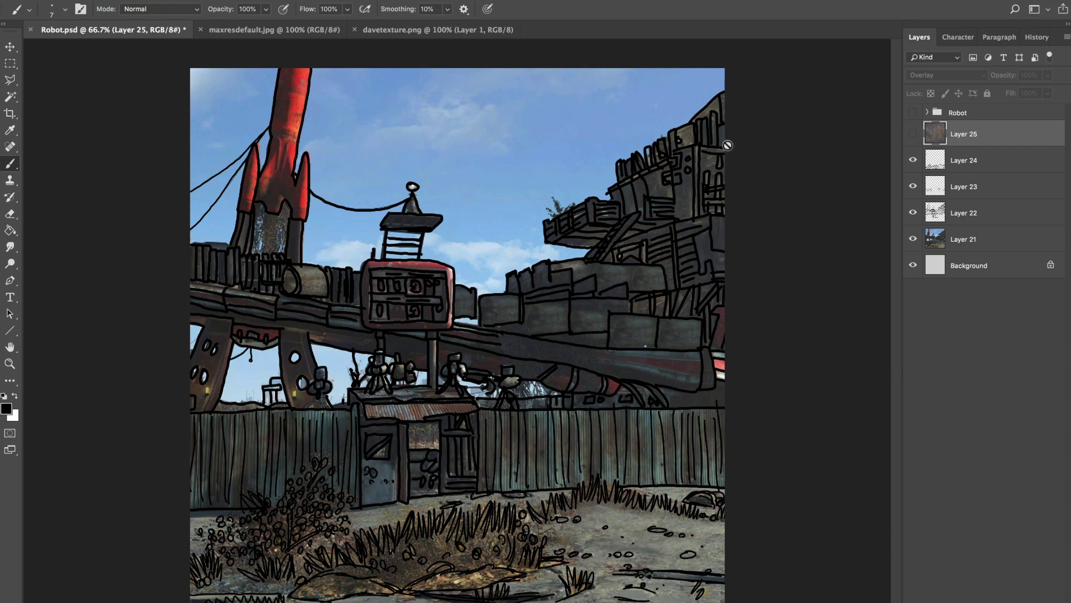
Step: Show the Robot group over the traced background to check the composition, and hide it again
{"action": "left_click", "coordinate": [913, 113]}
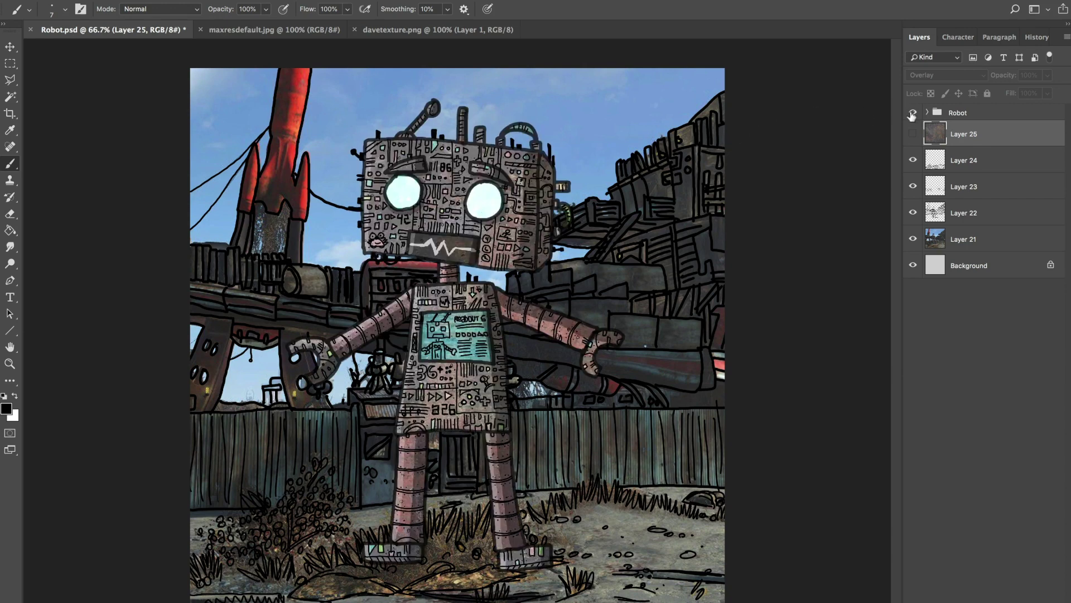
{"action": "left_click", "coordinate": [913, 114]}
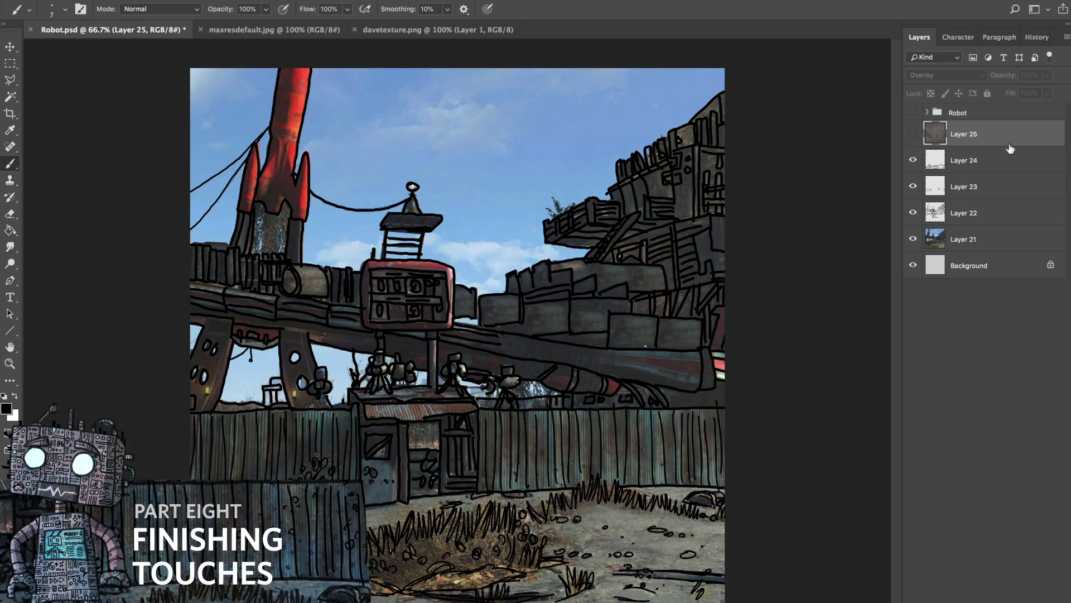
Step: Show the texture in Layer 25 and set its blend mode to Normal
{"action": "left_click", "coordinate": [913, 134]}
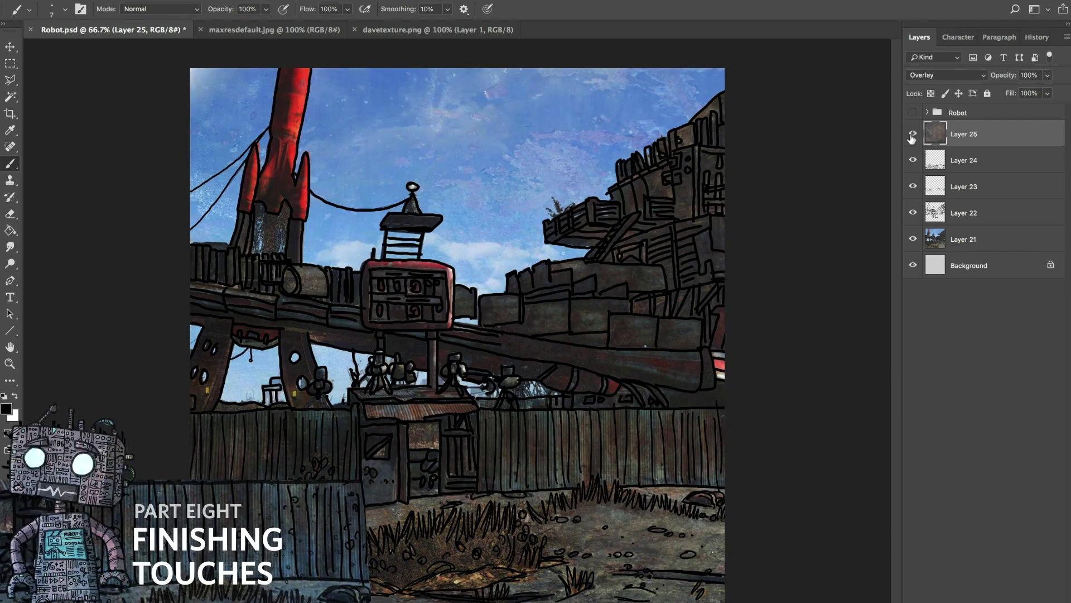
{"action": "left_click", "coordinate": [959, 78]}
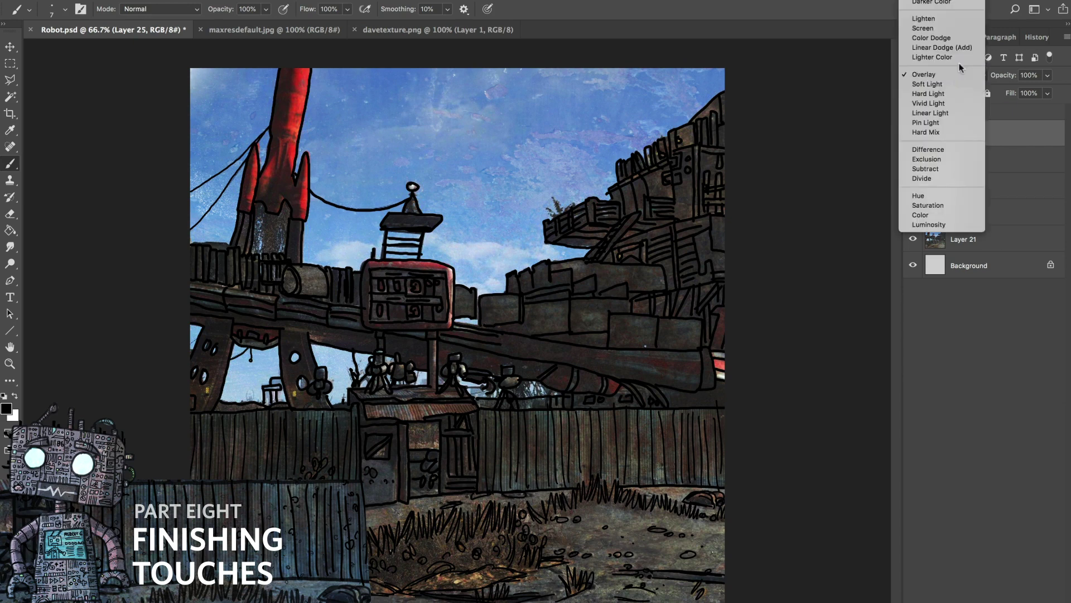
{"action": "scroll", "coordinate": [943, 112], "scroll_direction": "up", "scroll_amount": 3}
{"action": "left_click", "coordinate": [949, 72]}
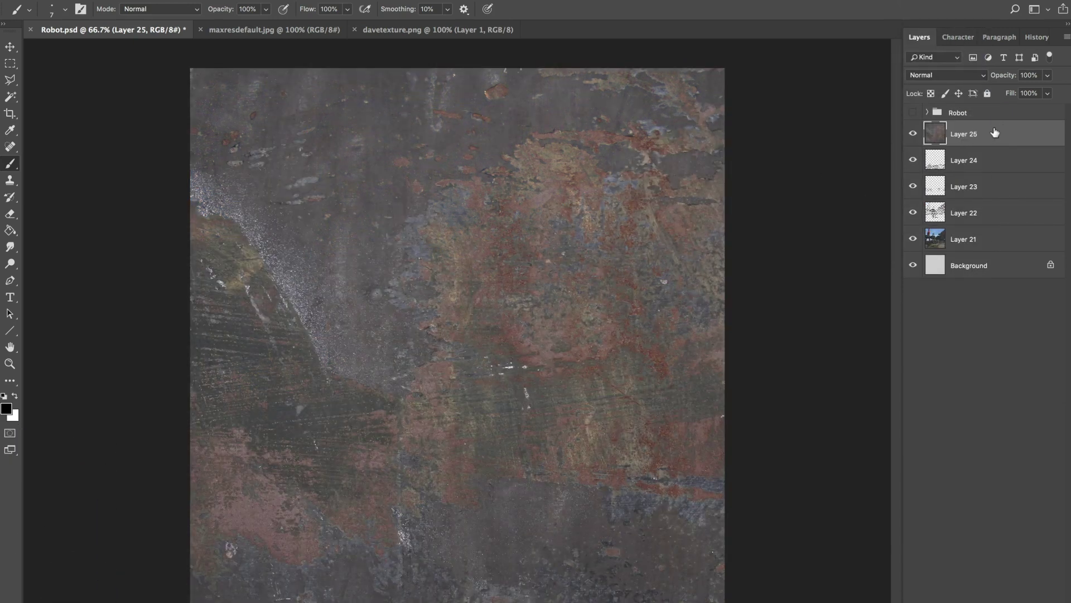
{"action": "left_click", "coordinate": [949, 74]}
{"action": "left_click", "coordinate": [748, 209]}
Step: Flip the Layer 25 texture both ways by transforming it to -100% width and -100% height
{"action": "key", "text": "ctrl+t"}
{"action": "mouse_move", "coordinate": [133, 58]}
{"action": "left_mouse_down"}
{"action": "mouse_move", "coordinate": [89, 151]}
{"action": "mouse_move", "coordinate": [449, 536]}
{"action": "mouse_move", "coordinate": [772, 307]}
{"action": "mouse_move", "coordinate": [789, 440]}
{"action": "mouse_move", "coordinate": [761, 461]}
{"action": "left_mouse_up"}
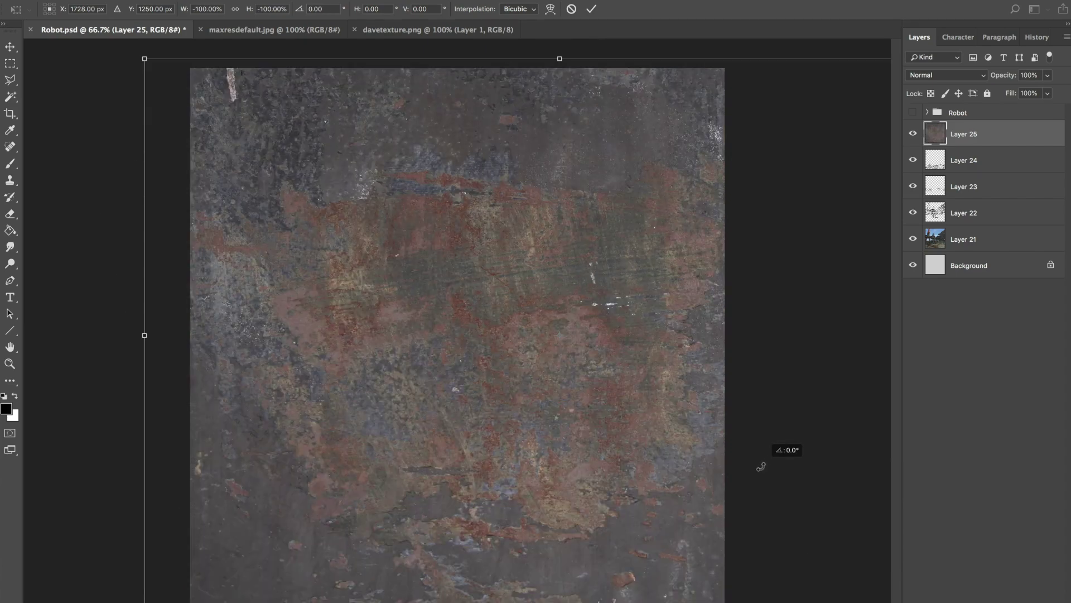
{"action": "key", "text": "Return"}
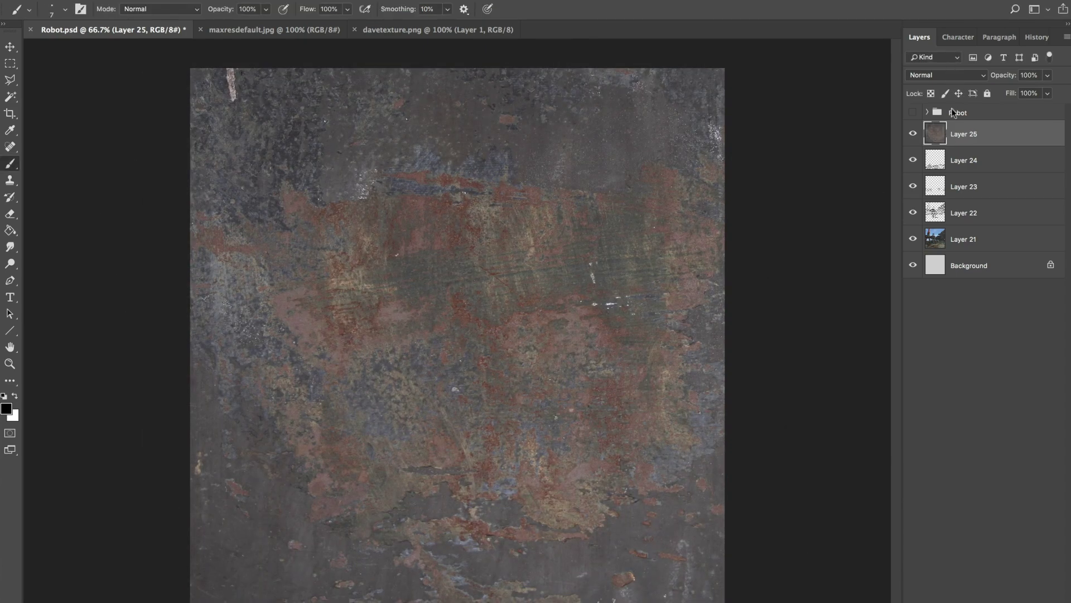
Step: Set the blend mode of Layer 25 to Overlay and save the document
{"action": "left_click", "coordinate": [955, 79]}
{"action": "left_click", "coordinate": [937, 210]}
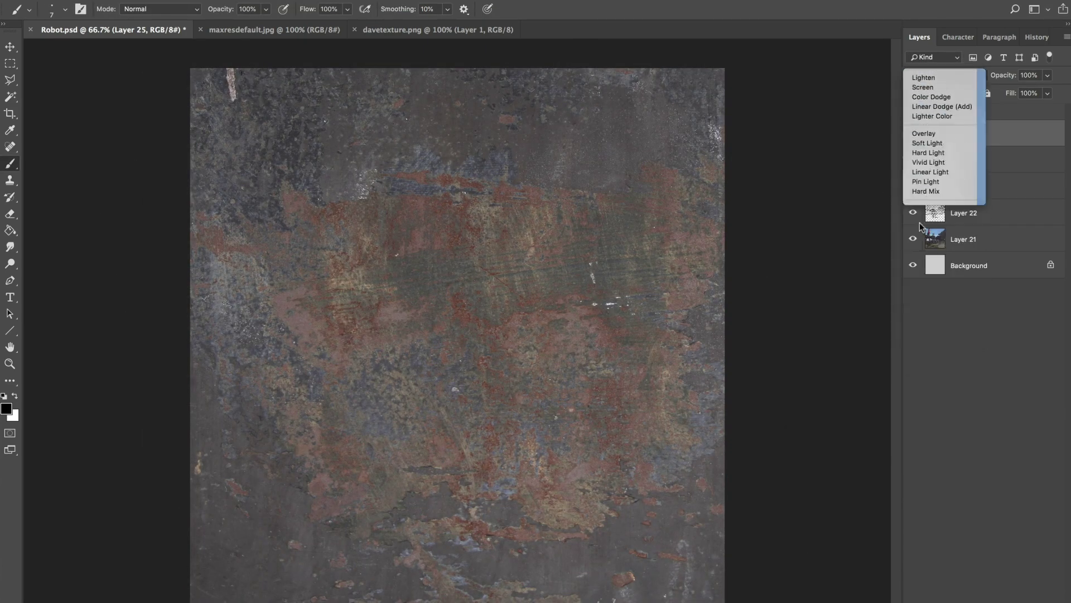
{"action": "key", "text": "ctrl+s"}
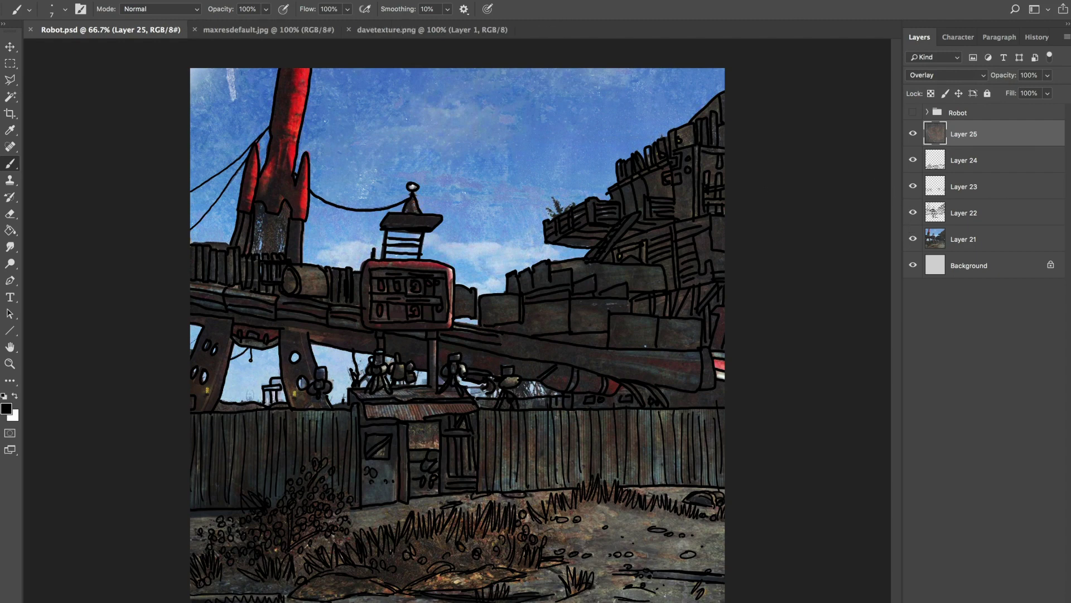
Step: Compare the scene with and without the Layer 25 texture, check it with the Robot group shown, and save the document
{"action": "left_click", "coordinate": [914, 135]}
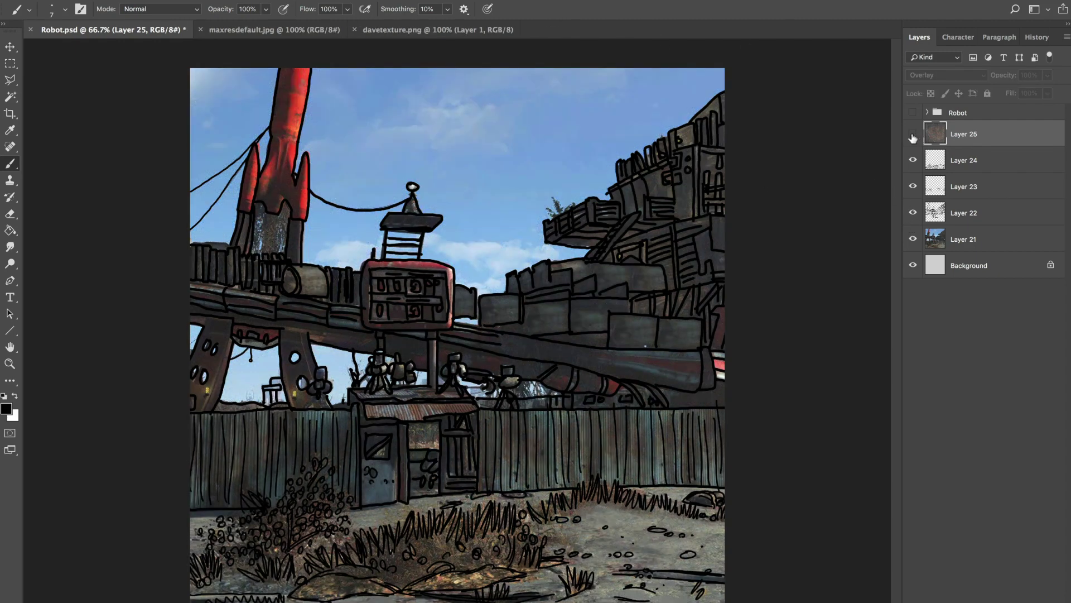
{"action": "key", "text": "ctrl+s"}
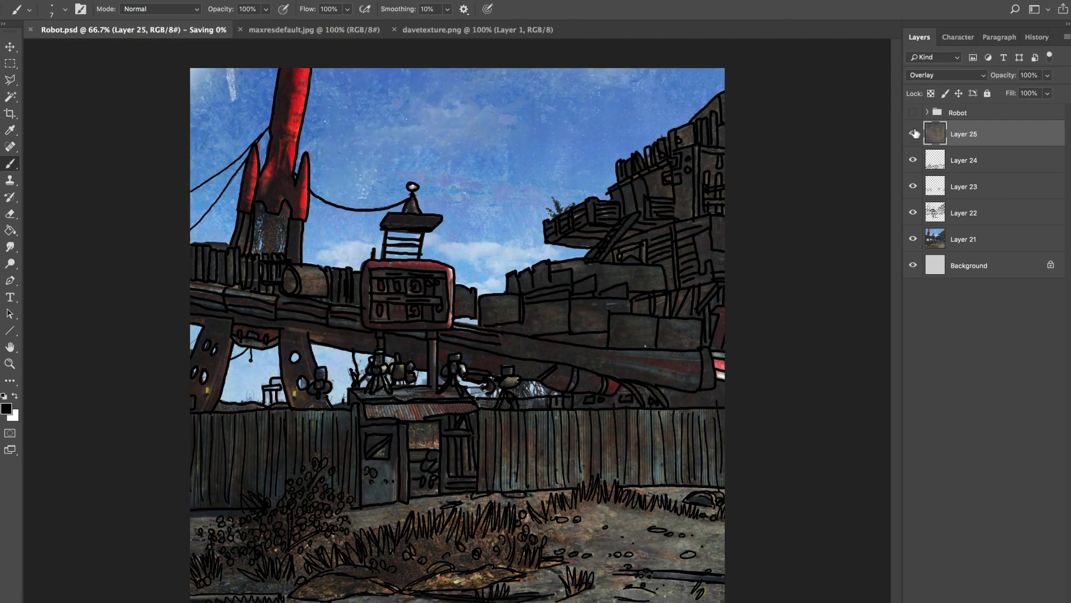
{"action": "left_click", "coordinate": [913, 112]}
{"action": "left_click", "coordinate": [912, 113]}
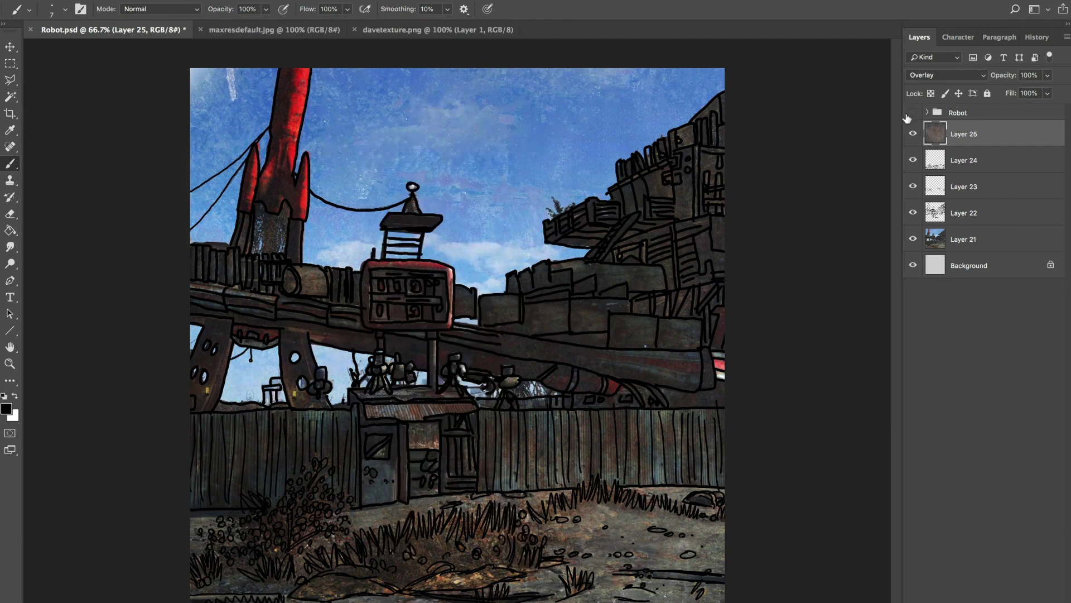
{"action": "key", "text": "ctrl+s"}
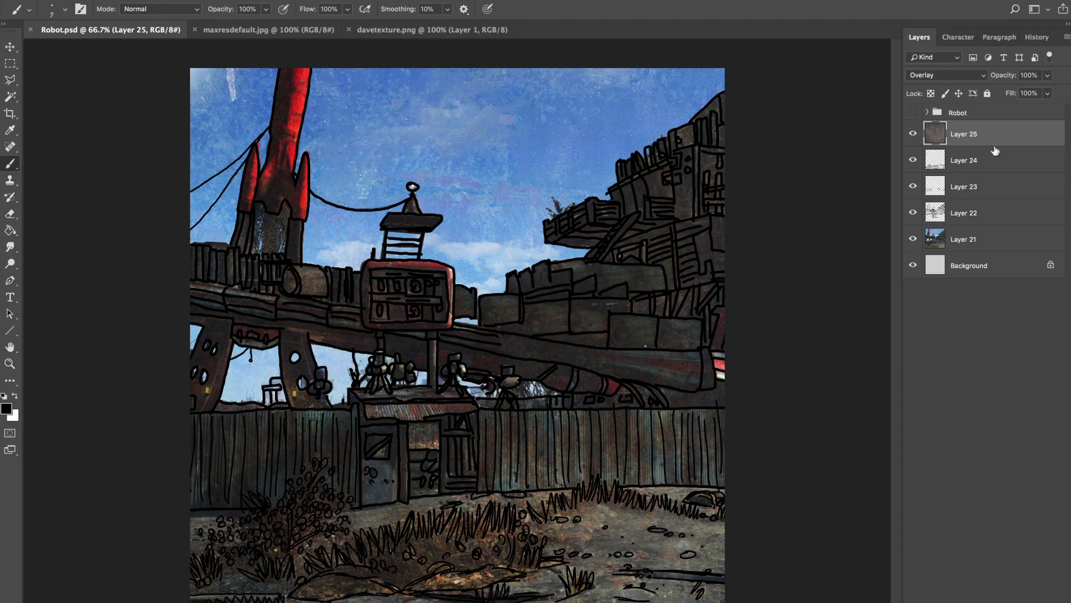
Step: Copy the entire speckle texture from davetexture.png and paste it into Robot.psd above Layer 25
{"action": "left_click", "coordinate": [402, 30]}
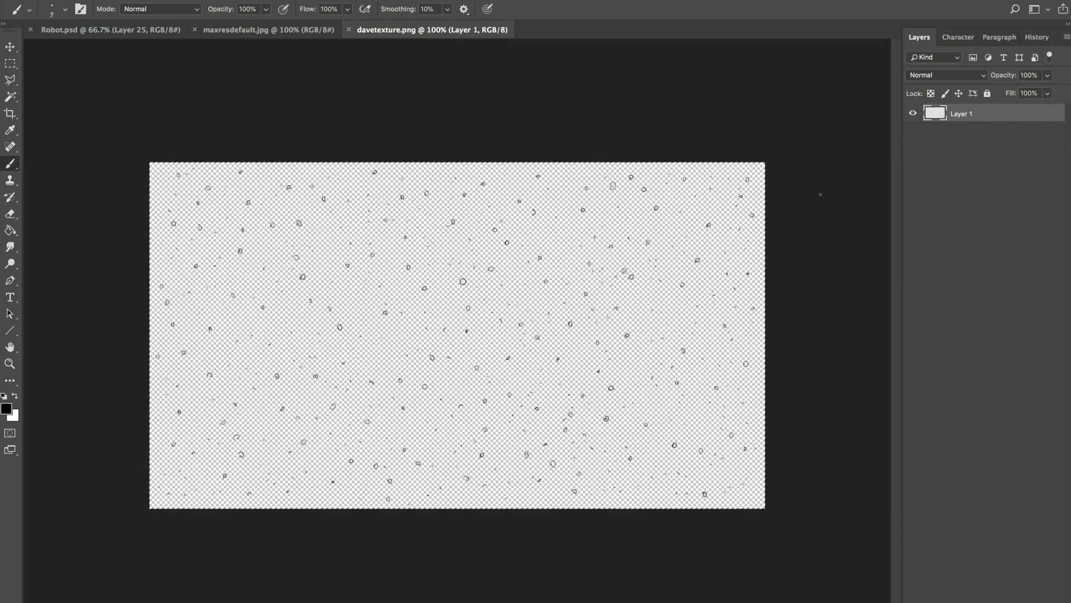
{"action": "key", "text": "ctrl+a"}
{"action": "key", "text": "ctrl+c"}
{"action": "key", "text": "ctrl+Tab"}
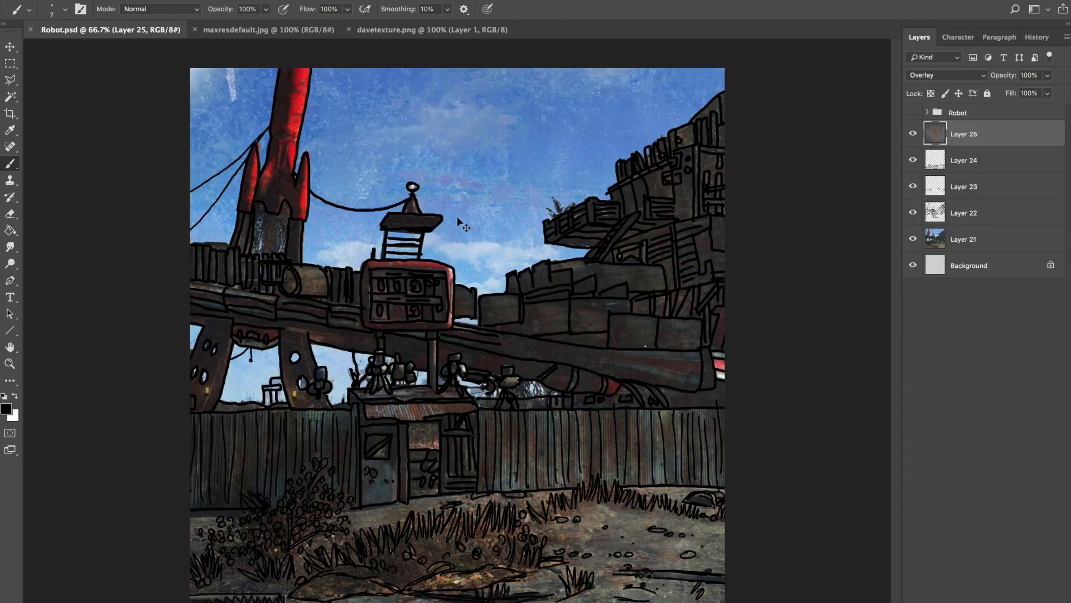
{"action": "key", "text": "ctrl+v"}
Step: Move the pasted speckle texture up over the sky and duplicate it to cover the rest of the scene
{"action": "key", "text": "v"}
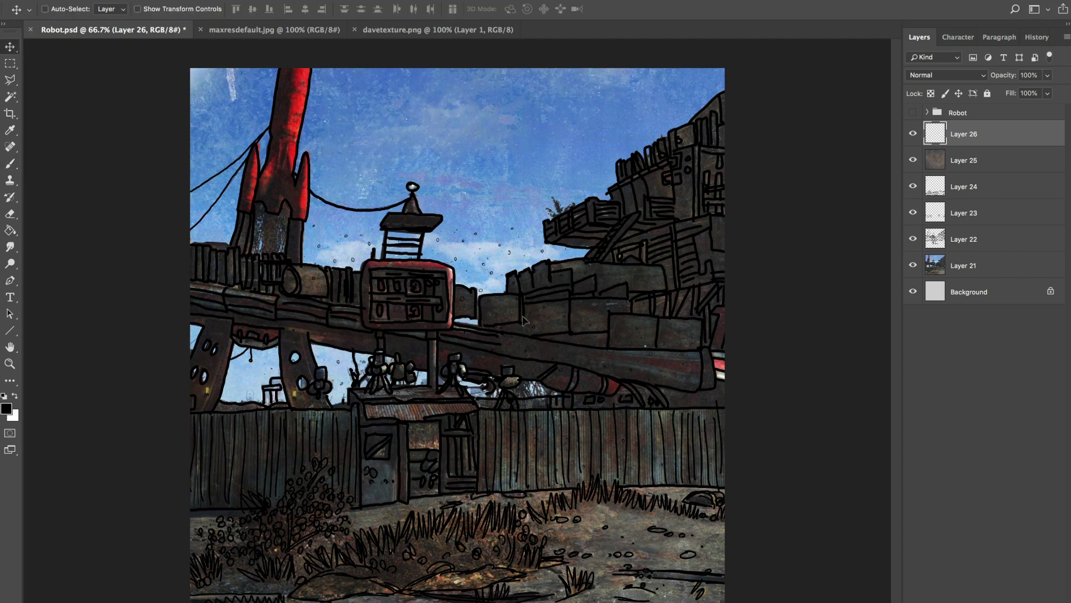
{"action": "left_click_drag", "start_coordinate": [525, 321], "coordinate": [469, 162]}
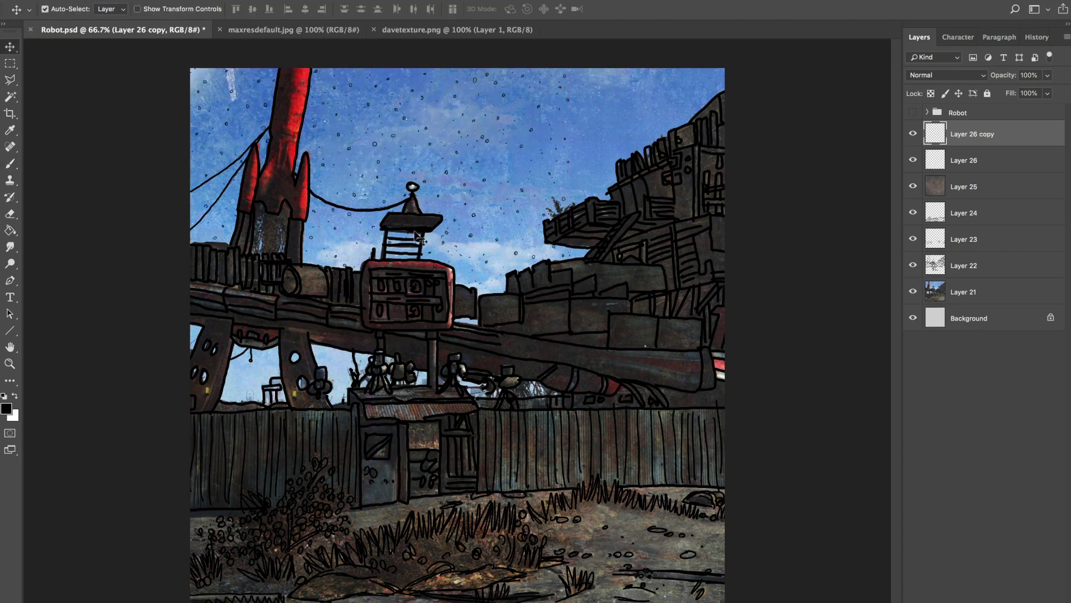
{"action": "left_click_drag", "start_coordinate": [416, 237], "coordinate": [372, 482]}
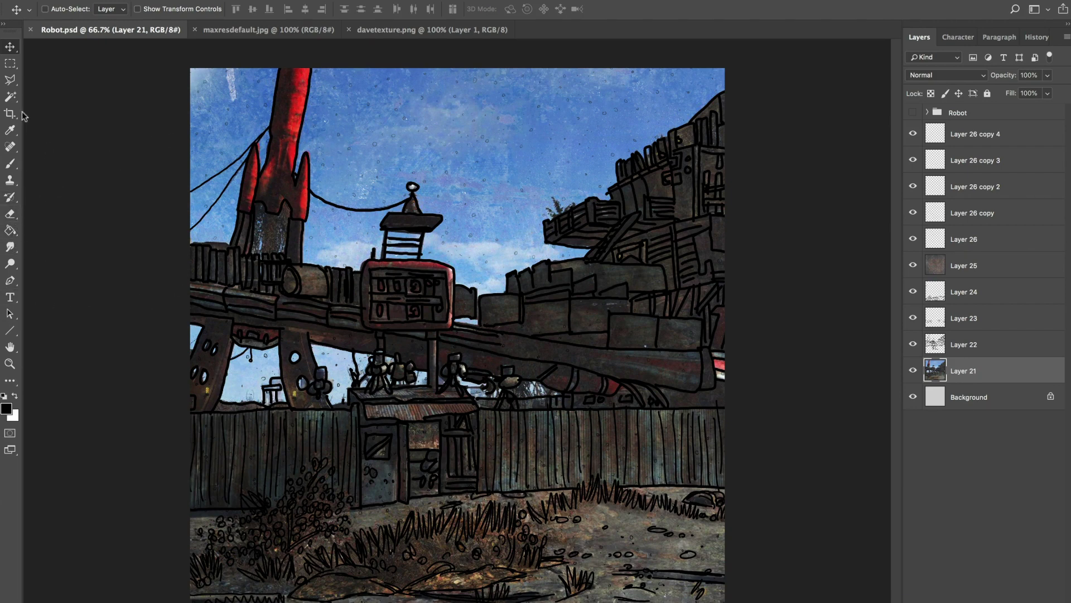
Step: Select the sky areas of Layer 21 with the Magic Wand, adding the clouds and the separate patches around the tower
{"action": "key", "text": "w"}
{"action": "left_click", "coordinate": [427, 151]}
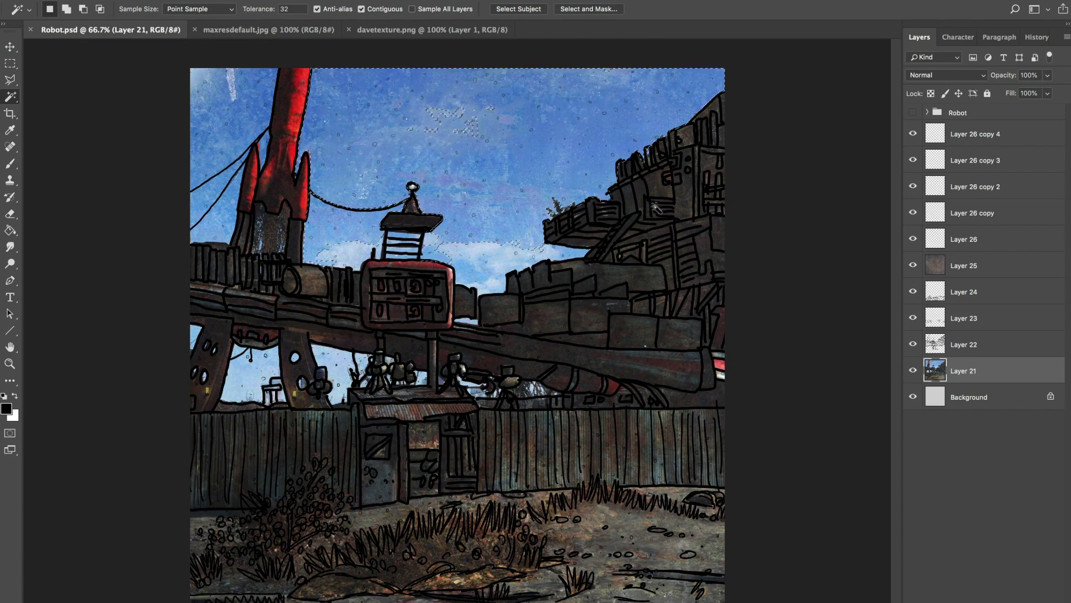
{"action": "left_click", "coordinate": [495, 267], "text": "shift"}
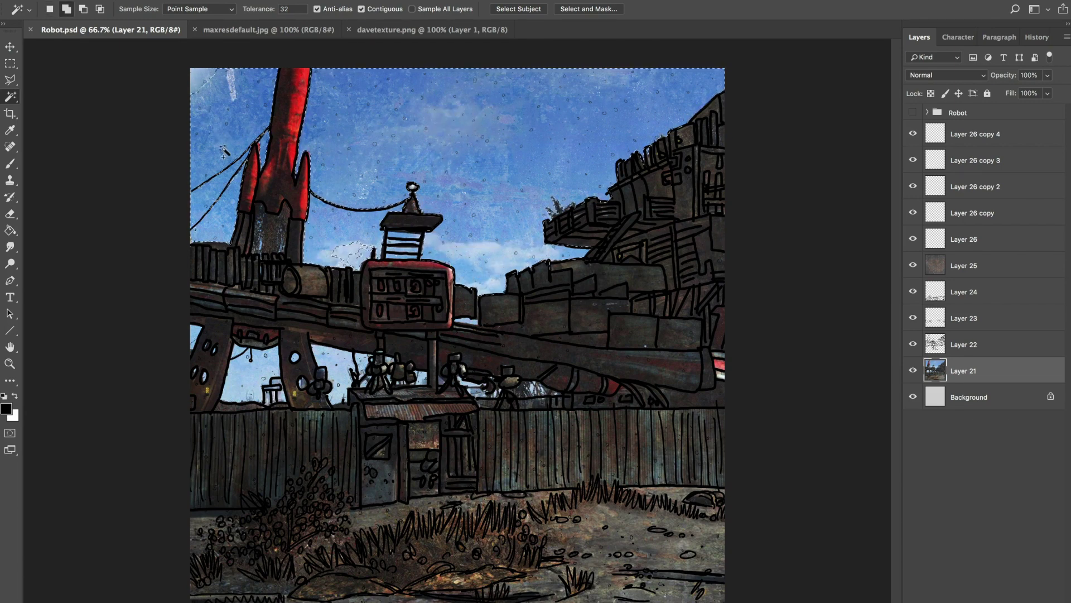
{"action": "left_click", "coordinate": [214, 94], "text": "shift"}
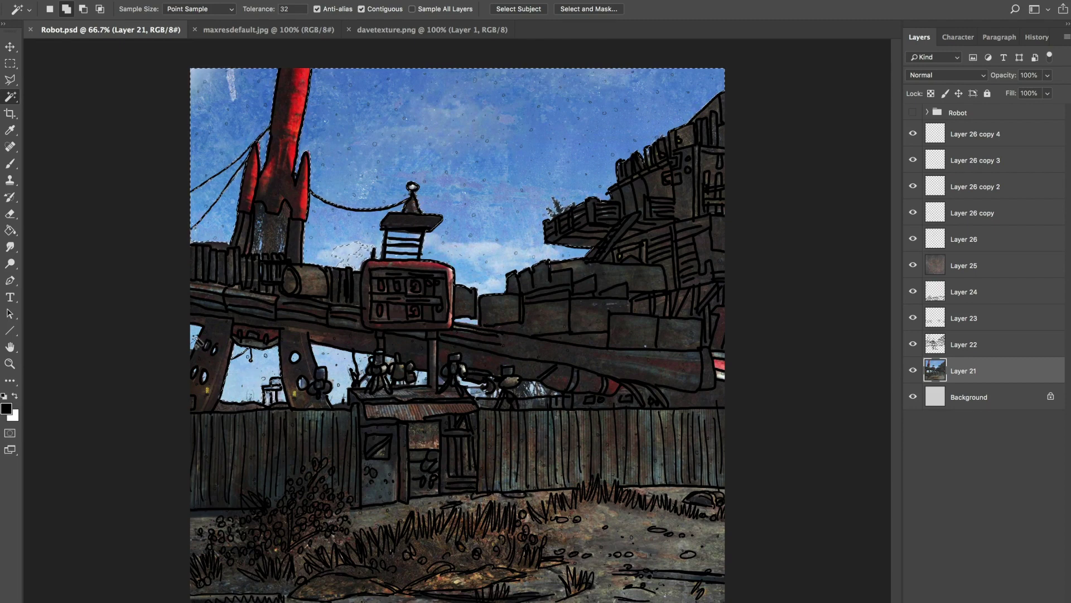
{"action": "left_click", "coordinate": [253, 358], "text": "shift"}
Step: Add a new layer above Layer 21, fill the selected sky with red, and deselect
{"action": "key", "text": "ctrl+shift+alt+n"}
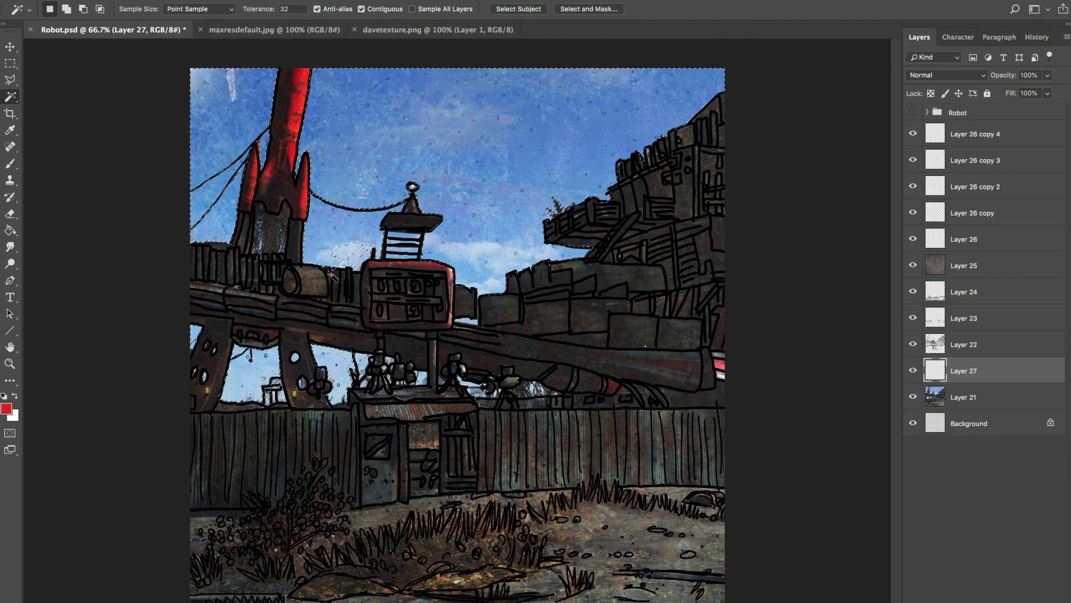
{"action": "left_click", "coordinate": [10, 229]}
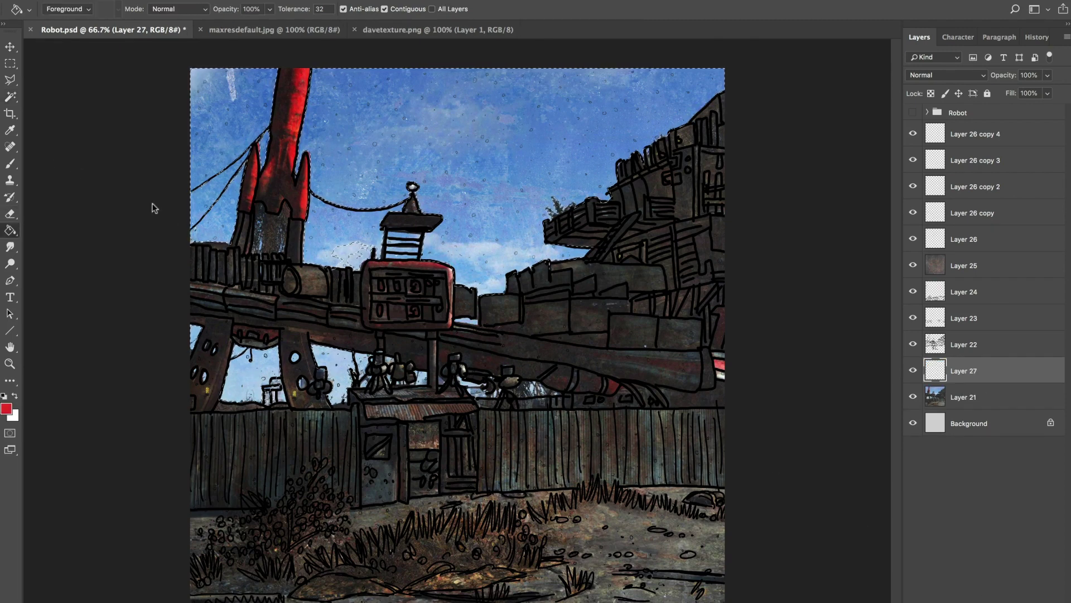
{"action": "left_click", "coordinate": [525, 188]}
{"action": "key", "text": "ctrl+d"}
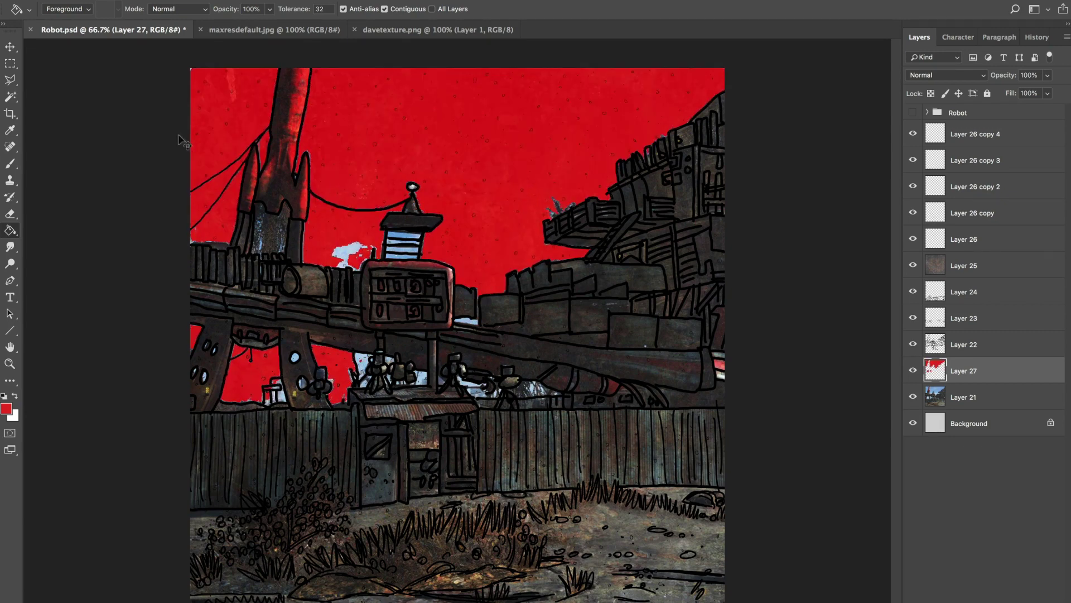
Step: Paint leftover cloud gaps in the sky red with the Hard Mechanical 28 pixels brush
{"action": "left_click", "coordinate": [10, 163]}
{"action": "left_click", "coordinate": [65, 9]}
{"action": "left_click", "coordinate": [127, 273]}
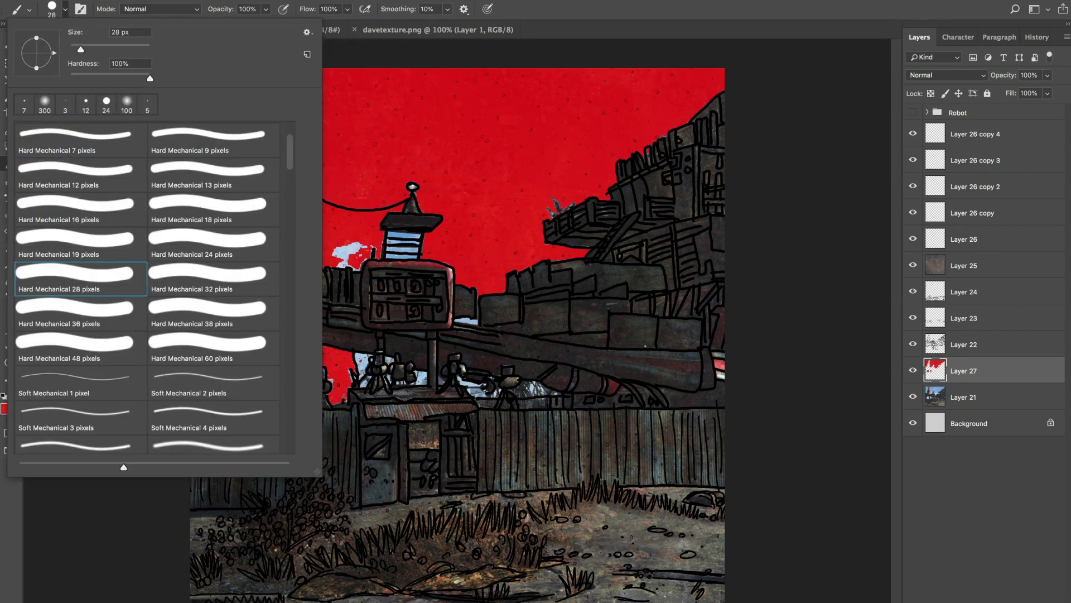
{"action": "key", "text": "Return"}
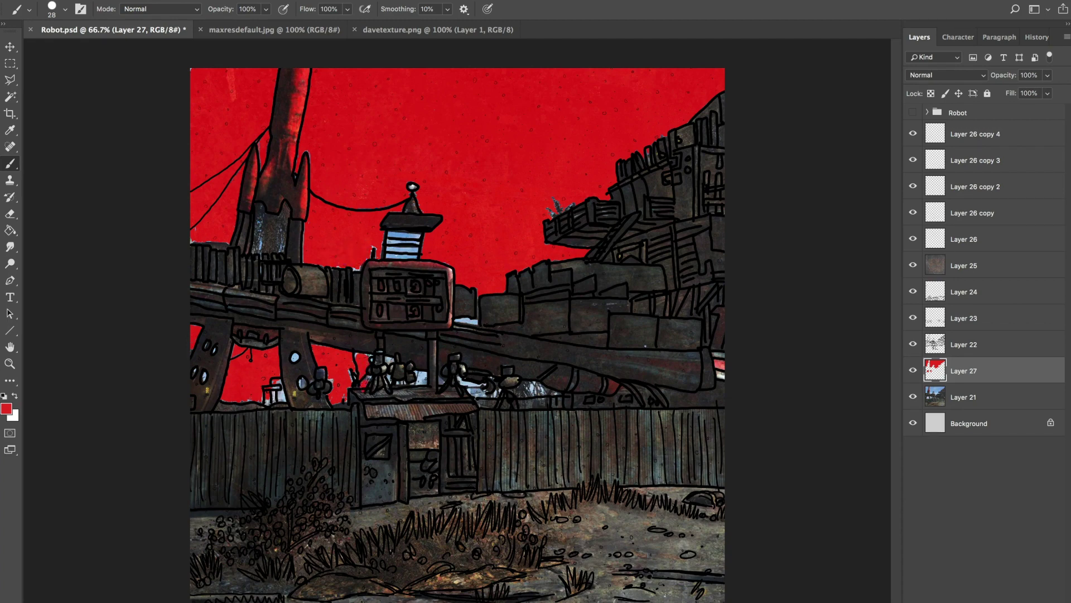
Step: Set the blend mode of the red sky layer to Overlay and check it with the Robot group briefly shown
{"action": "left_click", "coordinate": [947, 75]}
{"action": "left_click", "coordinate": [929, 223]}
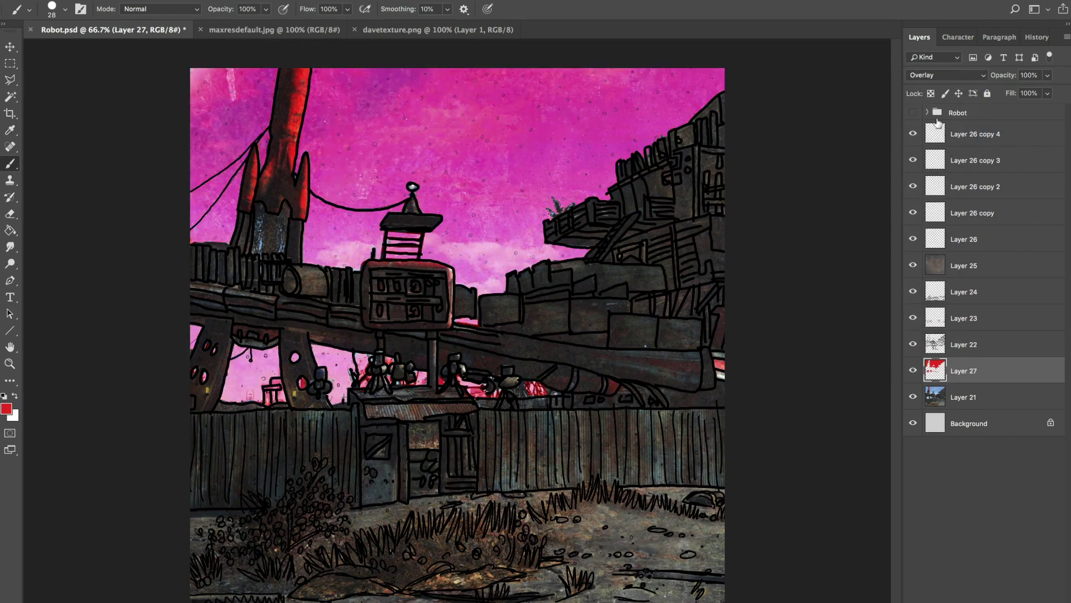
{"action": "left_click", "coordinate": [913, 113]}
{"action": "left_click", "coordinate": [913, 114]}
Step: Reduce the strength of the red sky overlay so the sky turns purple, and save the document
{"action": "left_click", "coordinate": [969, 75]}
{"action": "left_click", "coordinate": [1048, 76]}
{"action": "key", "text": "super+z"}
{"action": "key", "text": "super+s"}
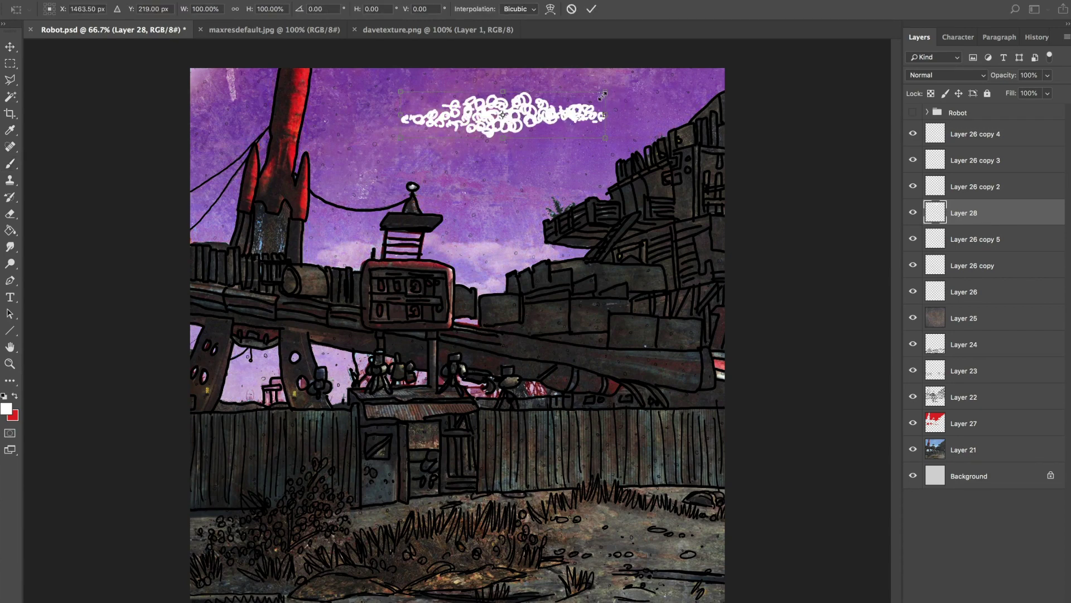
Step: Scale the white scribbled cloud on Layer 28 to about 79% and move it further right in the sky
{"action": "left_click_drag", "start_coordinate": [602, 96], "coordinate": [583, 100]}
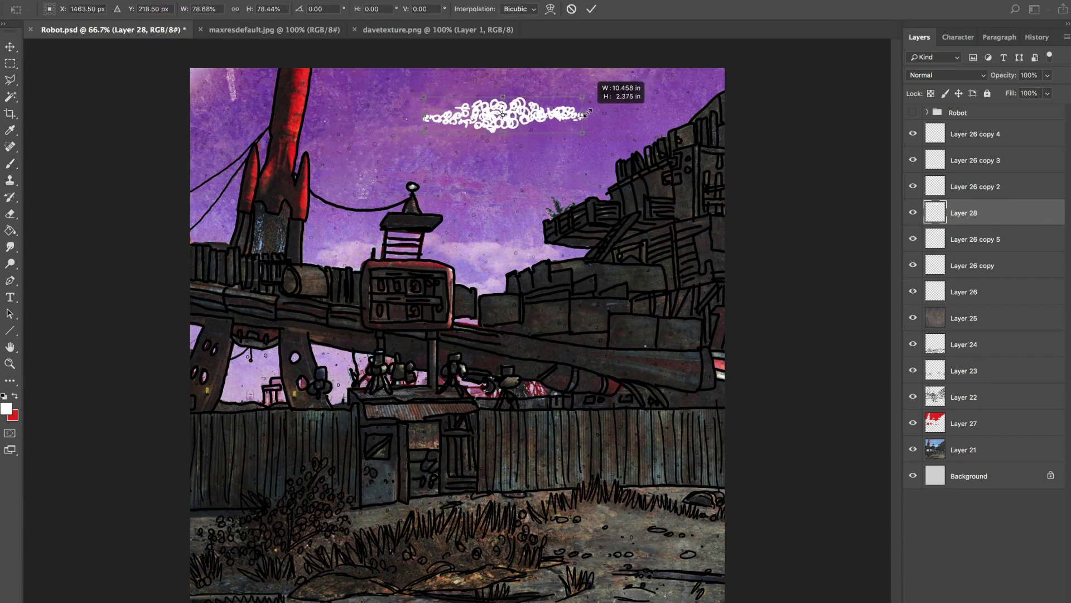
{"action": "key", "text": "Return"}
{"action": "left_click", "coordinate": [10, 46]}
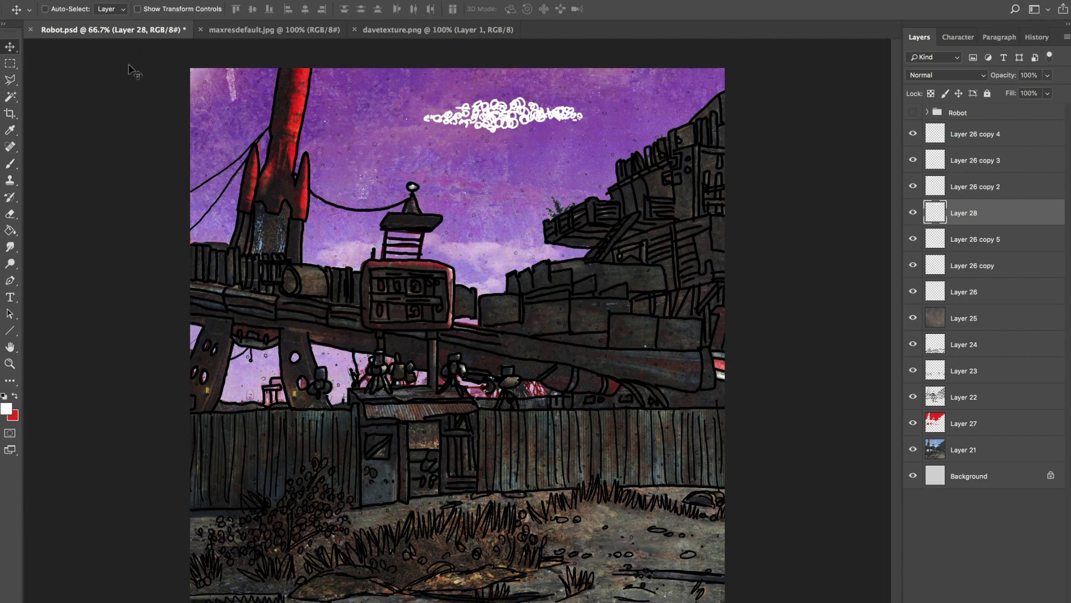
{"action": "mouse_move", "coordinate": [558, 135]}
{"action": "left_mouse_down"}
{"action": "mouse_move", "coordinate": [502, 134]}
{"action": "mouse_move", "coordinate": [626, 126]}
{"action": "left_mouse_up"}
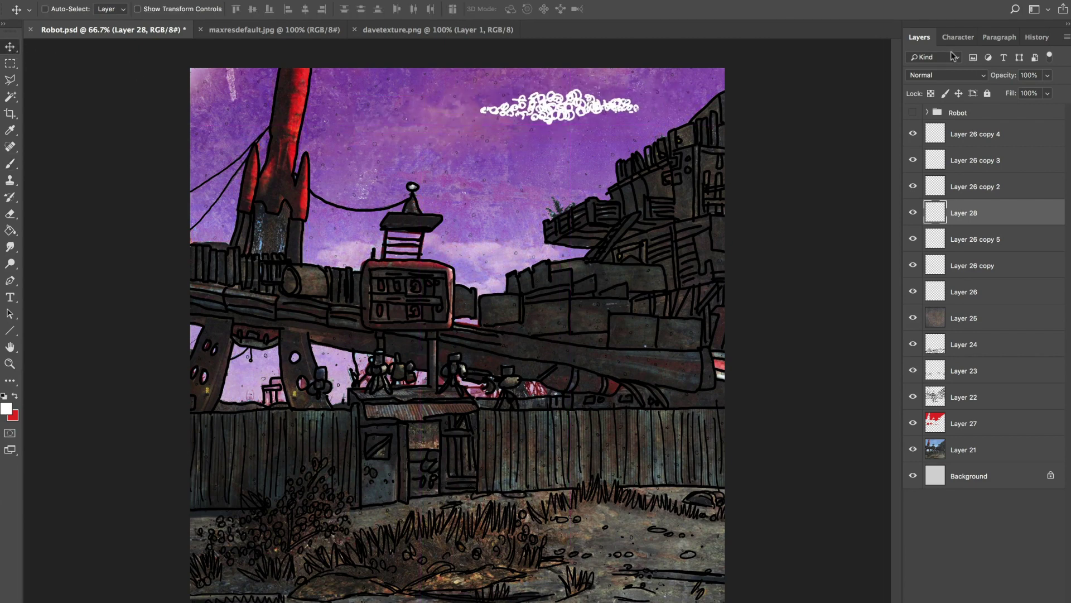
Step: Set the scribbled cloud layer to Overlay at 38% opacity and save the document
{"action": "left_click", "coordinate": [943, 75]}
{"action": "left_click", "coordinate": [931, 212]}
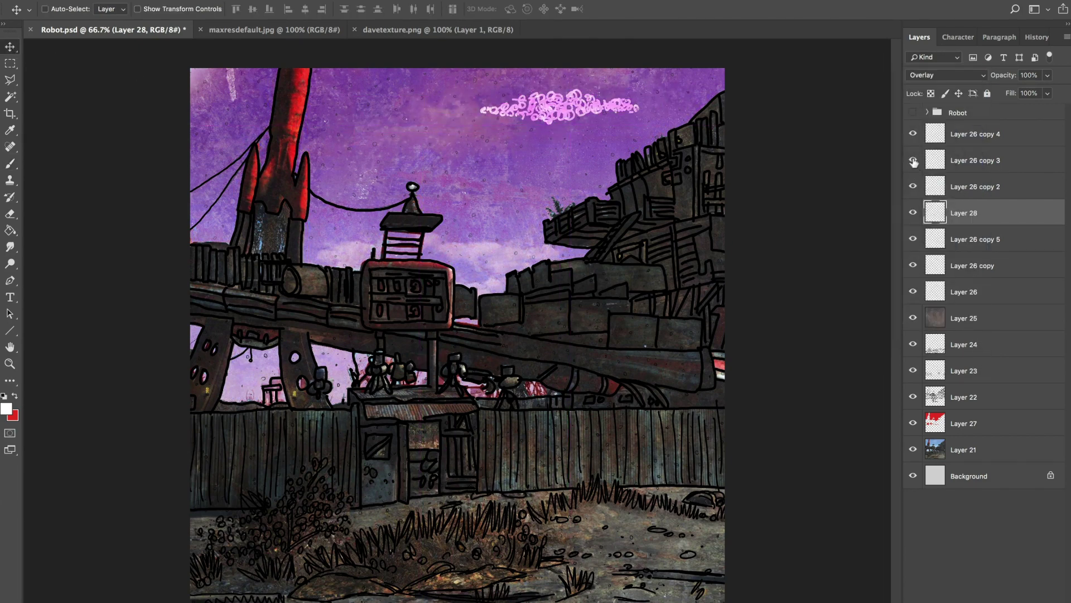
{"action": "mouse_move", "coordinate": [1047, 75]}
{"action": "left_mouse_down"}
{"action": "mouse_move", "coordinate": [1027, 102]}
{"action": "mouse_move", "coordinate": [1002, 106]}
{"action": "left_mouse_up"}
{"action": "key", "text": "ctrl+s"}
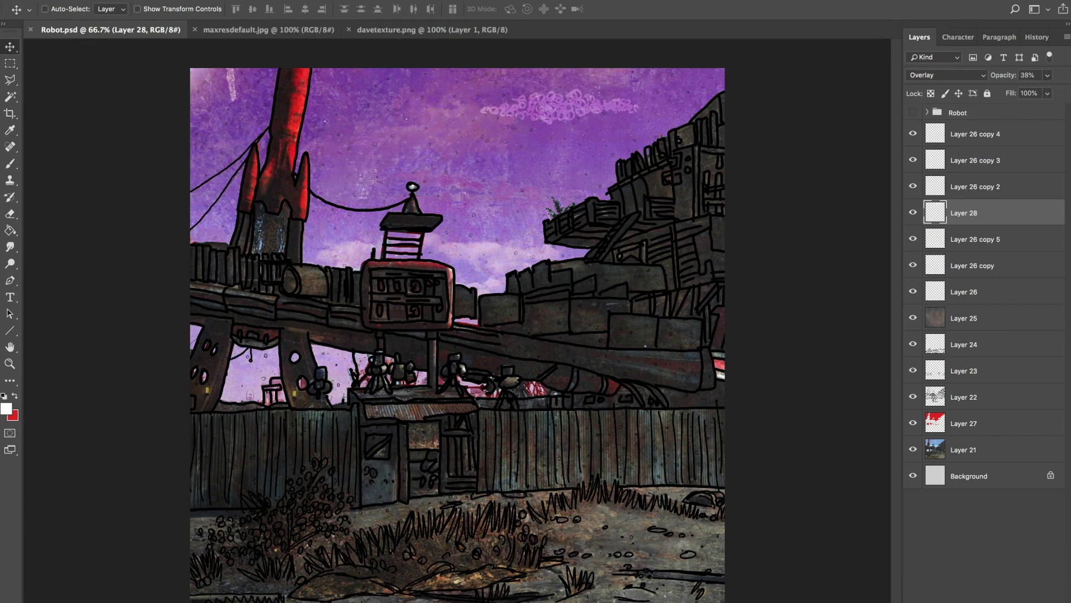
Step: Add a new layer and scribble a small white cloud with a 12 px brush in the sky beside the red rocket
{"action": "key", "text": "ctrl+shift+alt+n"}
{"action": "left_click", "coordinate": [10, 163]}
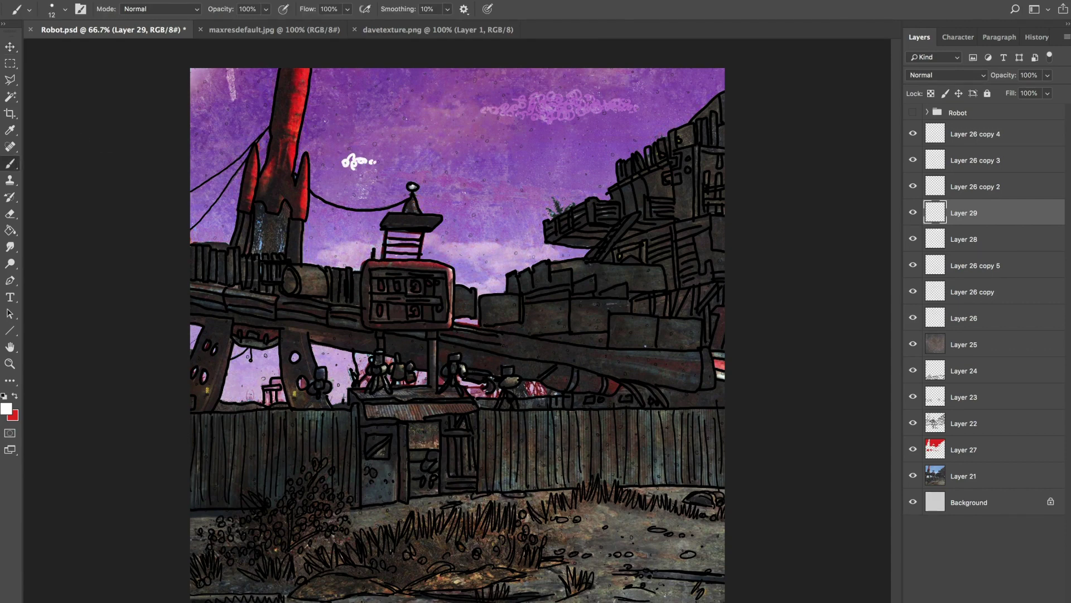
{"action": "left_click_drag", "start_coordinate": [363, 153], "coordinate": [384, 167]}
Step: Show the Robot group, shift the robot slightly down in the scene, and save the document
{"action": "key", "text": "v"}
{"action": "left_click", "coordinate": [957, 112]}
{"action": "left_click", "coordinate": [927, 112]}
{"action": "left_click", "coordinate": [913, 113]}
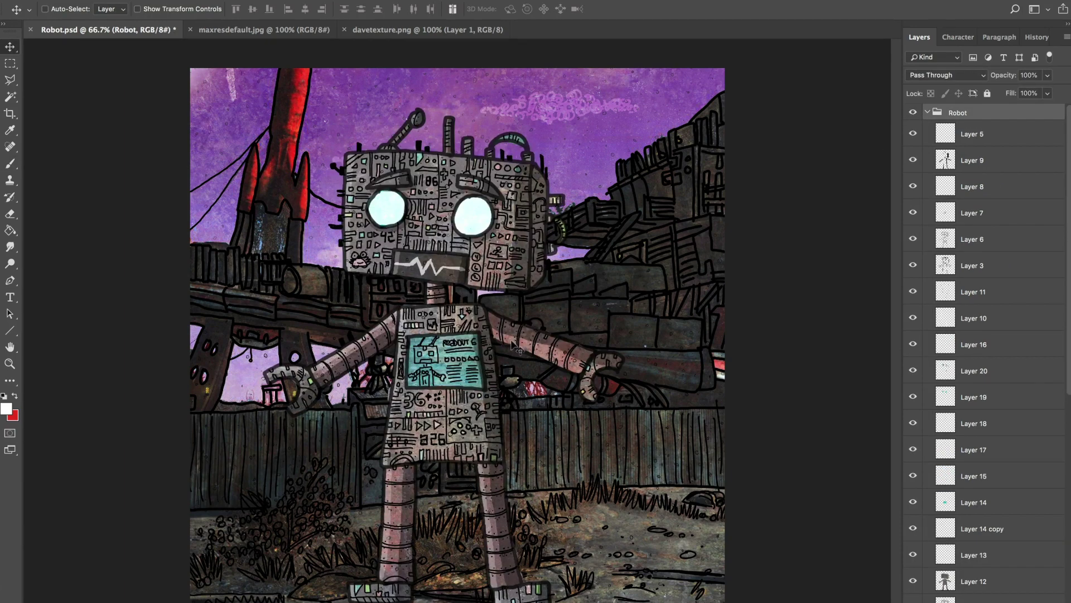
{"action": "left_click_drag", "start_coordinate": [515, 346], "coordinate": [528, 312]}
{"action": "key", "text": "ctrl+s"}
{"action": "left_click", "coordinate": [927, 113]}
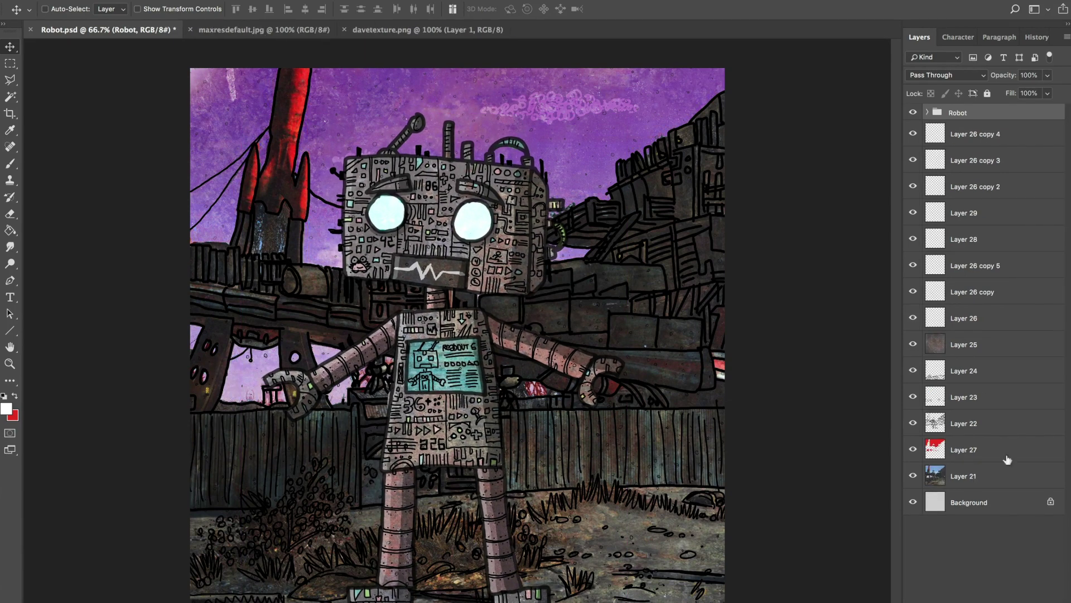
Step: Add a new layer above the Robot group and set the foreground color to a bright blue
{"action": "key", "text": "ctrl+shift+alt+n"}
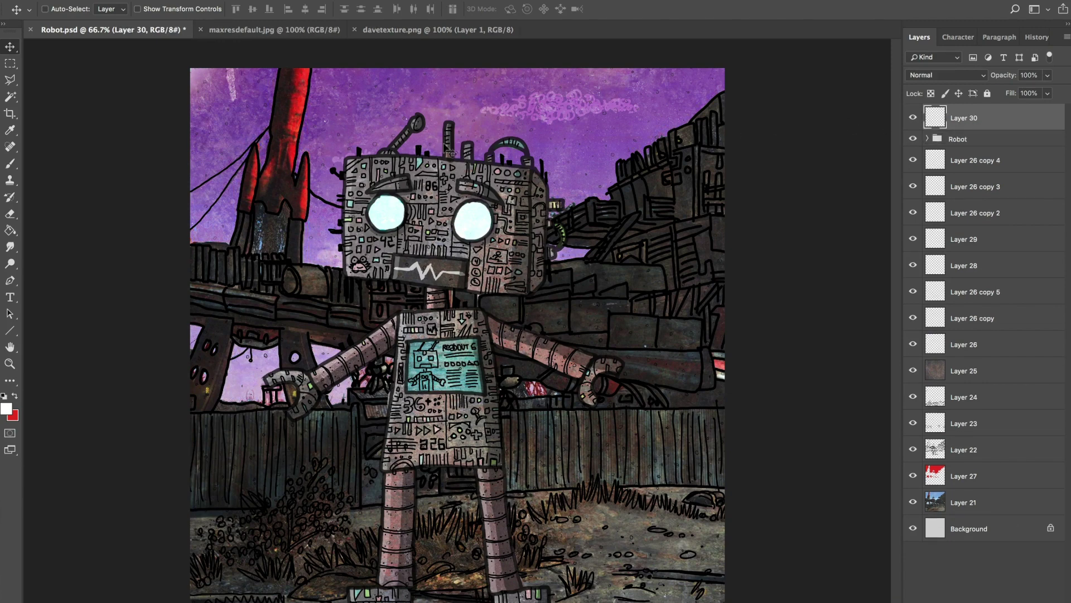
{"action": "left_click", "coordinate": [5, 409]}
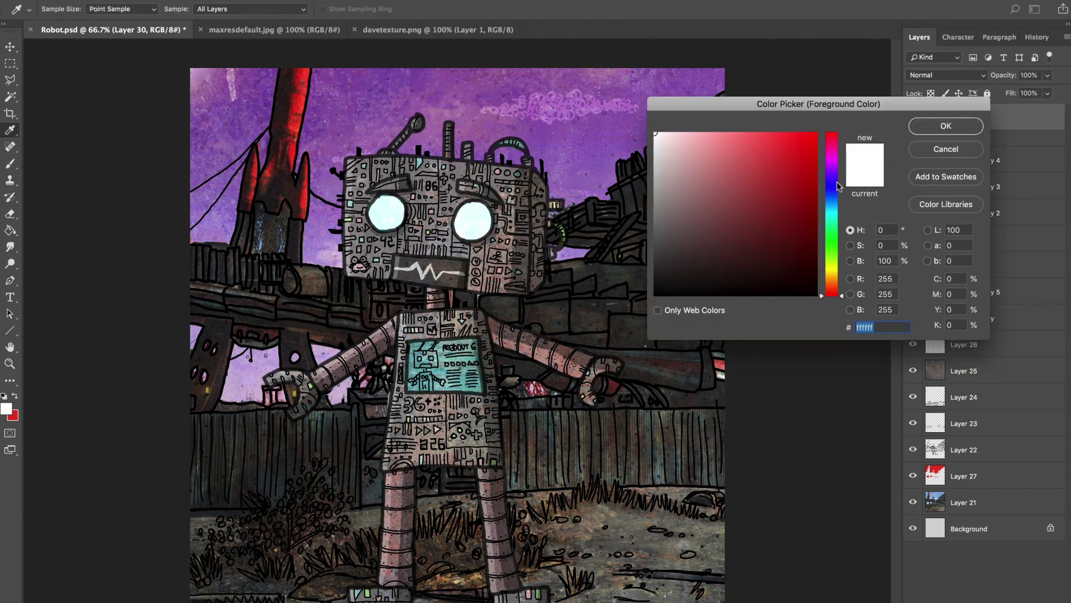
{"action": "left_click", "coordinate": [837, 200]}
{"action": "left_click_drag", "start_coordinate": [781, 167], "coordinate": [843, 127]}
{"action": "left_click", "coordinate": [943, 126]}
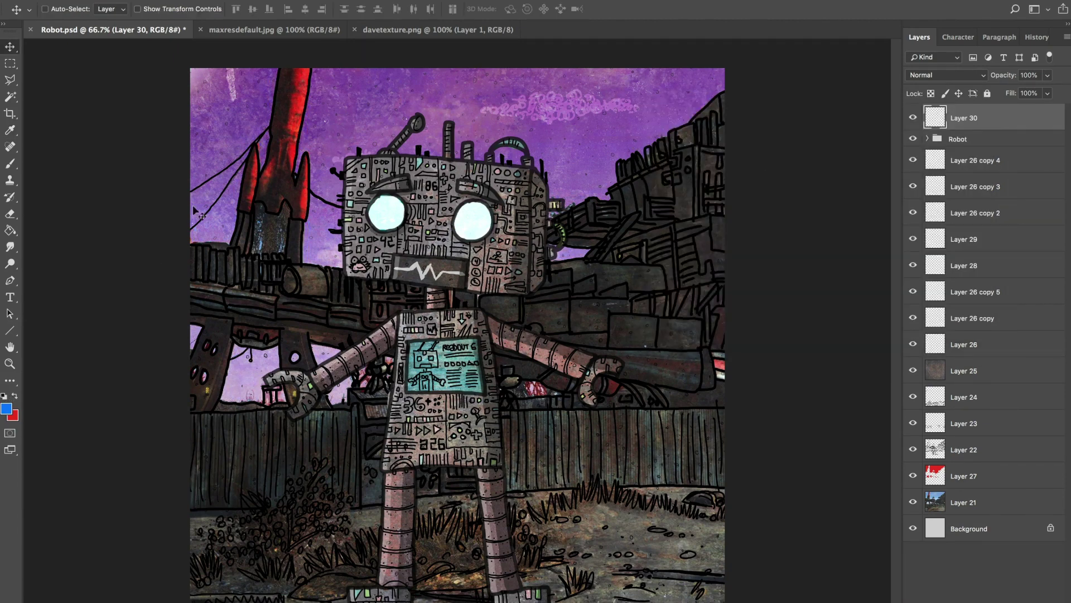
Step: Set the background color to orange ff6600
{"action": "left_click", "coordinate": [12, 415]}
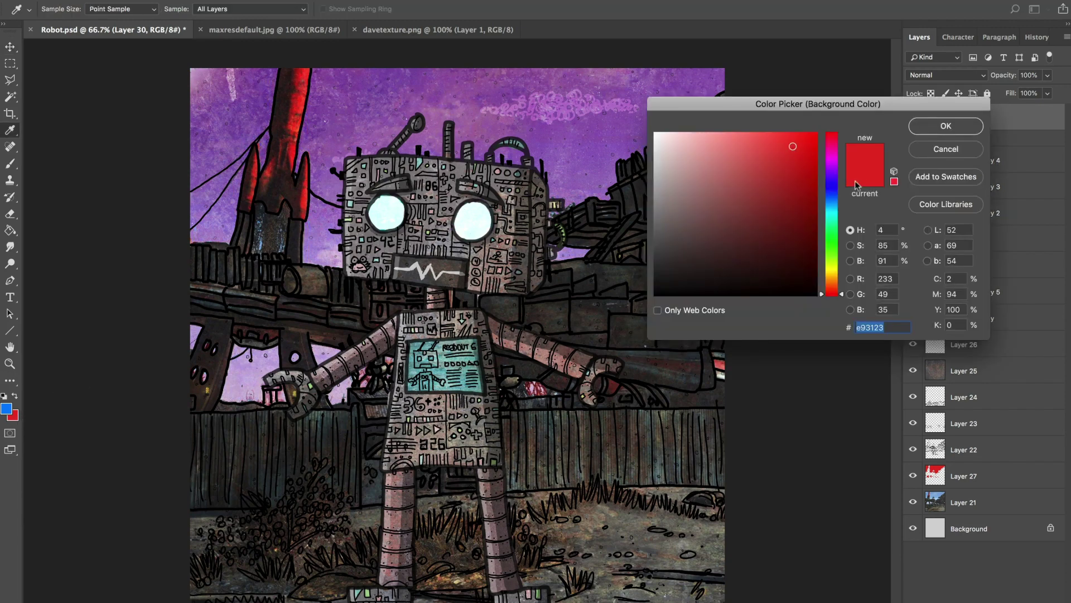
{"action": "left_click_drag", "start_coordinate": [836, 195], "coordinate": [836, 285]}
{"action": "left_click_drag", "start_coordinate": [795, 198], "coordinate": [820, 131]}
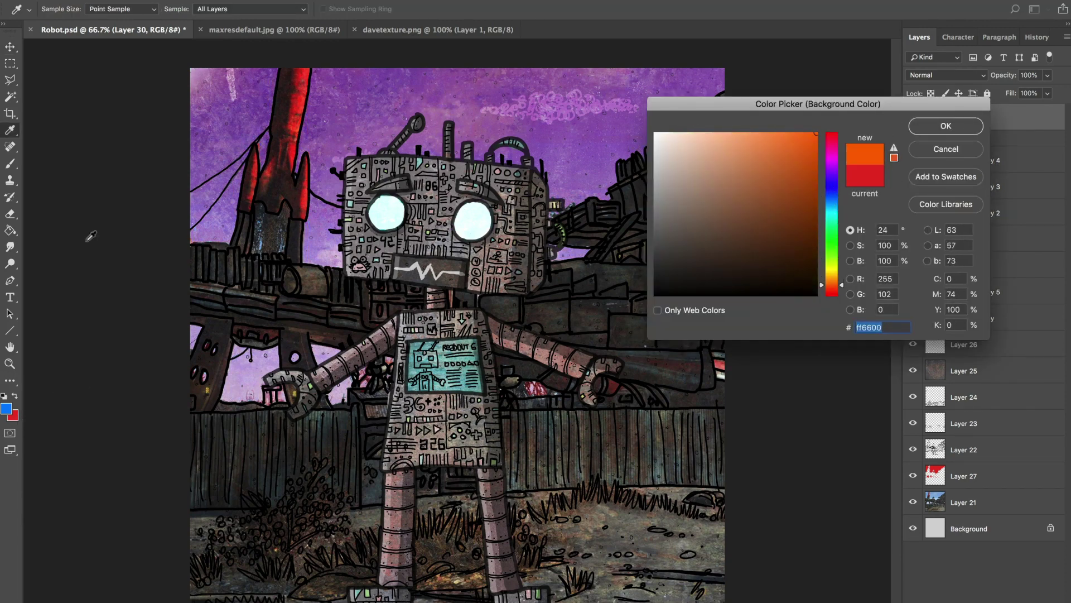
{"action": "left_click", "coordinate": [929, 128]}
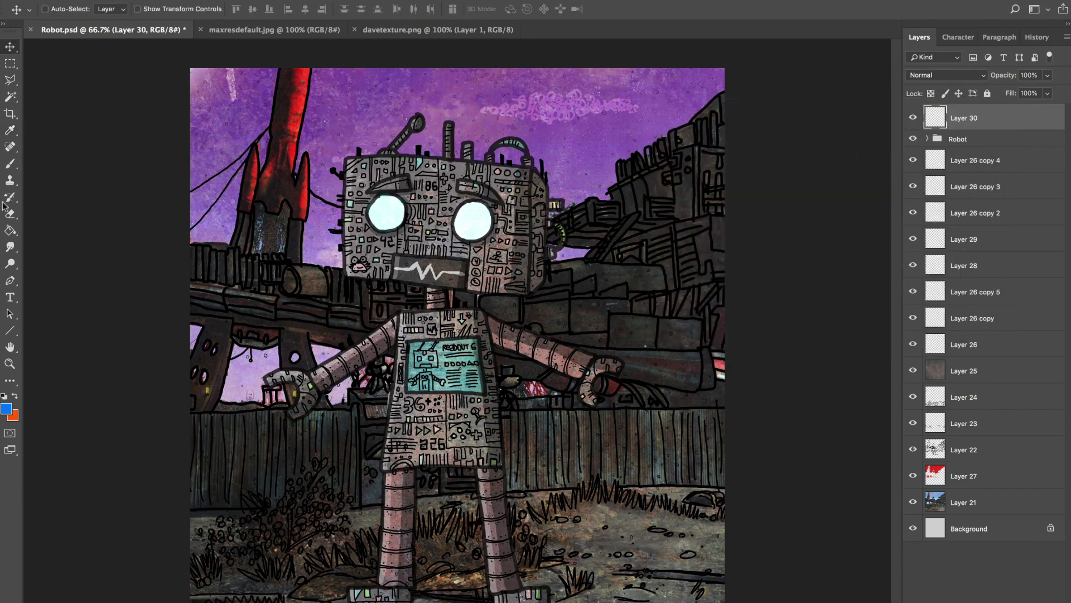
Step: Fill Layer 30 with a vertical linear gradient running from blue at the top to orange at the bottom
{"action": "left_click", "coordinate": [11, 230]}
{"action": "left_click", "coordinate": [47, 230]}
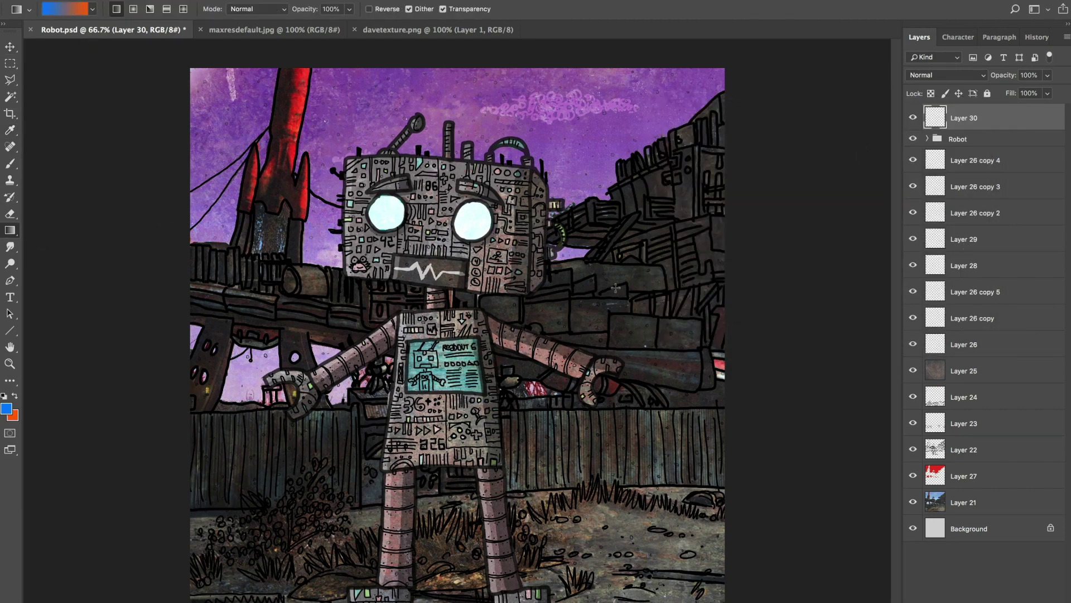
{"action": "left_click_drag", "start_coordinate": [475, 114], "coordinate": [471, 547]}
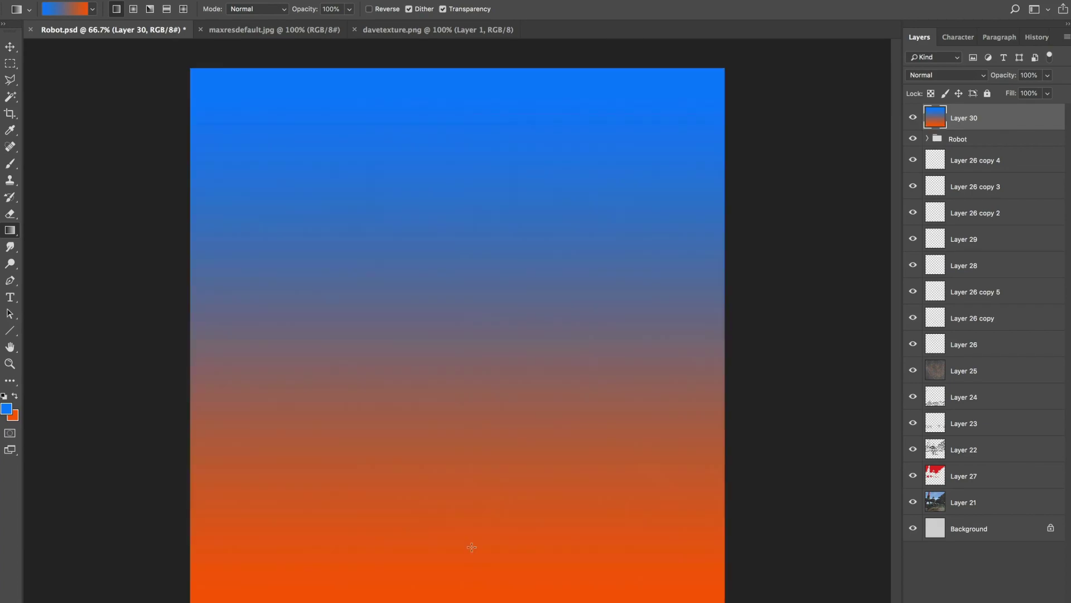
Step: Set the gradient on Layer 30 to Overlay blending and rotate it 180 degrees so orange lies at the top
{"action": "left_click", "coordinate": [926, 74]}
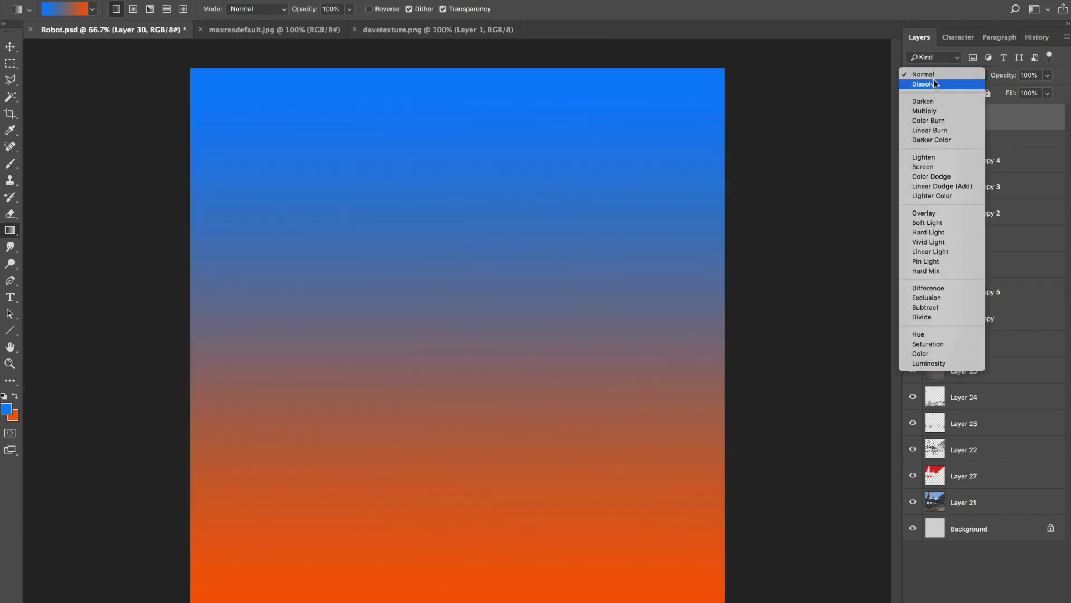
{"action": "left_click", "coordinate": [919, 209]}
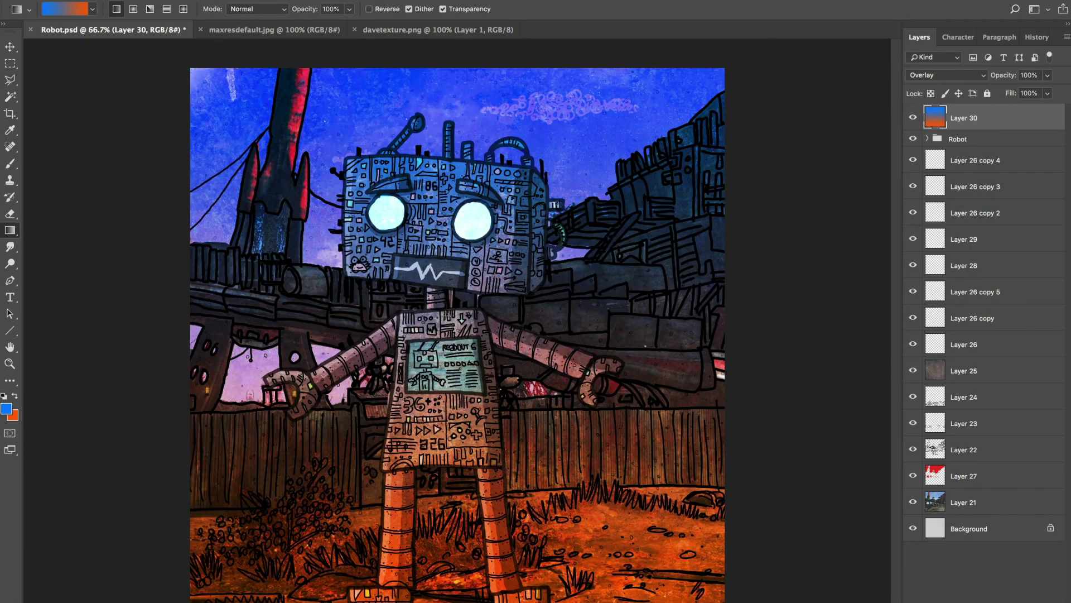
{"action": "key", "text": "ctrl+t"}
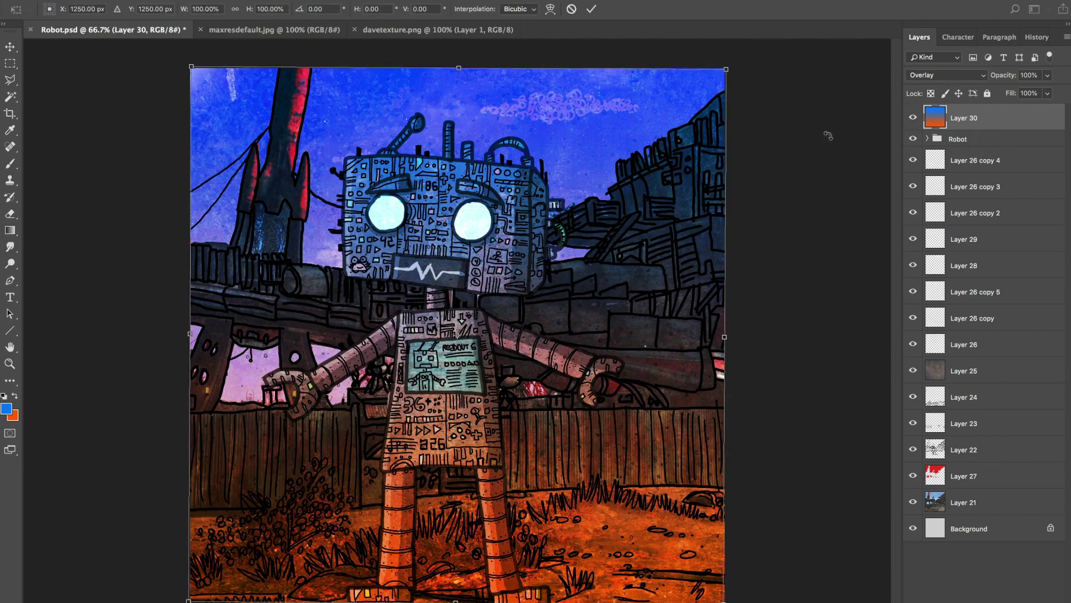
{"action": "left_click_drag", "start_coordinate": [825, 134], "coordinate": [187, 483]}
{"action": "key", "text": "Return"}
Step: Compare the scene with and without Layer 30, set the layer's opacity to 36%, and save the document
{"action": "left_click", "coordinate": [1047, 94]}
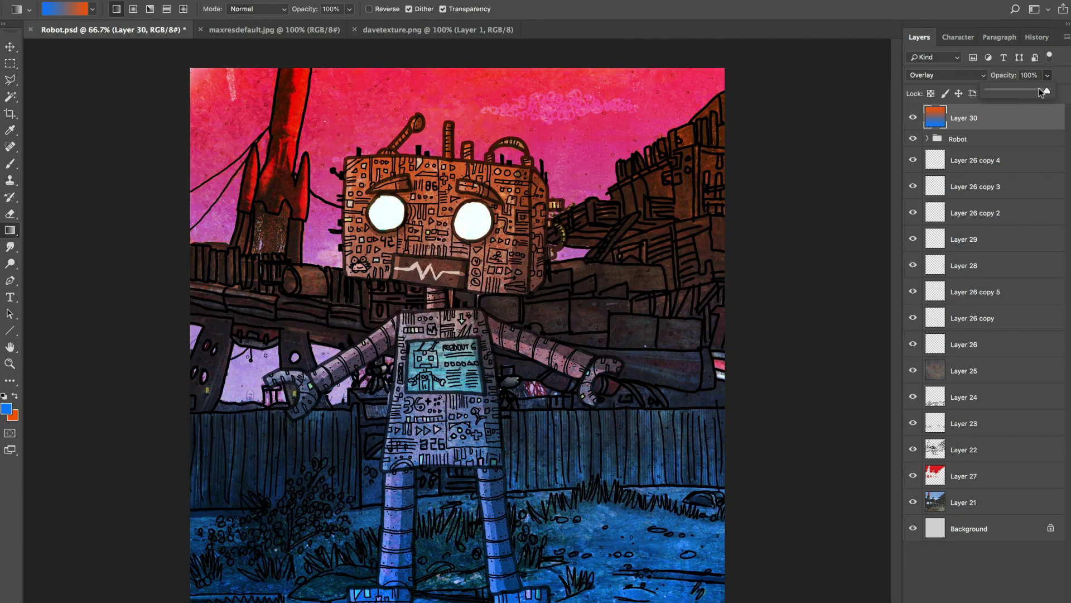
{"action": "left_click_drag", "start_coordinate": [1040, 89], "coordinate": [1008, 89]}
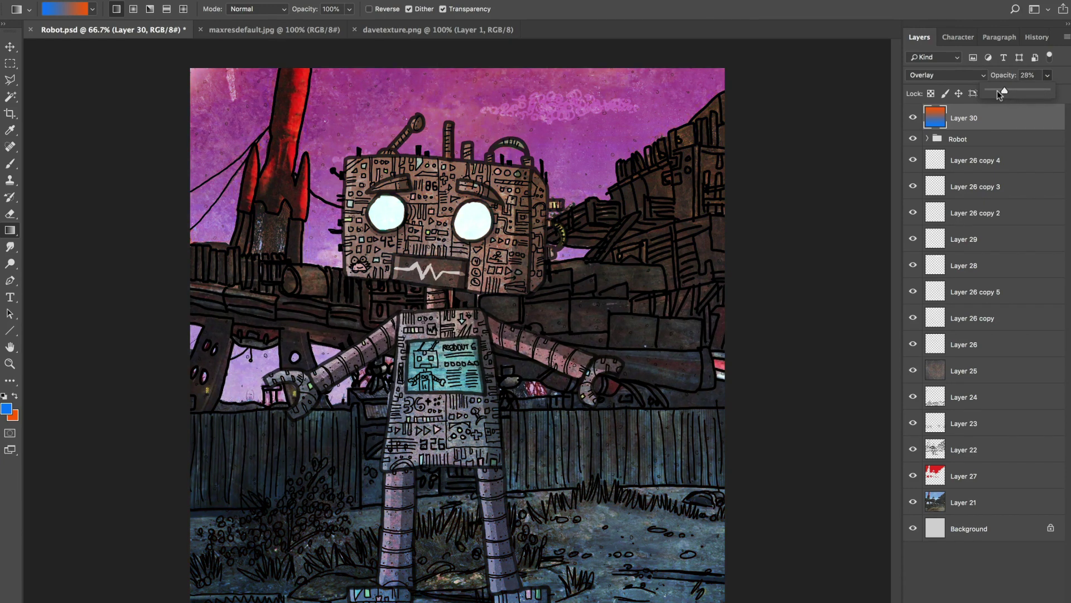
{"action": "left_click", "coordinate": [913, 121]}
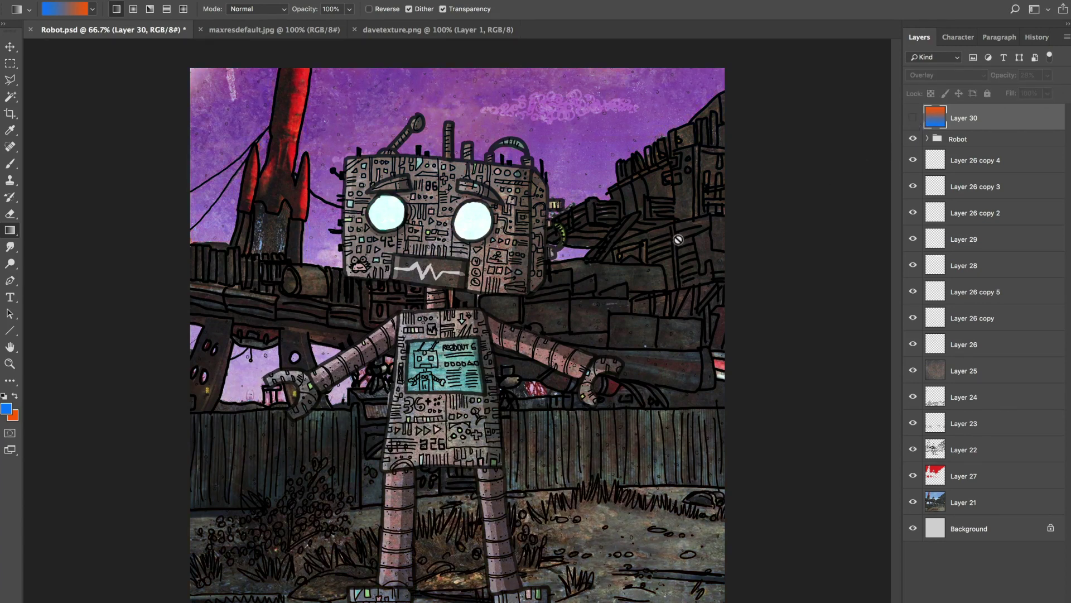
{"action": "left_click", "coordinate": [914, 119]}
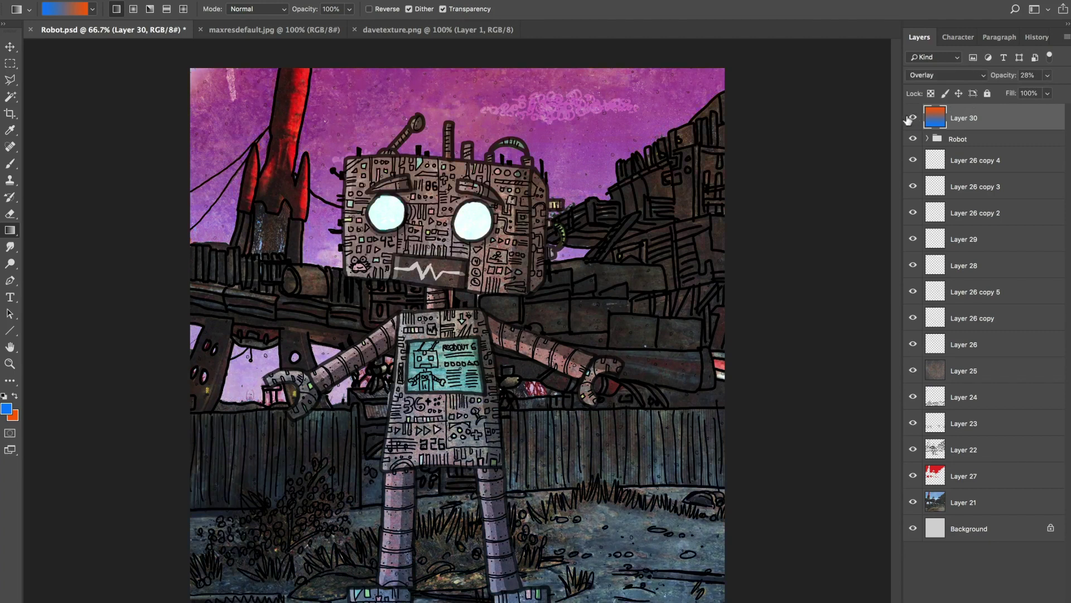
{"action": "key", "text": "ctrl+s"}
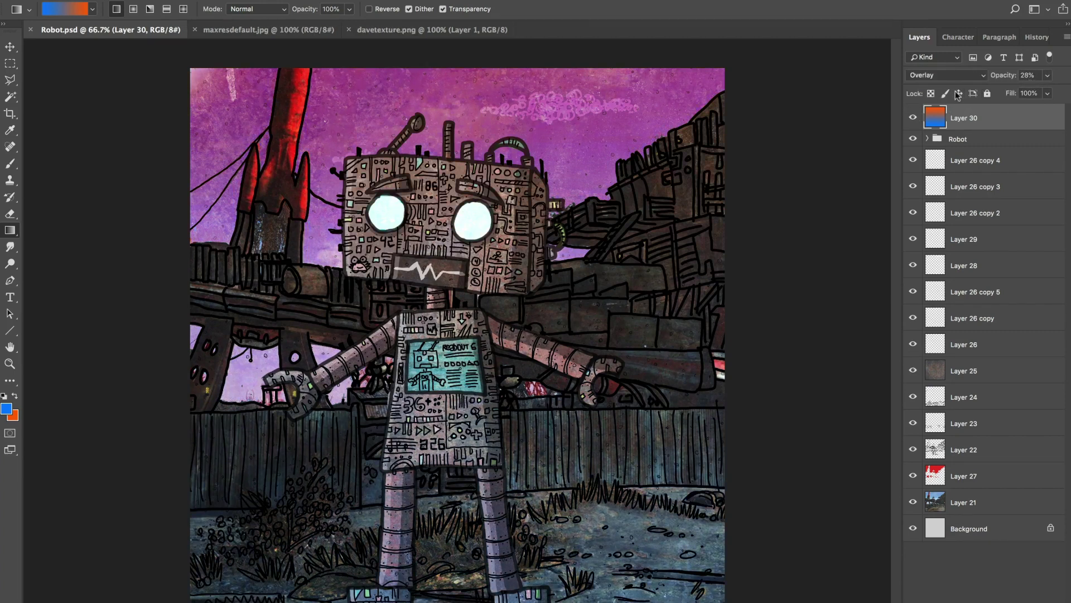
{"action": "left_click", "coordinate": [913, 118]}
{"action": "left_click", "coordinate": [913, 119]}
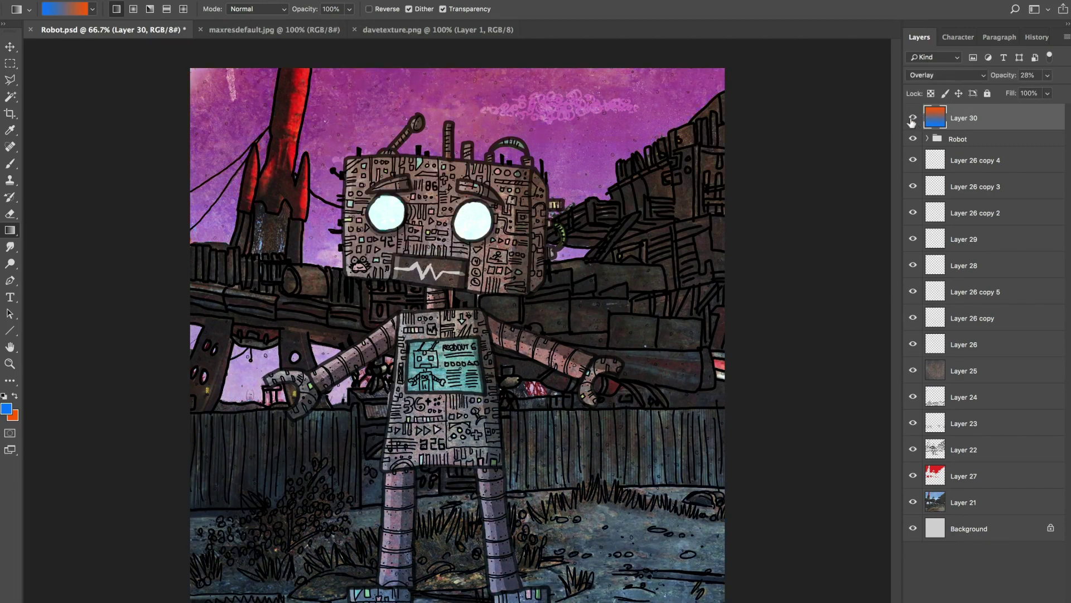
{"action": "left_click", "coordinate": [1047, 76]}
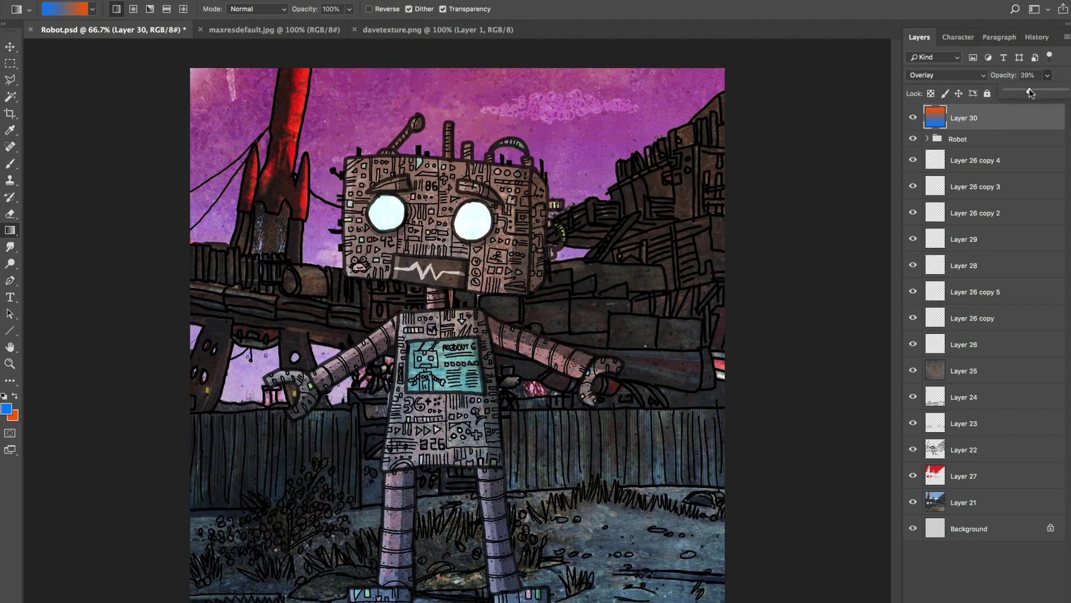
{"action": "key", "text": "ctrl+s"}
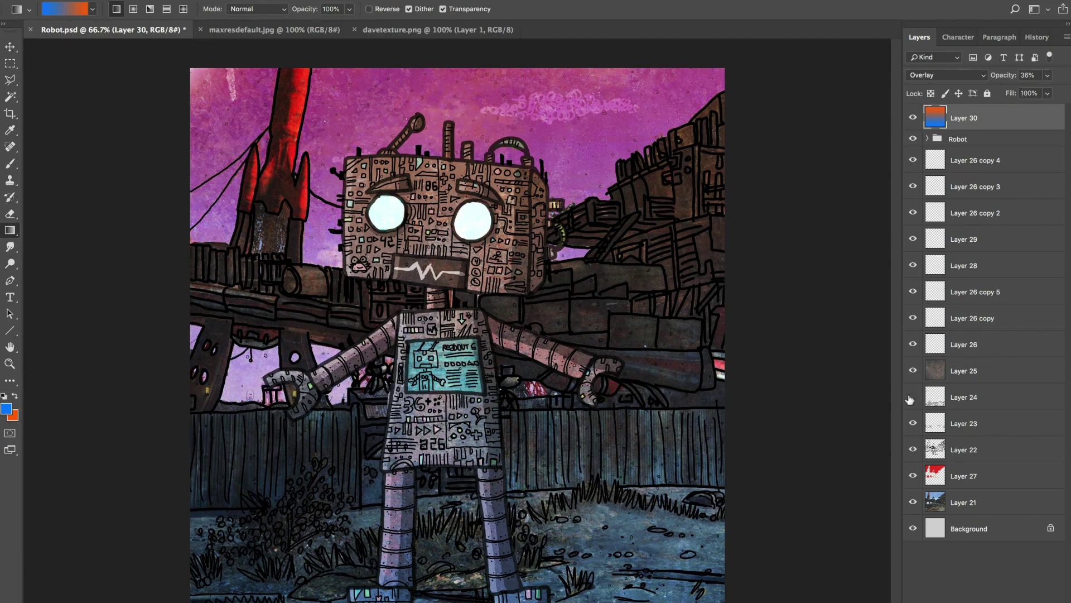
Step: Enlarge the Robot group to about 109% and shift it slightly up in the scene
{"action": "left_click", "coordinate": [958, 138]}
{"action": "key", "text": "ctrl+t"}
{"action": "left_click_drag", "start_coordinate": [639, 144], "coordinate": [654, 125]}
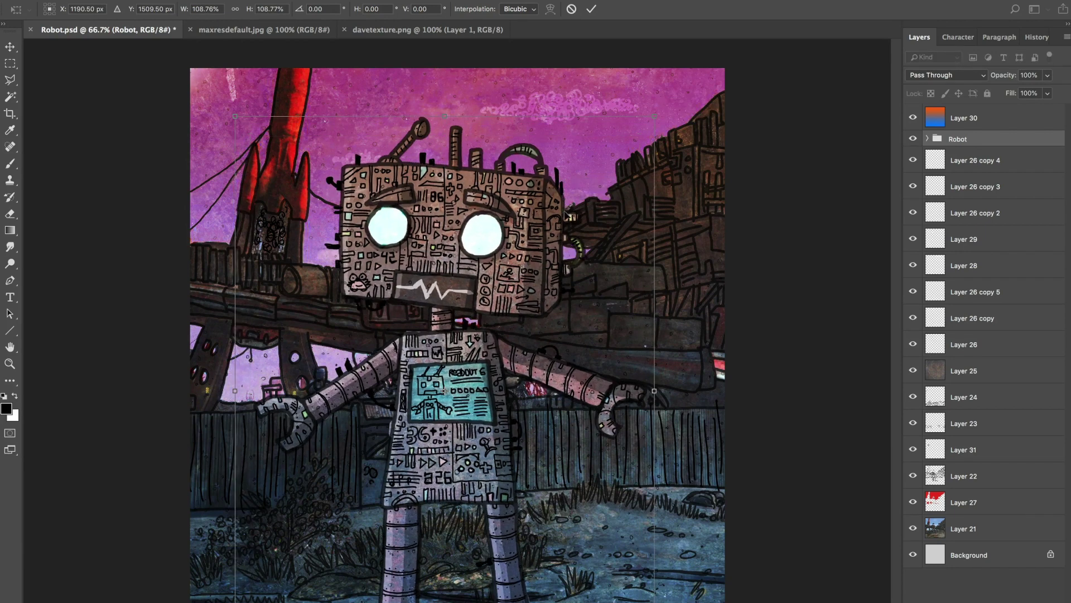
{"action": "key", "text": "Return"}
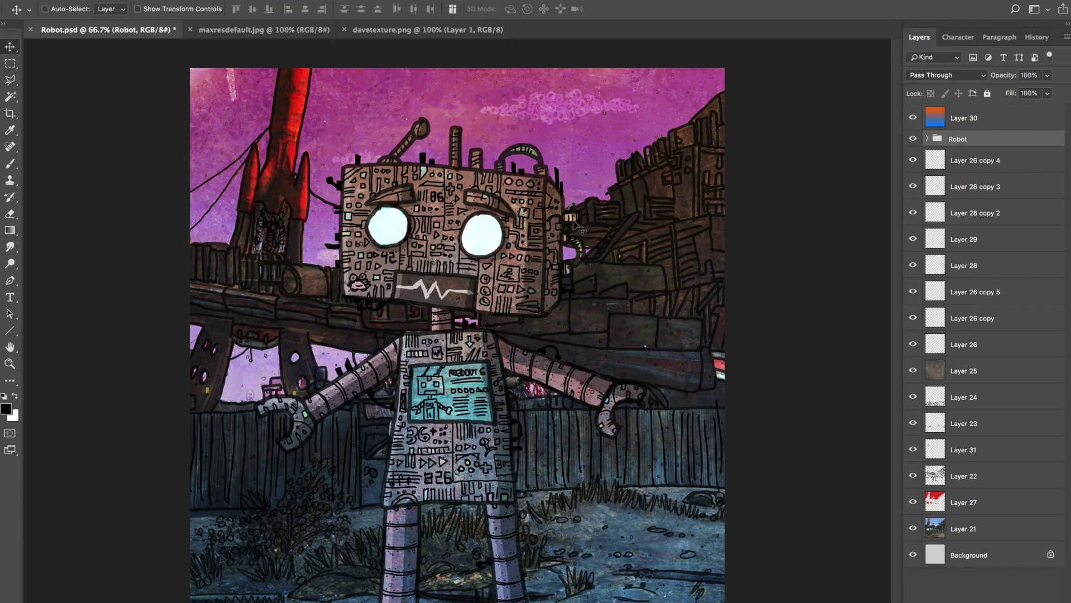
{"action": "left_click_drag", "start_coordinate": [573, 229], "coordinate": [576, 218]}
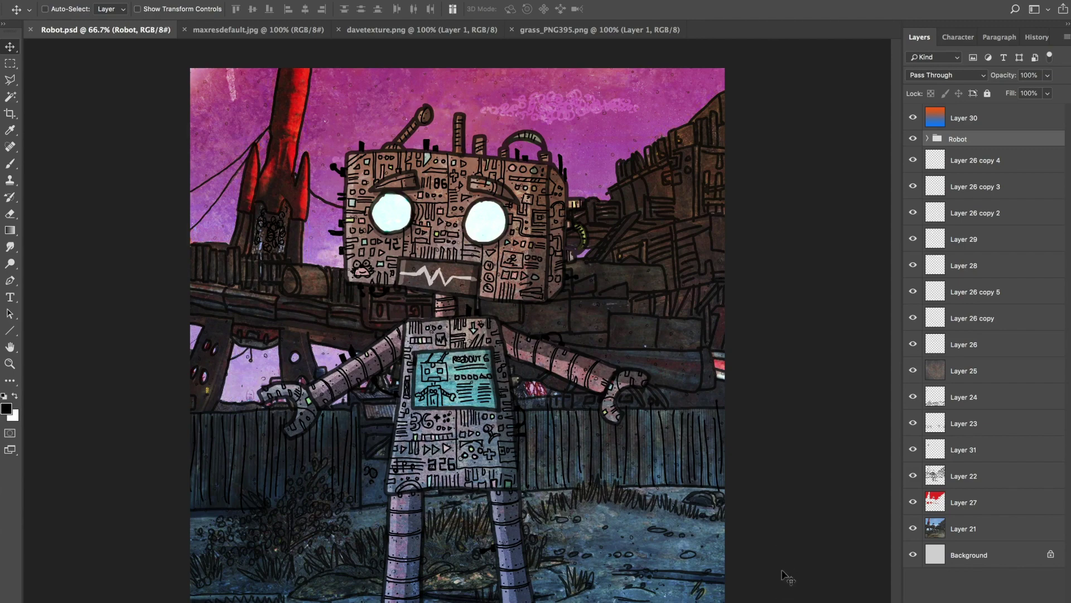
Step: Cut the grass from grass_PNG395.png, close that file, and paste the grass above the Robot group in Robot.psd
{"action": "left_click", "coordinate": [609, 31]}
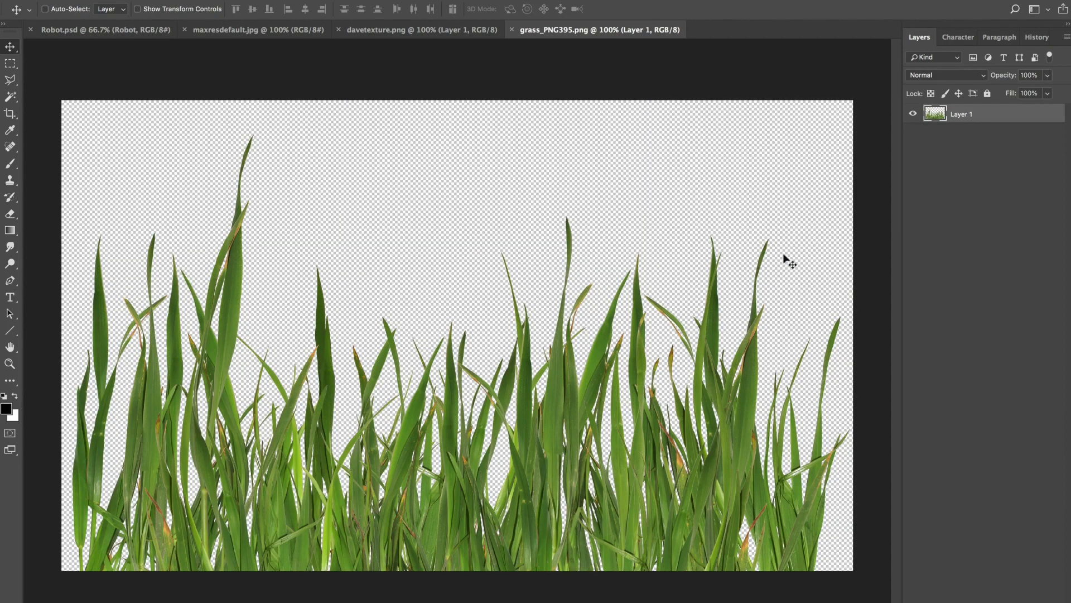
{"action": "key", "text": "super+a"}
{"action": "key", "text": "Delete"}
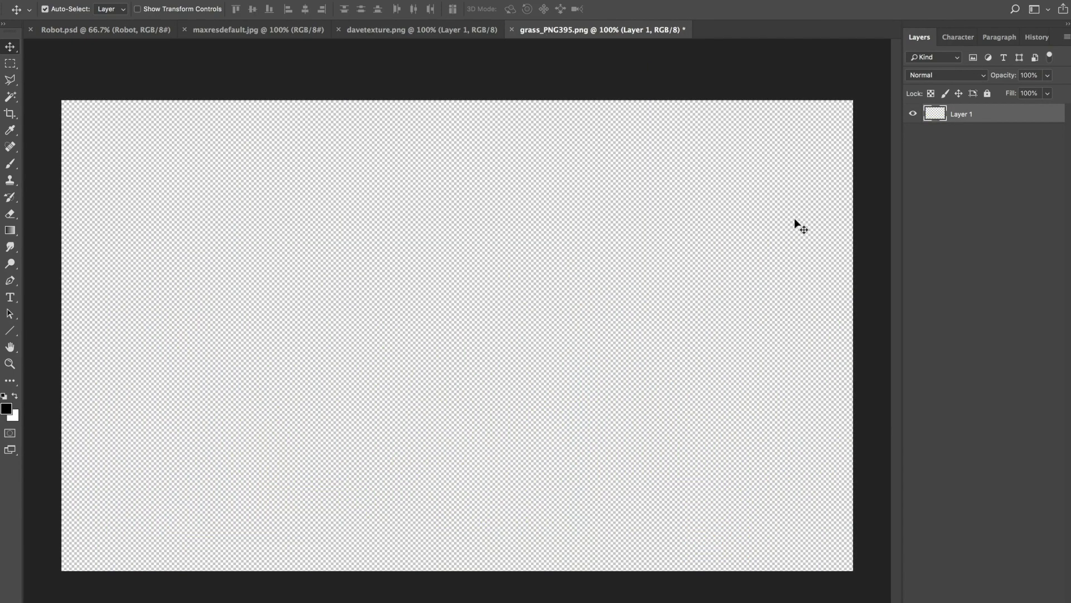
{"action": "key", "text": "super+w"}
{"action": "key", "text": "super+d"}
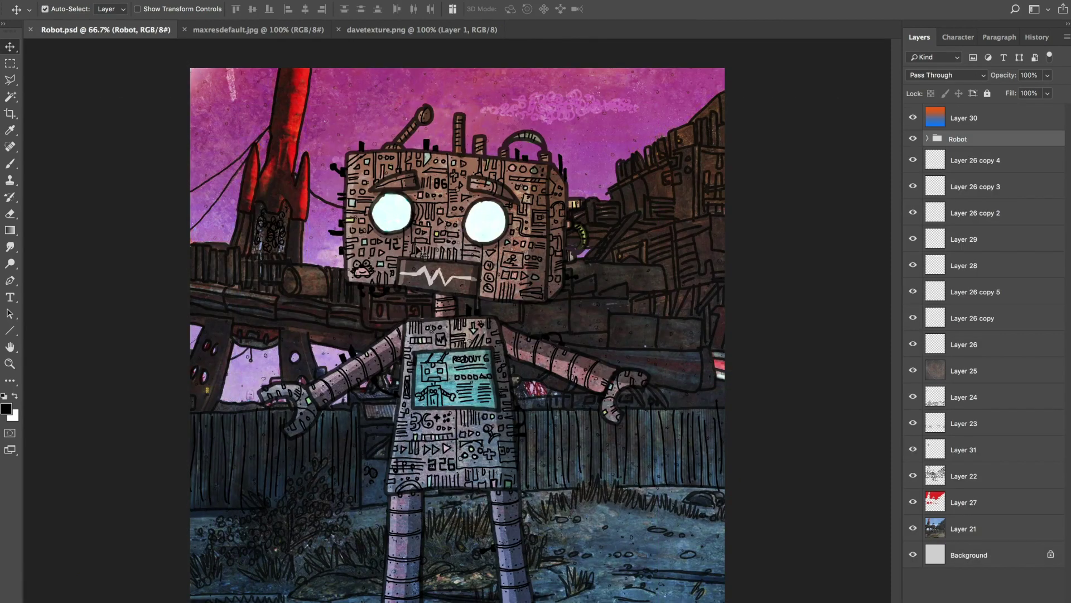
{"action": "key", "text": "super+v"}
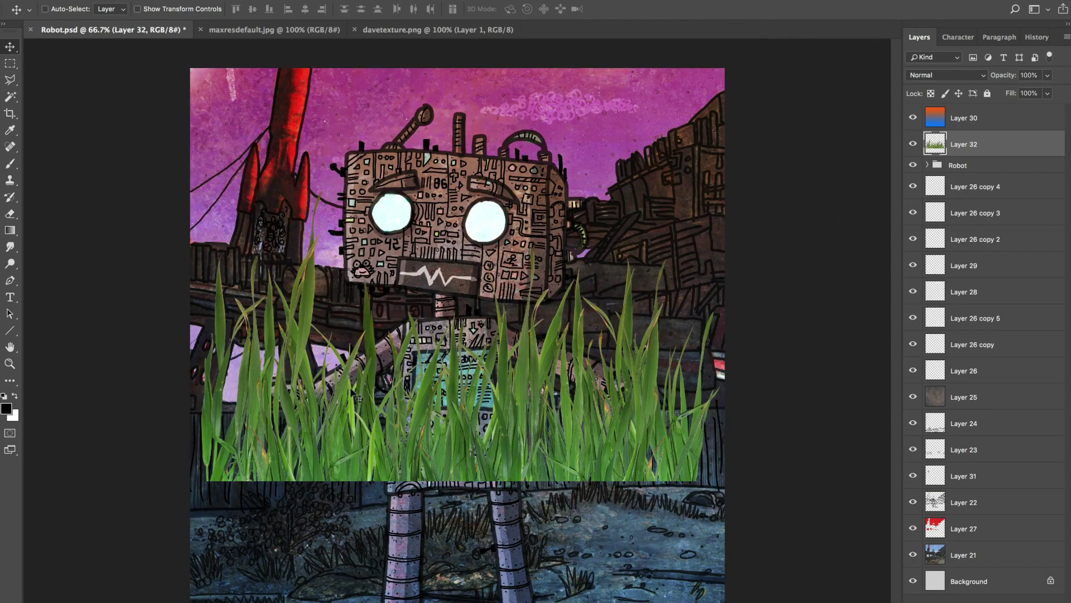
Step: Scale down the pasted grass and position it in the lower right corner of the scene
{"action": "left_click_drag", "start_coordinate": [360, 396], "coordinate": [519, 533]}
{"action": "key", "text": "super+t"}
{"action": "left_click_drag", "start_coordinate": [373, 363], "coordinate": [459, 409]}
{"action": "left_click_drag", "start_coordinate": [562, 536], "coordinate": [583, 495]}
{"action": "key", "text": "Return"}
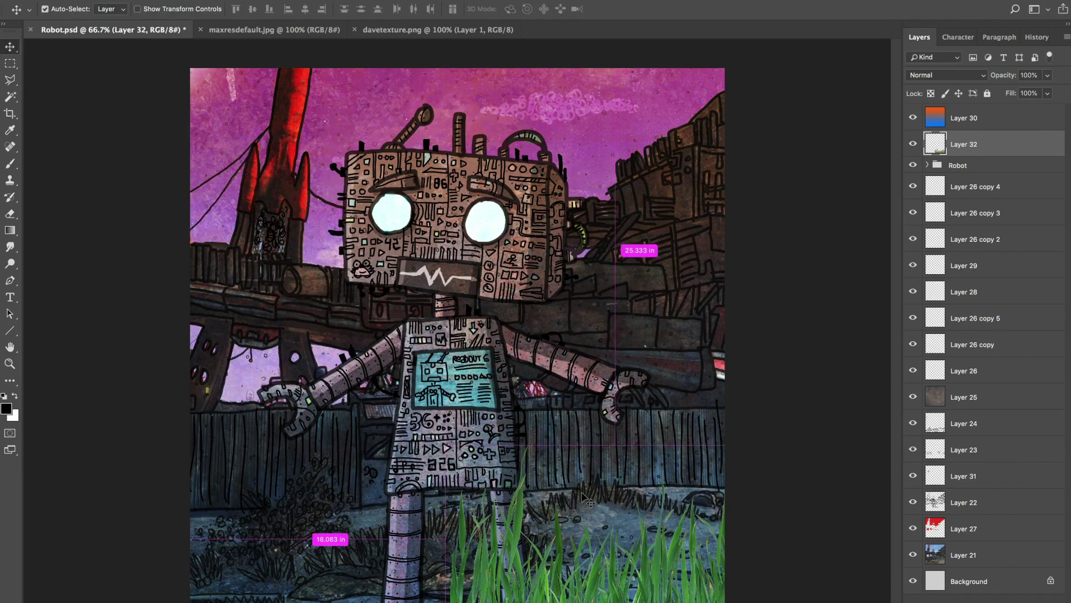
Step: Erase the grass blades along the clump's left edge around the robot's leg, and reduce the eraser size to 5
{"action": "key", "text": "super+plus"}
{"action": "left_click_drag", "start_coordinate": [672, 376], "coordinate": [443, 232]}
{"action": "key", "text": "e"}
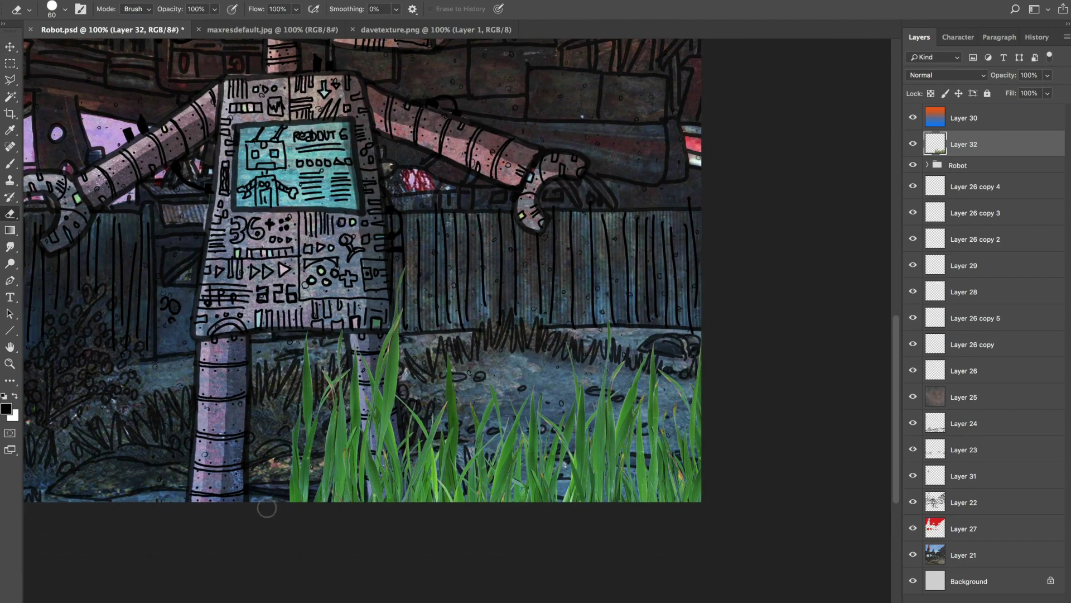
{"action": "mouse_move", "coordinate": [285, 505]}
{"action": "left_mouse_down"}
{"action": "mouse_move", "coordinate": [297, 468]}
{"action": "mouse_move", "coordinate": [305, 496]}
{"action": "mouse_move", "coordinate": [325, 397]}
{"action": "mouse_move", "coordinate": [306, 357]}
{"action": "mouse_move", "coordinate": [330, 424]}
{"action": "mouse_move", "coordinate": [403, 349]}
{"action": "left_mouse_up"}
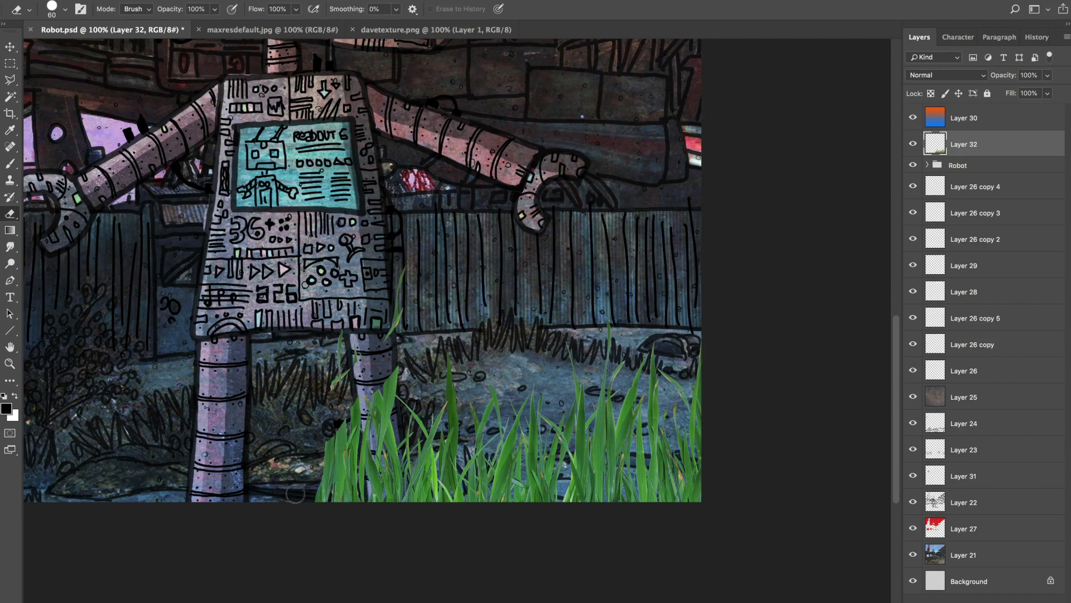
{"action": "mouse_move", "coordinate": [295, 495]}
{"action": "left_mouse_down"}
{"action": "mouse_move", "coordinate": [385, 438]}
{"action": "mouse_move", "coordinate": [357, 422]}
{"action": "left_mouse_up"}
{"action": "scroll", "coordinate": [597, 375], "scroll_direction": "up", "scroll_amount": 5}
{"action": "key", "text": "bracketleft"}
{"action": "key", "text": "bracketleft"}
{"action": "key", "text": "bracketleft"}
{"action": "key", "text": "bracketleft"}
{"action": "key", "text": "bracketleft"}
{"action": "key", "text": "bracketleft"}
{"action": "key", "text": "bracketleft"}
{"action": "key", "text": "bracketleft"}
{"action": "key", "text": "bracketleft"}
{"action": "key", "text": "bracketleft"}
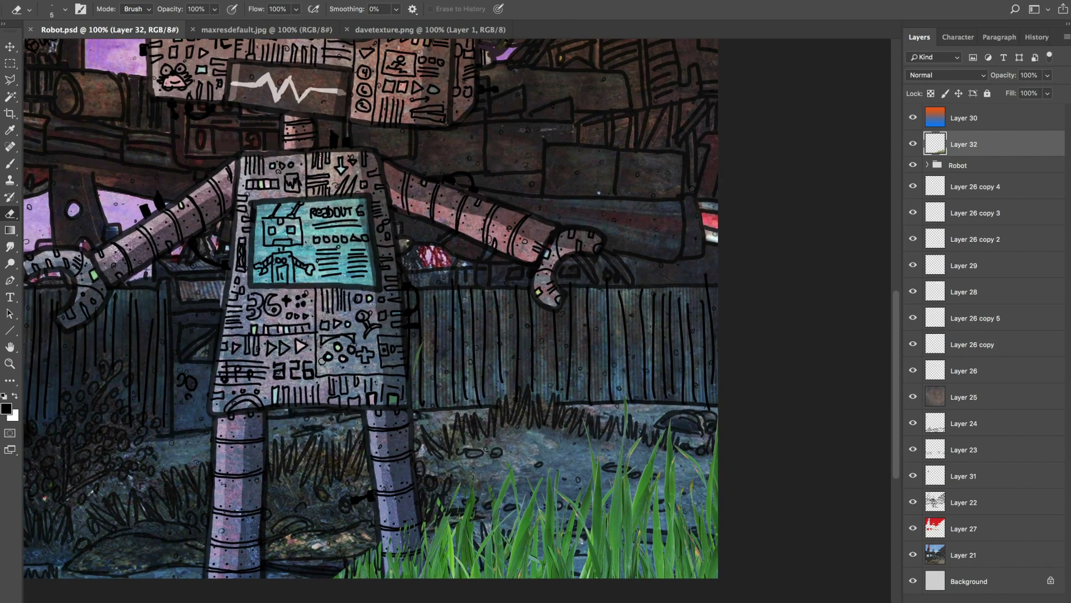
Step: Recolor the grass on Layer 32 to purple with a Hue/Saturation hue shift of -97
{"action": "left_click", "coordinate": [168, 1]}
{"action": "mouse_move", "coordinate": [212, 7]}
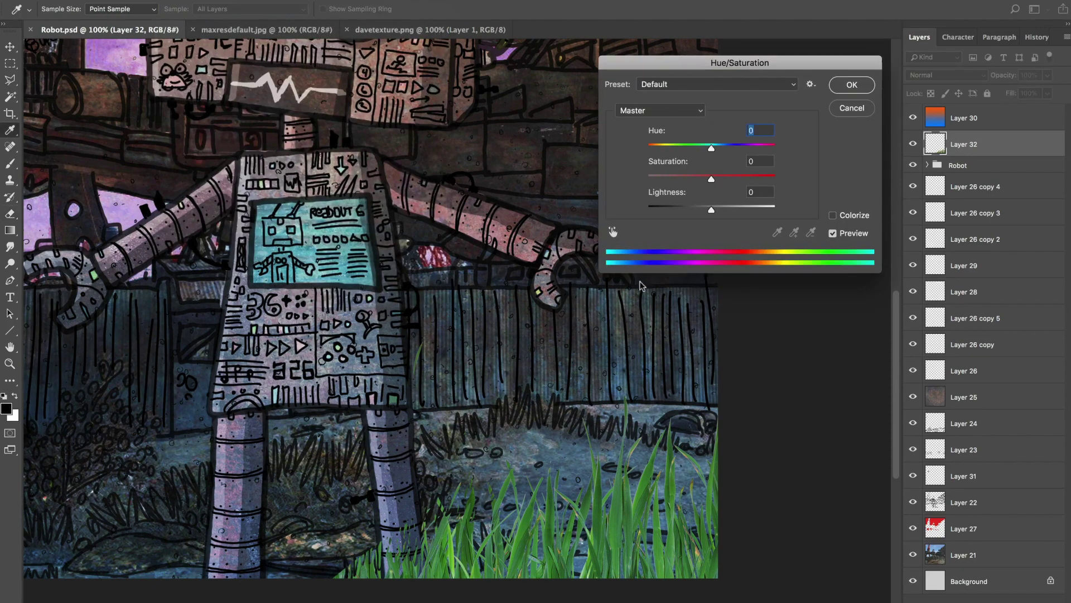
{"action": "left_click_drag", "start_coordinate": [712, 148], "coordinate": [667, 146]}
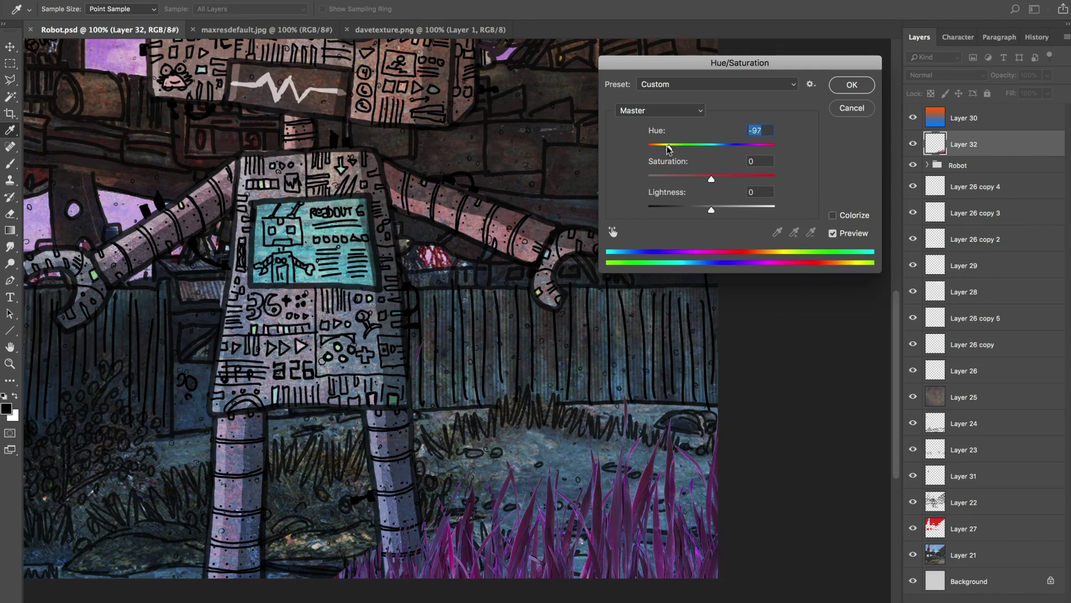
{"action": "left_click", "coordinate": [852, 84]}
Step: Add a new layer above the grass and draw black brush outlines around the purple blades
{"action": "key", "text": "e"}
{"action": "left_click_drag", "start_coordinate": [442, 192], "coordinate": [481, 209]}
{"action": "key", "text": "super+shift+alt+n"}
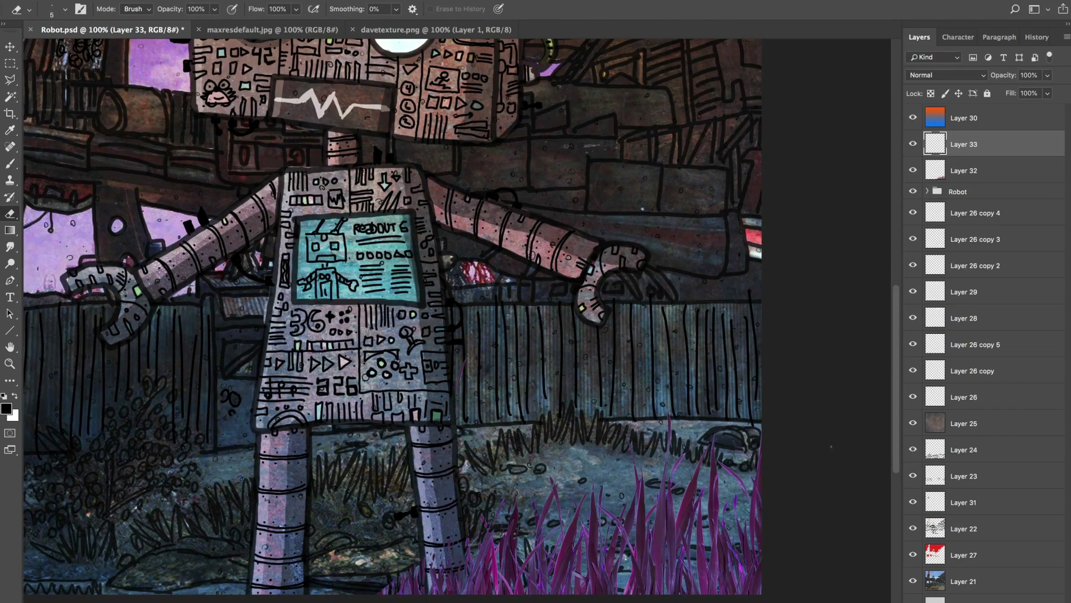
{"action": "key", "text": "b"}
{"action": "scroll", "coordinate": [430, 335], "scroll_direction": "down", "scroll_amount": 5}
{"action": "mouse_move", "coordinate": [399, 374]}
{"action": "left_mouse_down"}
{"action": "mouse_move", "coordinate": [410, 341]}
{"action": "mouse_move", "coordinate": [430, 375]}
{"action": "mouse_move", "coordinate": [433, 342]}
{"action": "mouse_move", "coordinate": [481, 303]}
{"action": "left_mouse_up"}
{"action": "key", "text": "super+0"}
Step: Save the document and move the grass and its outline layer together about 0.31 in right and 0.26 in down
{"action": "left_click", "coordinate": [919, 168]}
{"action": "key", "text": "super+s"}
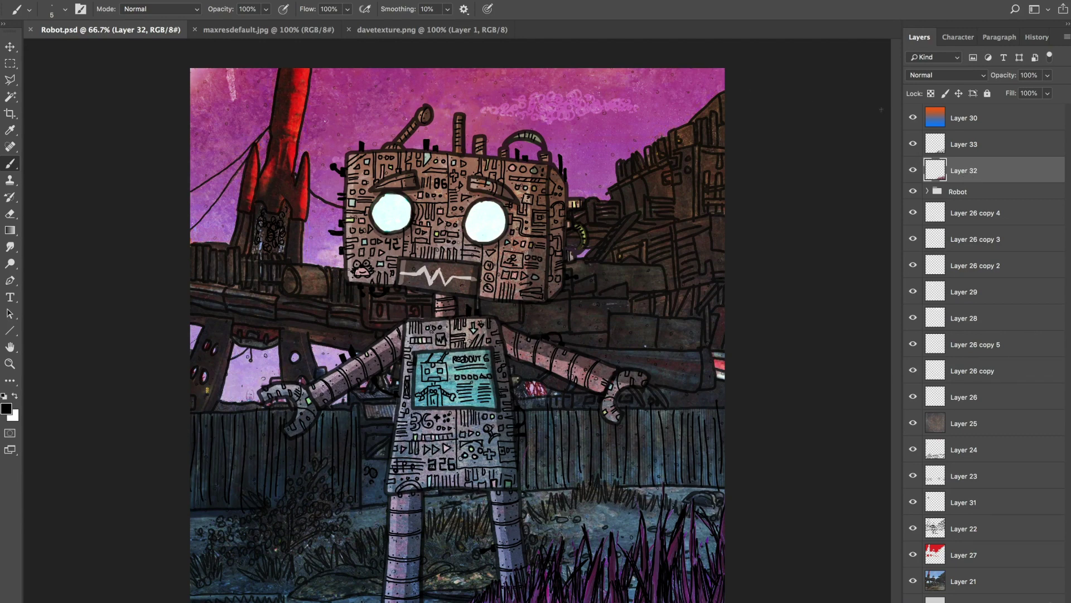
{"action": "left_click", "coordinate": [982, 146], "text": "shift"}
{"action": "key", "text": "v"}
{"action": "left_click_drag", "start_coordinate": [607, 483], "coordinate": [622, 497]}
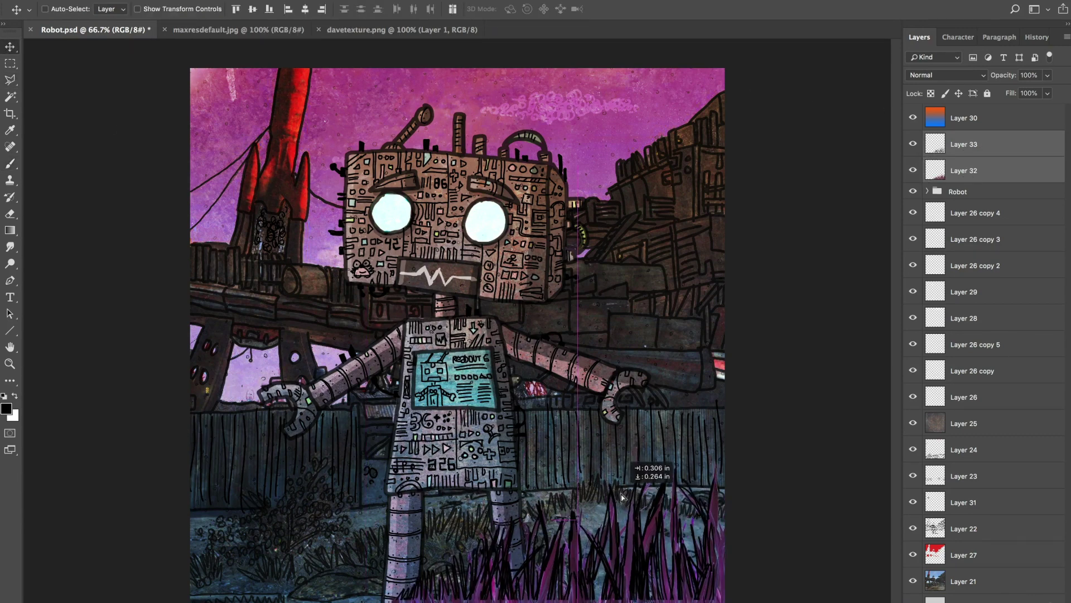
Step: Reduce the saturation of the purple grass on Layer 32 with Hue/Saturation
{"action": "left_click", "coordinate": [971, 171]}
{"action": "left_click", "coordinate": [167, 0]}
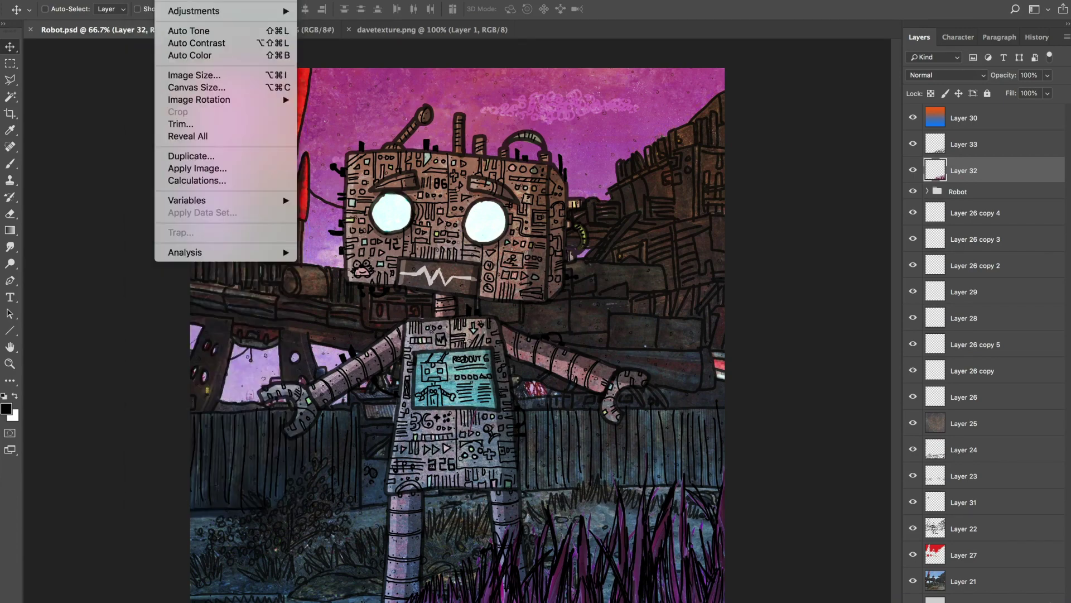
{"action": "mouse_move", "coordinate": [195, 11]}
{"action": "left_click", "coordinate": [335, 84]}
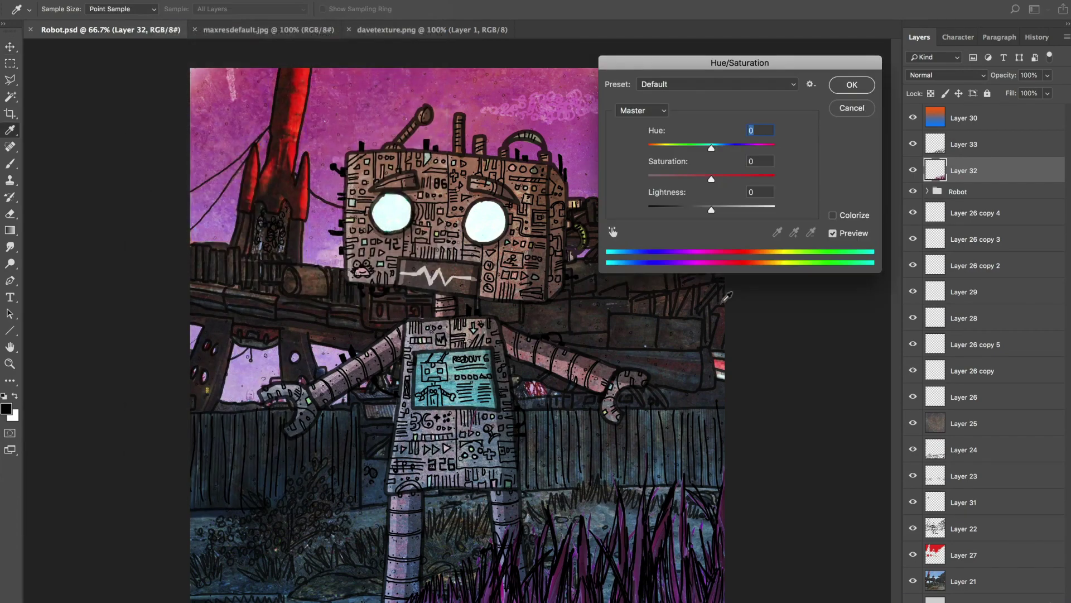
{"action": "left_click_drag", "start_coordinate": [711, 178], "coordinate": [695, 184]}
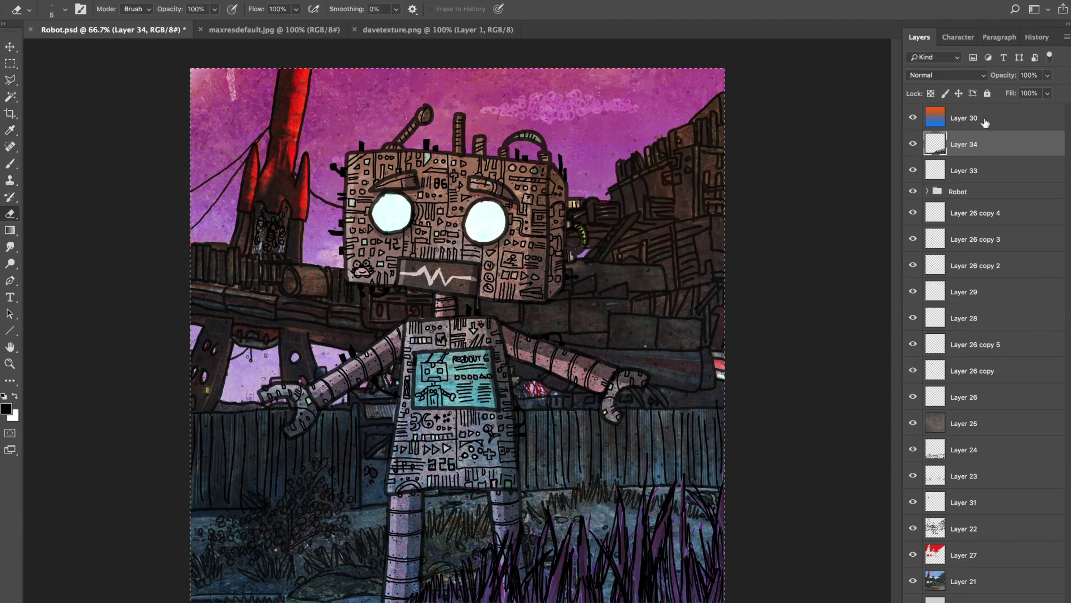
Step: Flip the pasted grass copy horizontally, shrink it, place it along the scene's lower left edge, and save the document
{"action": "key", "text": "v"}
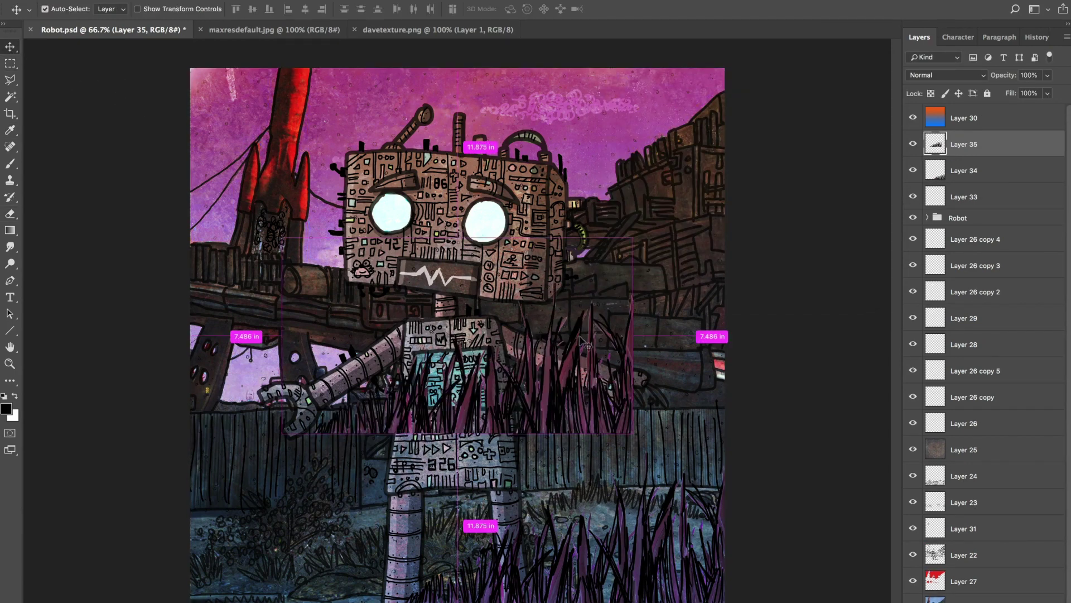
{"action": "key", "text": "super+t"}
{"action": "left_click_drag", "start_coordinate": [624, 335], "coordinate": [279, 340]}
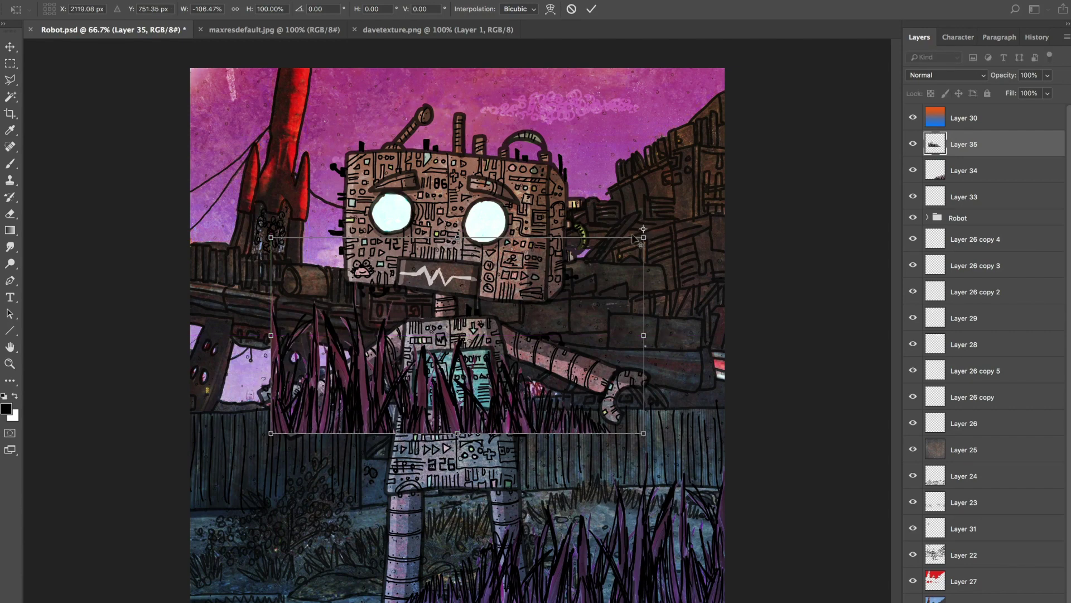
{"action": "key", "text": "Return"}
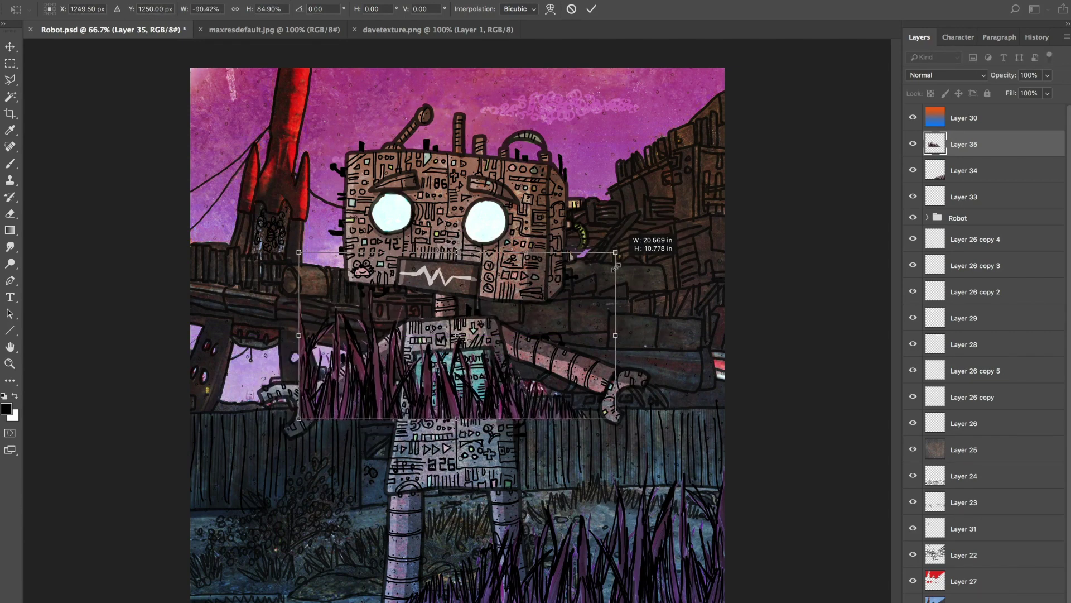
{"action": "left_click_drag", "start_coordinate": [636, 246], "coordinate": [335, 567]}
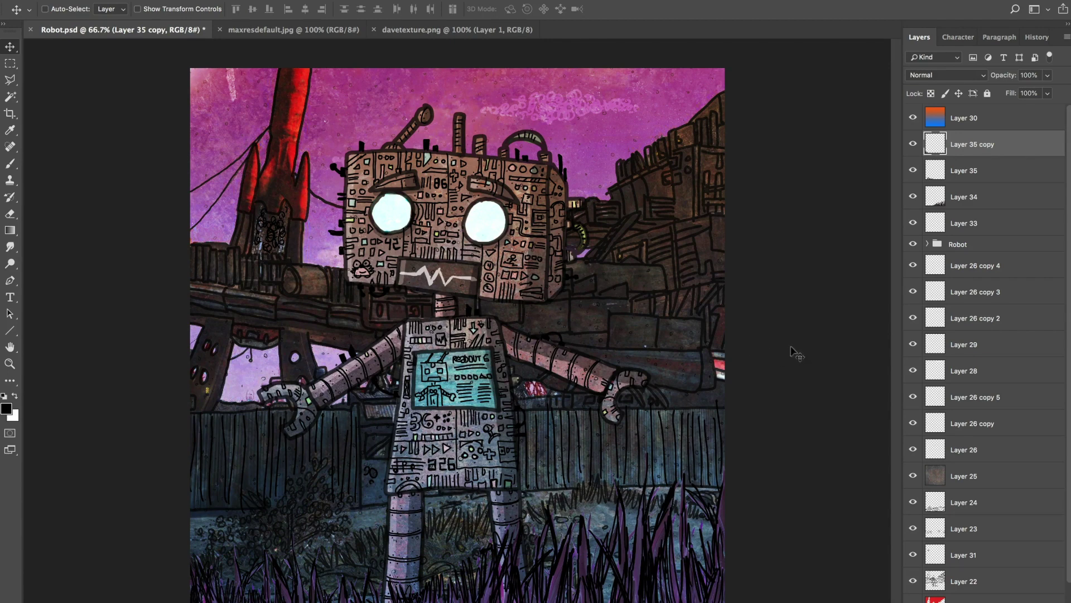
{"action": "key", "text": "ctrl+s"}
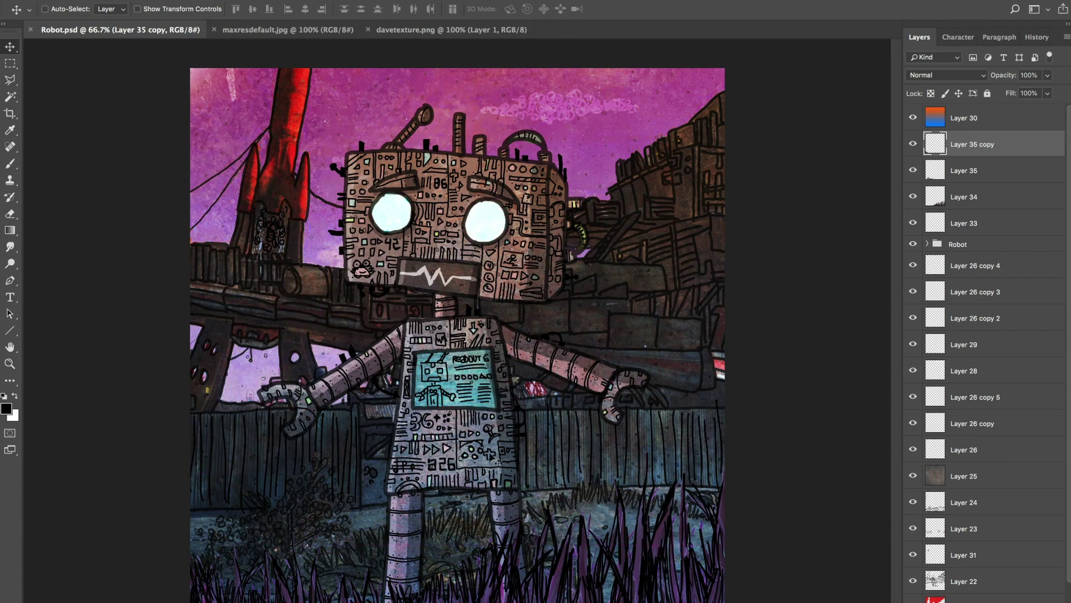
Step: Try several blend modes on the red sky layer, Layer 27, settle on Difference, and save the document
{"action": "left_click_drag", "start_coordinate": [618, 346], "coordinate": [335, 491]}
{"action": "key", "text": "super"}
{"action": "left_click", "coordinate": [664, 316], "text": "super"}
{"action": "left_click", "coordinate": [944, 75]}
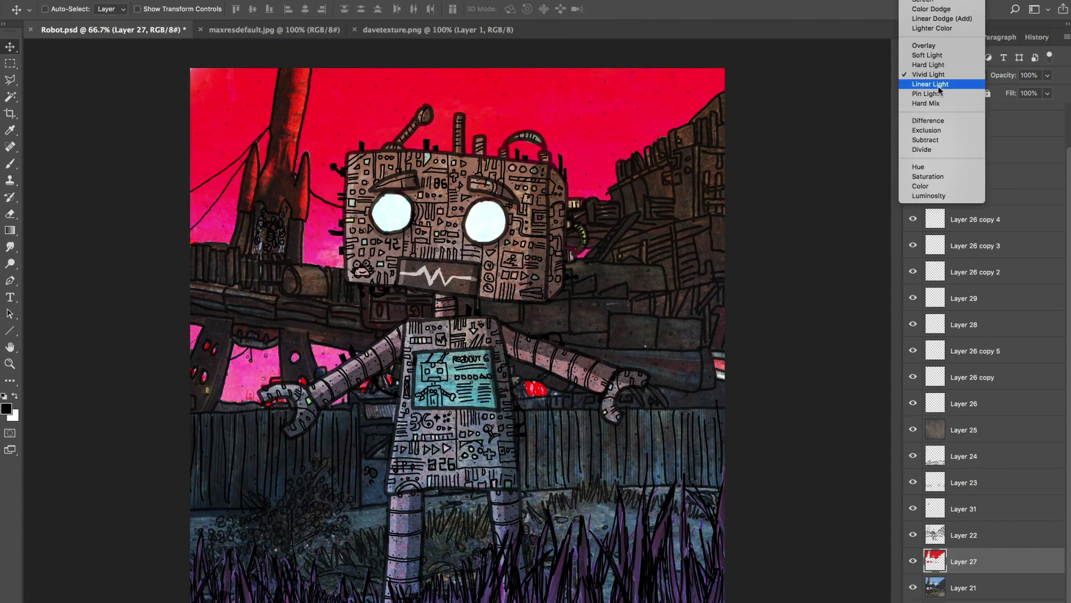
{"action": "left_click", "coordinate": [942, 84]}
{"action": "left_click", "coordinate": [943, 78]}
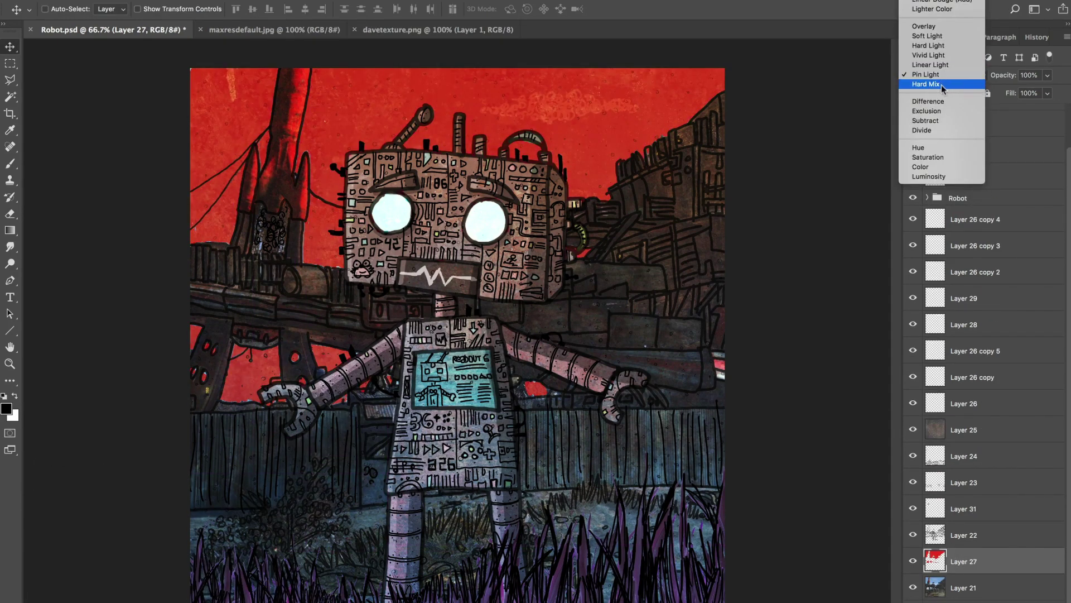
{"action": "left_click", "coordinate": [944, 100]}
{"action": "key", "text": "super+s"}
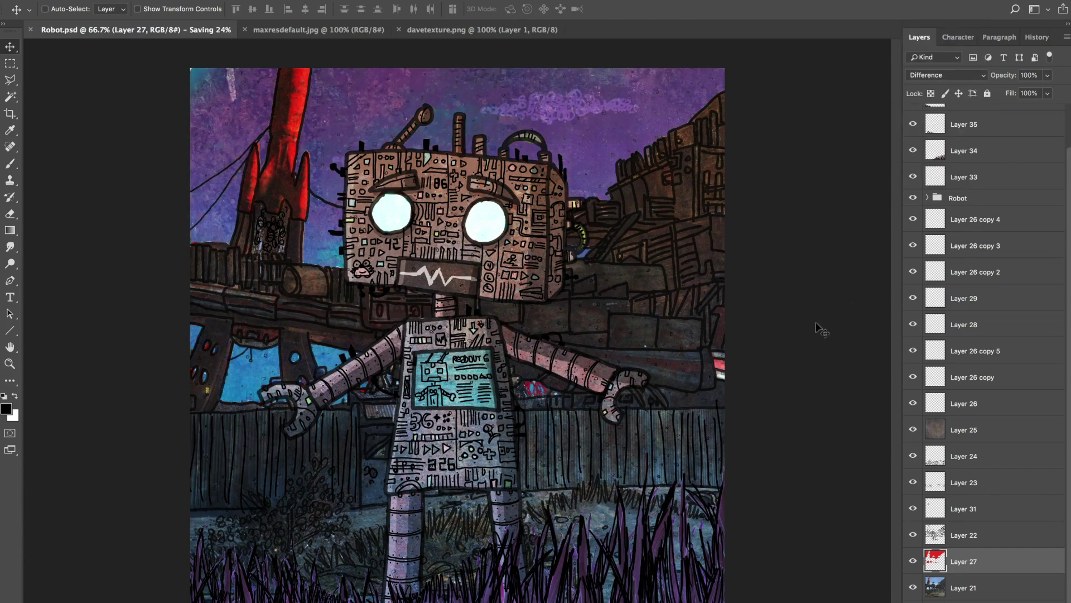
Step: Add a layer directly below the Robot group, fill it with black, reduce its opacity to 16%, save, and compare the scene without it
{"action": "scroll", "coordinate": [1049, 230], "scroll_direction": "up", "scroll_amount": 3}
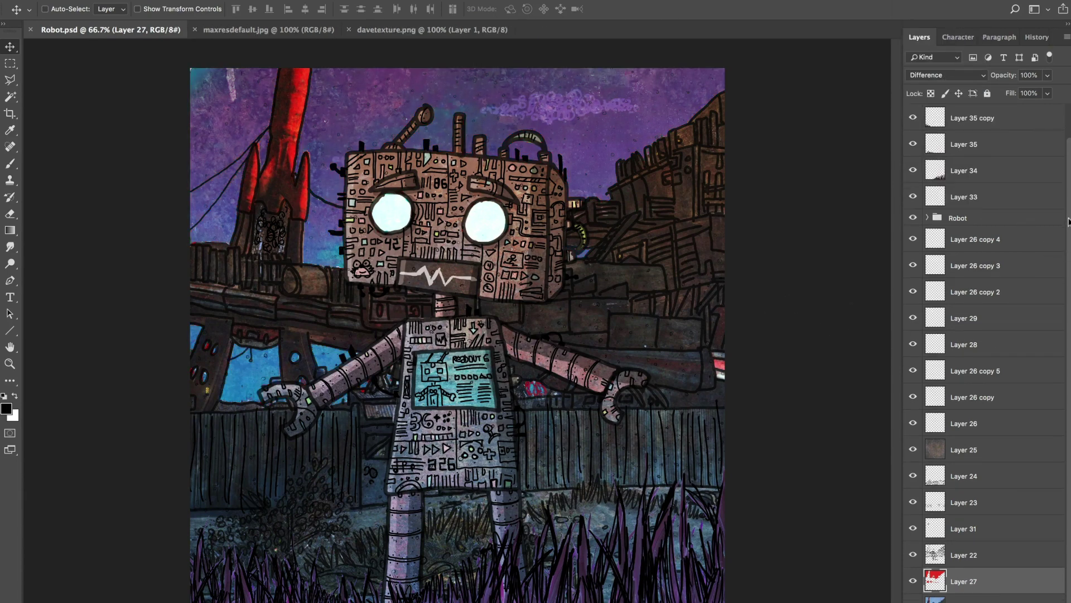
{"action": "left_click", "coordinate": [993, 276]}
{"action": "key", "text": "super+shift+alt+n"}
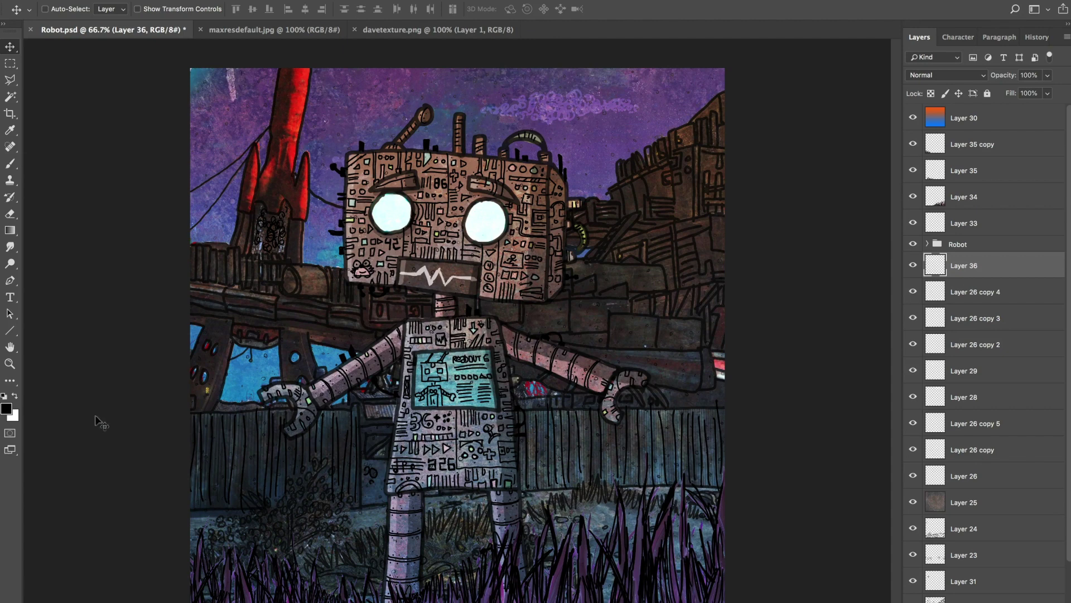
{"action": "mouse_move", "coordinate": [10, 230]}
{"action": "left_mouse_down"}
{"action": "mouse_move", "coordinate": [47, 222]}
{"action": "mouse_move", "coordinate": [62, 242]}
{"action": "left_mouse_up"}
{"action": "left_click", "coordinate": [310, 275]}
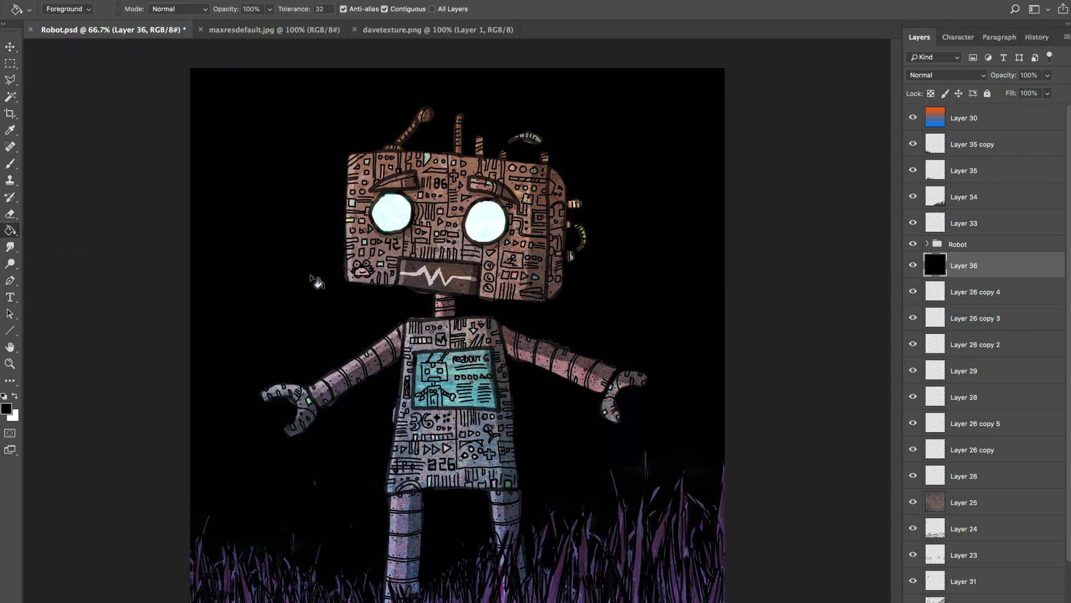
{"action": "left_click", "coordinate": [1047, 75]}
{"action": "left_click_drag", "start_coordinate": [1050, 90], "coordinate": [1001, 98]}
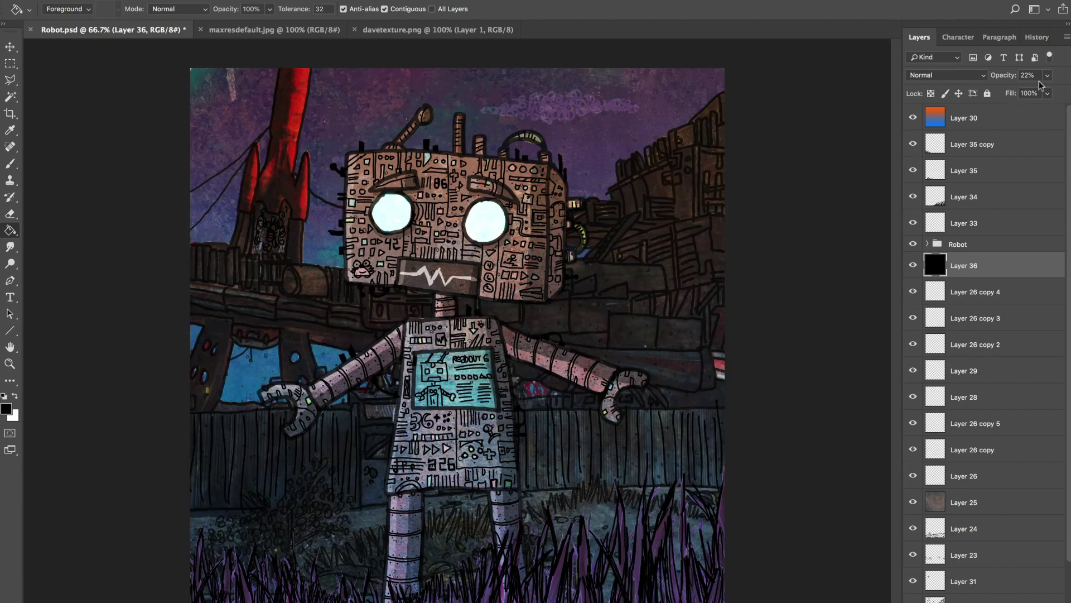
{"action": "key", "text": "ctrl+s"}
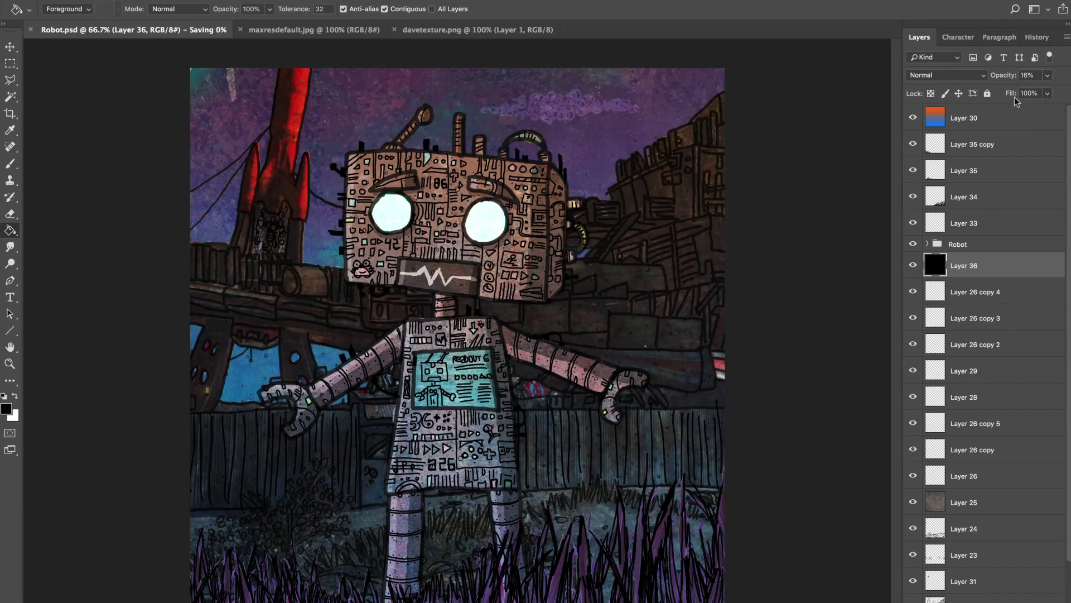
{"action": "left_click", "coordinate": [914, 266]}
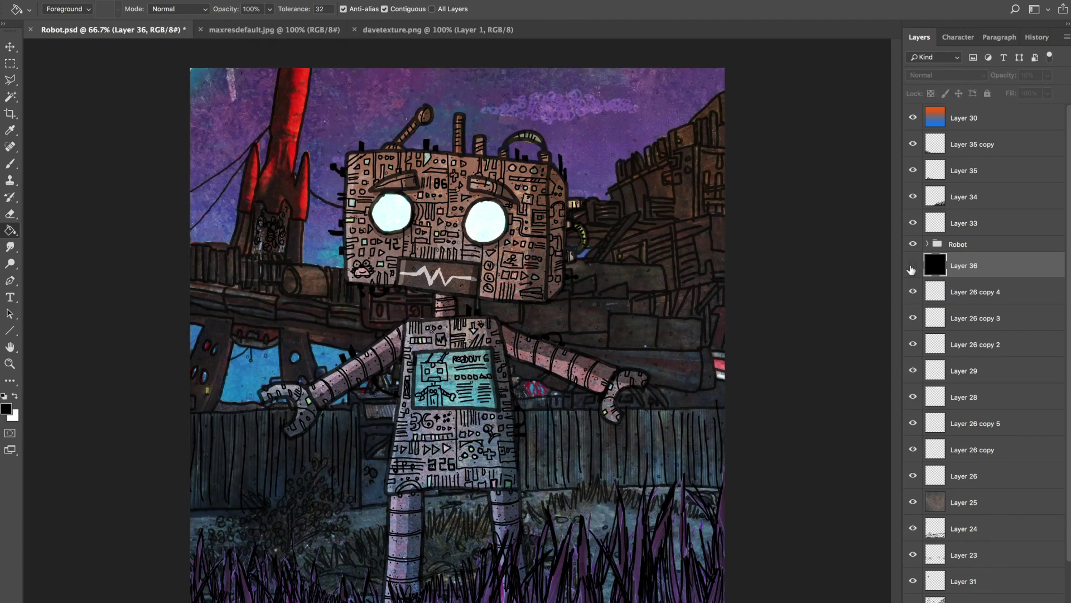
{"action": "left_click", "coordinate": [914, 266]}
Step: Add a new layer above the black fill and brush small blue, white and yellow star specks across the sky
{"action": "key", "text": "ctrl+shift+alt+n"}
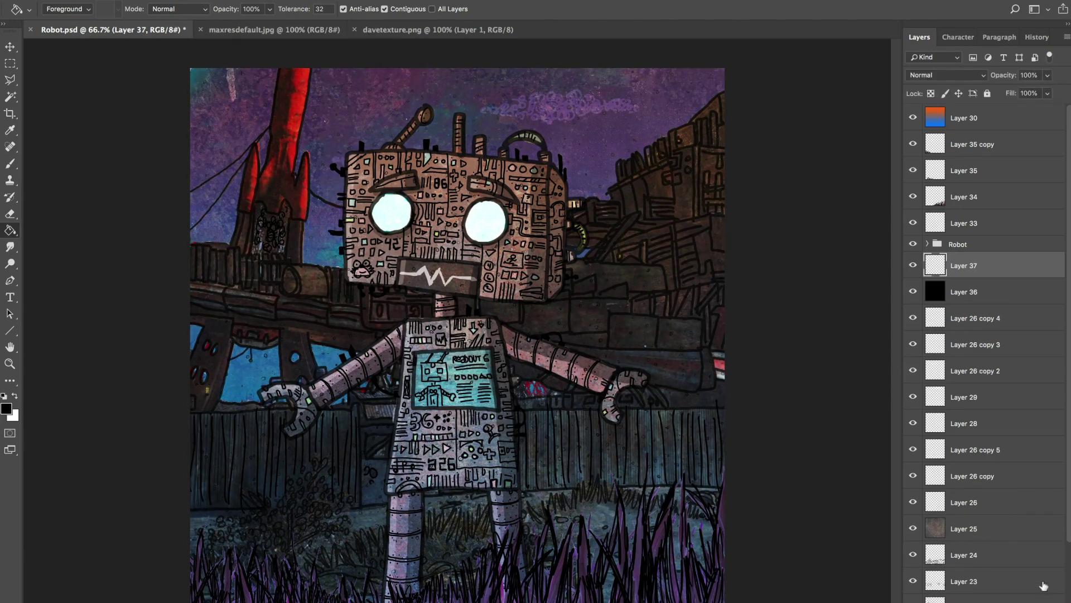
{"action": "left_click", "coordinate": [6, 409]}
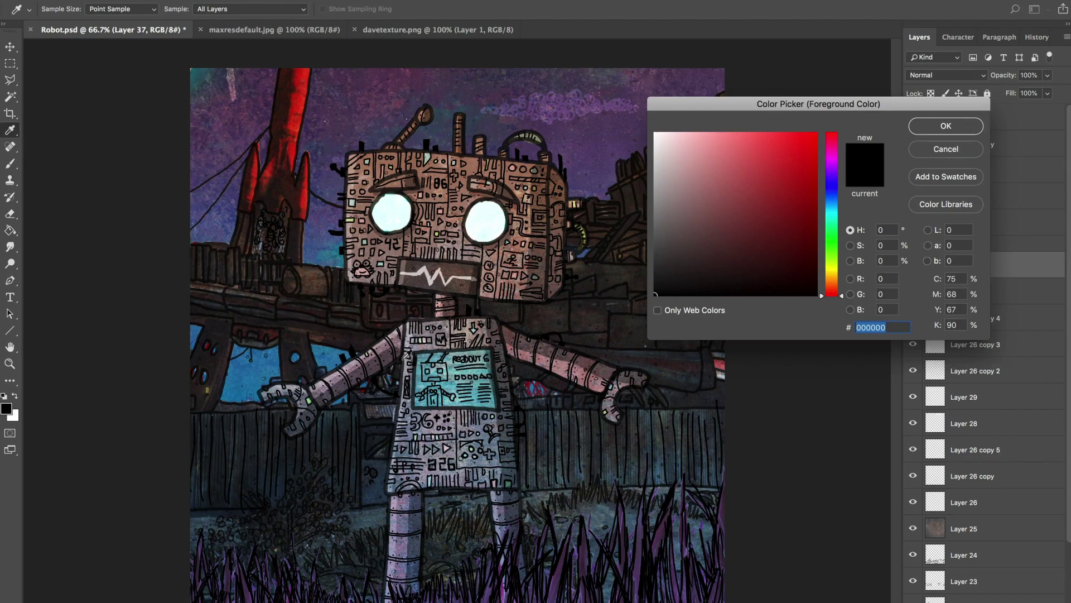
{"action": "left_click", "coordinate": [258, 370]}
{"action": "left_click", "coordinate": [818, 137]}
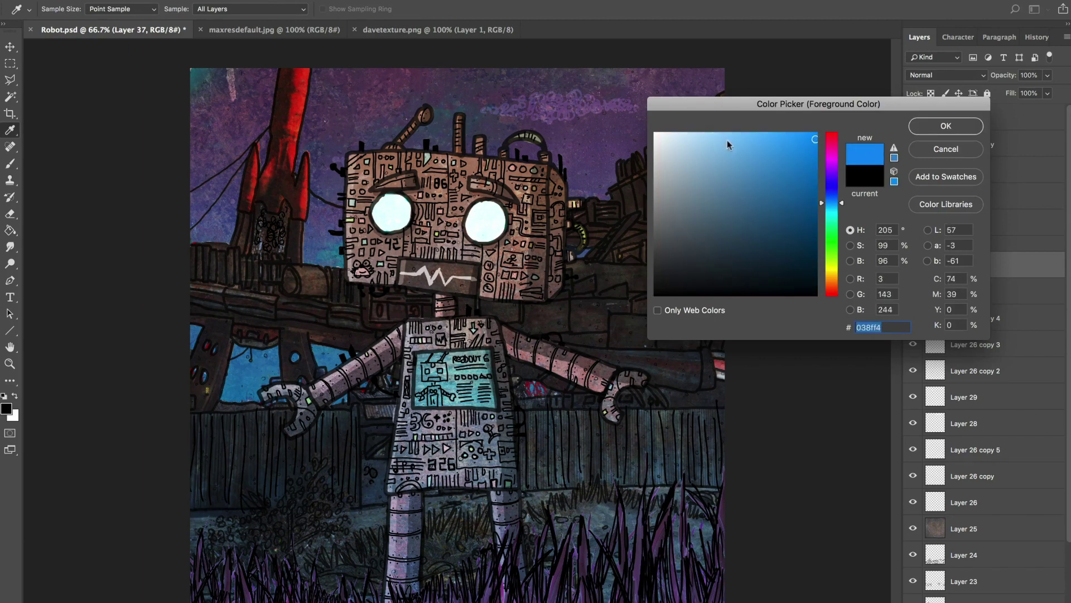
{"action": "key", "text": "Return"}
{"action": "left_click", "coordinate": [10, 163]}
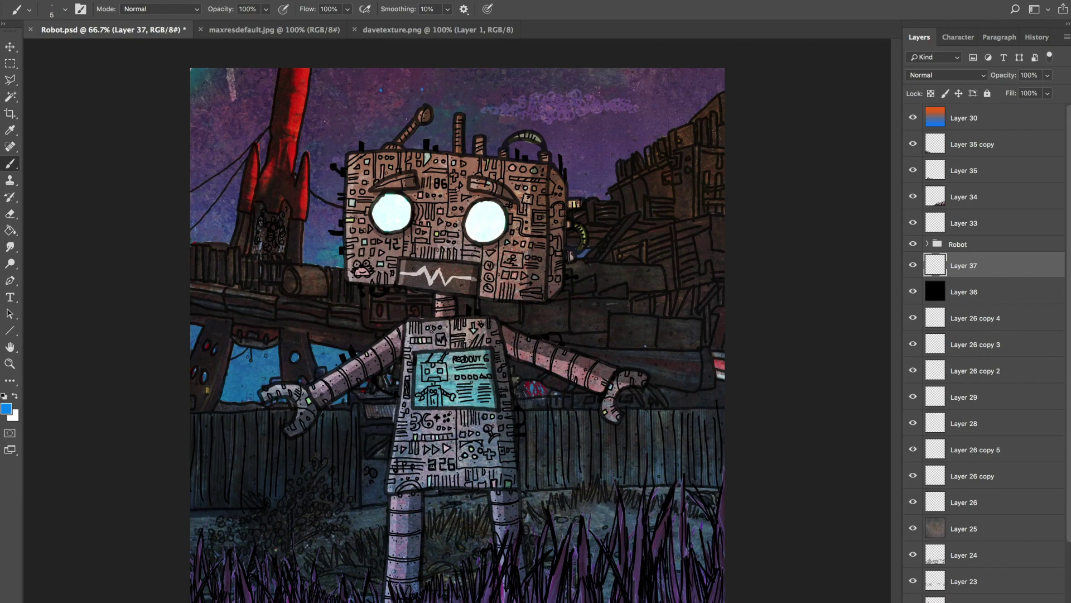
{"action": "key", "text": "x"}
Step: Set the star layer's blend mode to Linear Dodge (Add) and lower its opacity
{"action": "left_click", "coordinate": [955, 78]}
{"action": "scroll", "coordinate": [948, 209], "scroll_direction": "down", "scroll_amount": 2}
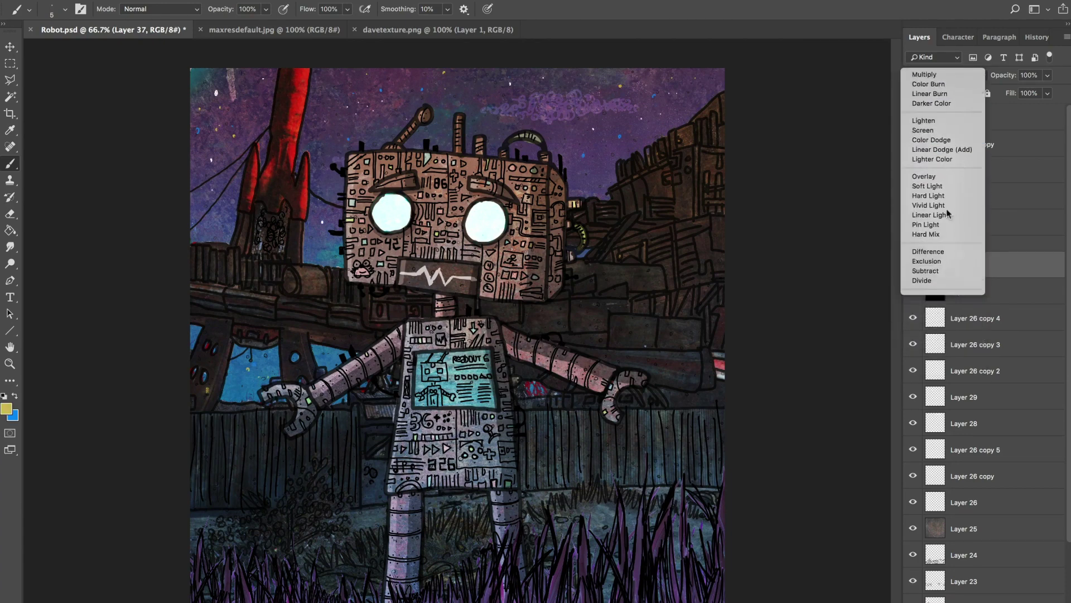
{"action": "left_click", "coordinate": [927, 176]}
{"action": "left_click", "coordinate": [968, 75]}
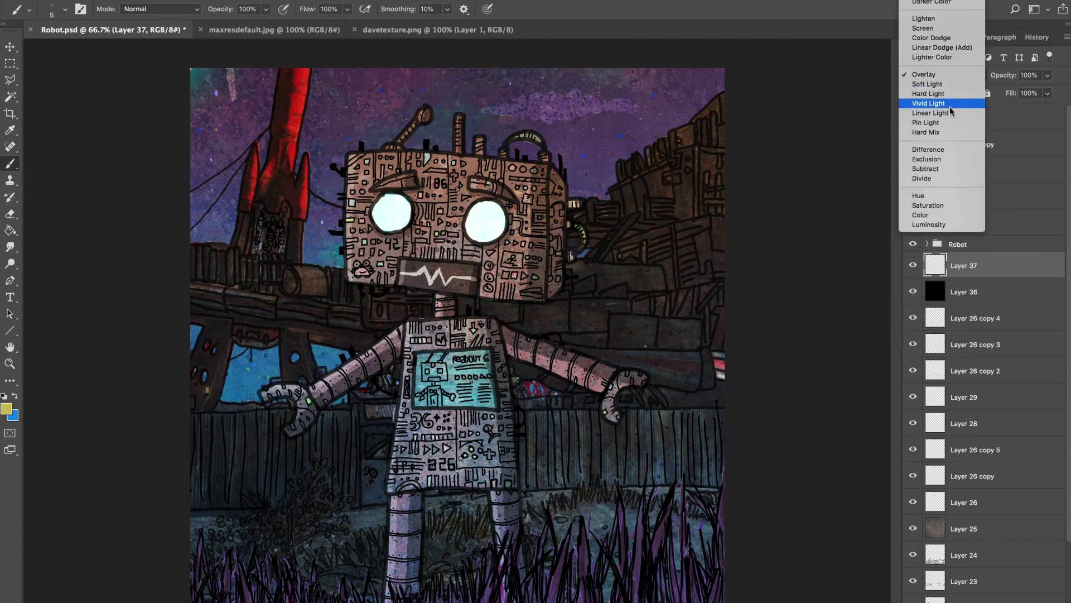
{"action": "left_click", "coordinate": [949, 48]}
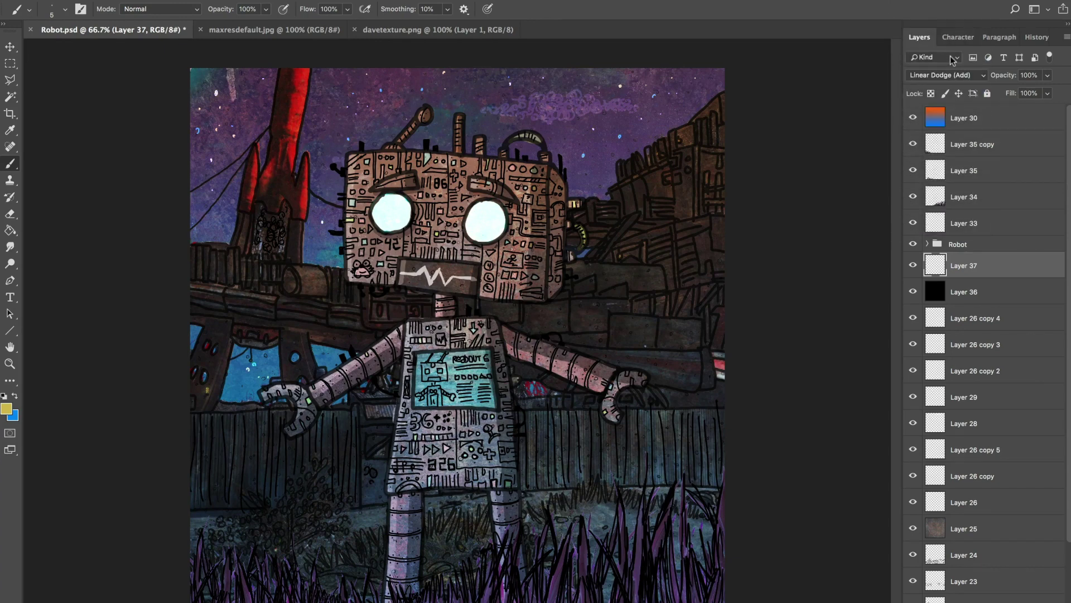
{"action": "left_click", "coordinate": [1048, 76]}
Step: Add a new layer beneath the black fill layer and draw black line details on the red rocket tower
{"action": "key", "text": "ctrl+shift+alt+n"}
{"action": "key", "text": "d"}
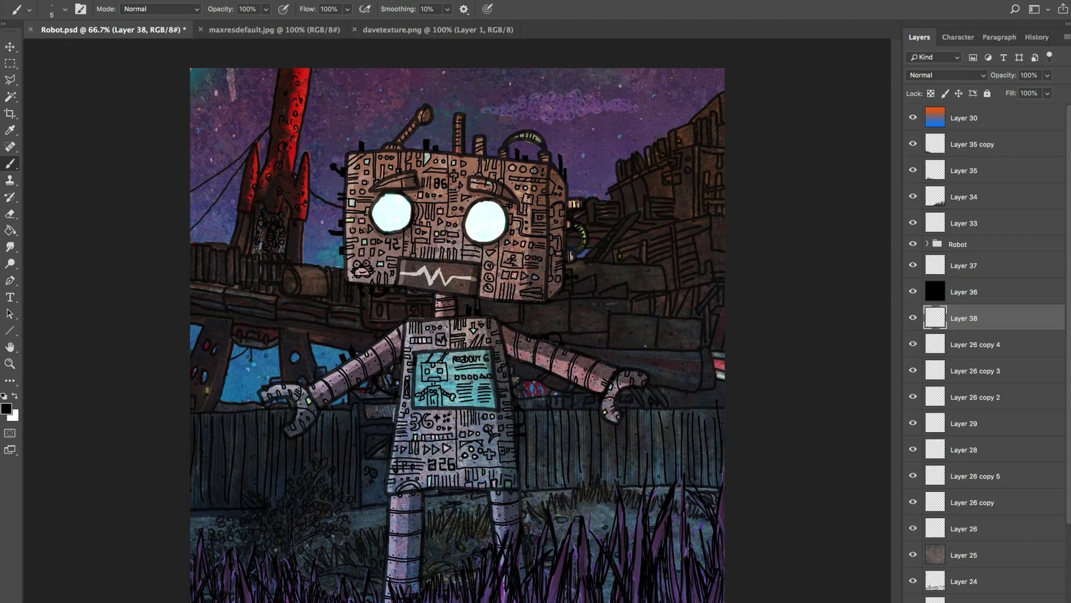
{"action": "left_click_drag", "start_coordinate": [290, 79], "coordinate": [284, 139]}
Step: Draw black plank, panel and hole details over the background wreckage, pipes and fence, and save the document
{"action": "mouse_move", "coordinate": [539, 334]}
{"action": "left_mouse_down"}
{"action": "mouse_move", "coordinate": [552, 304]}
{"action": "mouse_move", "coordinate": [601, 301]}
{"action": "left_mouse_up"}
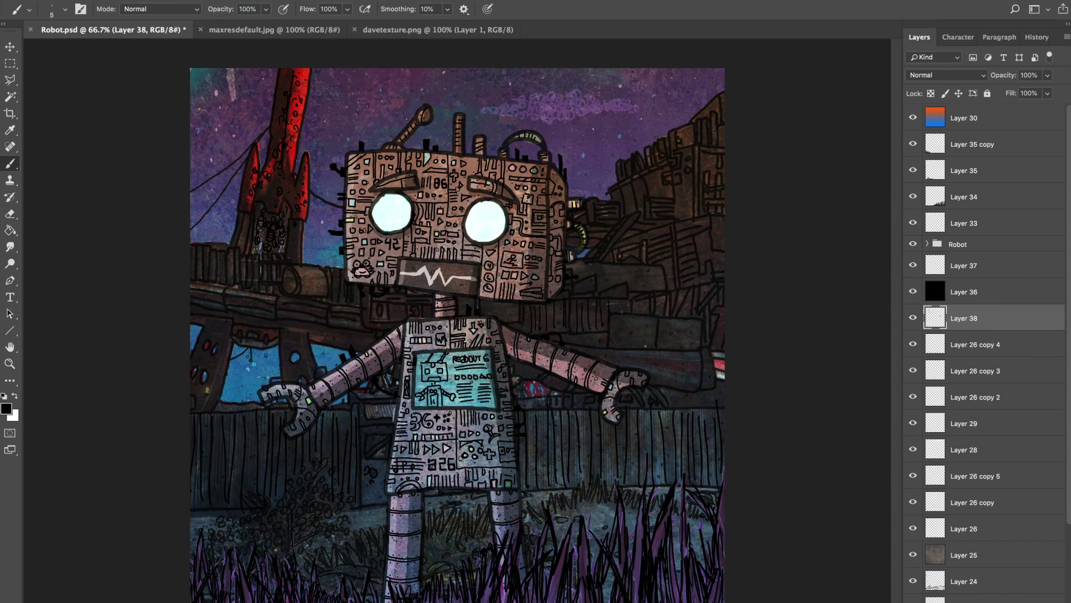
{"action": "mouse_move", "coordinate": [614, 350]}
{"action": "left_mouse_down"}
{"action": "mouse_move", "coordinate": [621, 314]}
{"action": "mouse_move", "coordinate": [679, 328]}
{"action": "left_mouse_up"}
{"action": "left_click_drag", "start_coordinate": [684, 345], "coordinate": [687, 320]}
{"action": "mouse_move", "coordinate": [610, 351]}
{"action": "left_mouse_down"}
{"action": "mouse_move", "coordinate": [702, 361]}
{"action": "mouse_move", "coordinate": [706, 379]}
{"action": "left_mouse_up"}
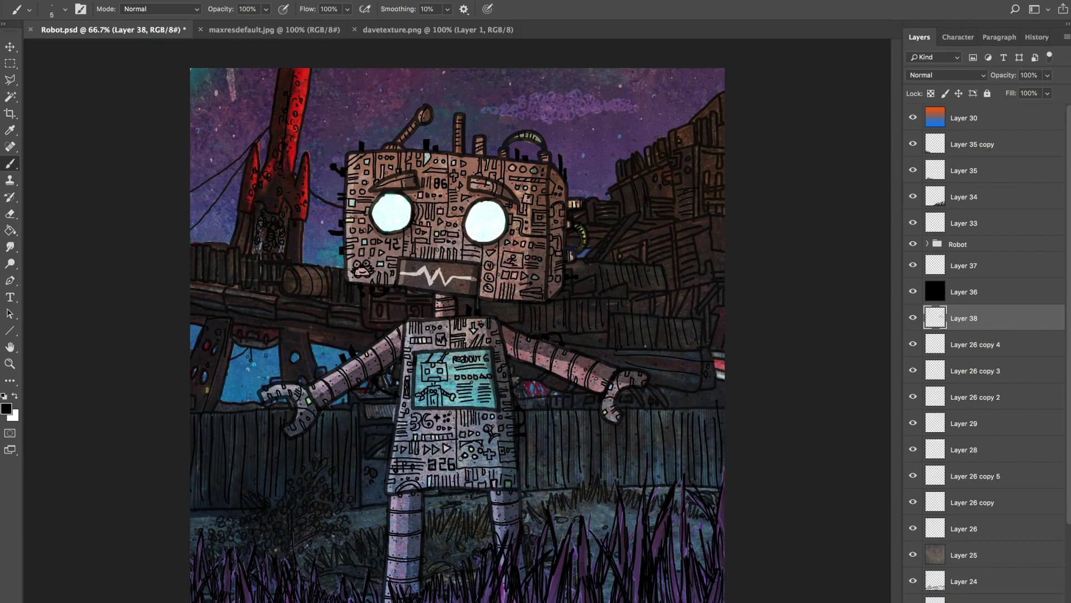
{"action": "left_click_drag", "start_coordinate": [281, 329], "coordinate": [340, 335]}
{"action": "key", "text": "ctrl+s"}
{"action": "key", "text": "v"}
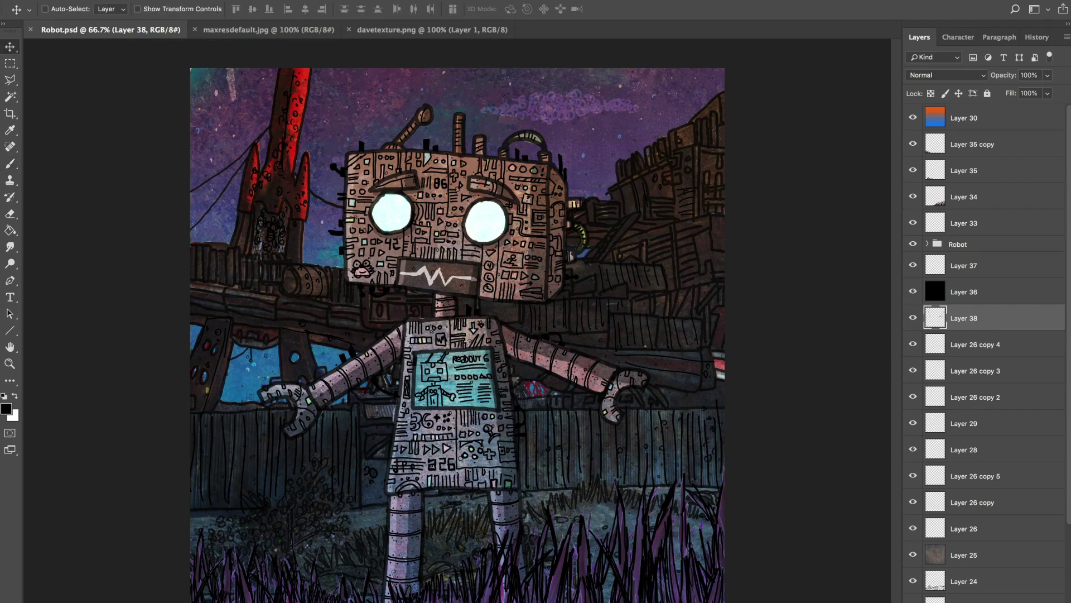